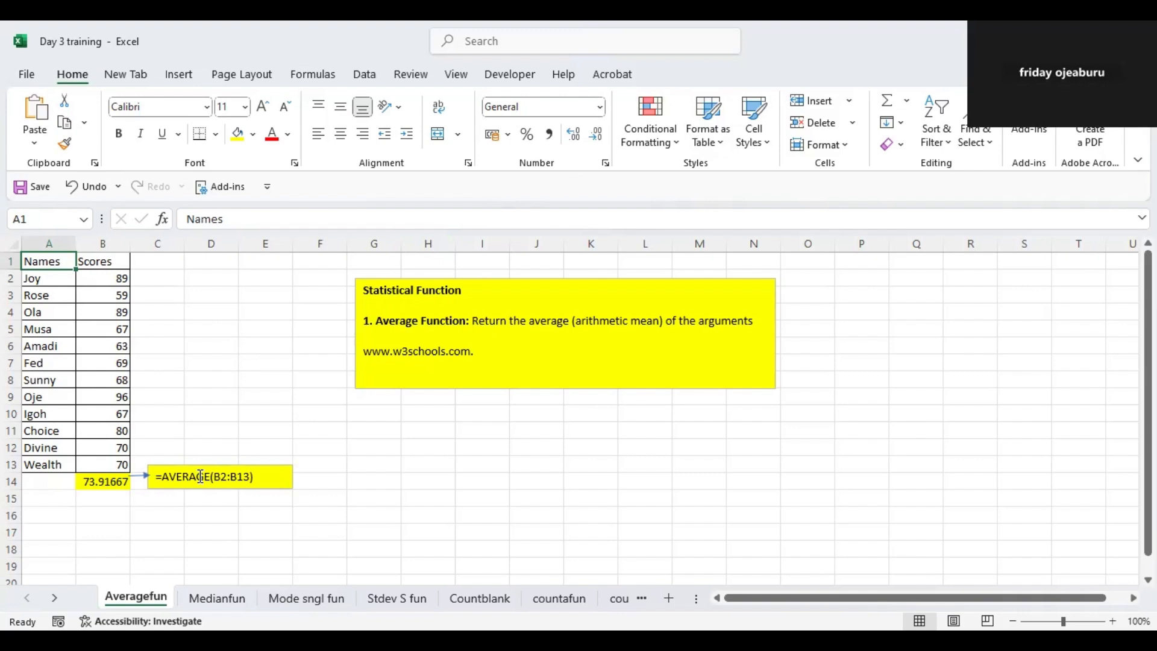
- Re-enter the formula in B14 of the Averagefun sheet as the AVERAGE of the scores in B2:B13
left_click(98, 480)
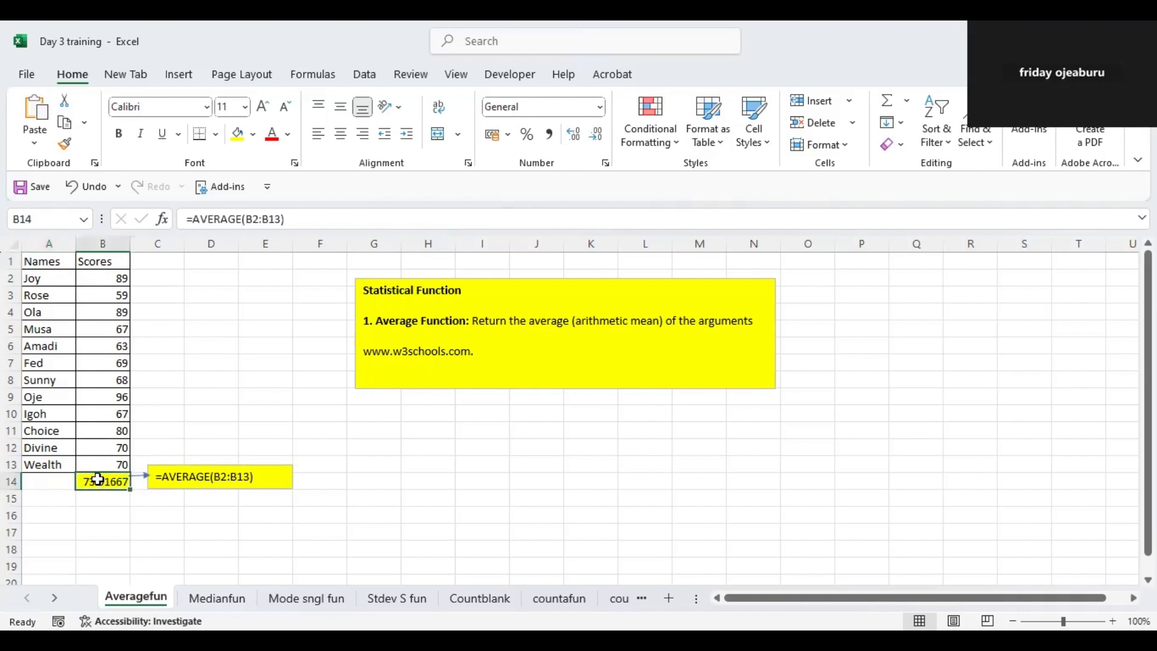
type("=a")
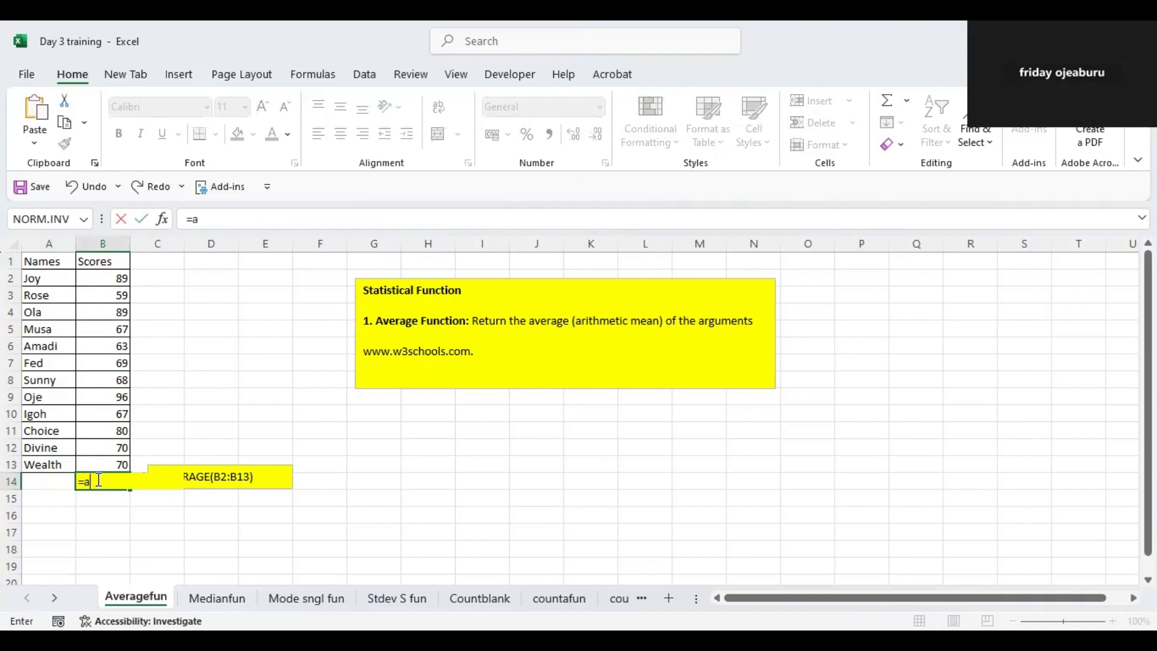
type("ver")
double_click(128, 502)
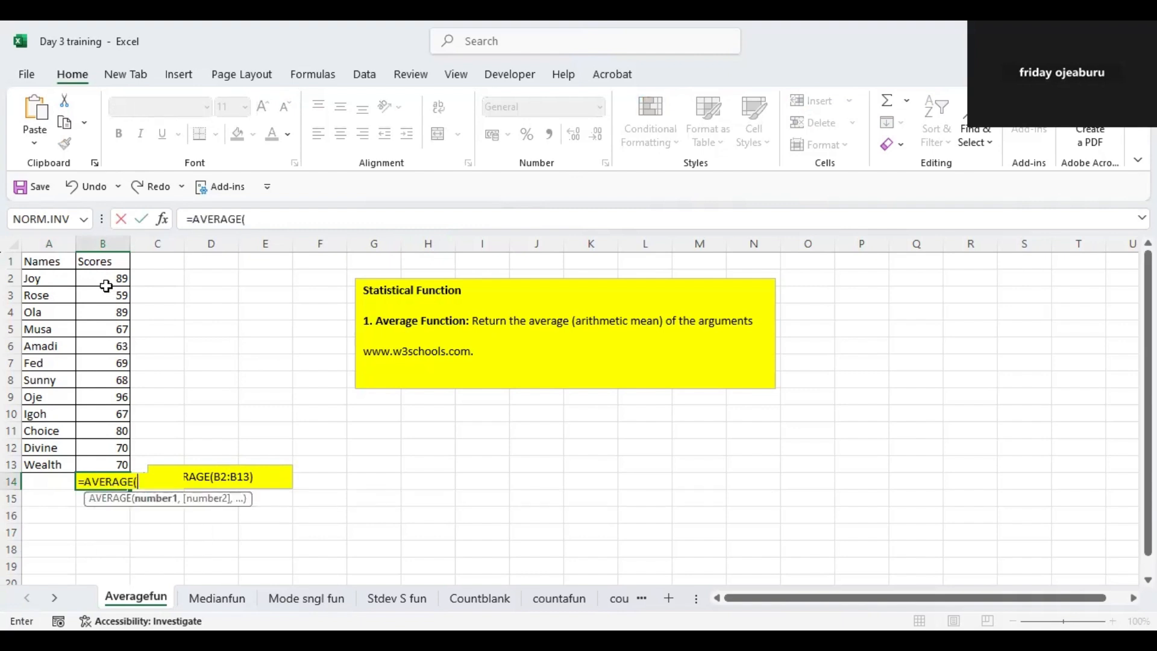
left_click(105, 278)
left_click(97, 469, "shift")
key("Return")
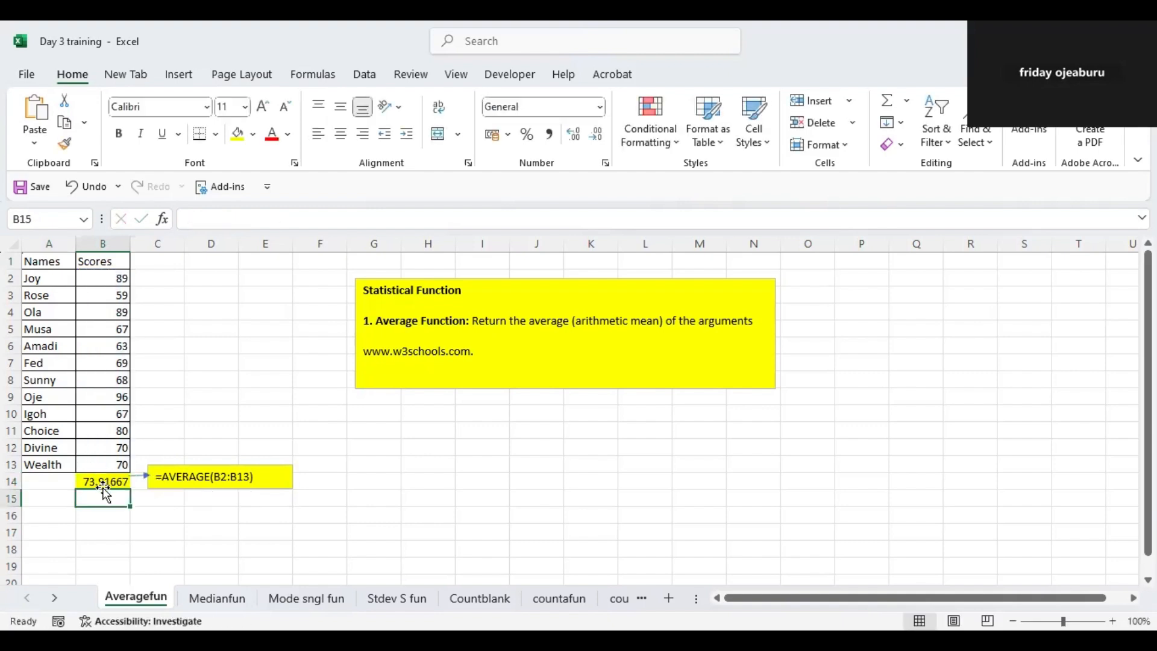
left_click(103, 482)
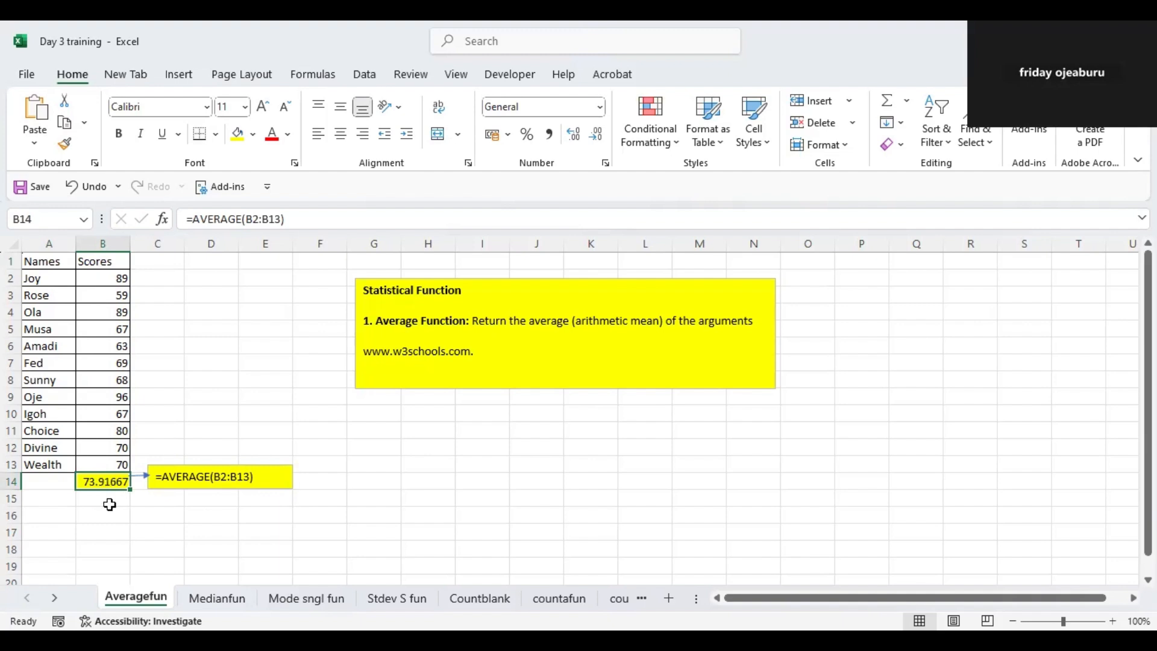
- On the Medianfun sheet, re-enter the formula in B14 as the MEDIAN of the scores in B2:B13
left_click(218, 599)
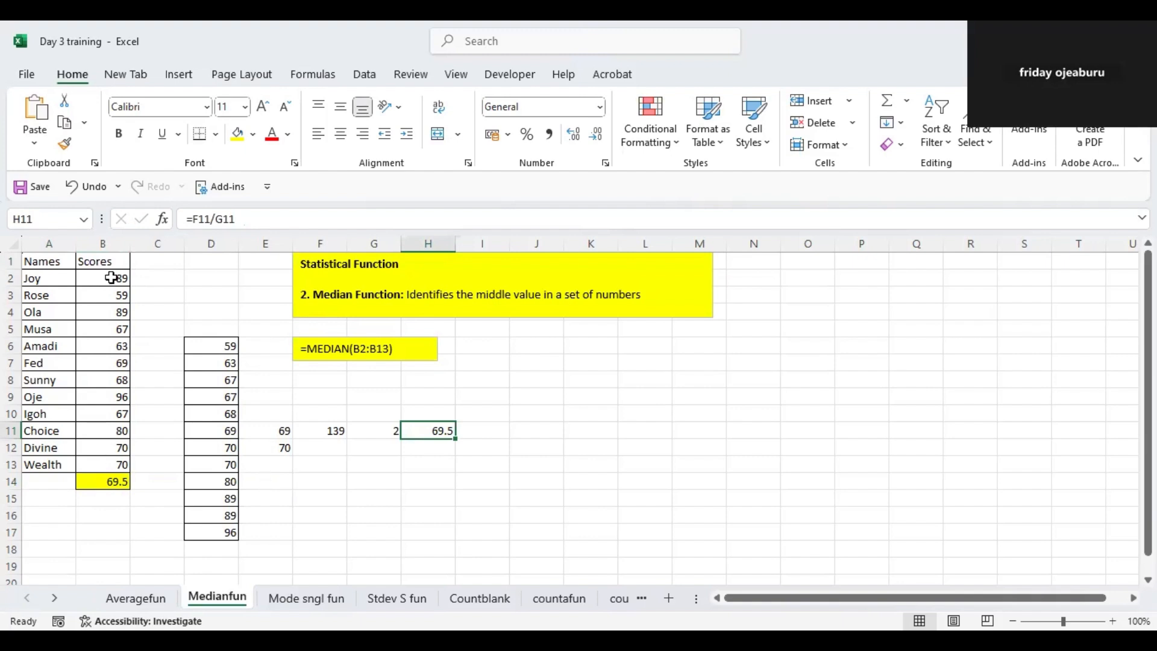
left_click(112, 480)
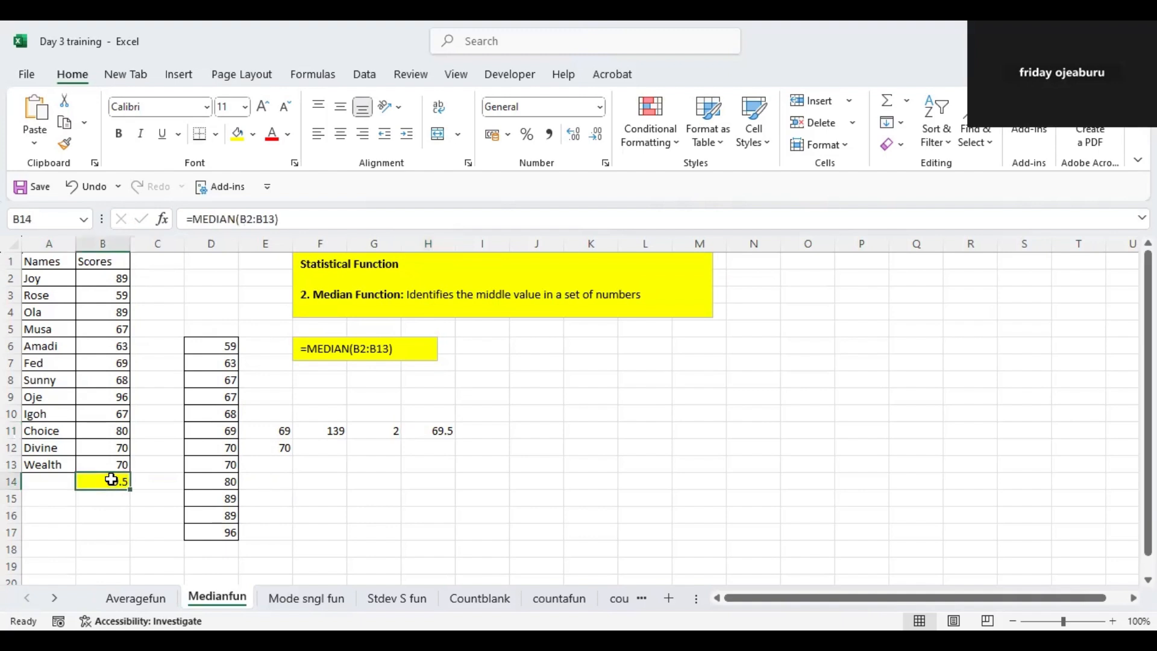
double_click(111, 480)
key("BackSpace")
key("BackSpace")
key("BackSpace")
key("BackSpace")
key("BackSpace")
key("BackSpace")
key("BackSpace")
key("BackSpace")
key("BackSpace")
key("BackSpace")
key("BackSpace")
key("BackSpace")
key("BackSpace")
key("BackSpace")
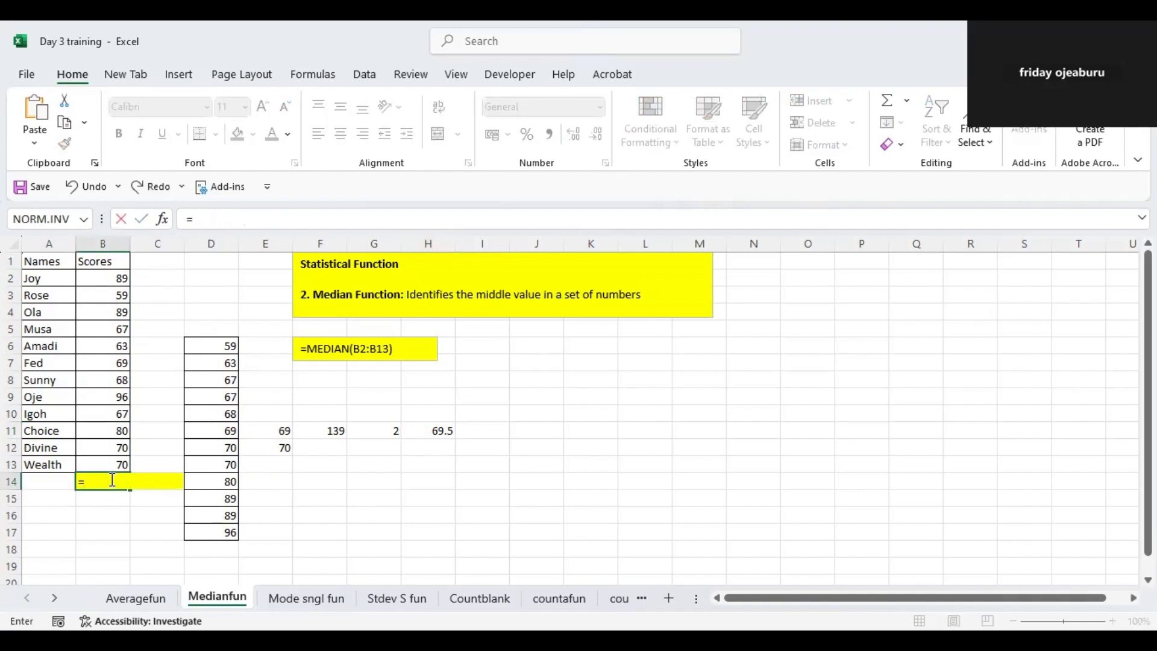
type("median")
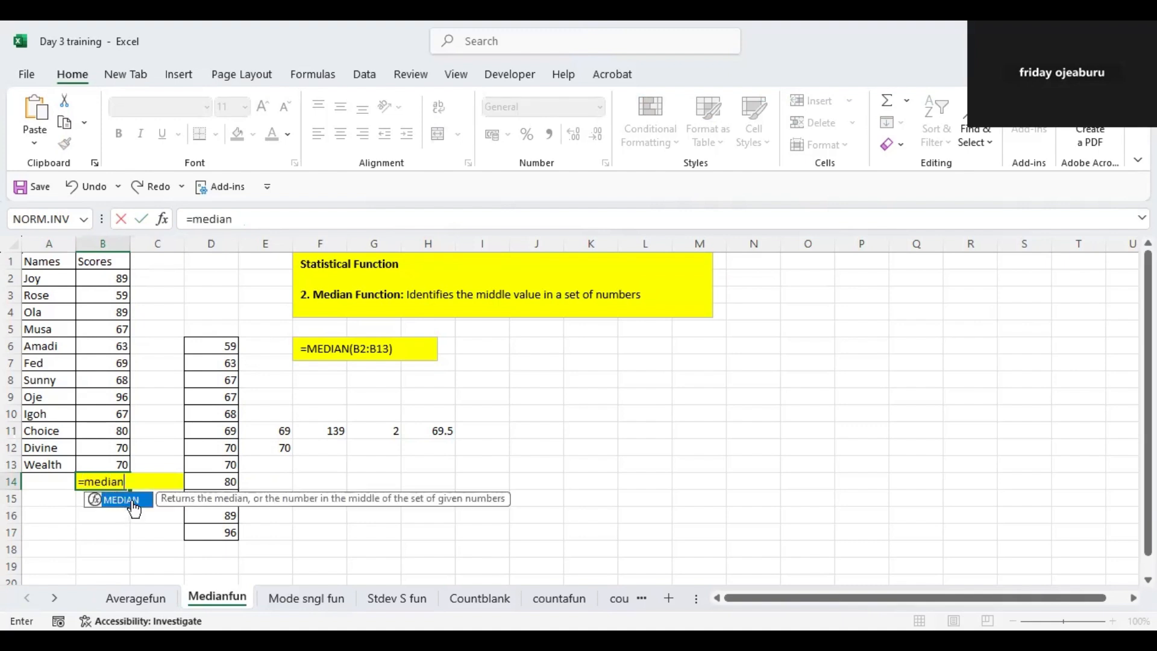
key("Tab")
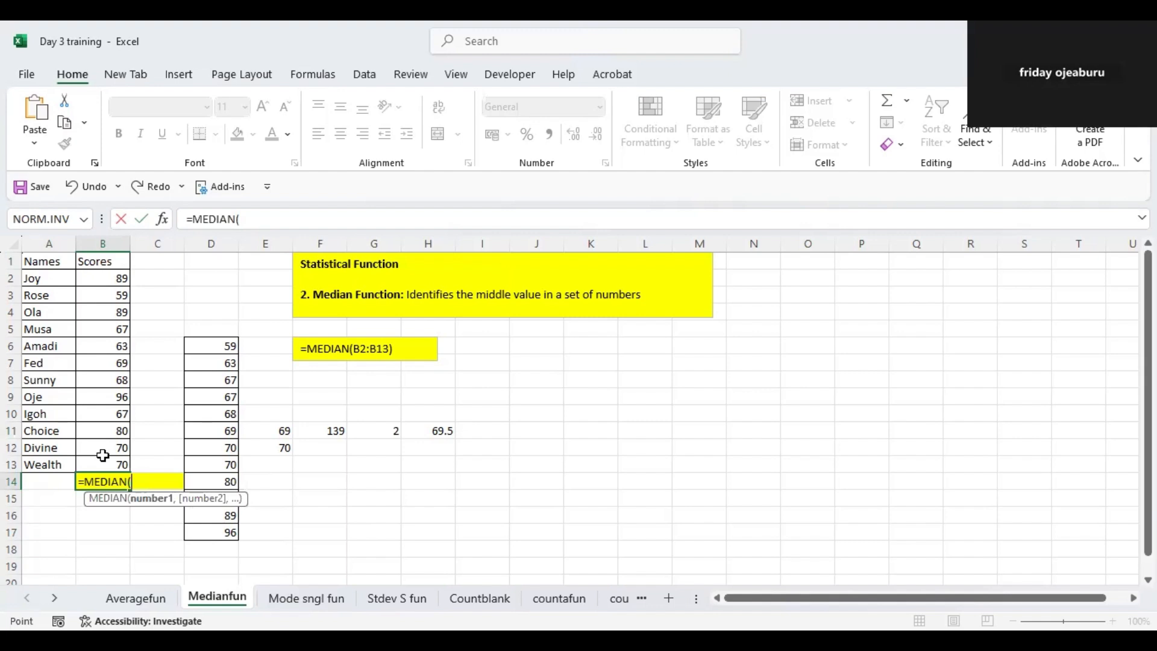
left_click_drag(103, 278, 104, 465)
key("Return")
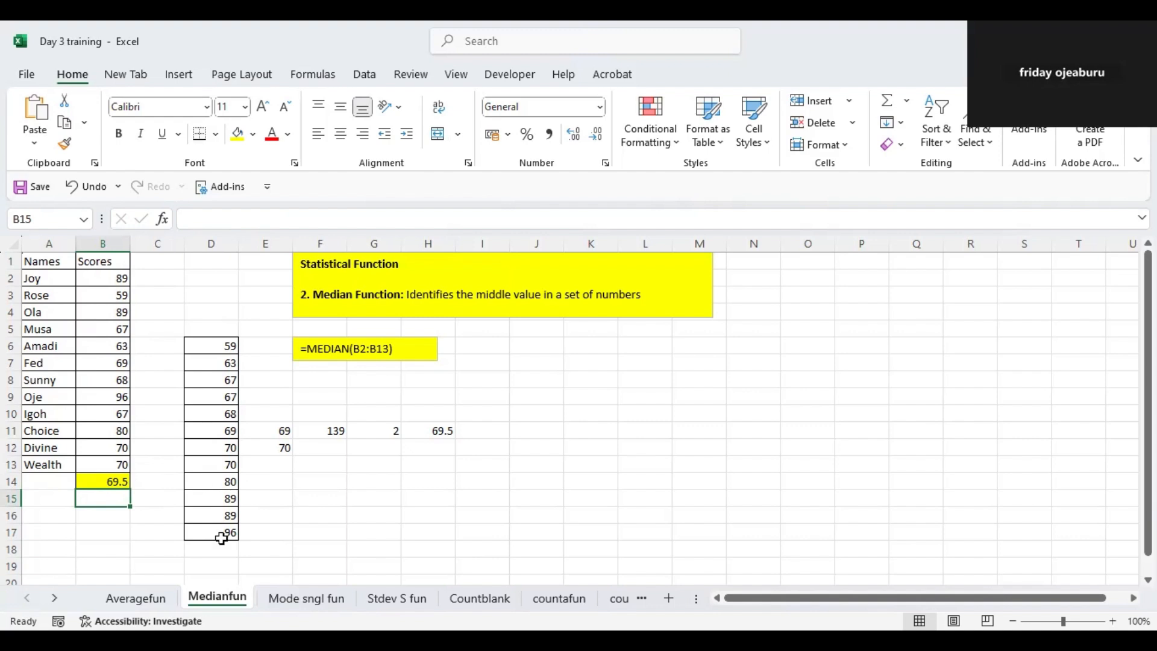
- Examine the sorted scores in D6:D17, the manual median working in E11:F12 and the median formula cell B14
left_click_drag(224, 432, 224, 446)
left_click_drag(227, 346, 219, 526)
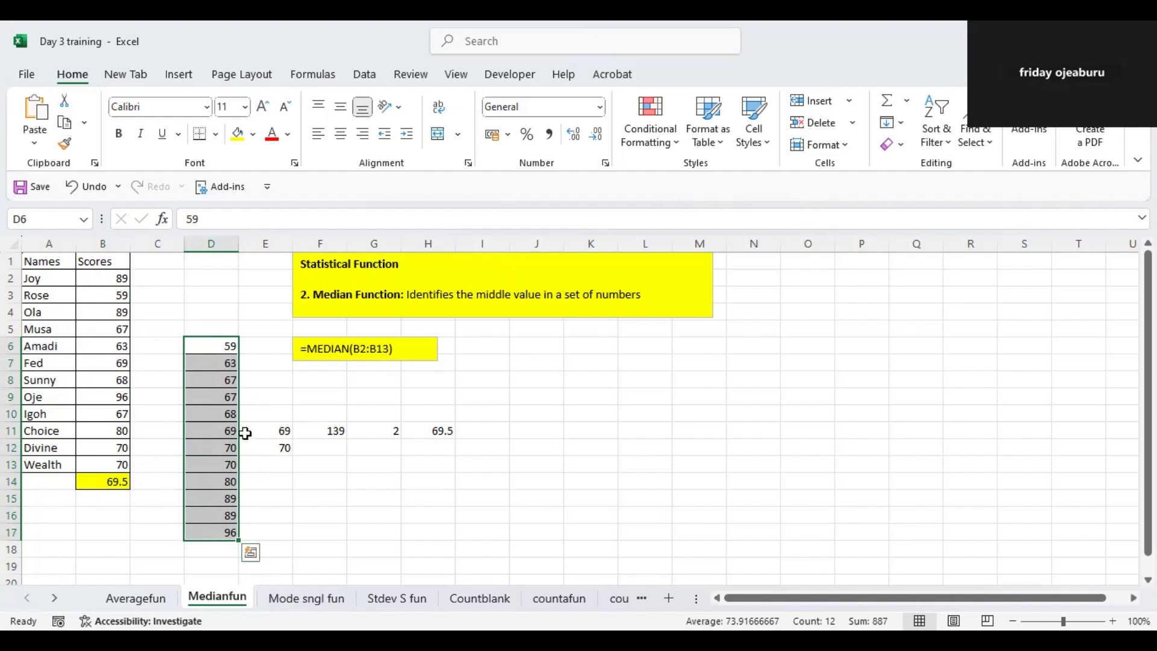
left_click_drag(272, 432, 273, 449)
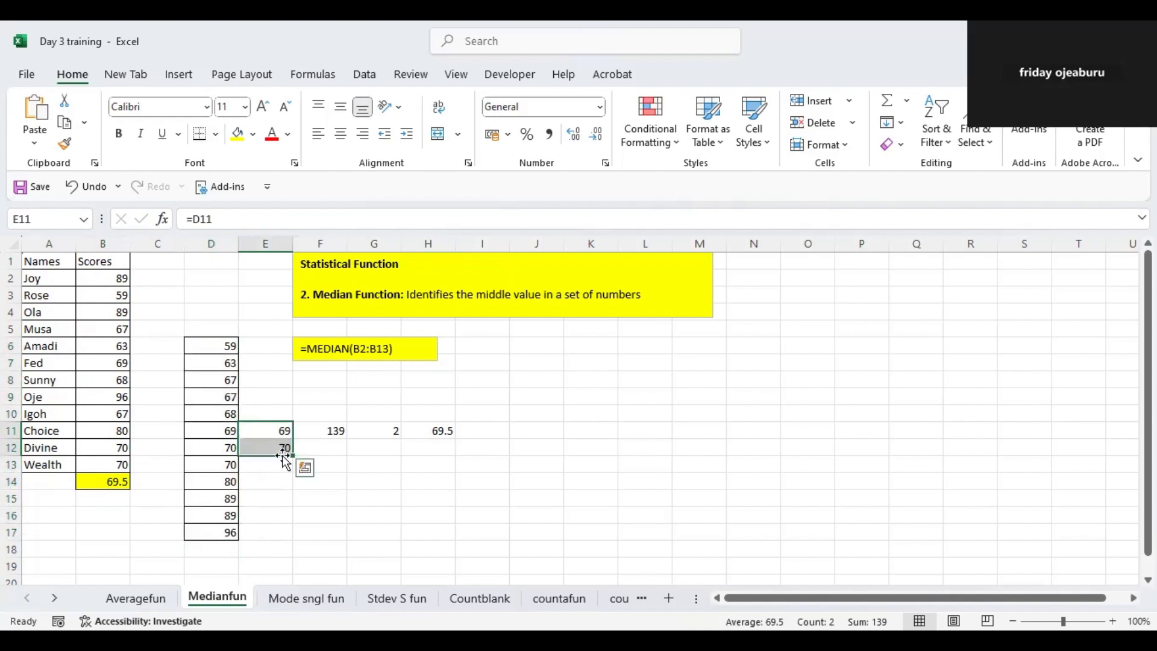
left_click(318, 433)
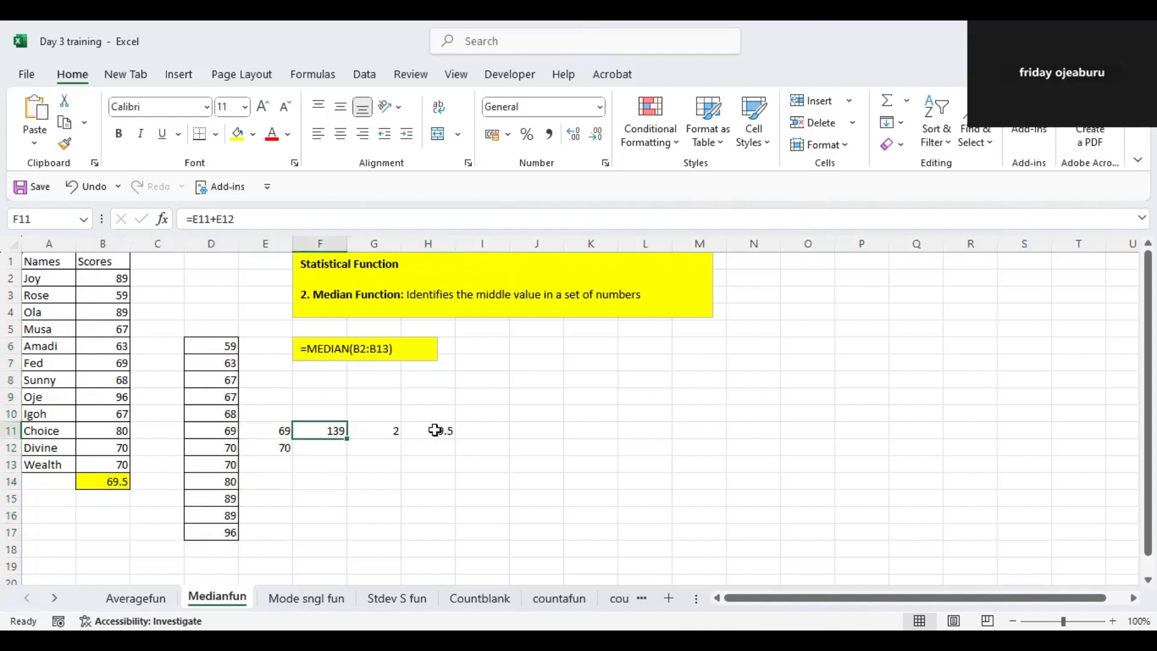
left_click(114, 482)
- On the Mode sngl fun sheet, re-enter the formula in B14 as MODE.SNGL of the scores in B2:B13
left_click(292, 600)
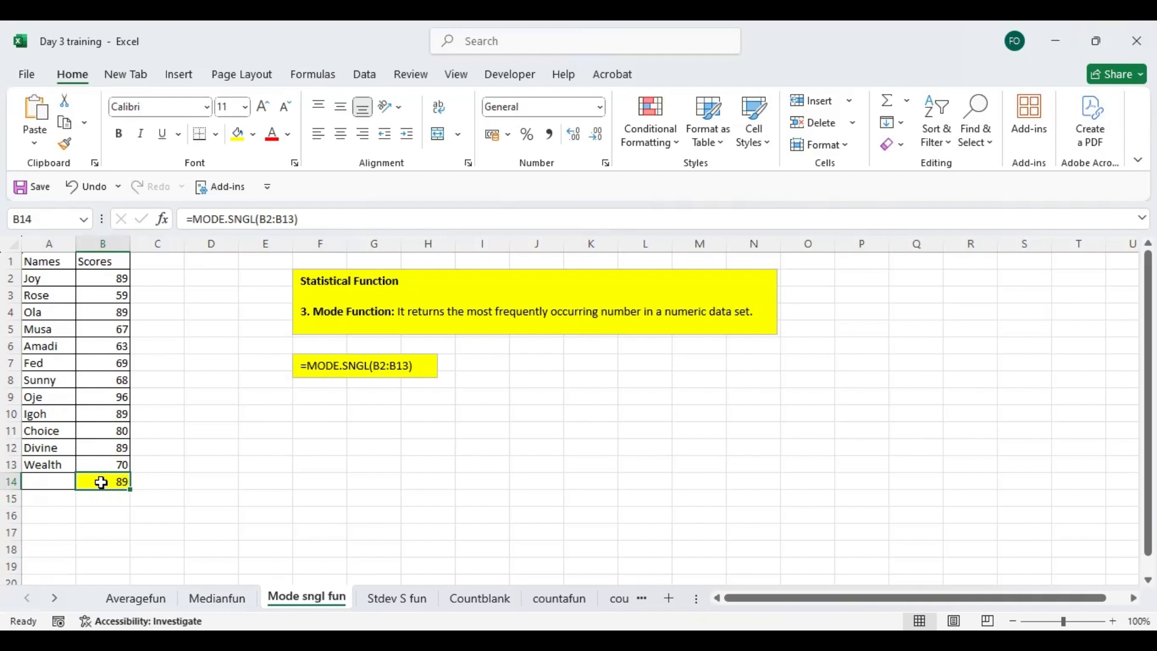
type("=")
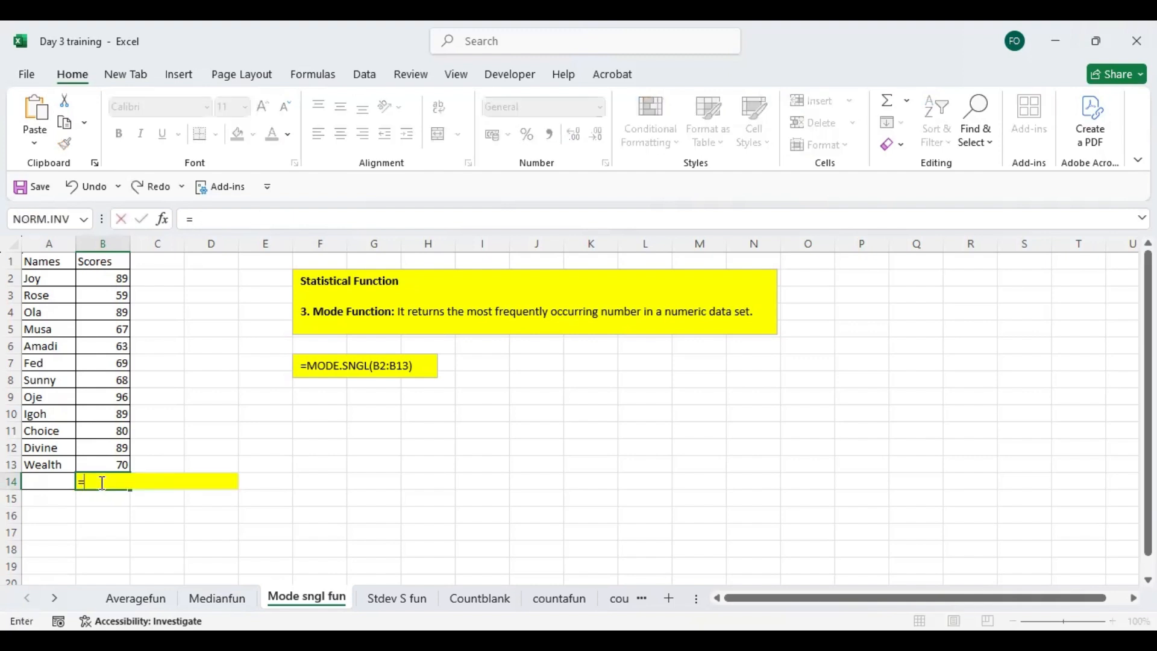
type("mp")
key("BackSpace")
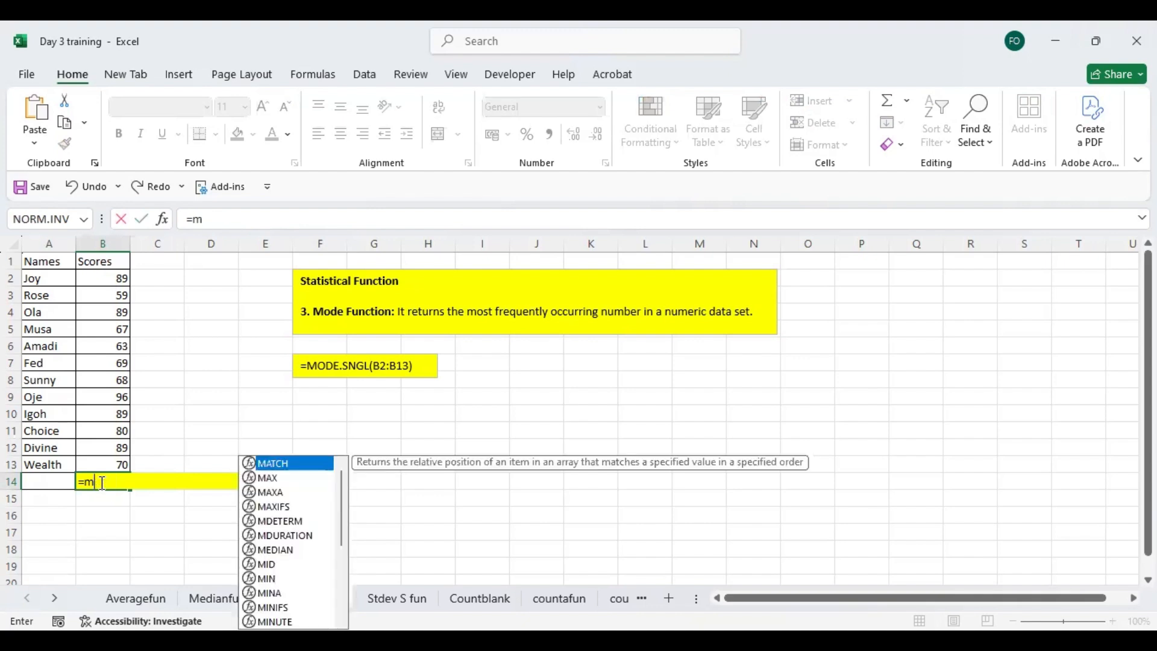
type("ode")
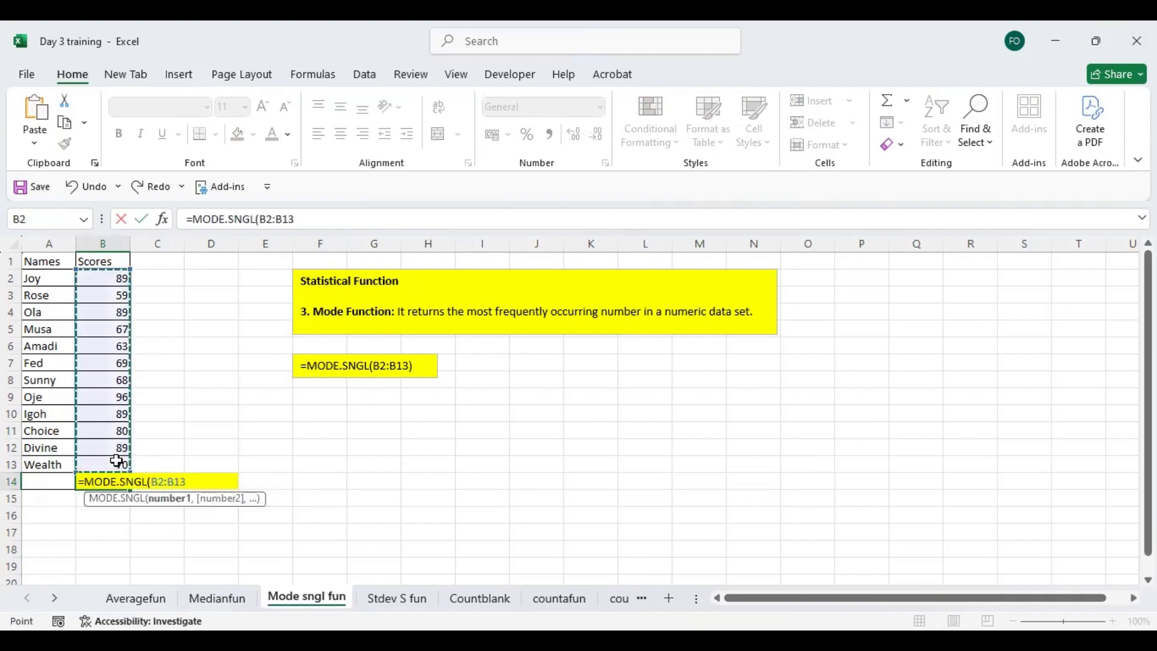
key("Return")
left_click(116, 480)
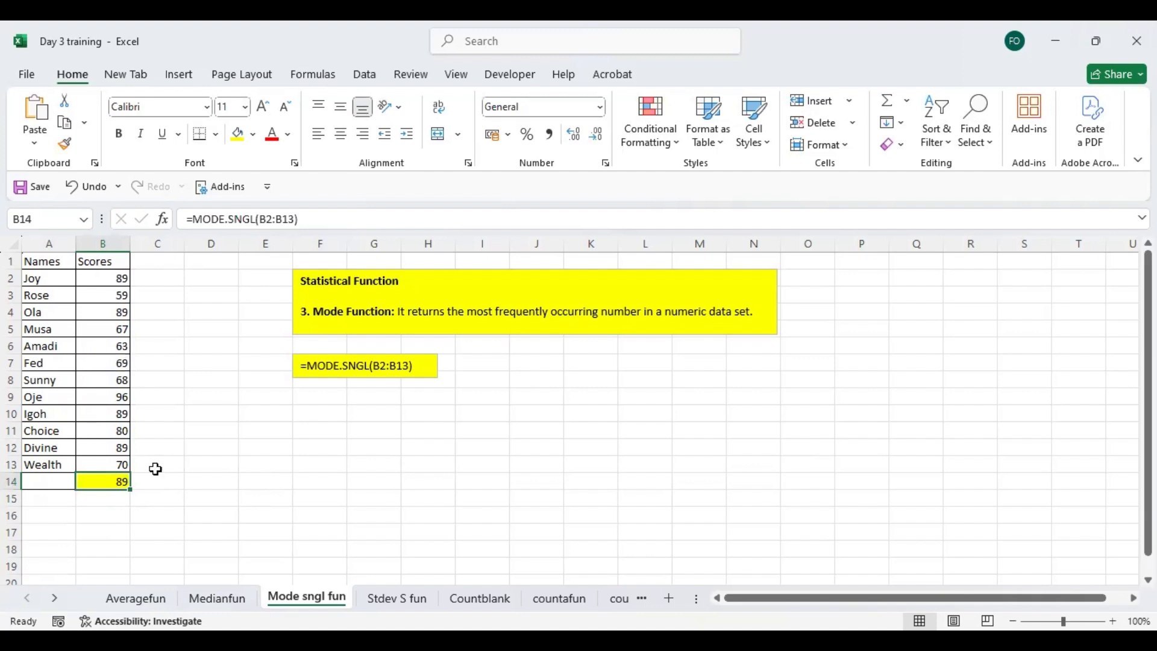
- On the Stdev S fun sheet, re-enter the Stdev formula in B14 as STDEV.S of the scores in B2:B13
left_click(398, 599)
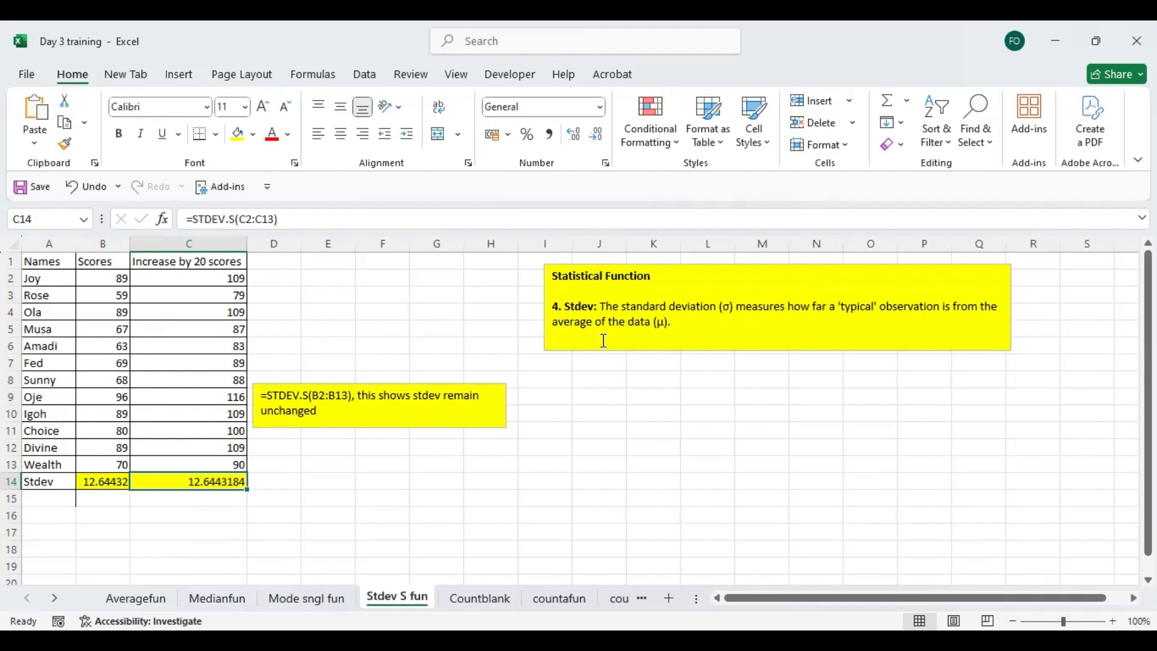
left_click(108, 481)
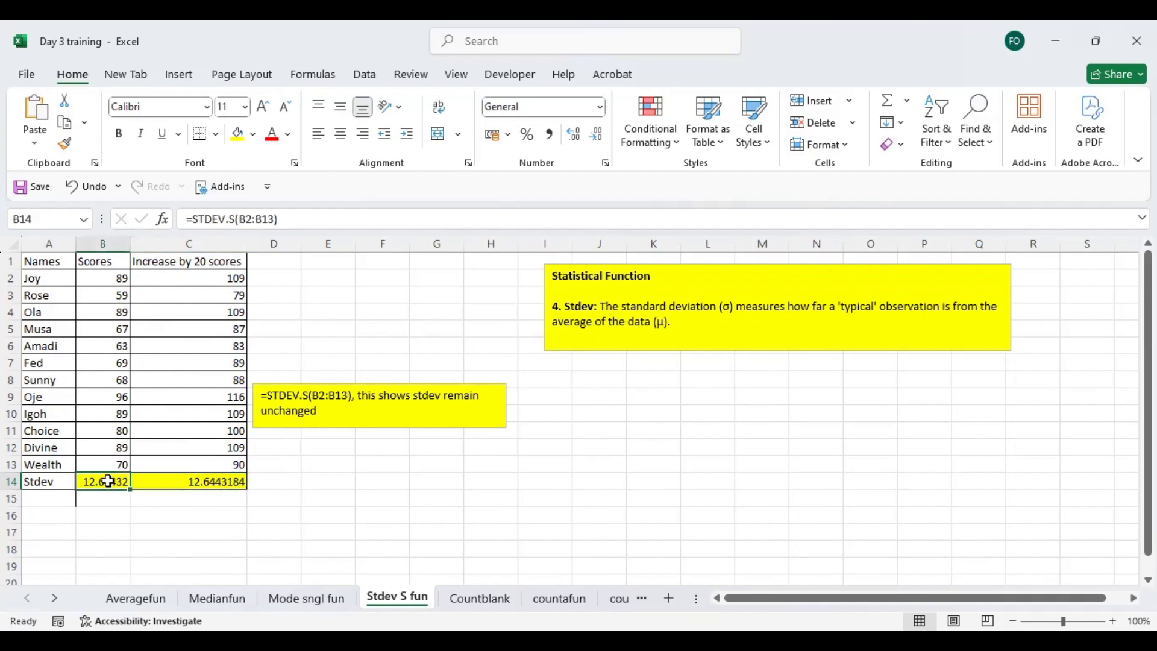
type("=")
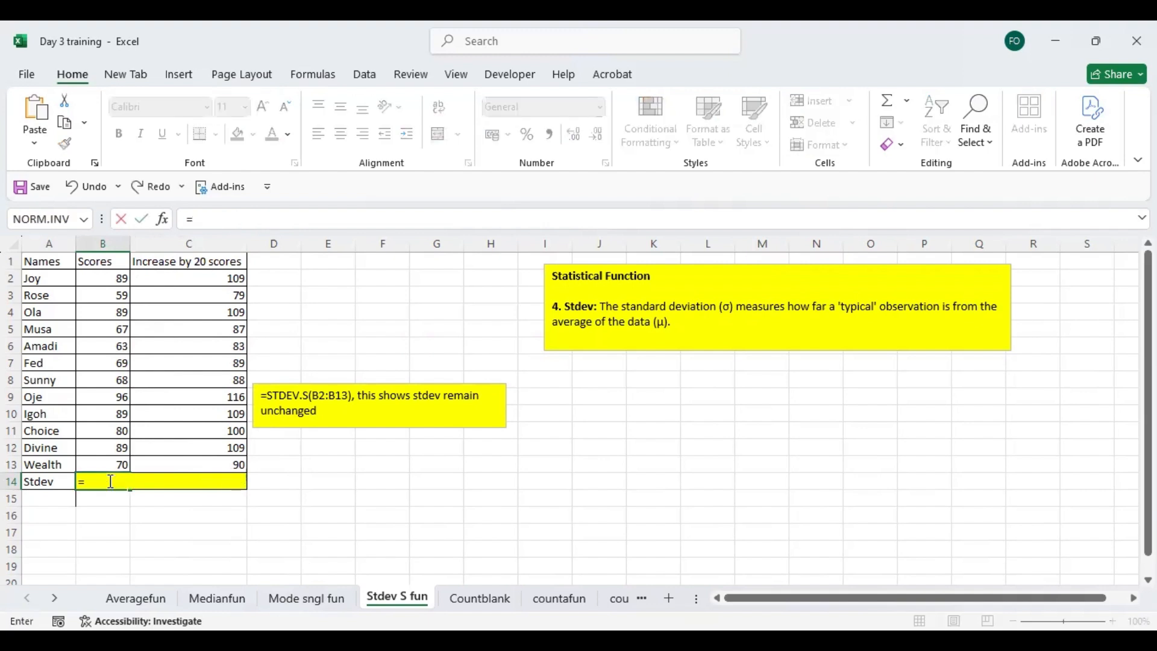
type("std")
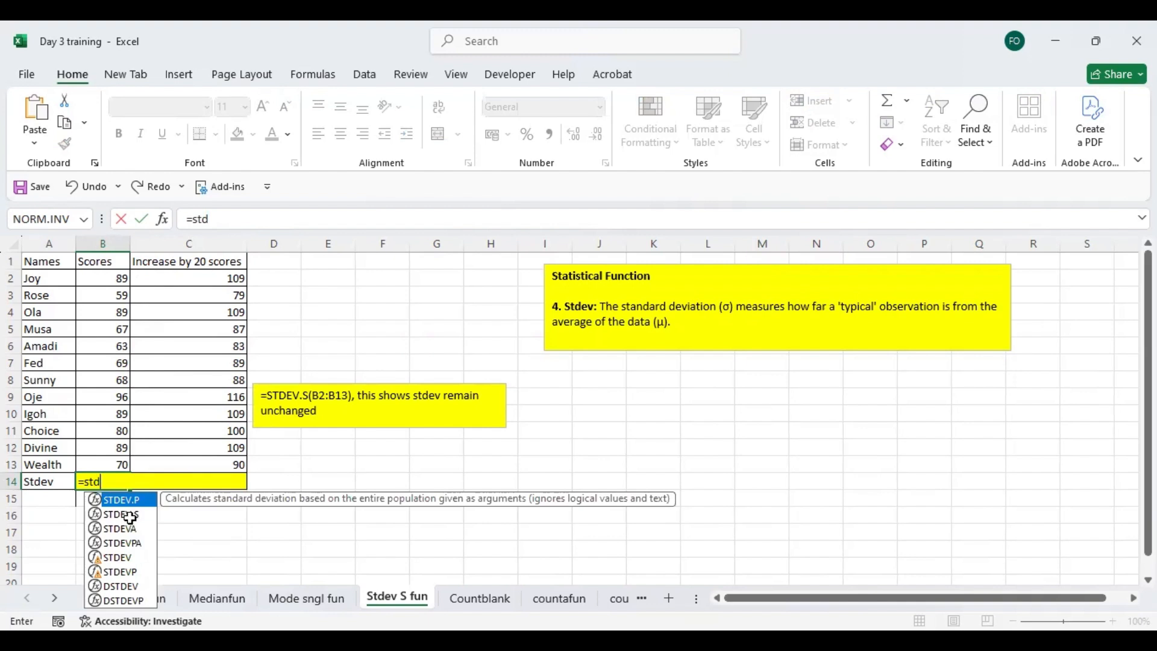
key("Down")
key("Tab")
left_click_drag(106, 278, 109, 473)
key("Return")
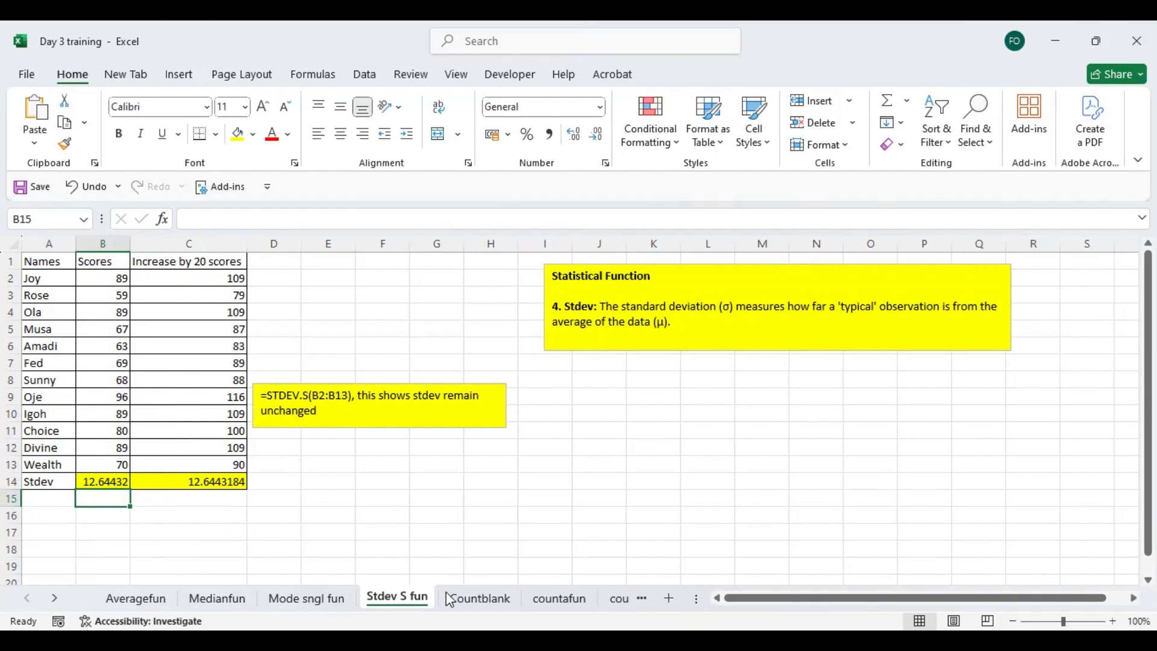
- Open the Countblank sheet and check the empty Quantity cells for Feb and Jul
left_click(466, 598)
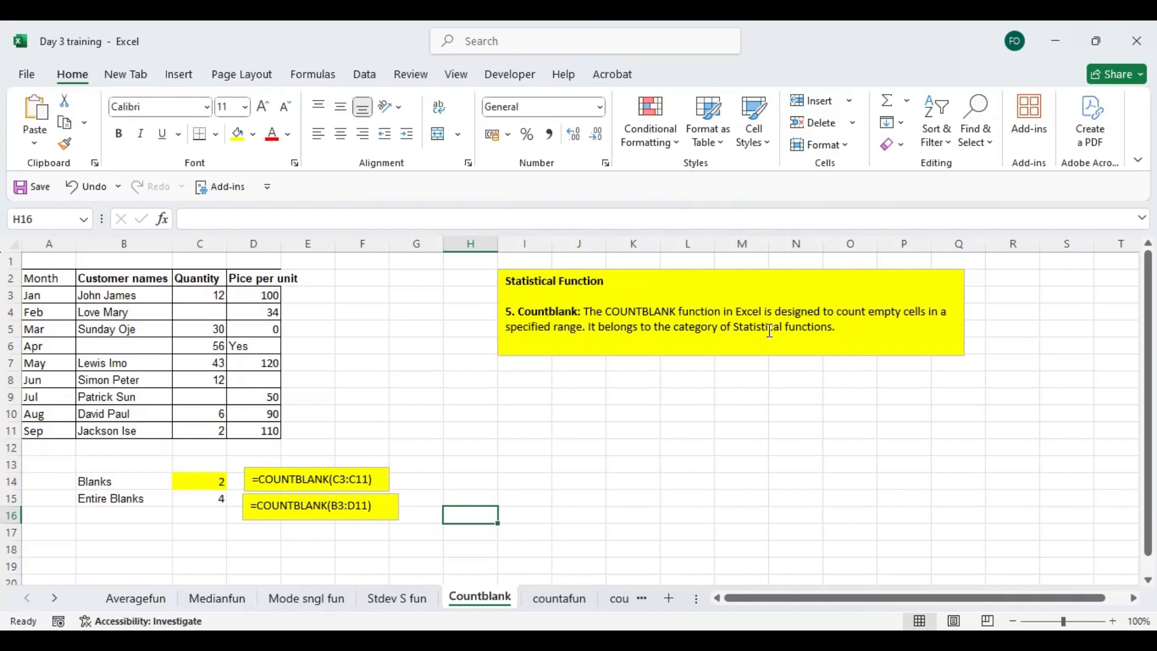
left_click(200, 310)
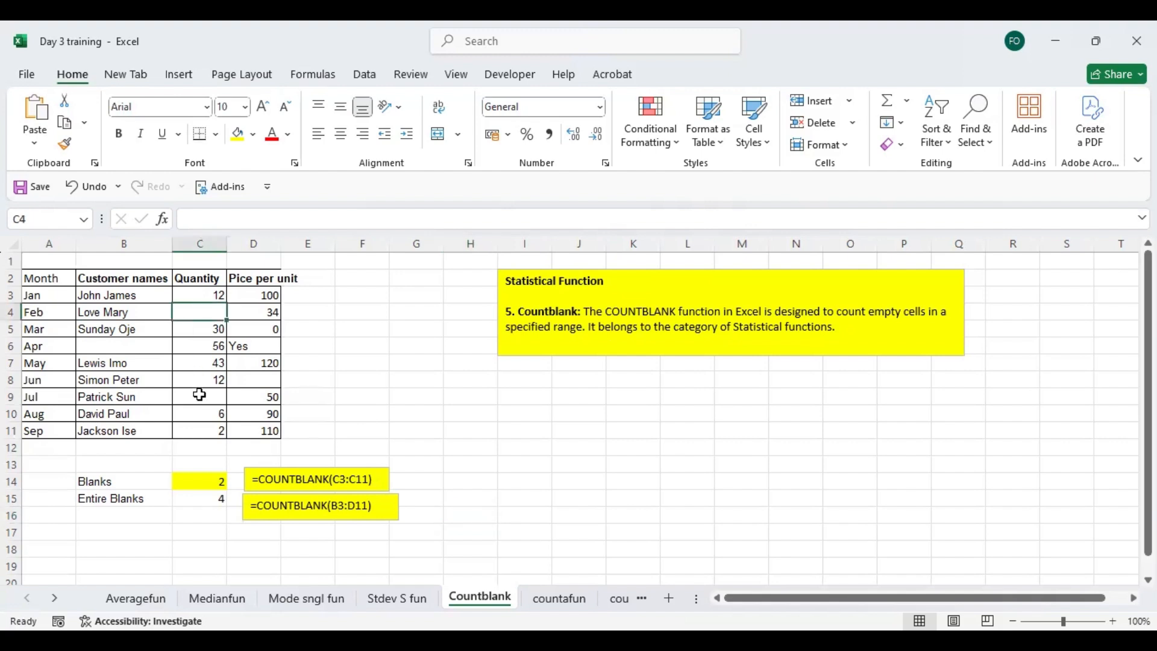
left_click(200, 395)
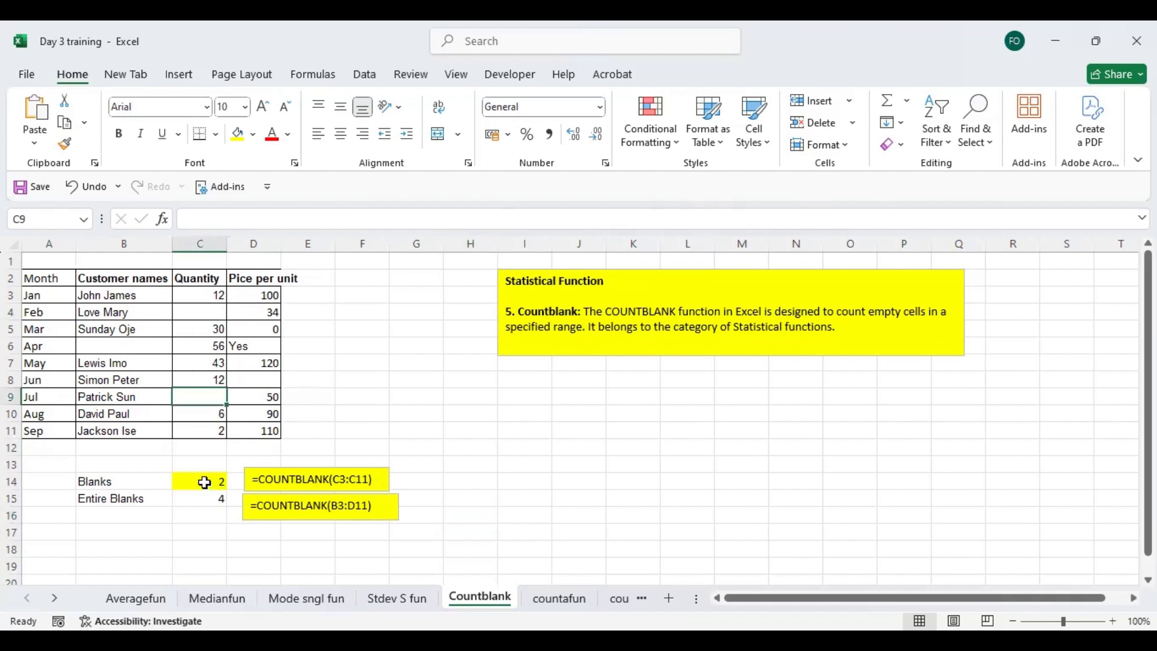
left_click(204, 482)
key("F2")
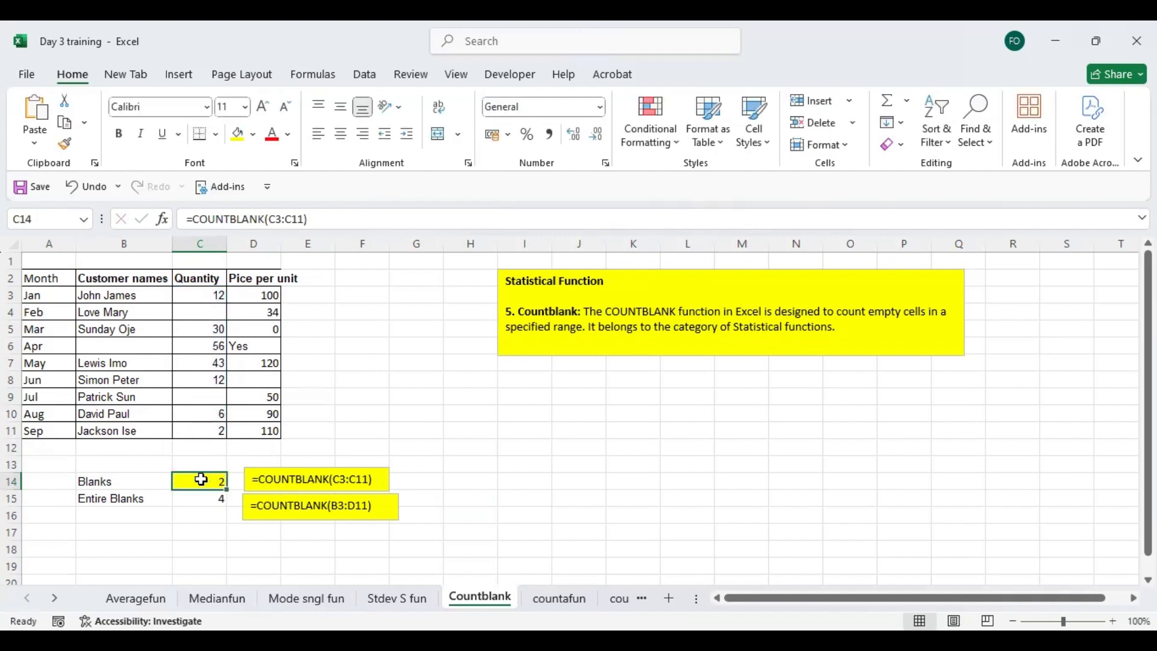
type("=")
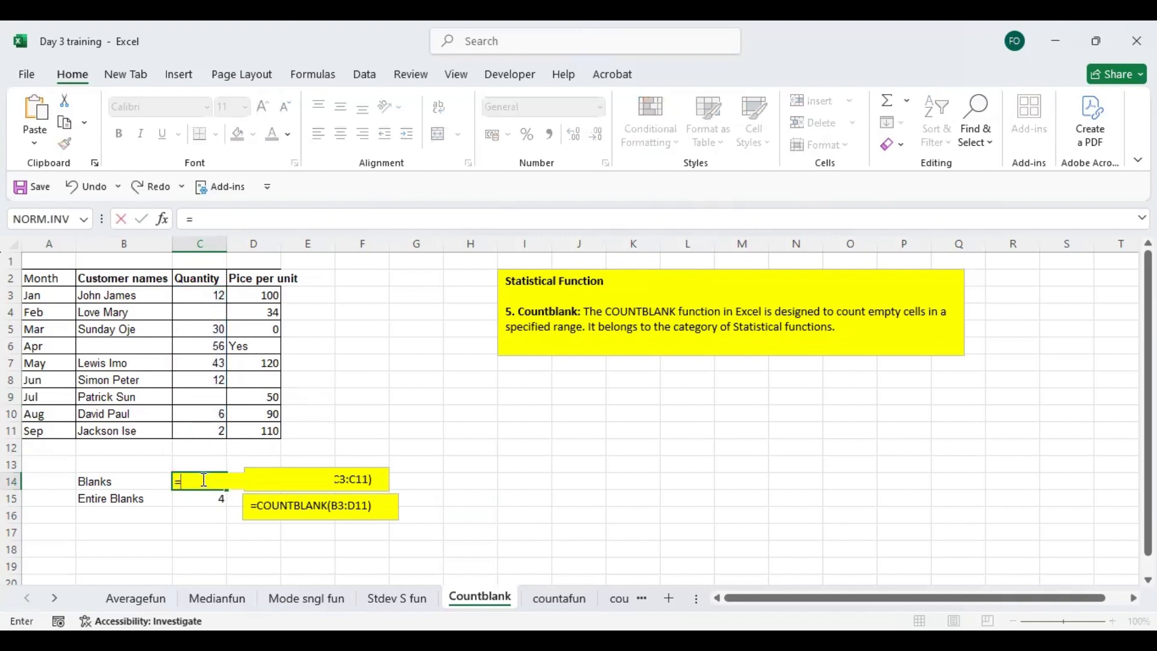
type("countbl")
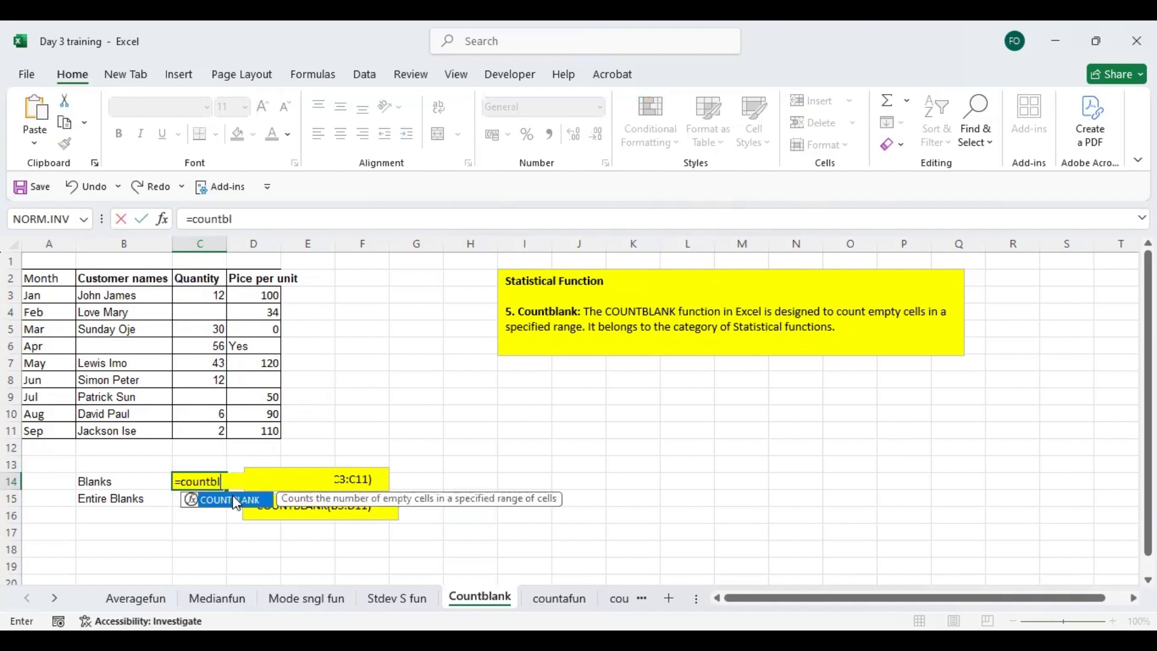
key("Tab")
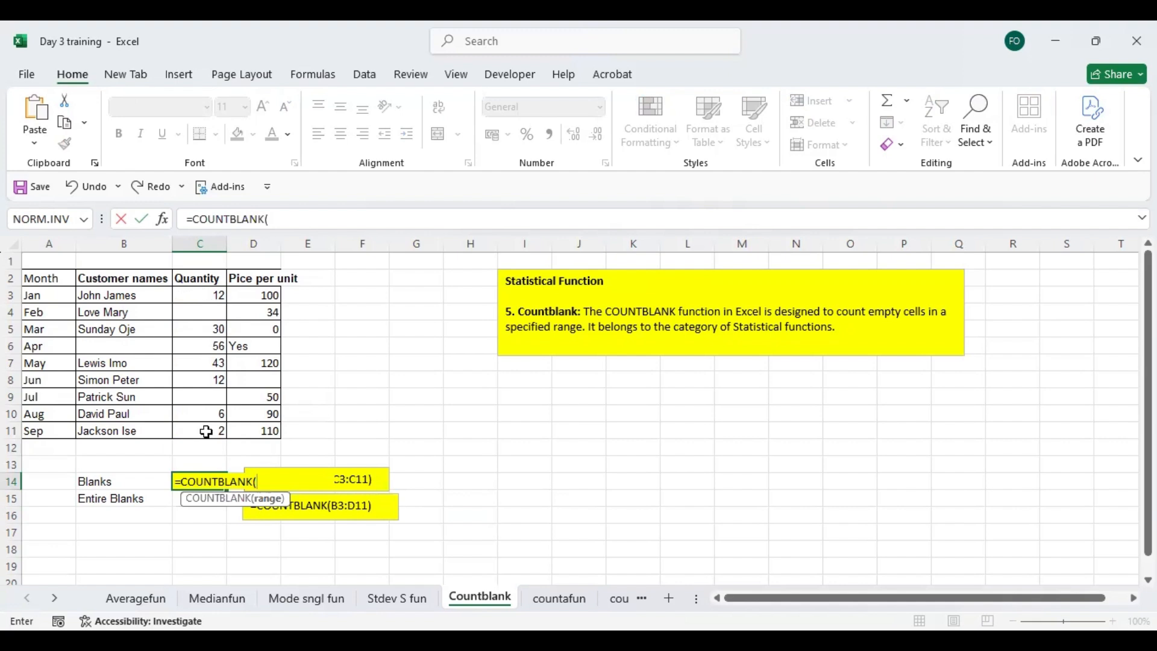
key("Escape")
- Clear the Jun value in the Quantity column, cell C8, of the Countblank sheet
left_click(207, 318)
left_click(213, 395)
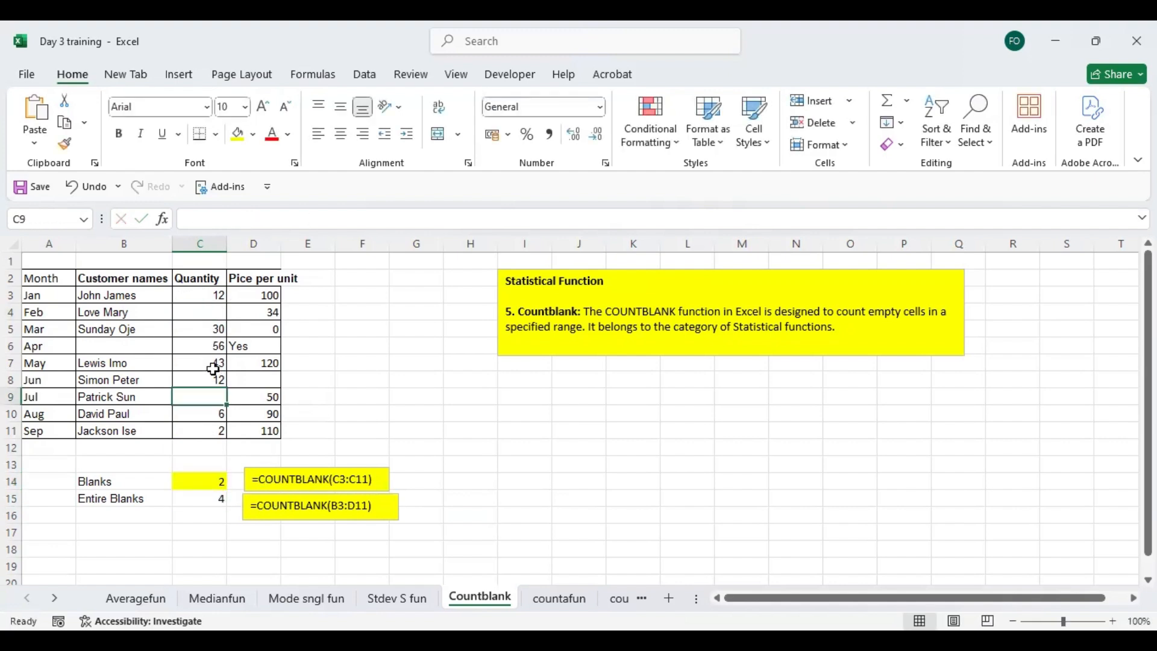
left_click(213, 379)
key("Delete")
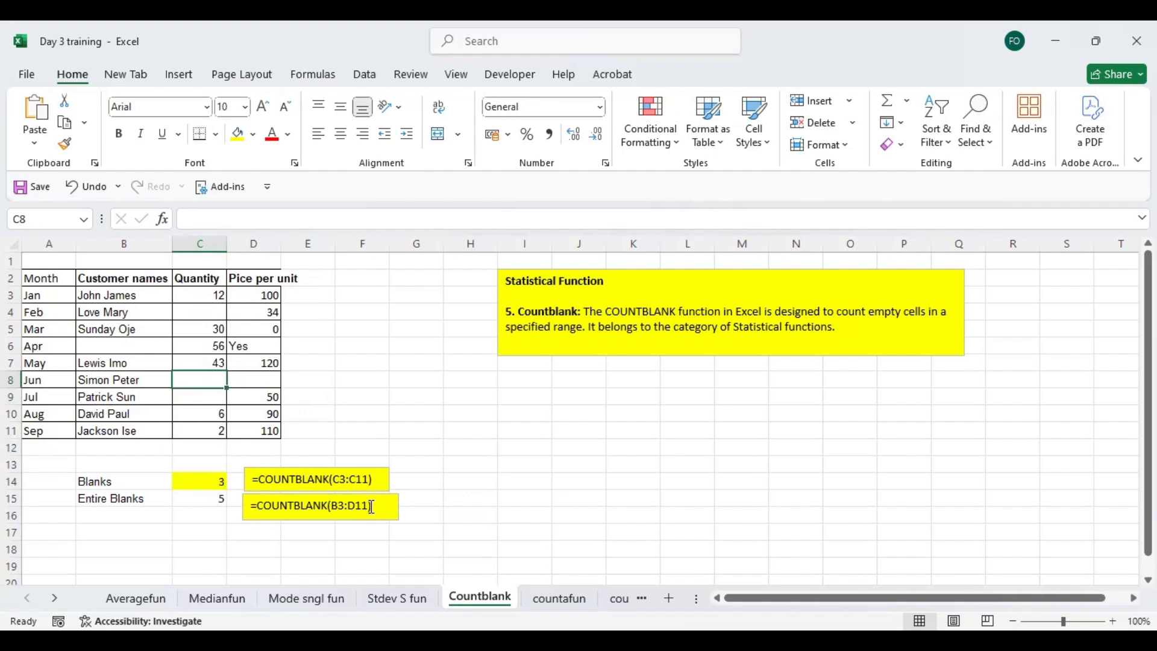
- View the COUNTA example on the countafun sheet and return to the empty Jun and Feb quantities on the Countblank sheet
left_click(562, 599)
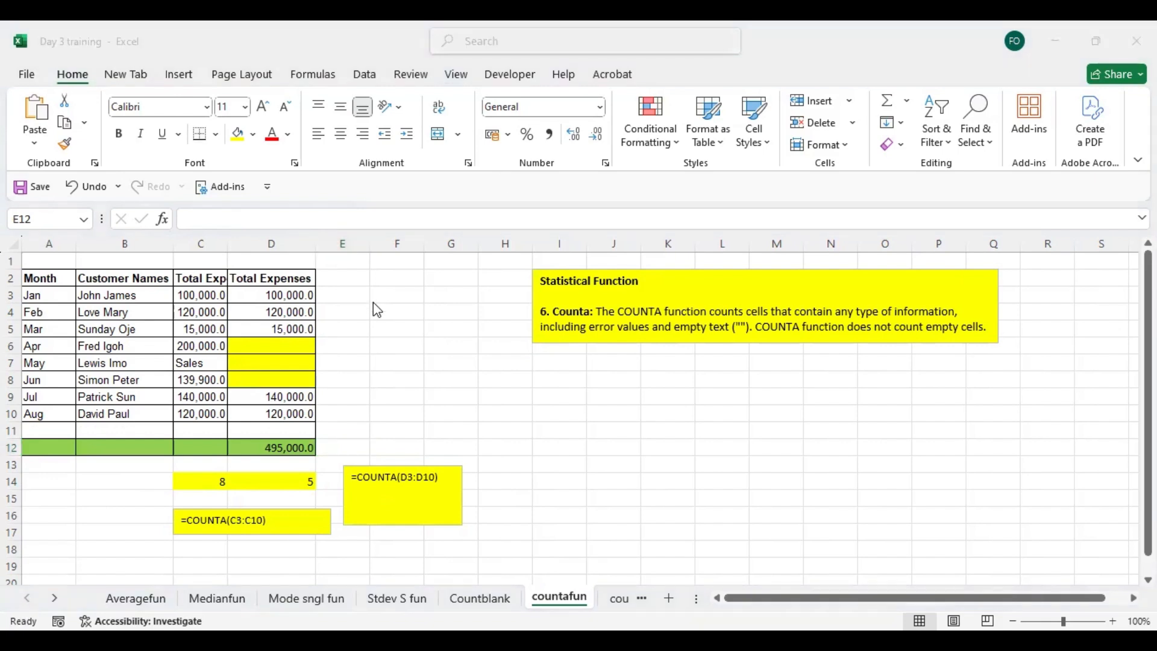
left_click(378, 366)
left_click(486, 596)
left_click(207, 380)
left_click(202, 311)
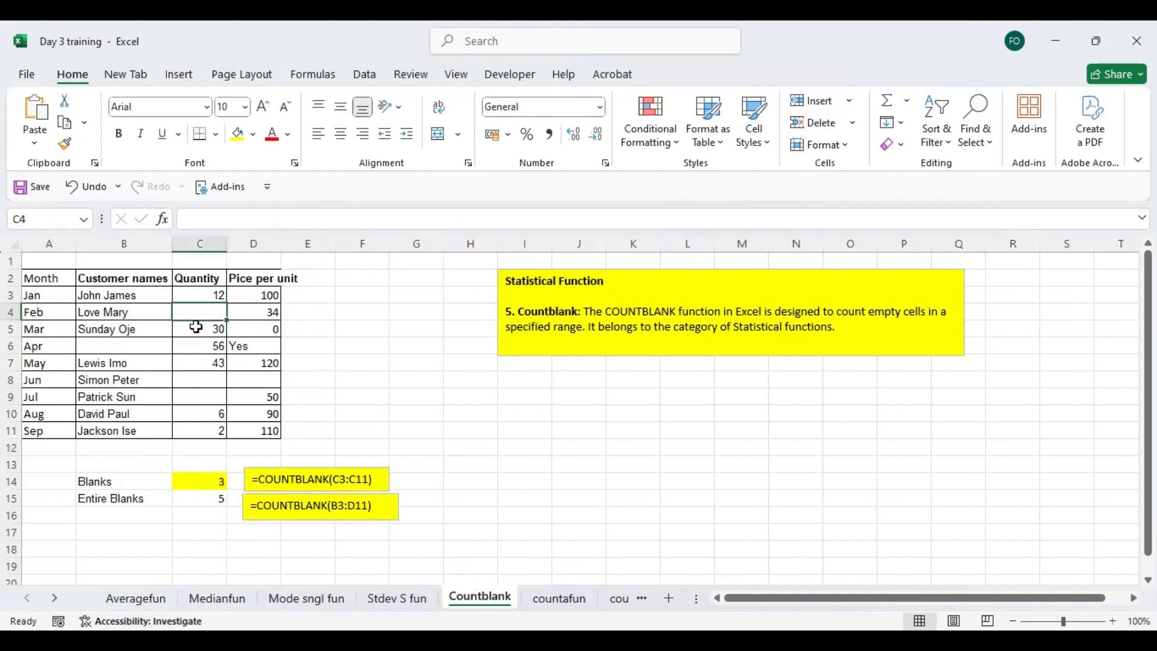
- Check the empty Quantity cells for Feb, Jun and Jul and the COUNTBLANK formula in C14
left_click_drag(206, 382, 206, 401)
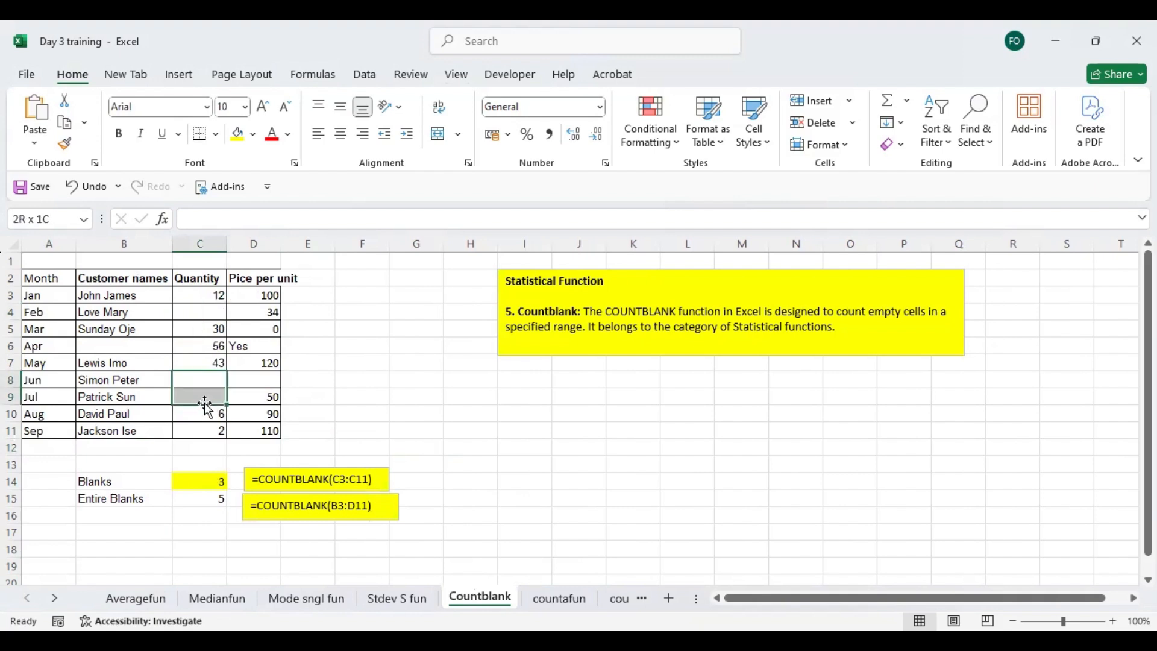
left_click(205, 309)
left_click_drag(205, 381, 206, 395)
left_click(206, 309)
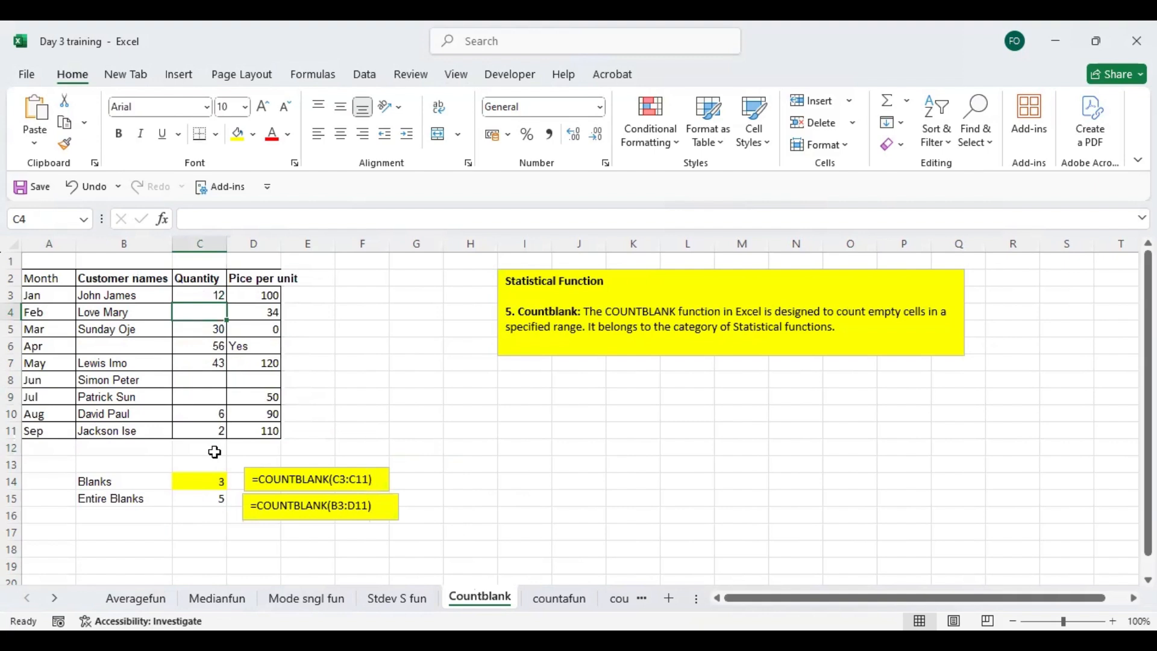
left_click(212, 481)
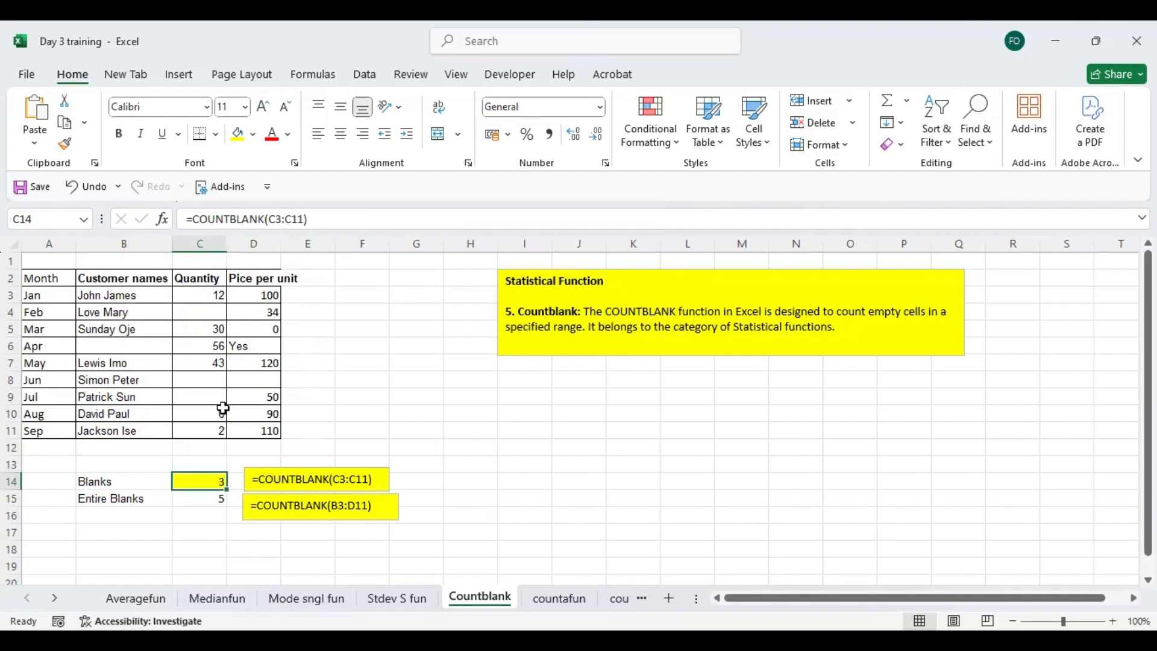
- Open the countafun sheet and examine the COUNTA description and the empty Total Expenses cells D6:D8
left_click(569, 600)
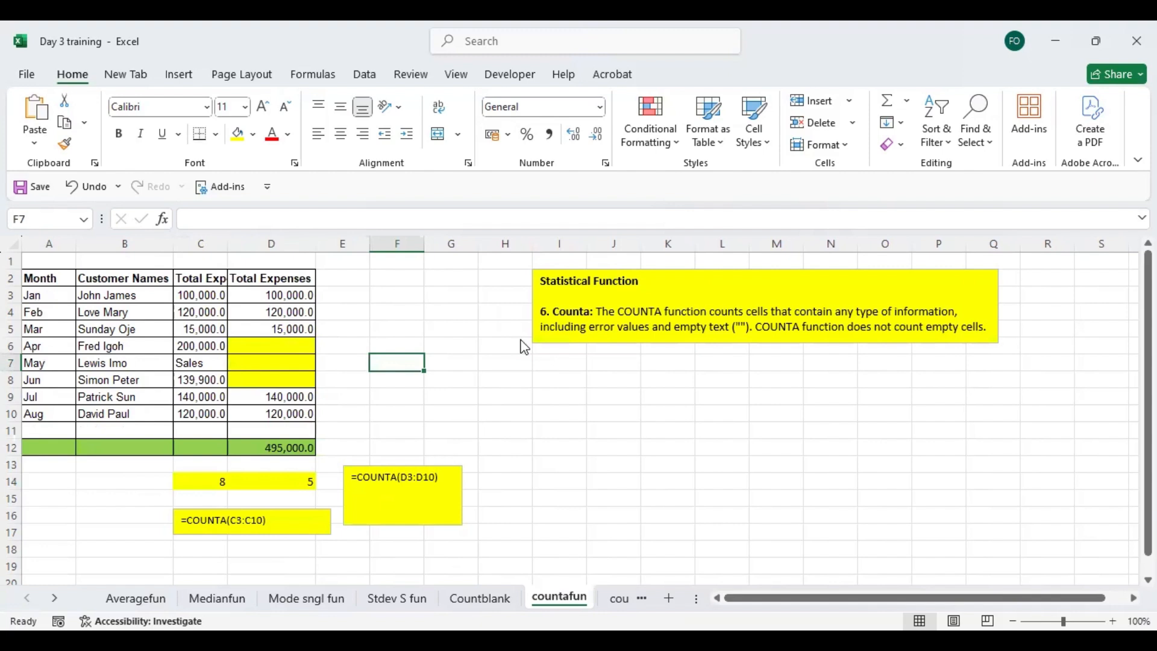
key("Right")
key("Right")
key("Right")
key("Down")
key("Down")
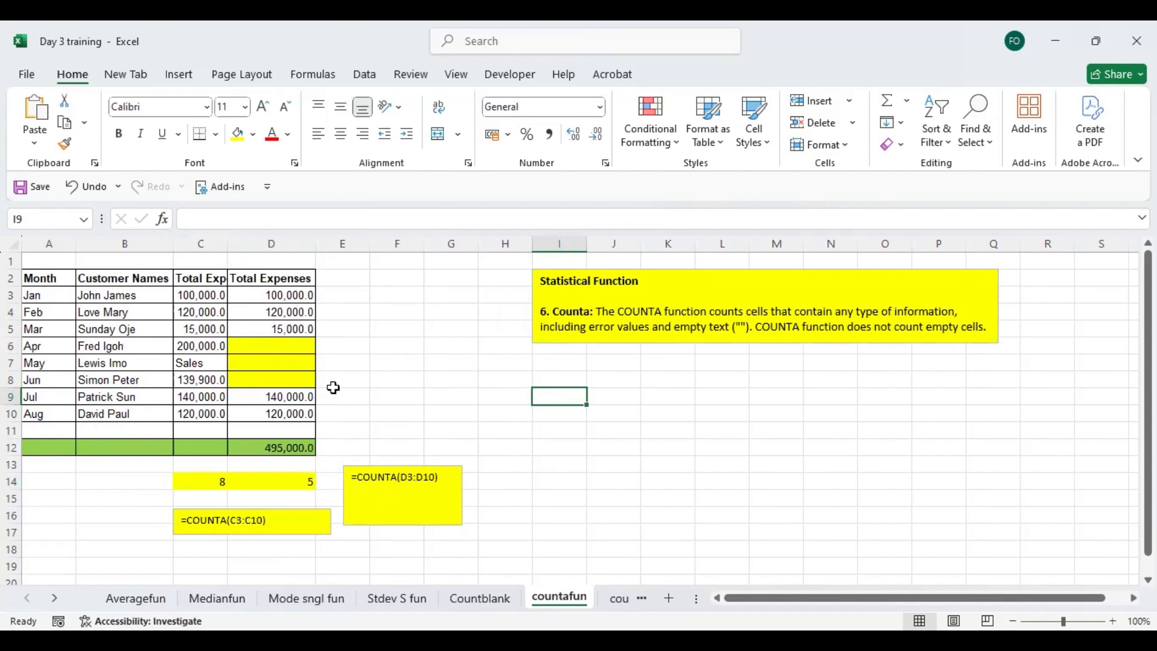
left_click_drag(274, 339, 276, 380)
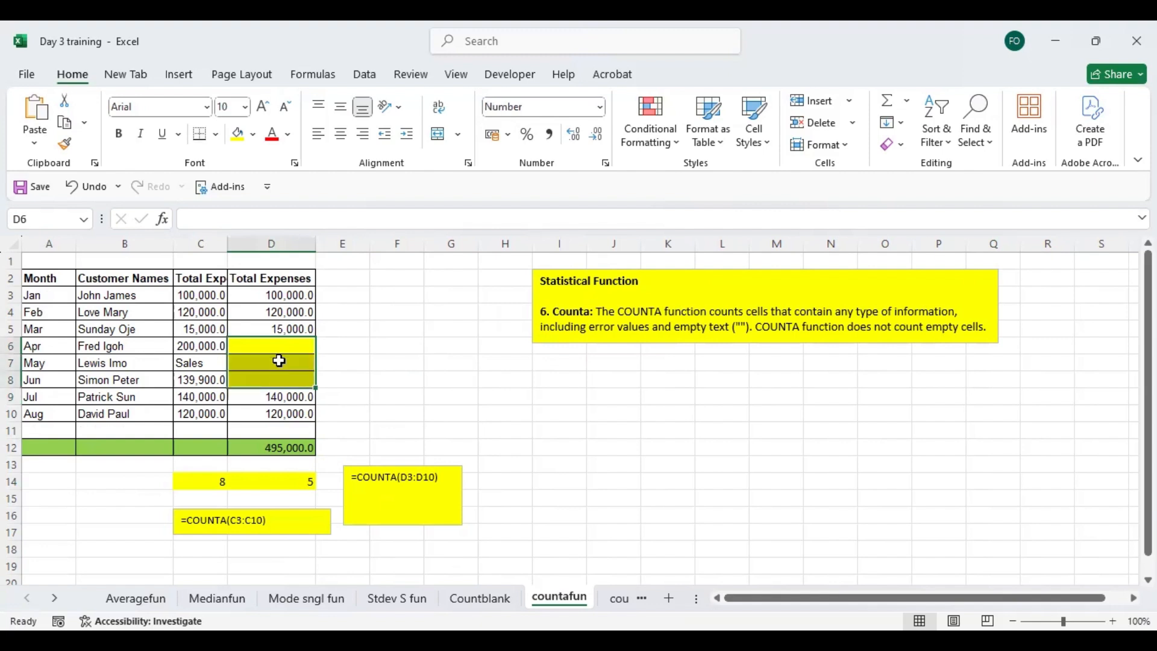
- Replace the Mar value in the Total Expenses column, cell D5, with the text "g"
left_click(291, 325)
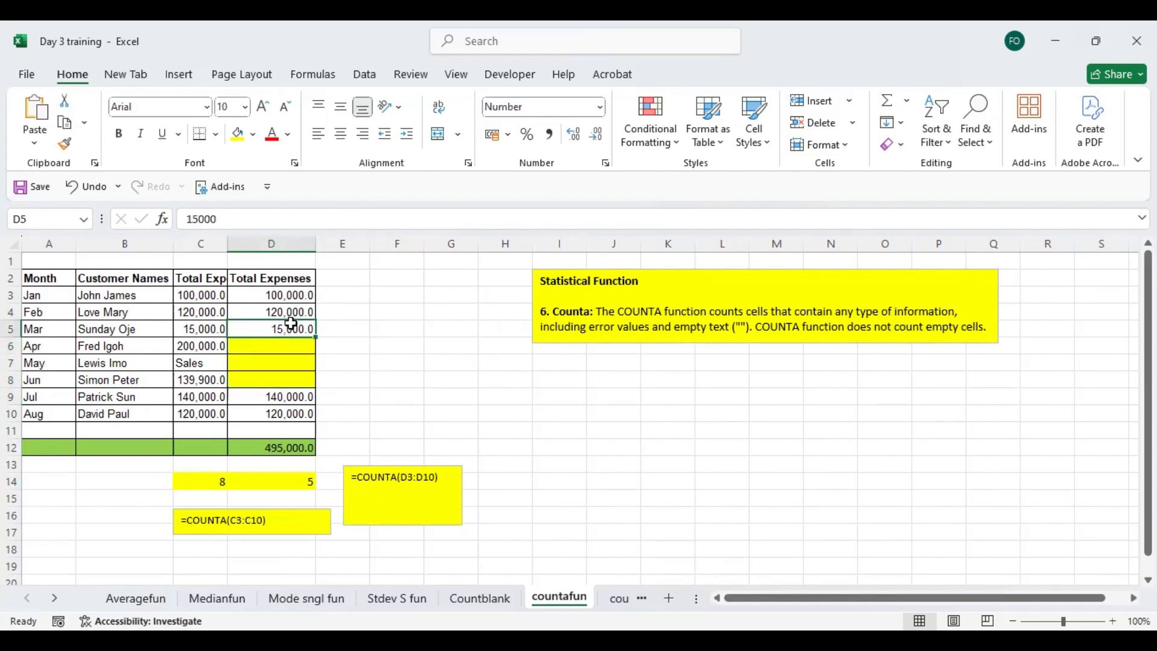
type("g")
left_click(352, 366)
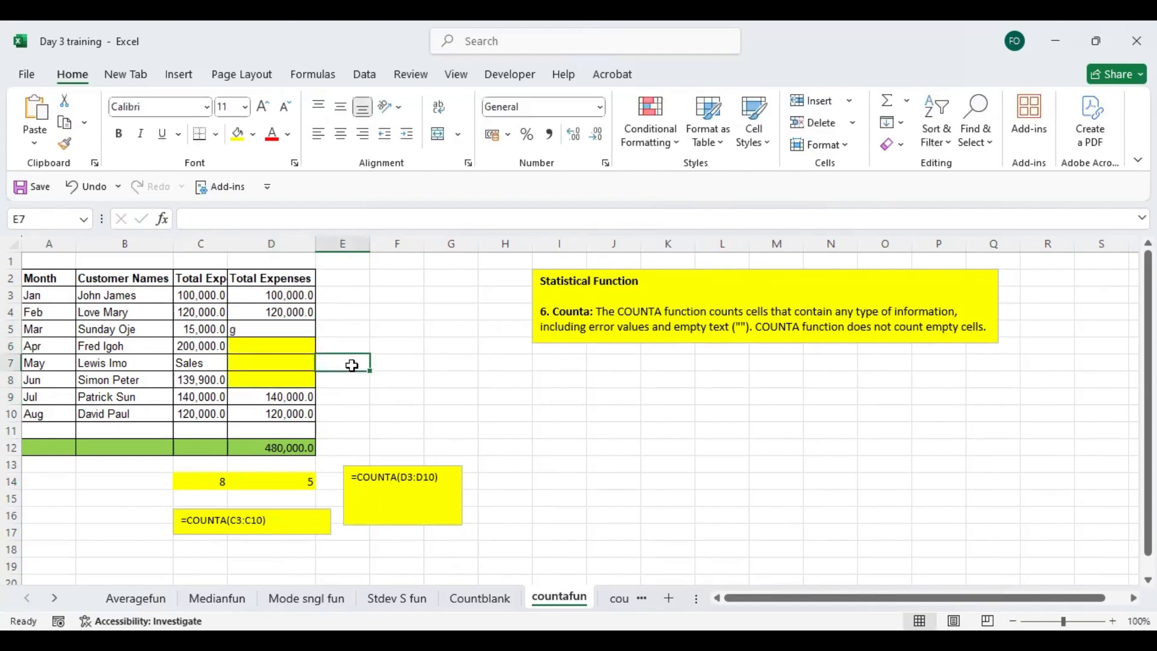
left_click_drag(284, 346, 288, 386)
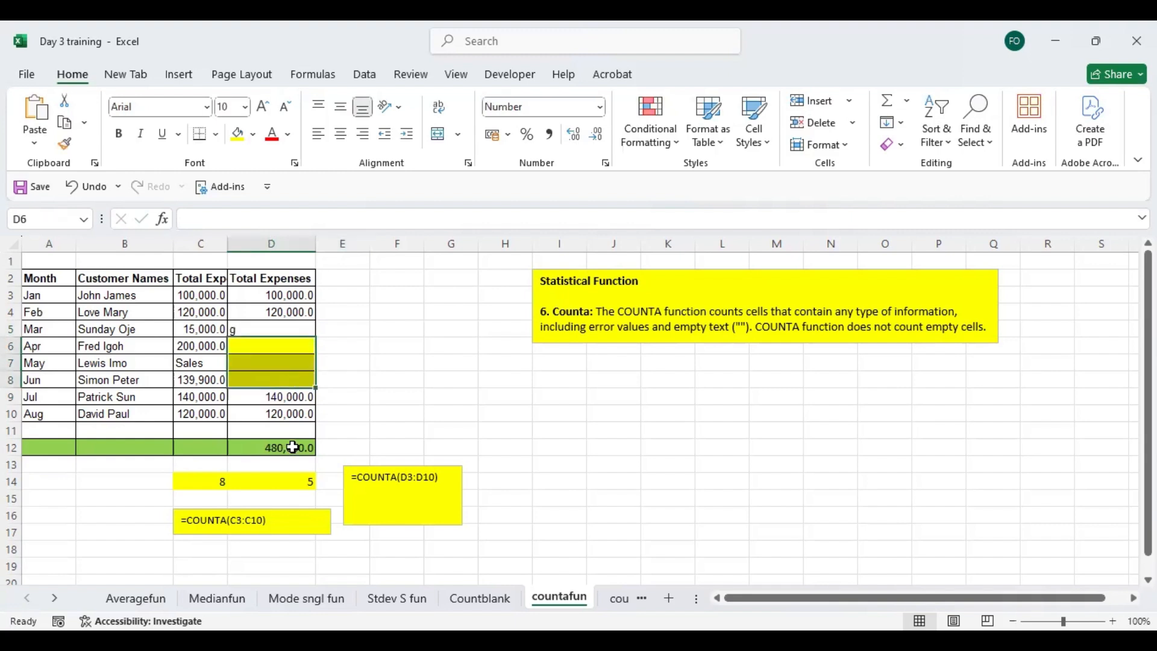
- Re-enter the formula in D14 as COUNTA of the Total Expenses cells D3:D10
left_click(285, 483)
double_click(285, 483)
type("=")
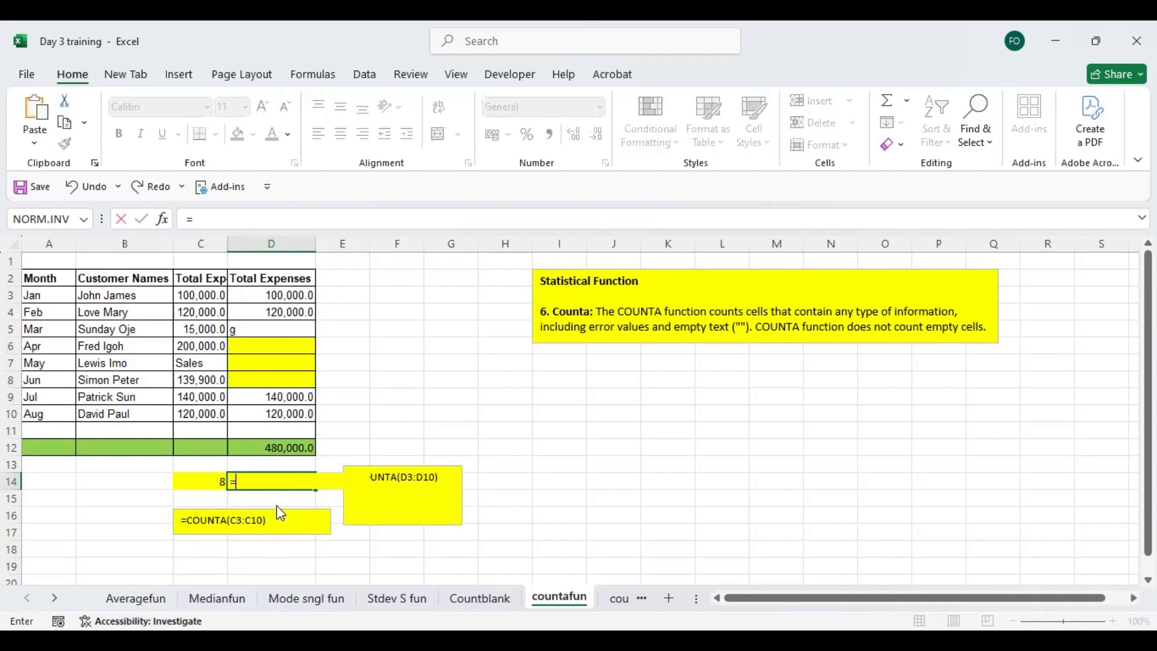
type("COUNTA(")
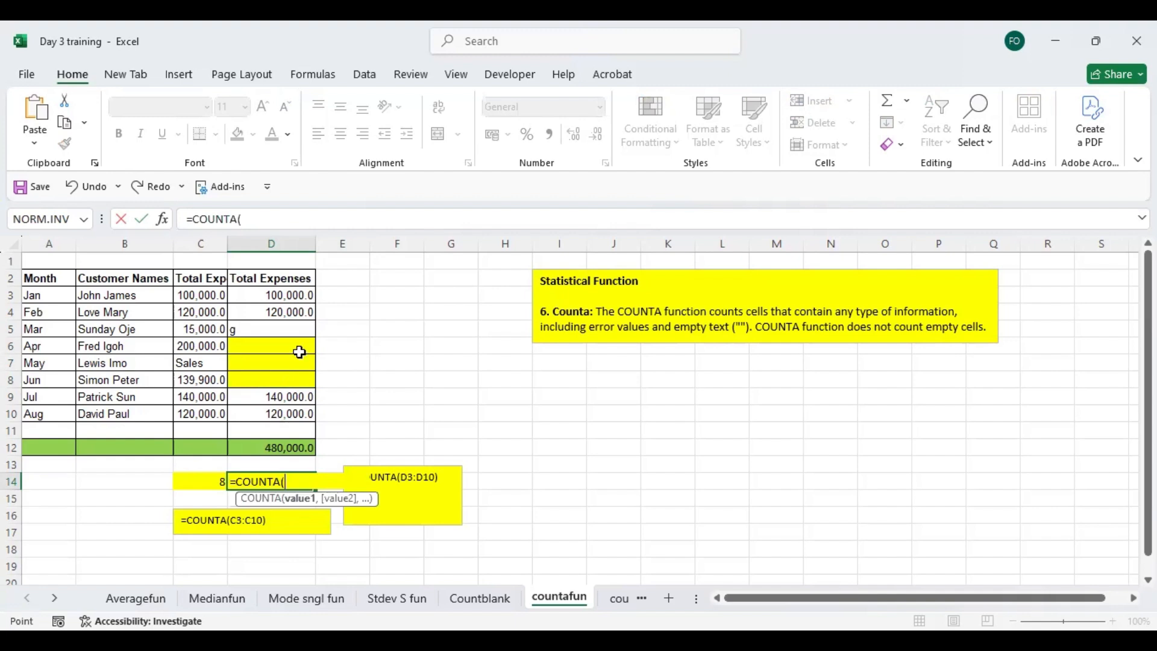
key("Return")
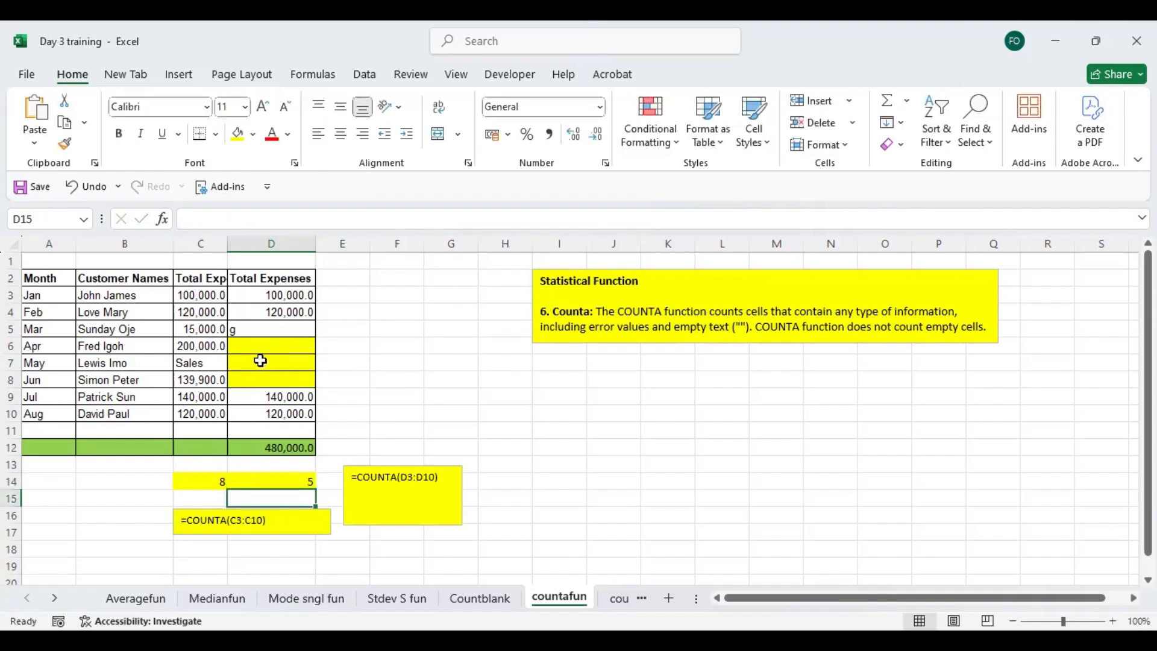
- Compare the text entry in D5 with the empty Total Expenses cells D6:D8
left_click(274, 325)
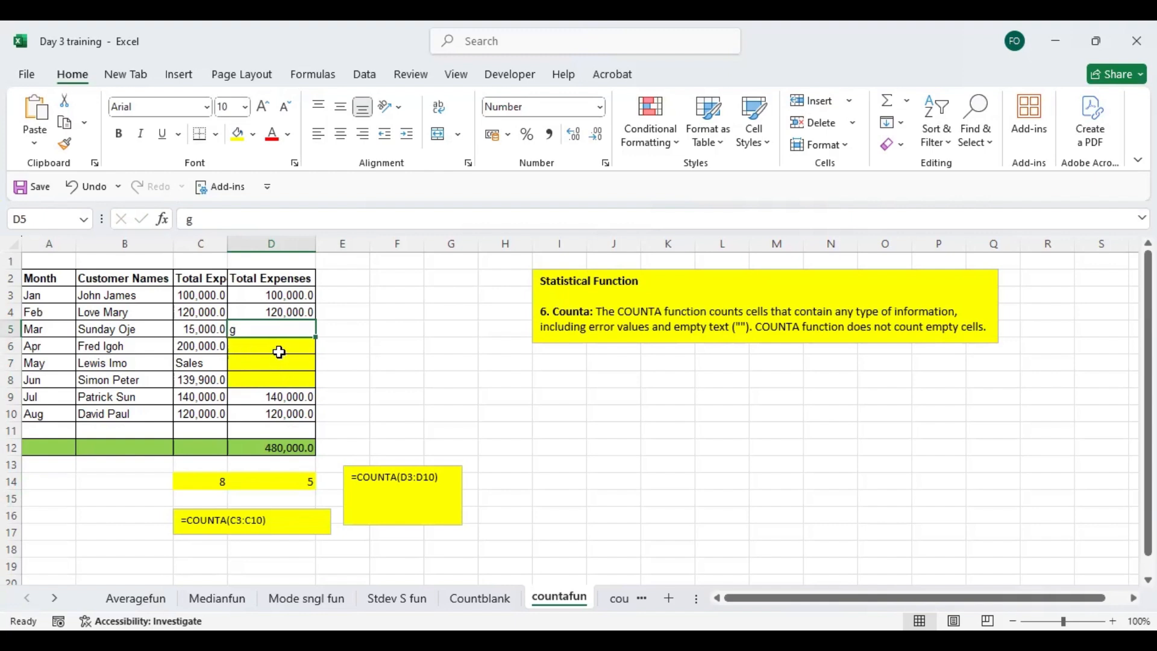
left_click(280, 380)
left_click(278, 350)
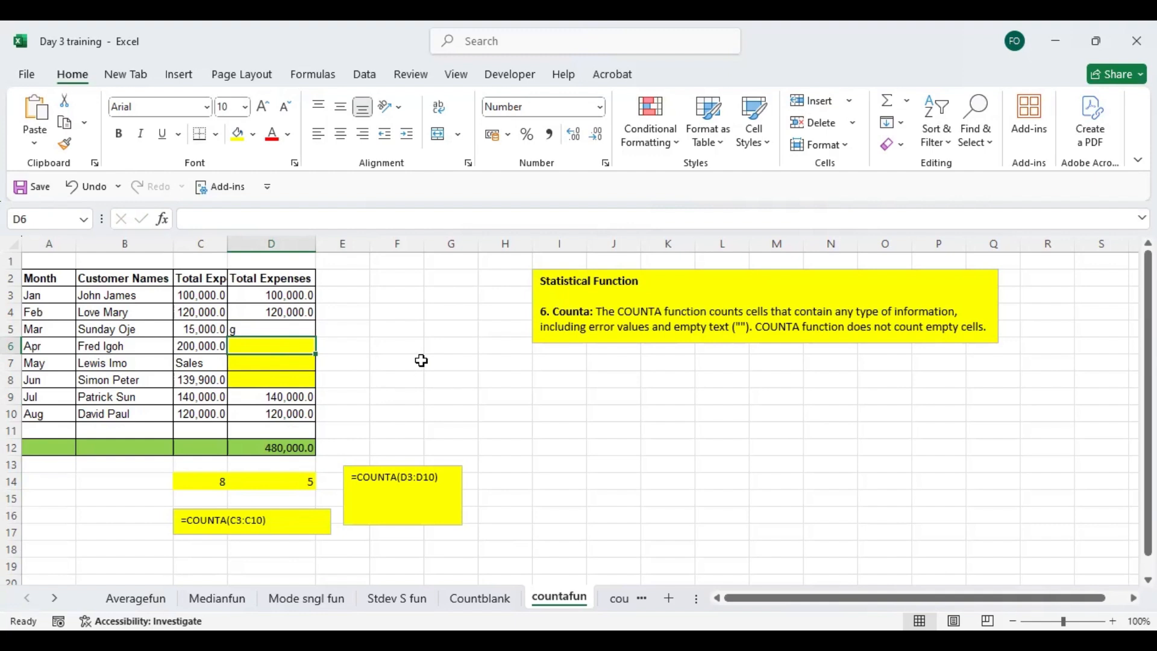
left_click(384, 293)
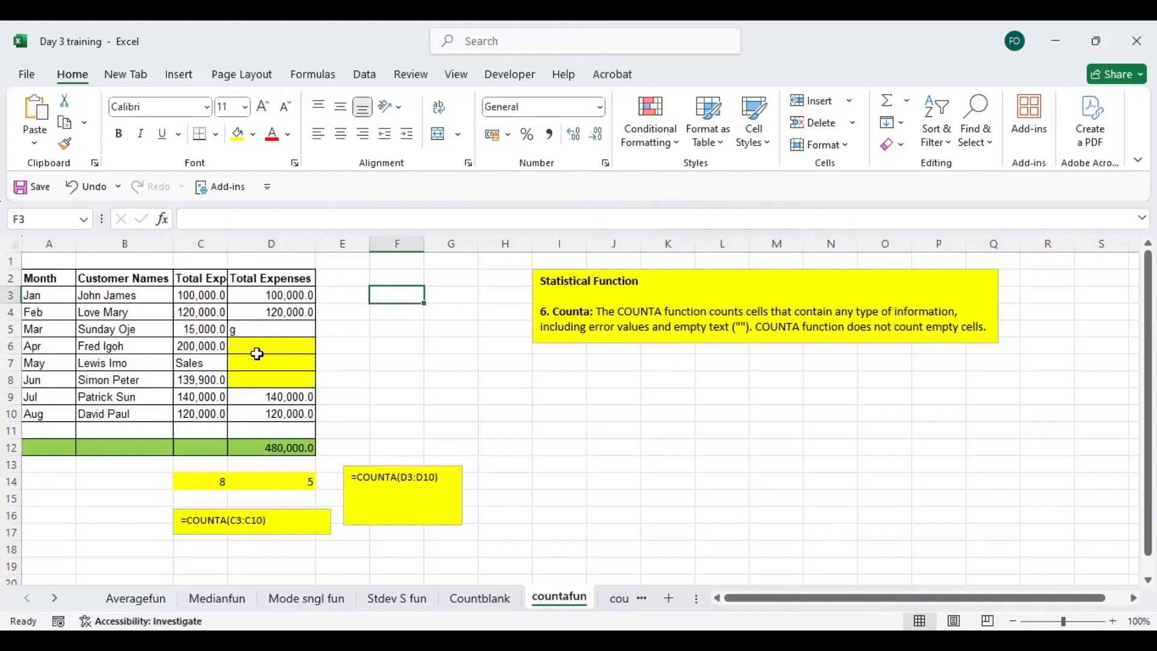
left_click_drag(262, 343, 269, 381)
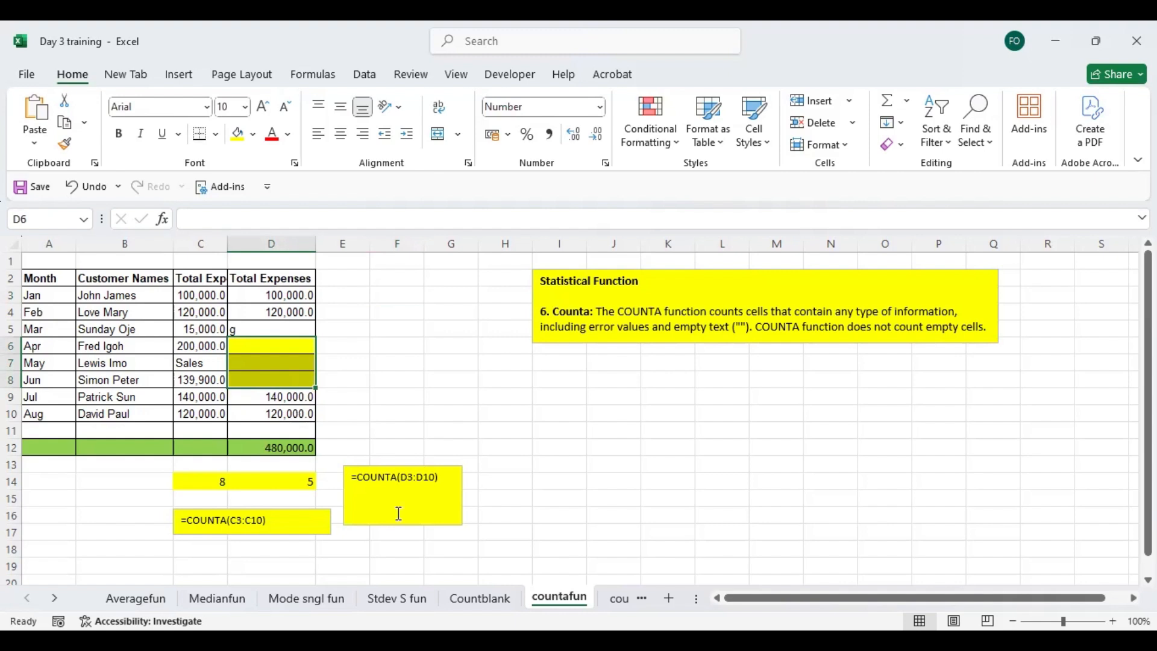
- Open the countfun sheet and inspect the COUNT formula for Total Expenses in C12, leaving it as is
left_click(617, 599)
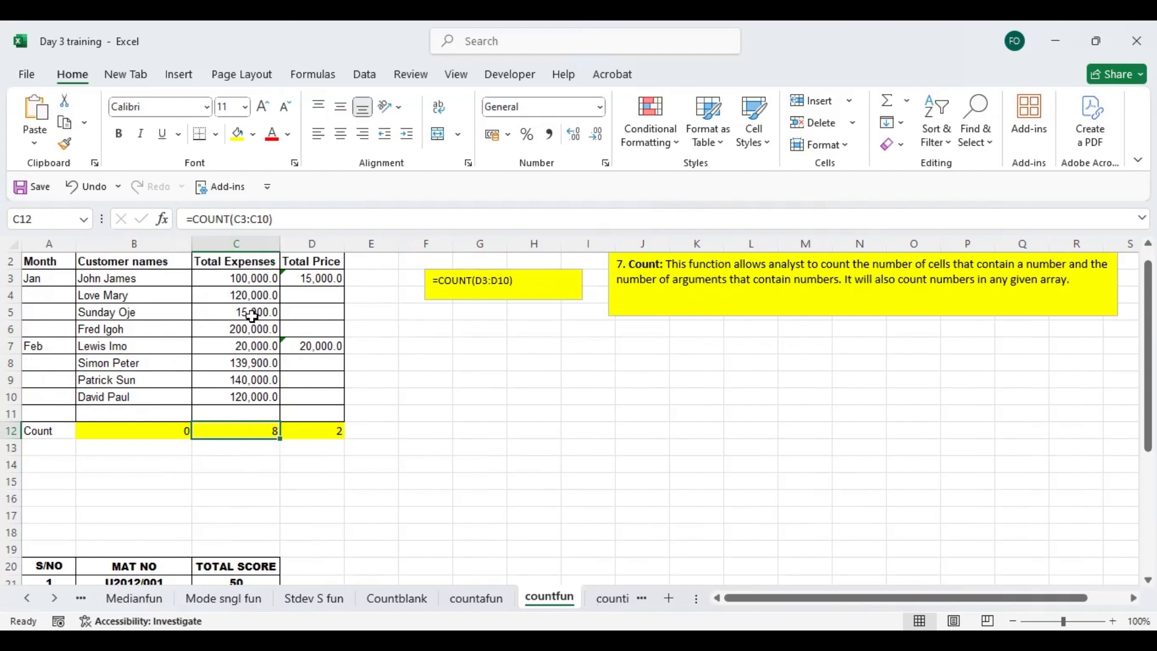
double_click(258, 429)
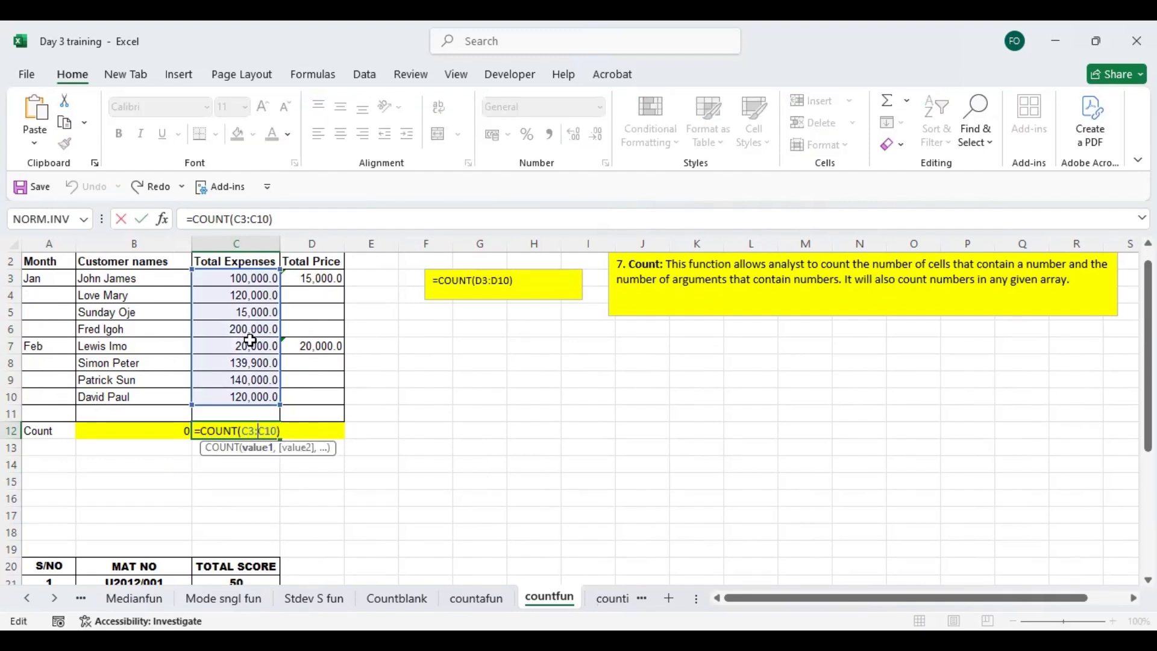
left_click(262, 480)
key("Escape")
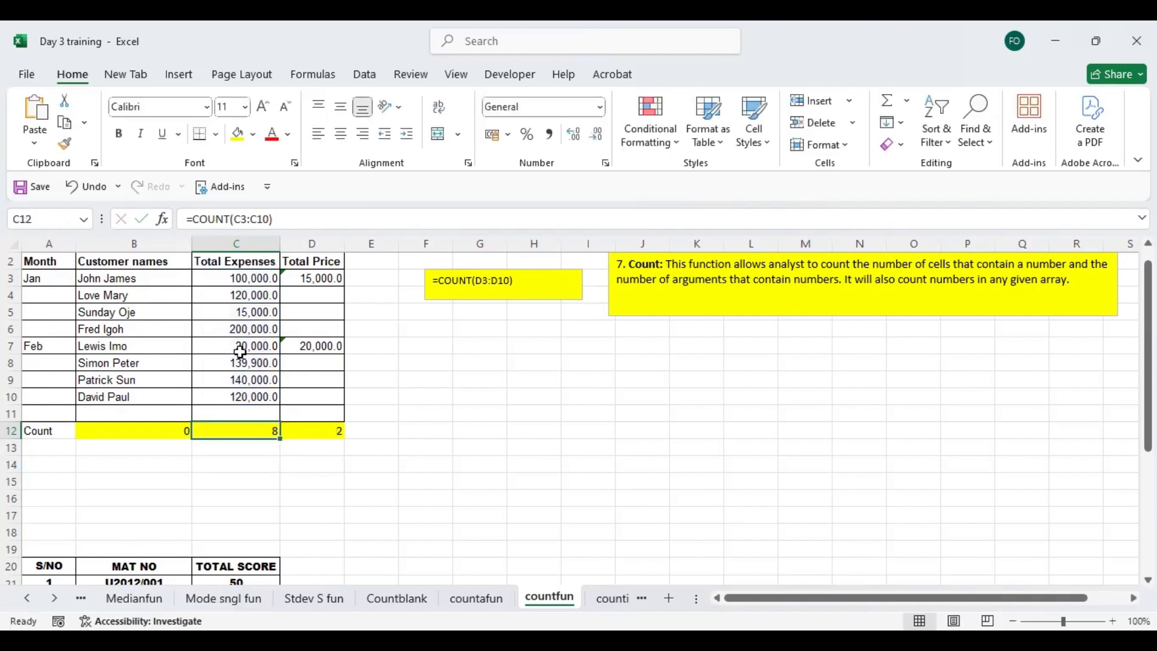
- Re-enter the formula in D12 as COUNT of the Total Price cells D3:D10
left_click(321, 431)
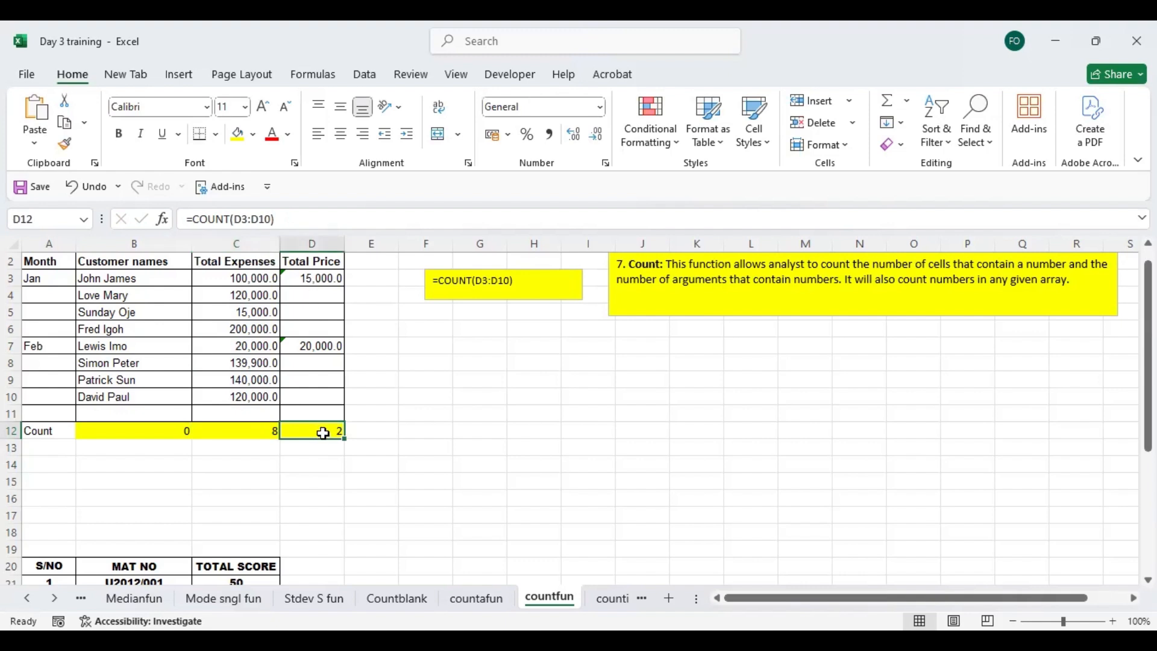
type("=")
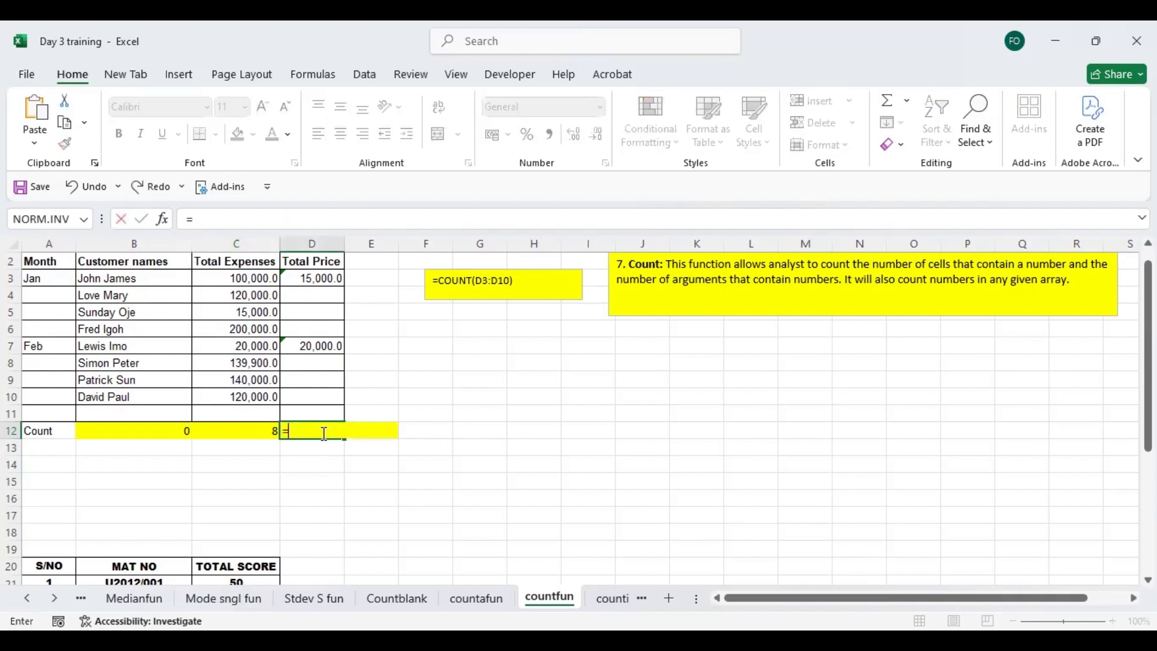
type("count")
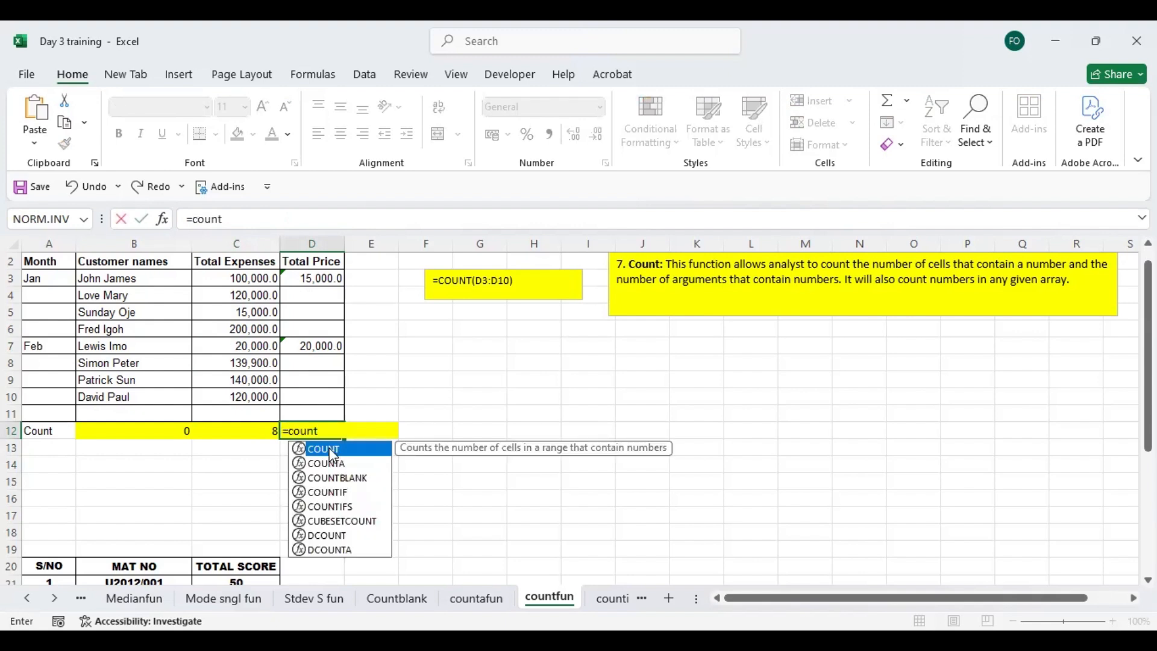
key("Tab")
left_click(307, 278)
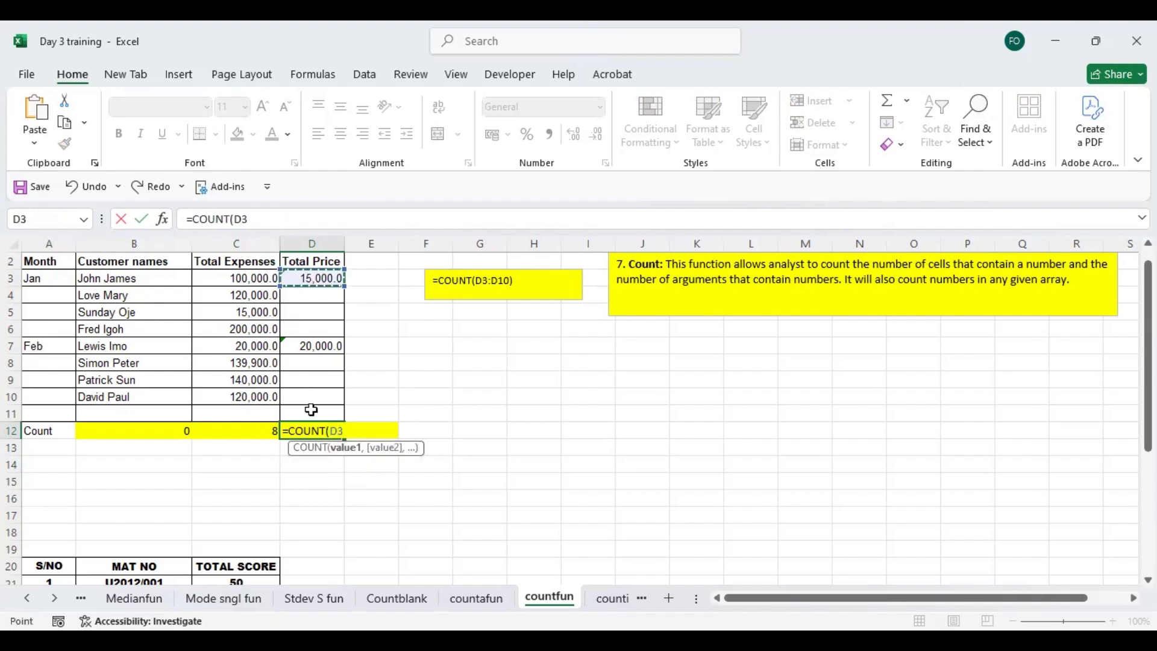
key("Return")
- Fill in the empty Total Price cells with 8999 in D6 and 6,777 in D5
left_click(319, 325)
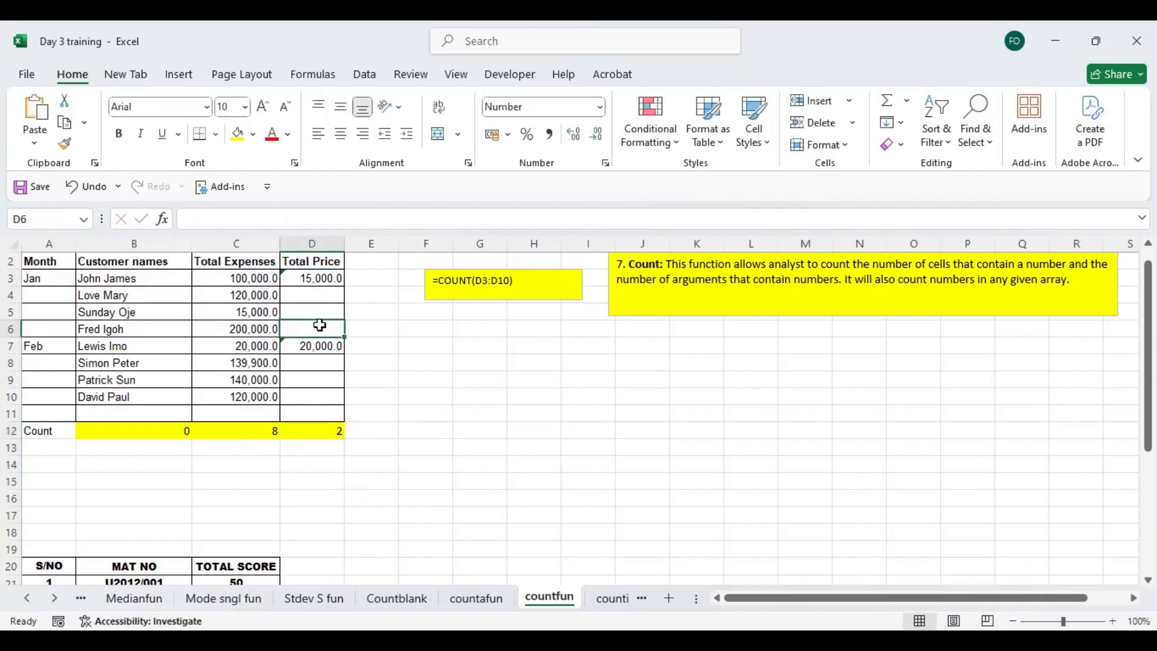
type("8999")
key("Return")
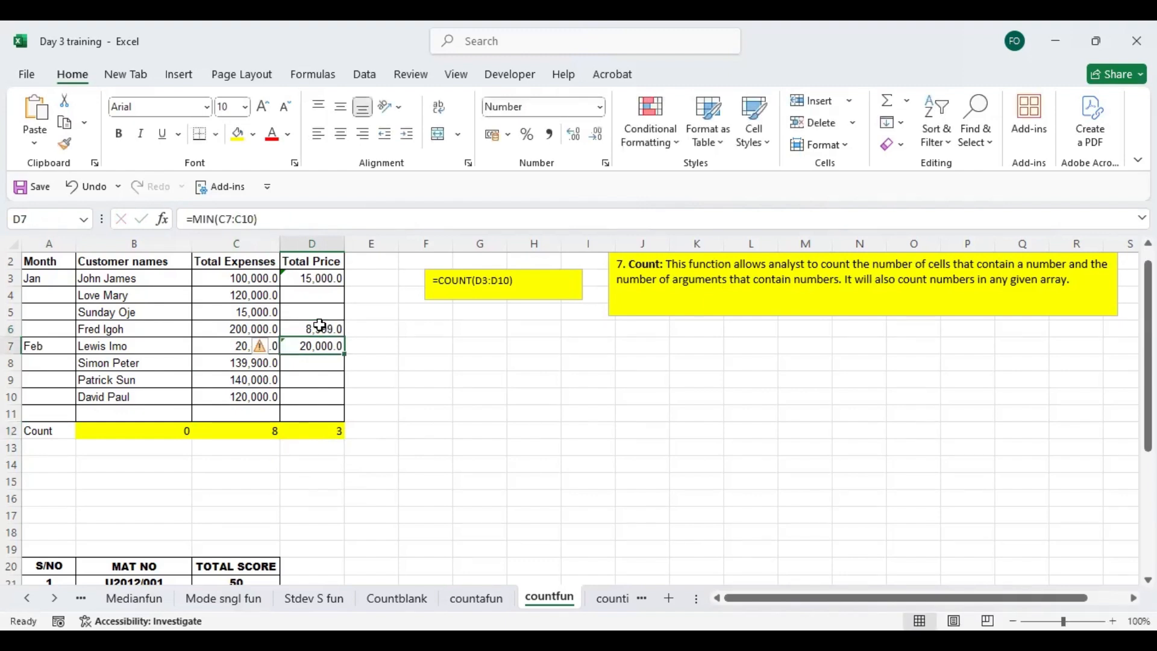
left_click(316, 312)
type("6,777")
key("Return")
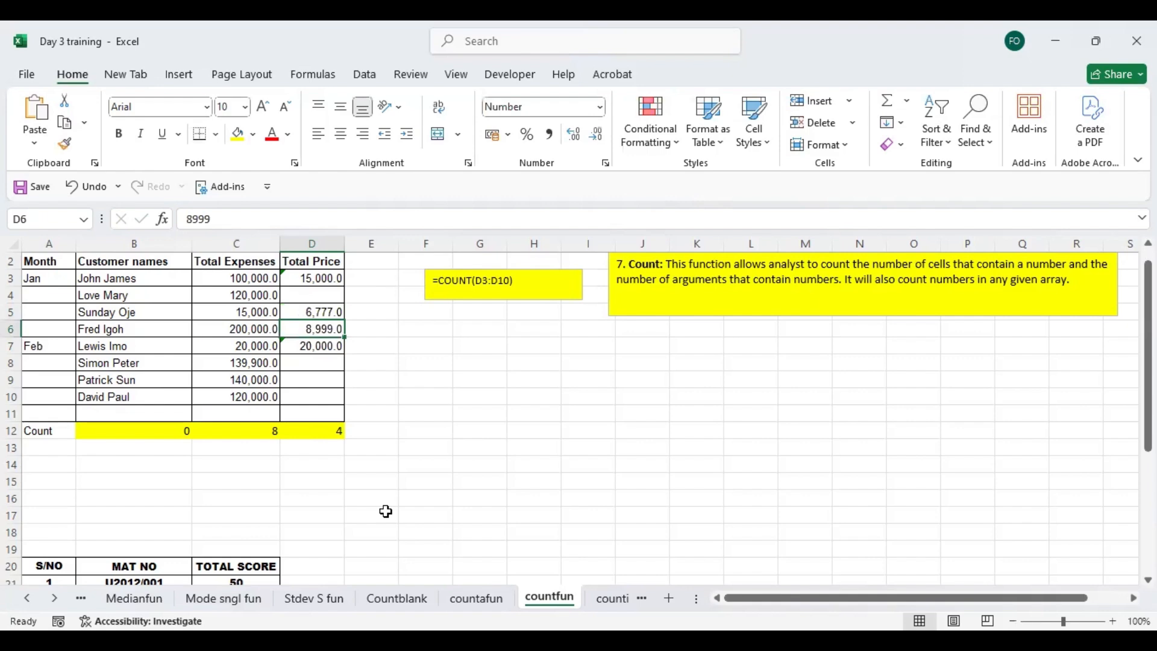
- Open the countif sheet and review the COUNTIF description and the sales count labels in column E
left_click(613, 599)
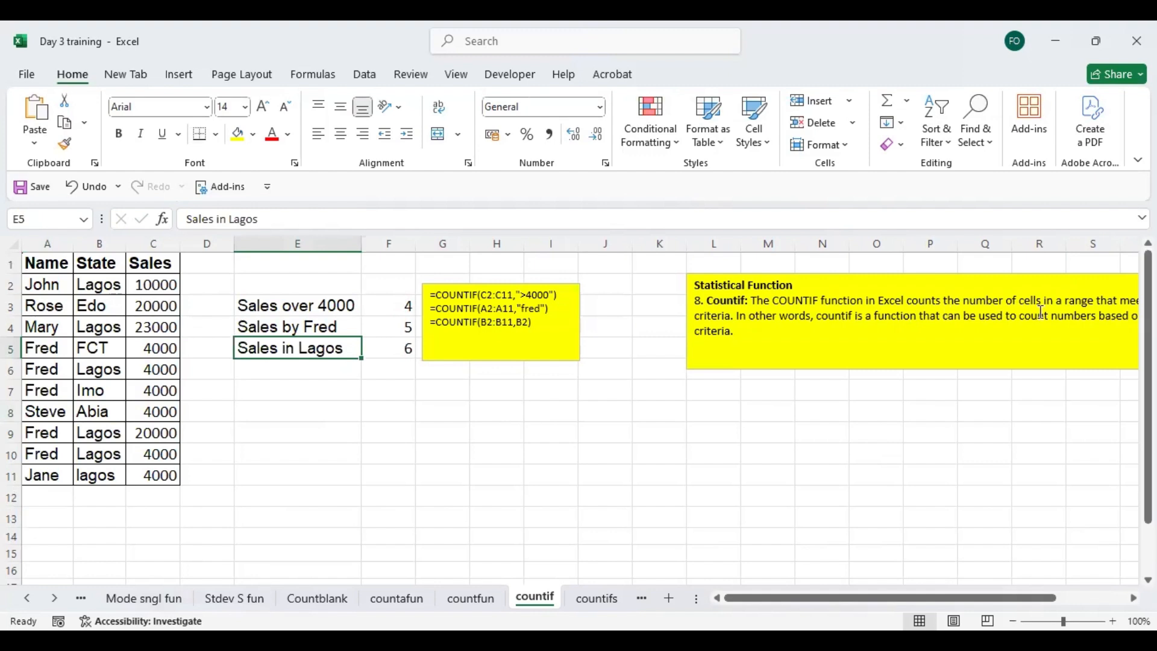
left_click_drag(937, 601, 855, 587)
key("Up")
key("Up")
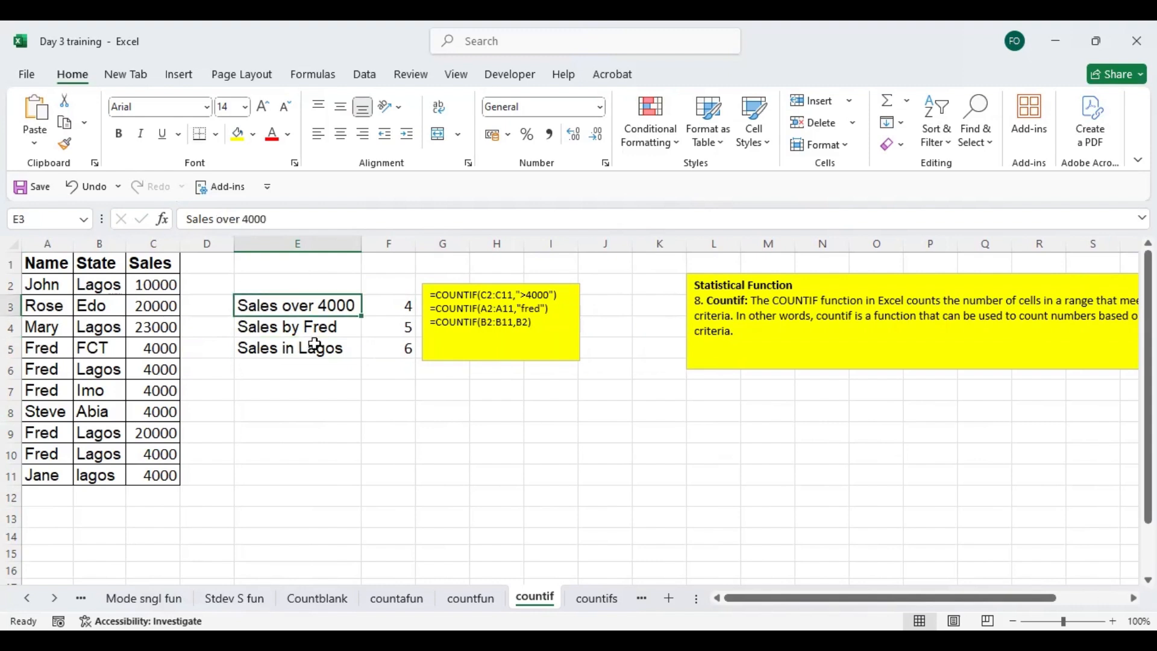
- Shorten the "Sales in Lagos" label in E5 to "Lagos"
left_click(314, 348)
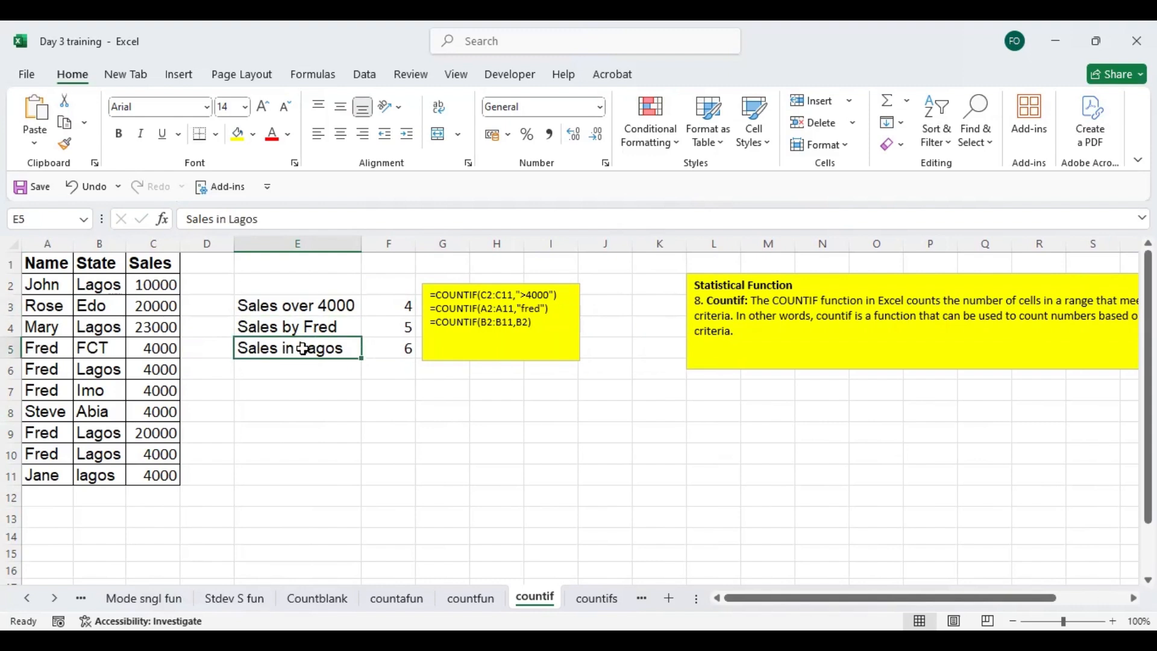
double_click(299, 349)
key("BackSpace")
key("BackSpace")
key("BackSpace")
key("BackSpace")
key("BackSpace")
key("BackSpace")
key("BackSpace")
key("BackSpace")
key("BackSpace")
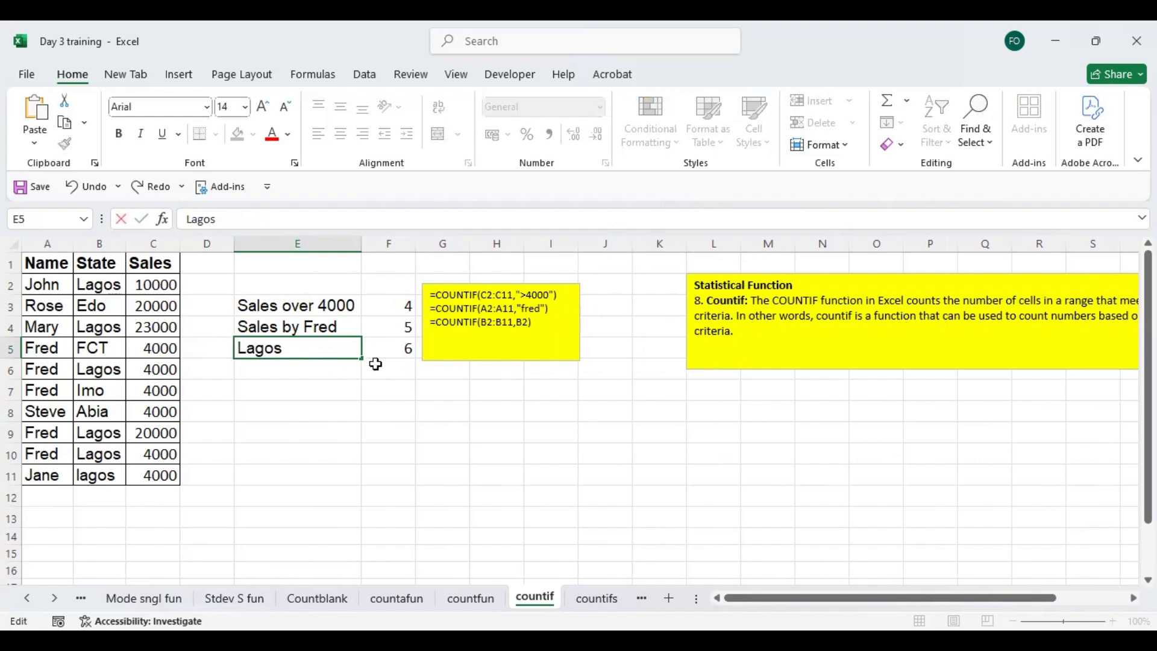
key("Return")
key("Return")
- Re-enter the Lagos count in F5 as COUNTIF of the State cells B2:B11 with E5 as the criterion
left_click(390, 346)
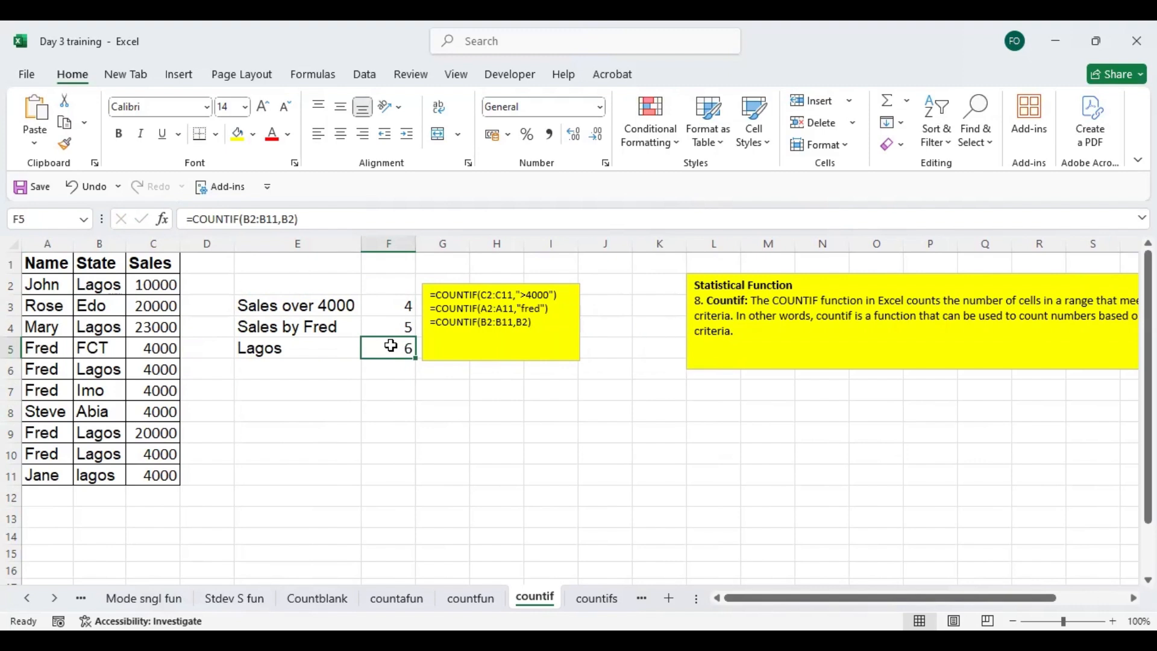
type("=")
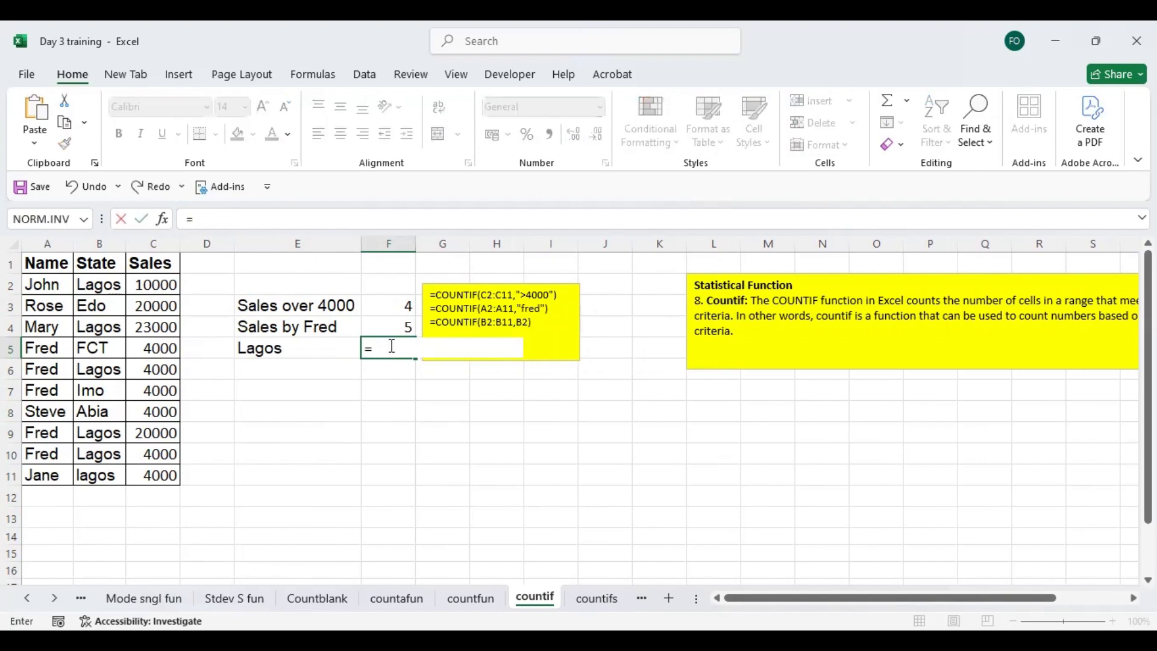
type("count")
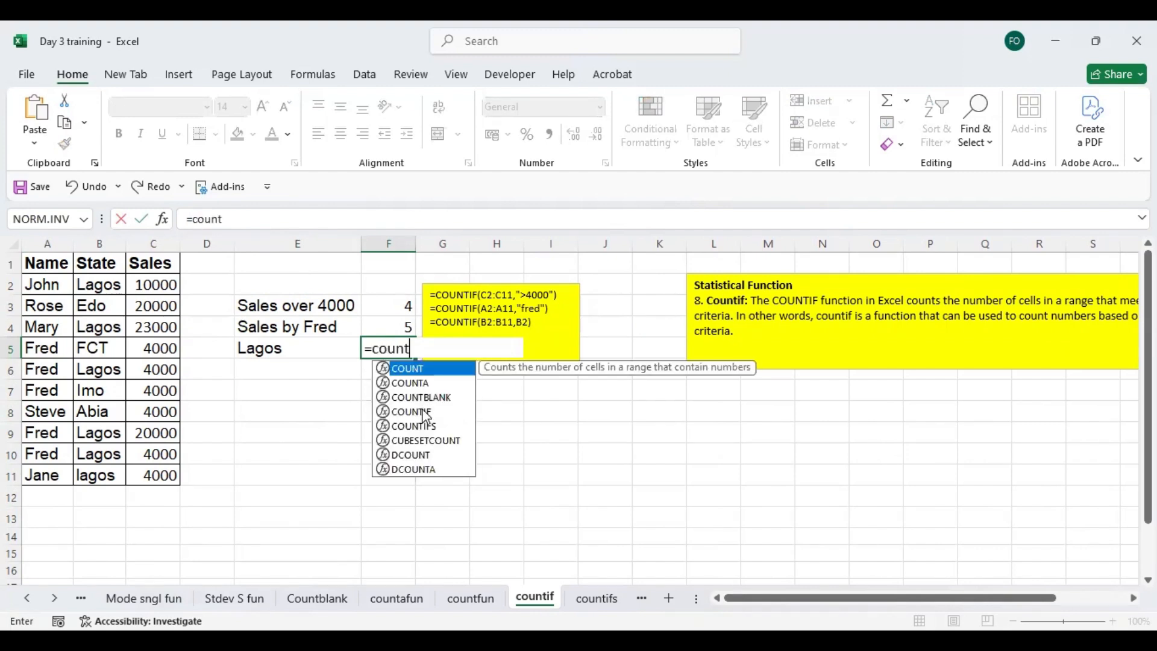
double_click(425, 412)
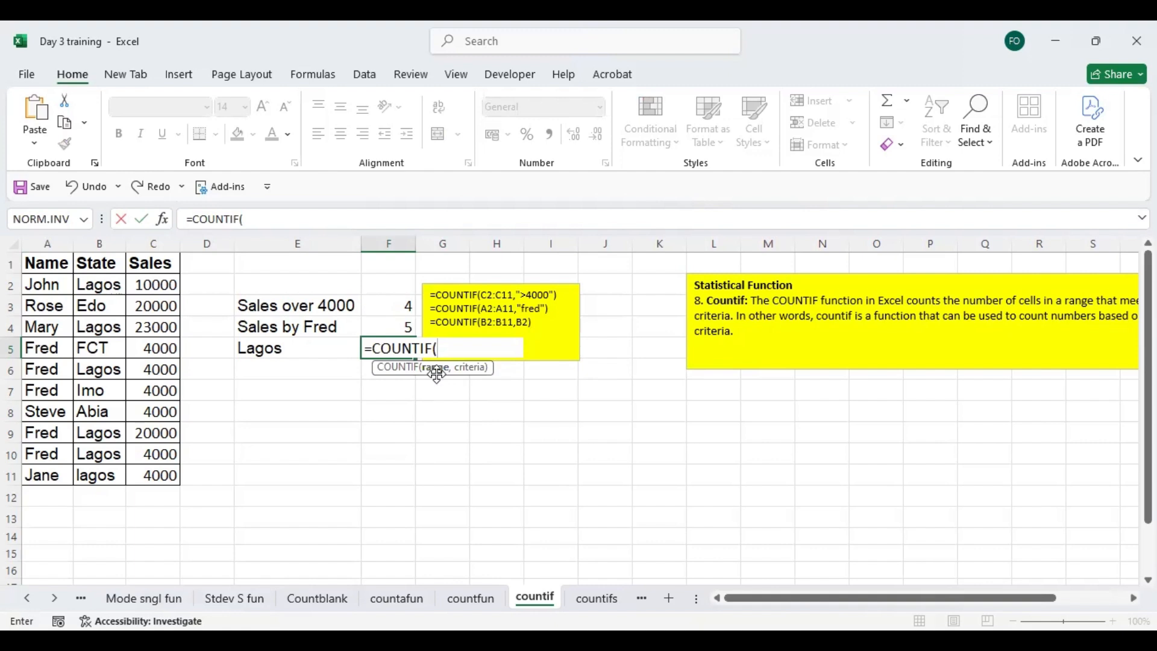
left_click(98, 288)
left_click(105, 474, "shift")
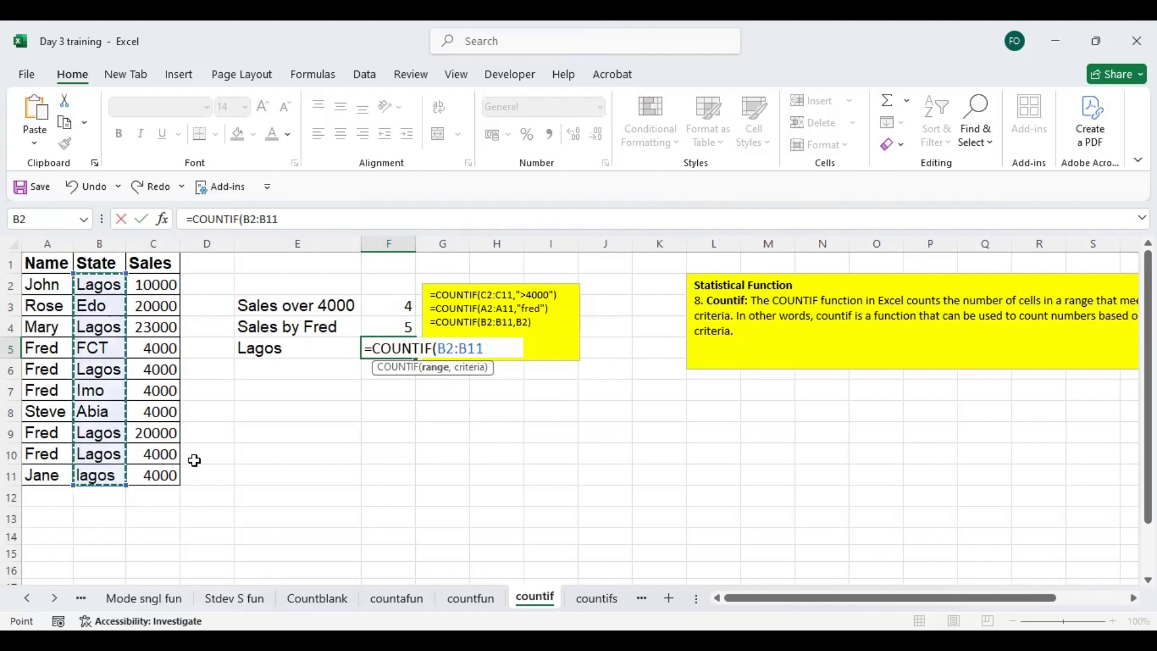
type(",")
left_click(279, 350)
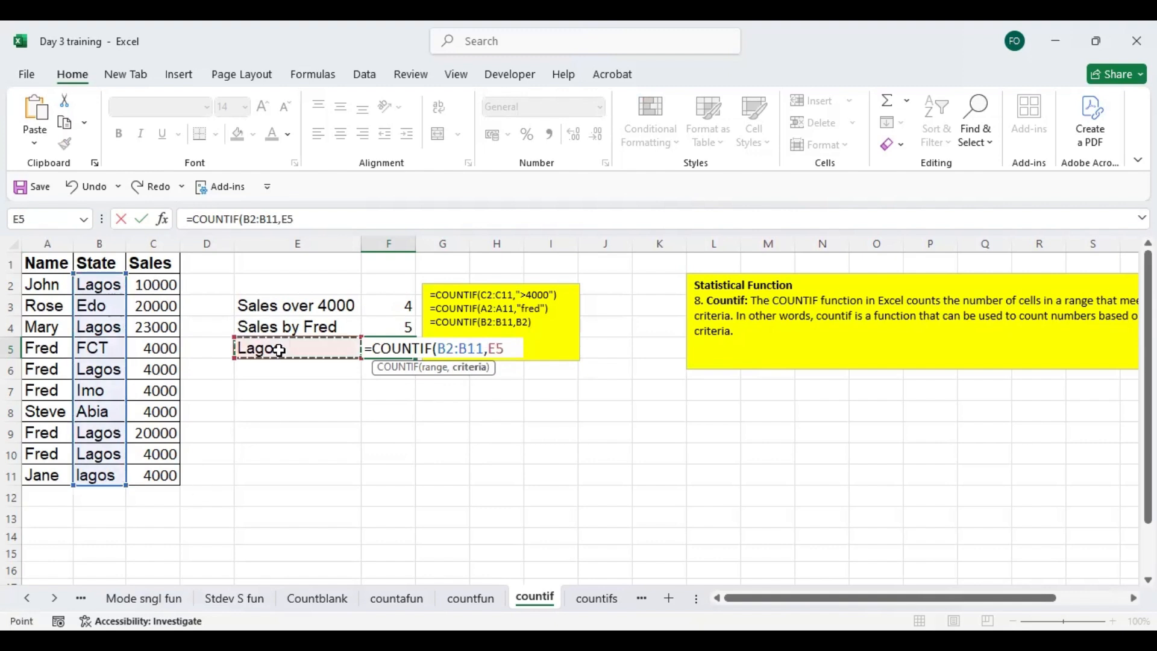
key("Return")
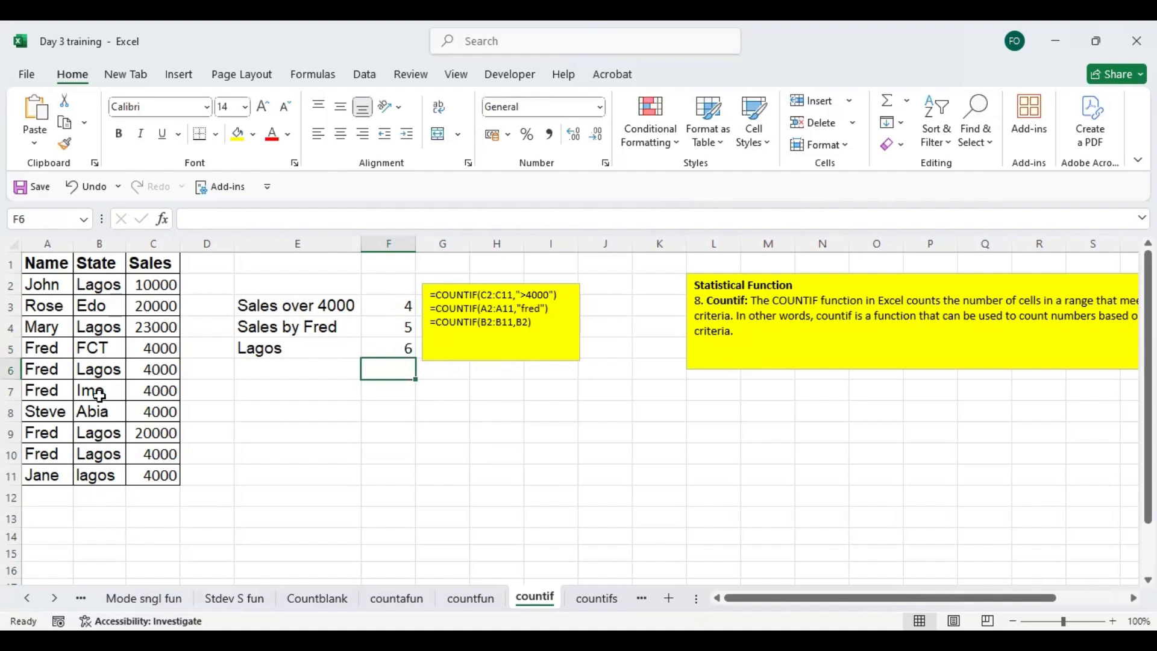
- Change the State entries in B5 and B7 to Lagos
left_click(97, 348)
type("lagos")
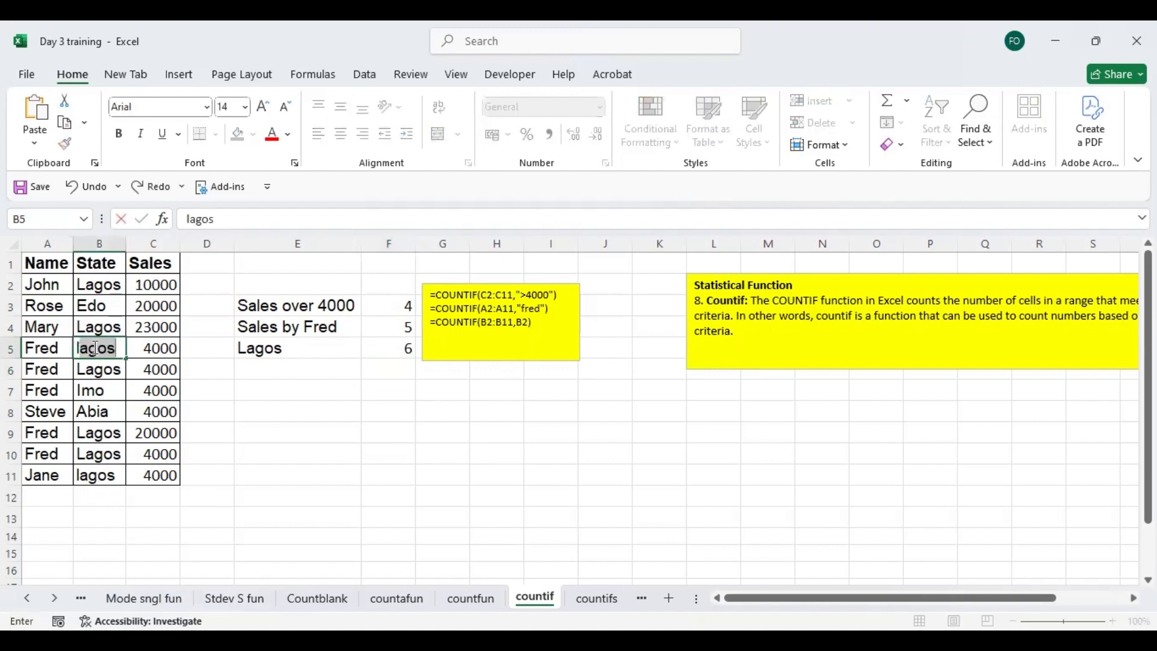
key("Return")
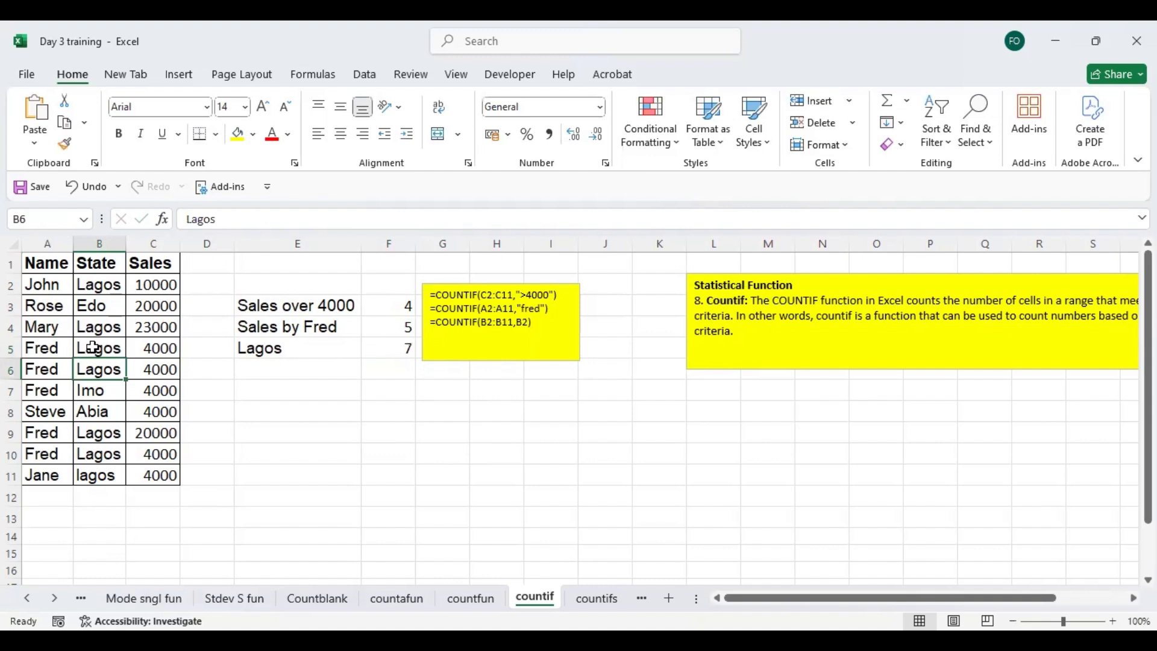
left_click(104, 393)
type("lagos")
key("Return")
- On the countifs sheet, re-enter the count in G6 as =COUNTIFS(B4:B10,E6,C4:C10,F6)
left_click(605, 600)
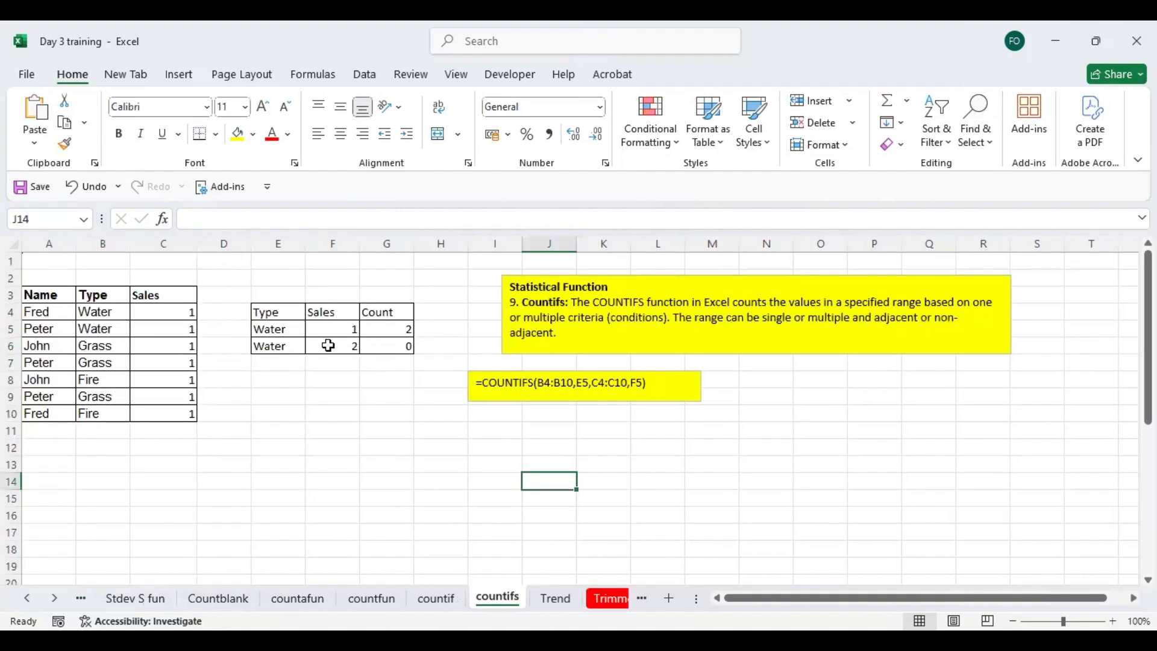
left_click_drag(268, 311, 332, 344)
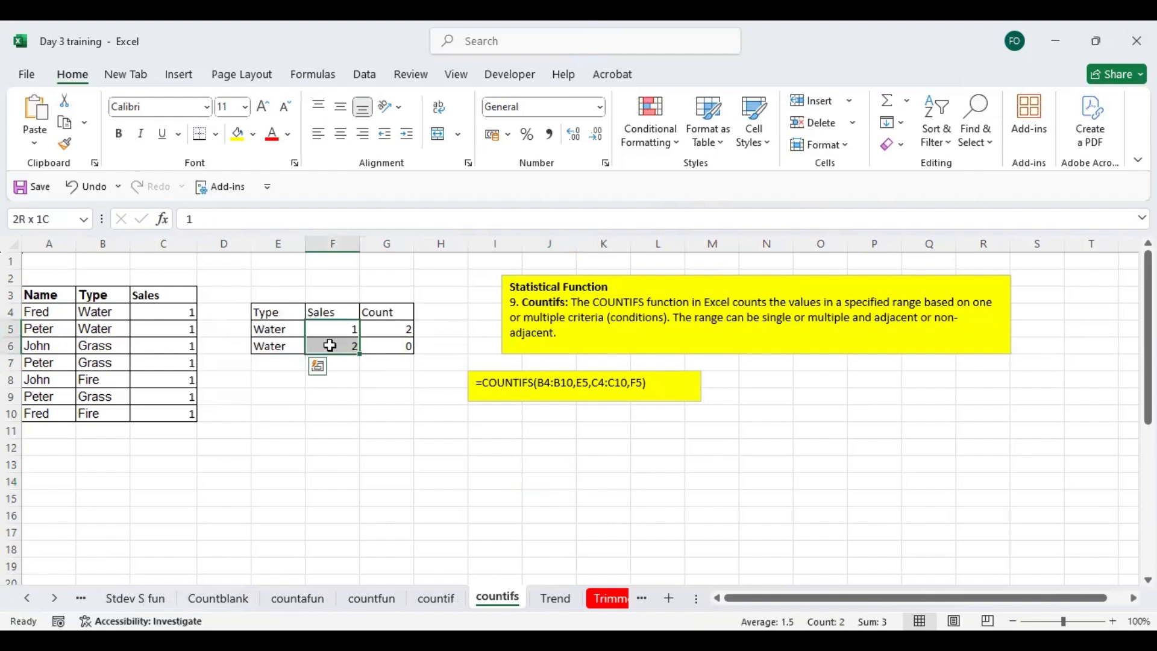
left_click(383, 347)
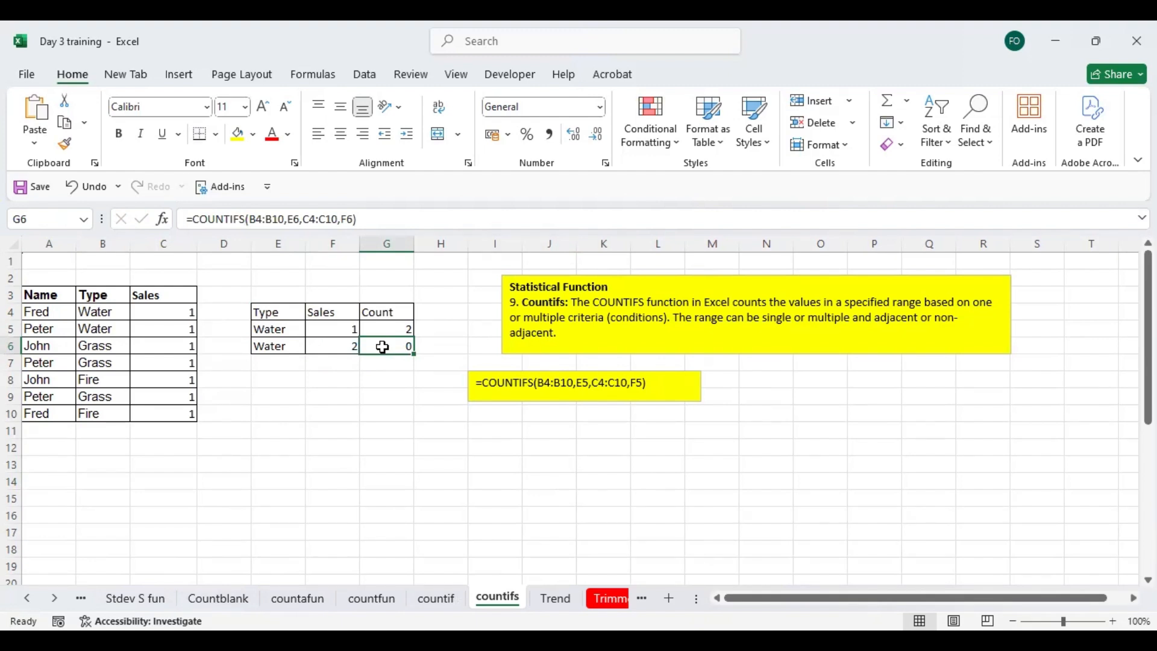
type("=")
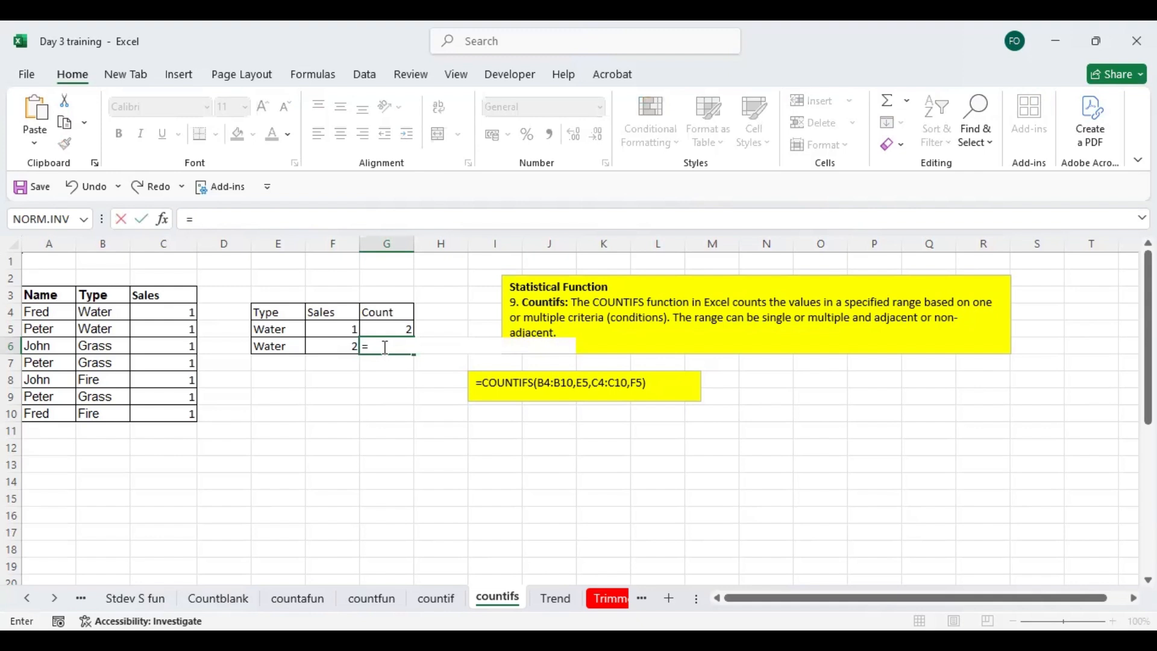
type("count")
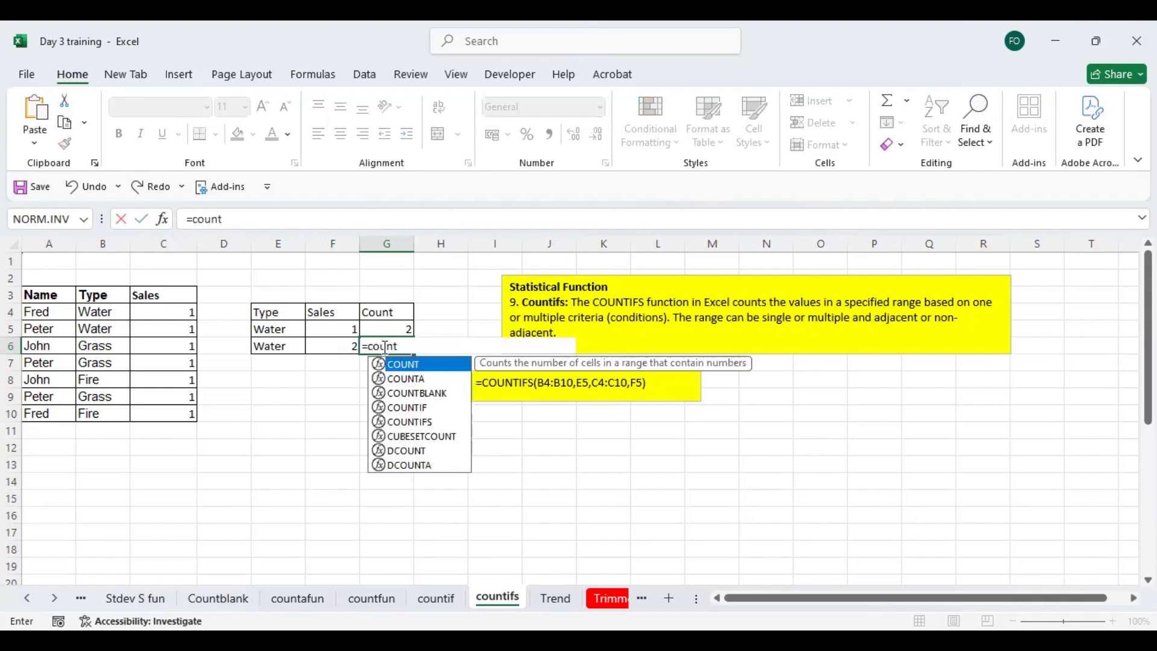
type("i")
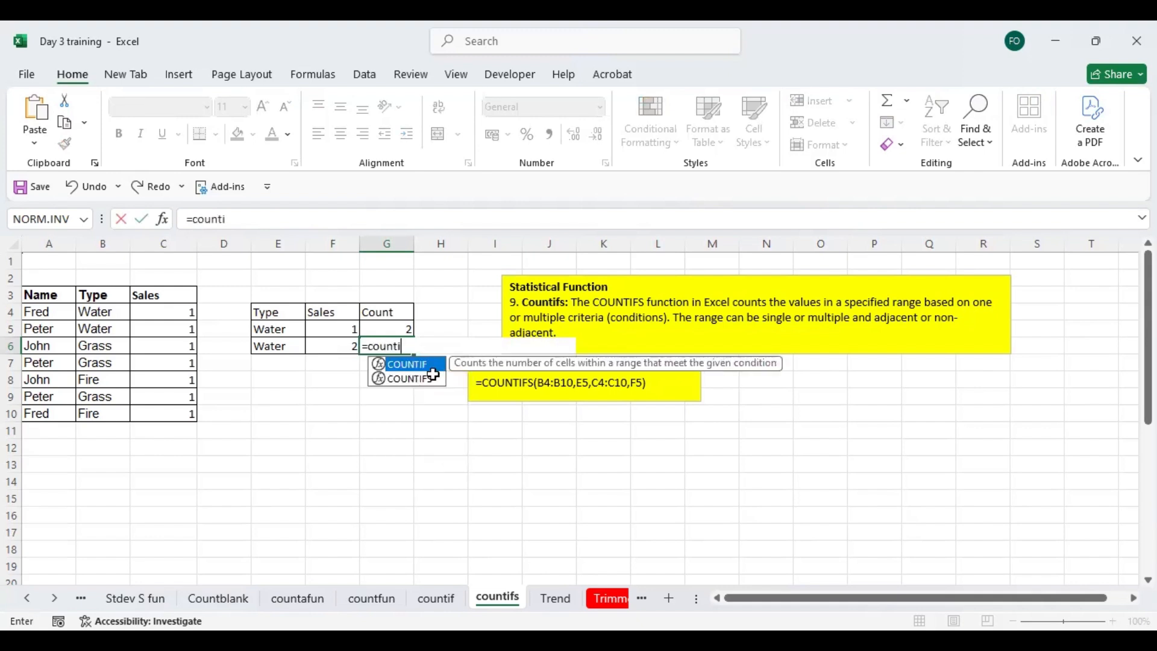
double_click(433, 377)
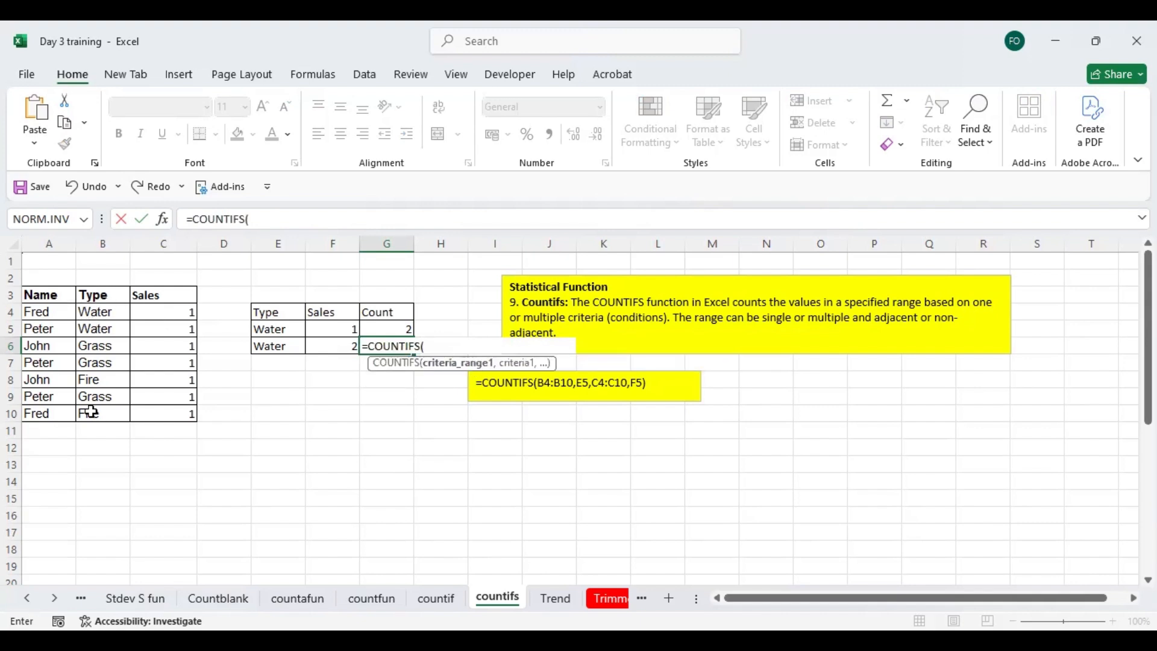
left_click_drag(102, 311, 91, 412)
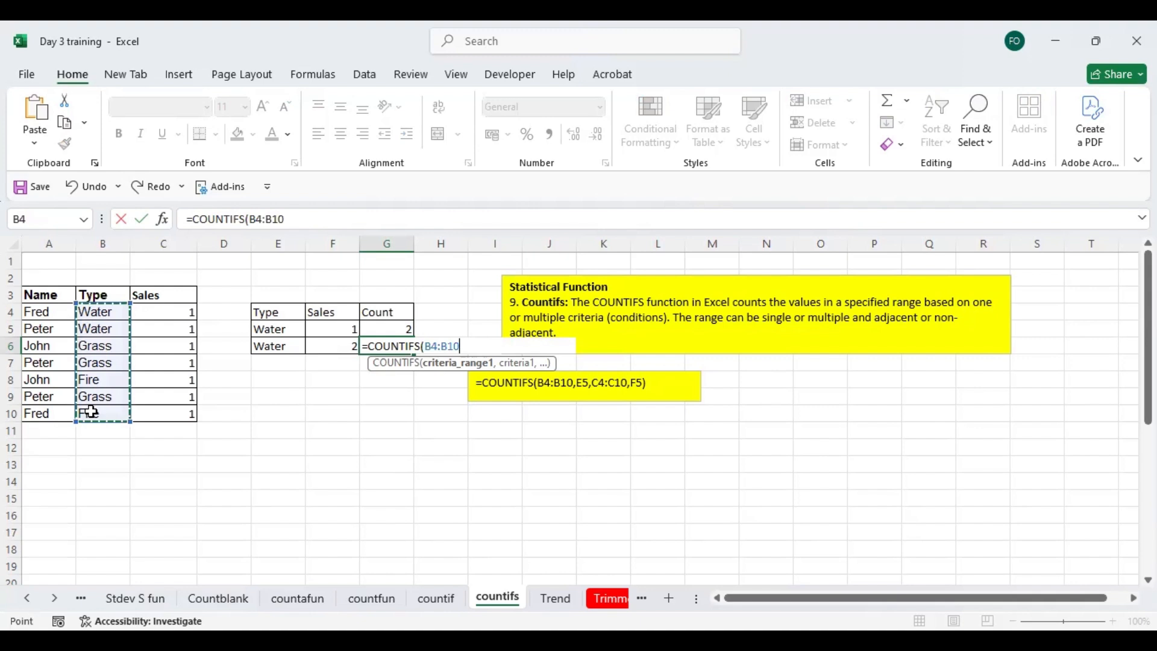
type(",")
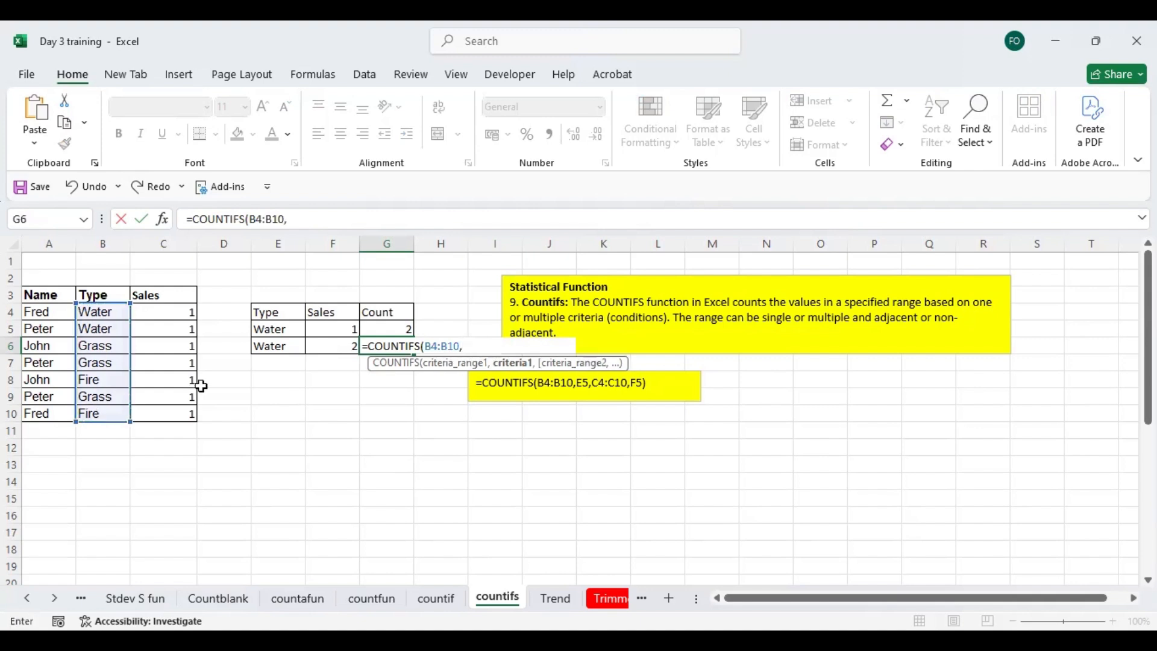
left_click(278, 348)
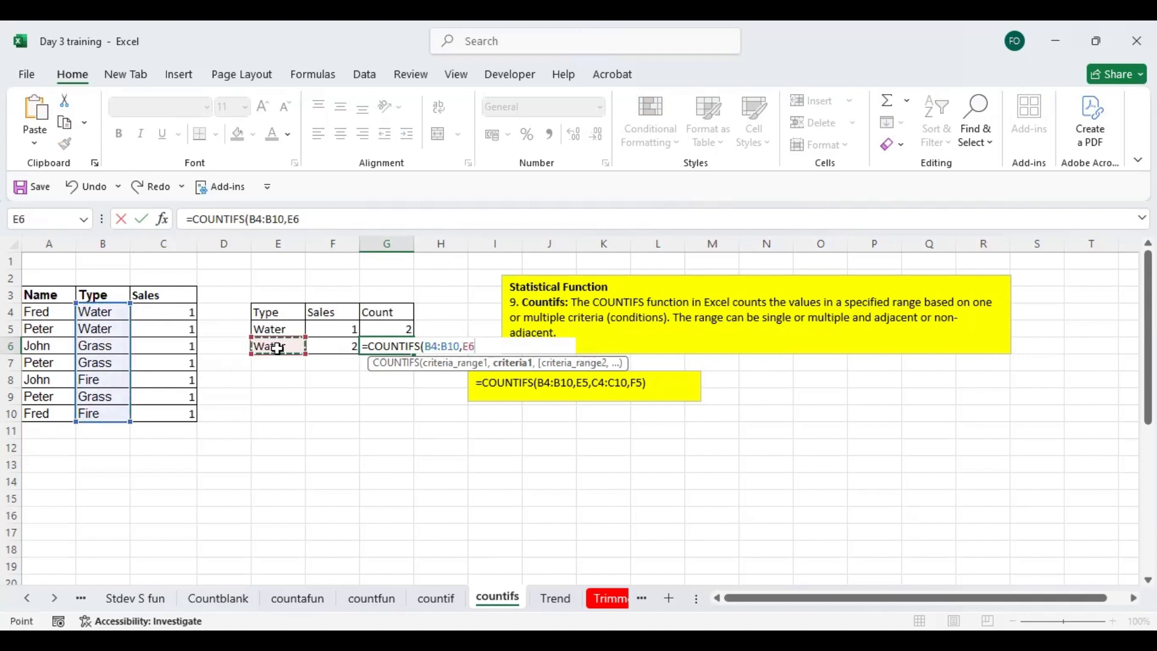
type(",")
left_click_drag(169, 310, 179, 410)
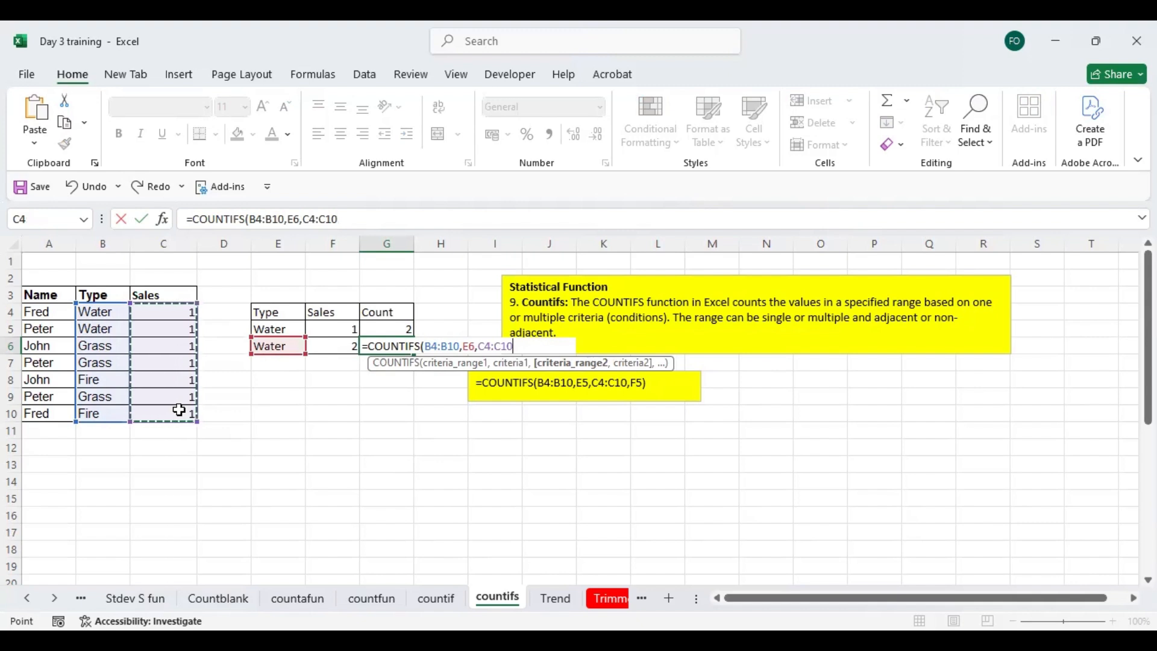
type(",")
left_click(348, 345)
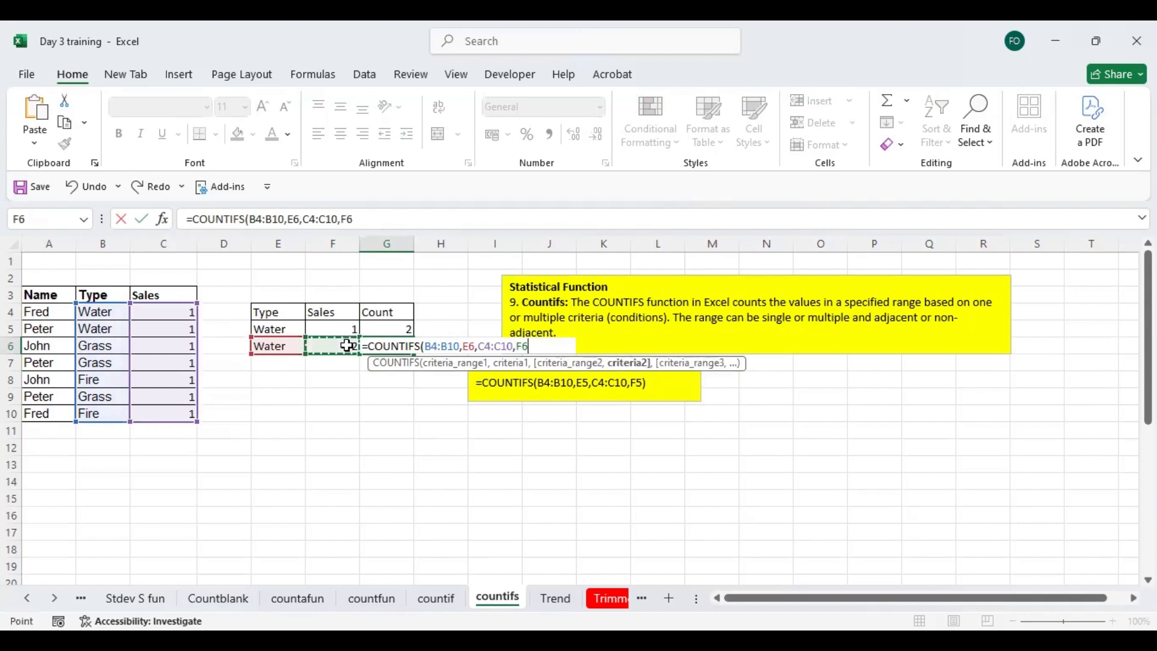
key("ctrl+Return")
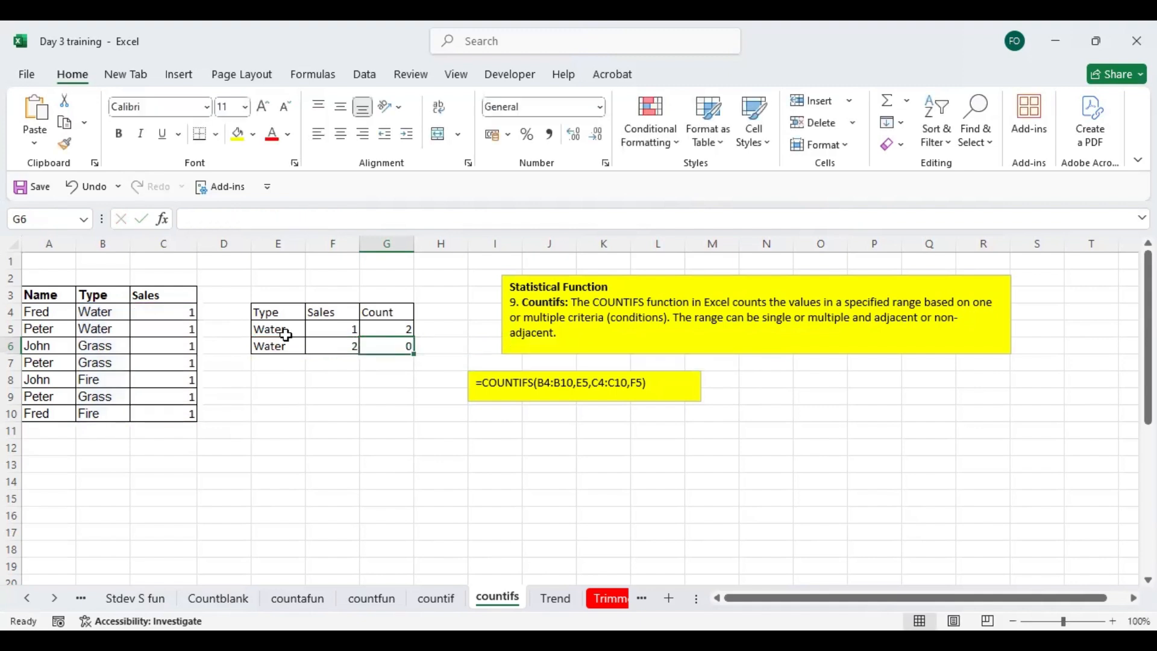
- Set the Sales value in C4 to 2 and clear the first criteria row, E5:G5
left_click(177, 315)
type("2")
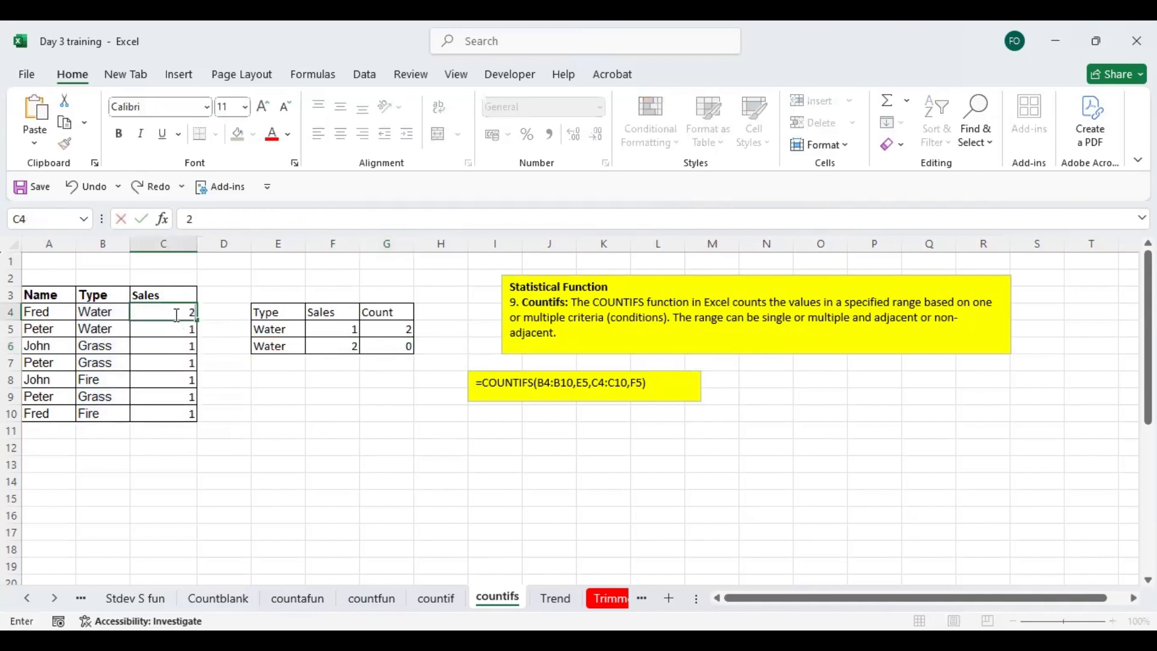
key("Return")
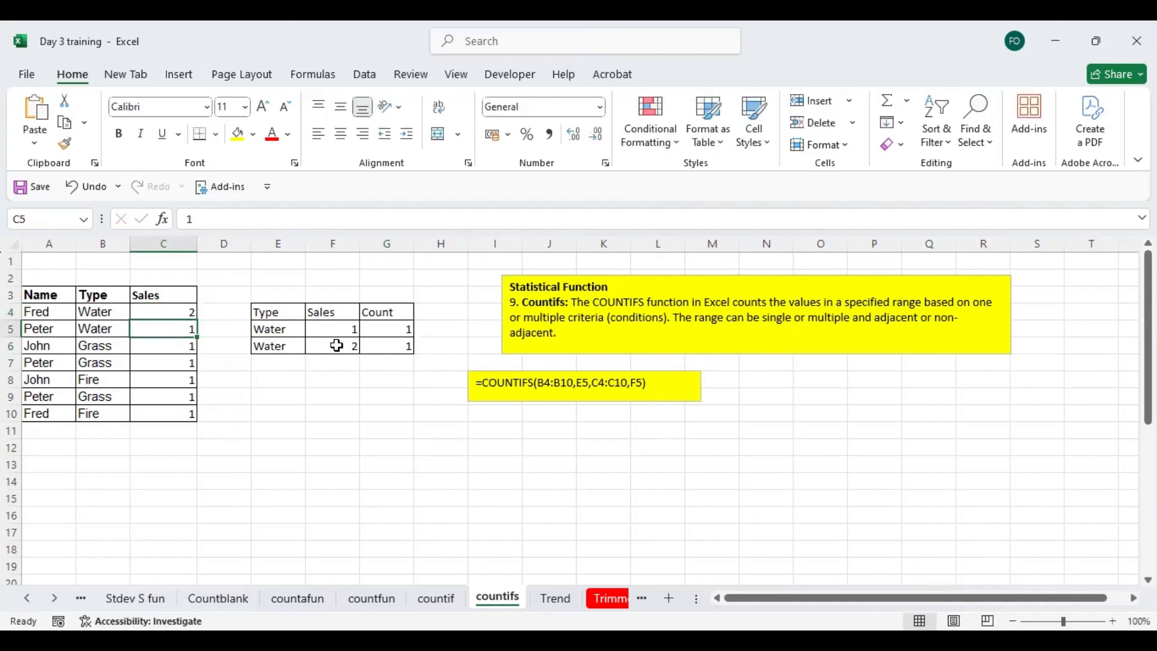
left_click(401, 344)
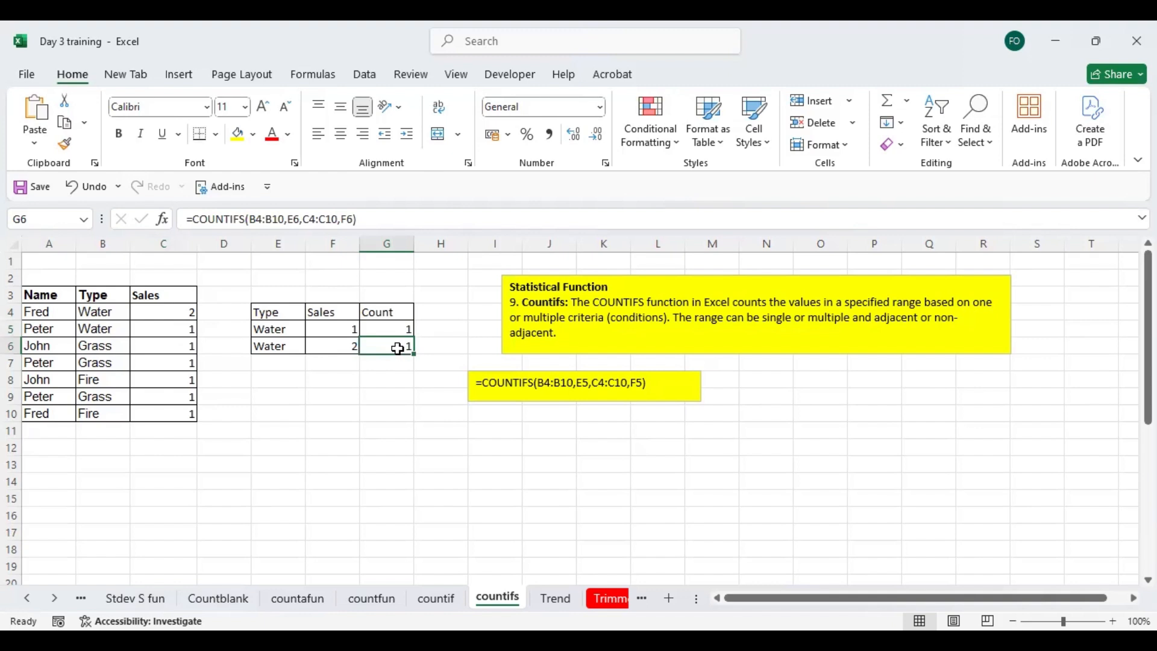
left_click_drag(281, 330, 388, 323)
key("Delete")
- Set the Sales value of the second Water row, C5, to 2 and check the count in G6
left_click_drag(113, 310, 165, 307)
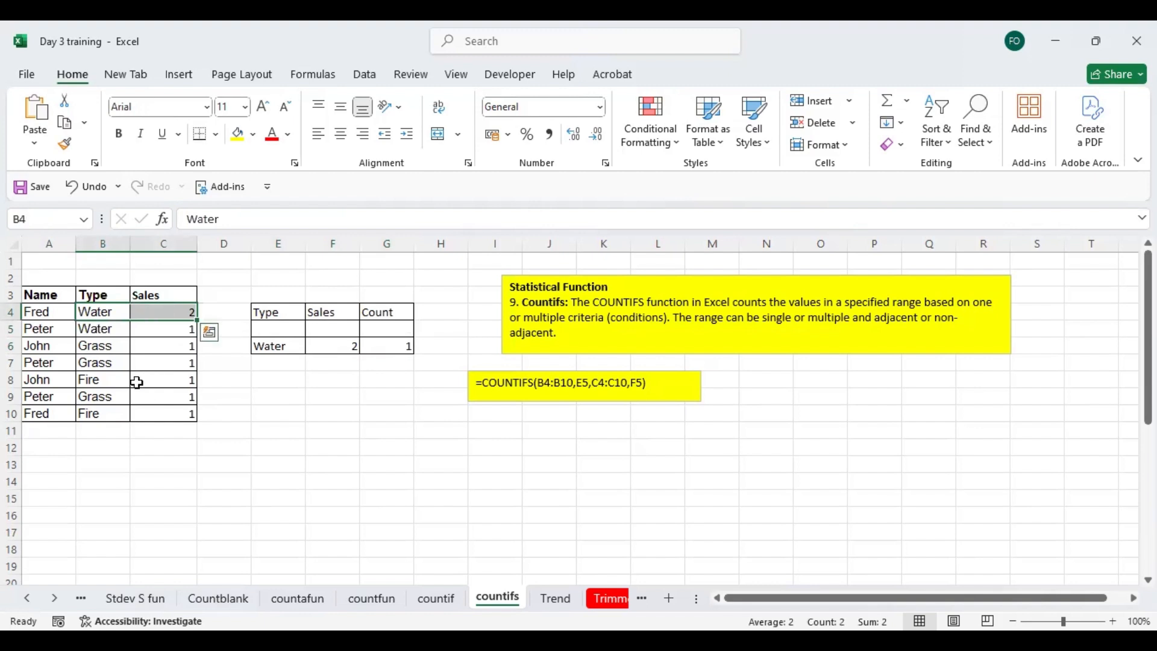
double_click(151, 324)
type("2")
key("BackSpace")
key("BackSpace")
key("Return")
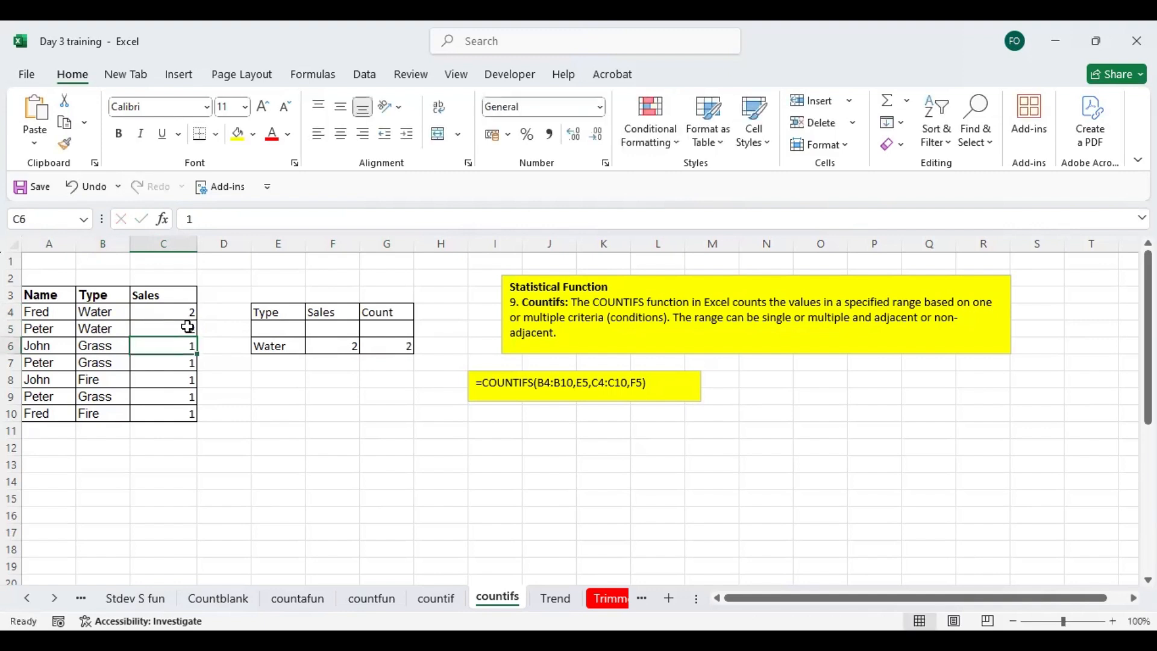
left_click(388, 343)
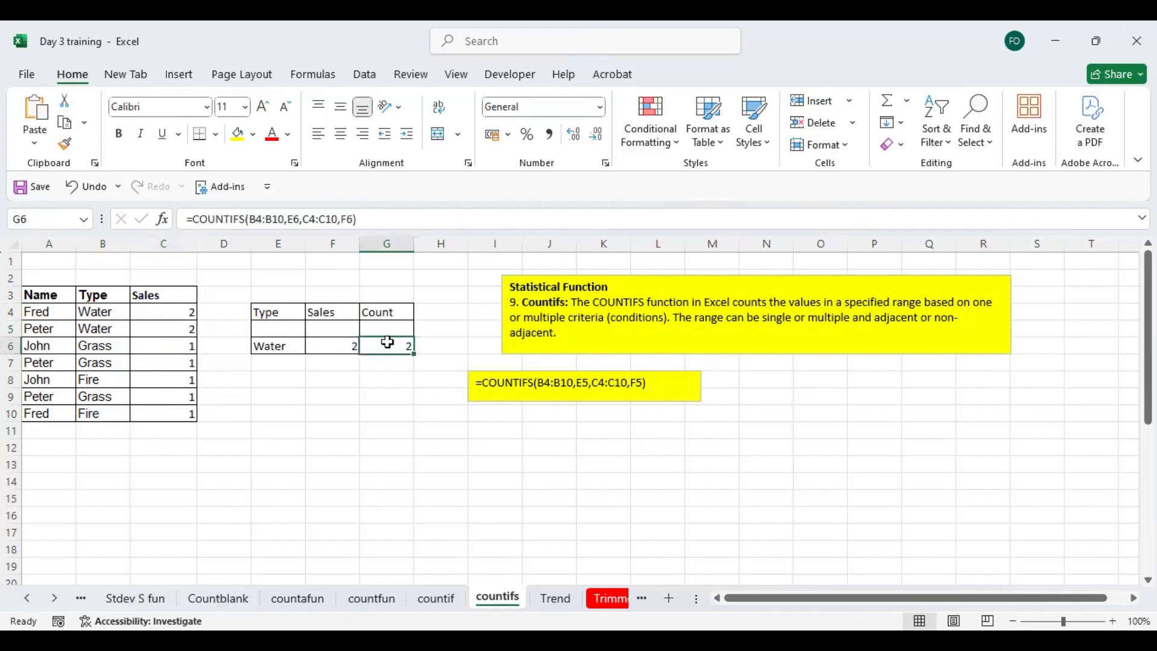
- Change the Type in B6 to Water and its Sales value in C6 to 2, and check the count in G6
left_click(109, 349)
type("water")
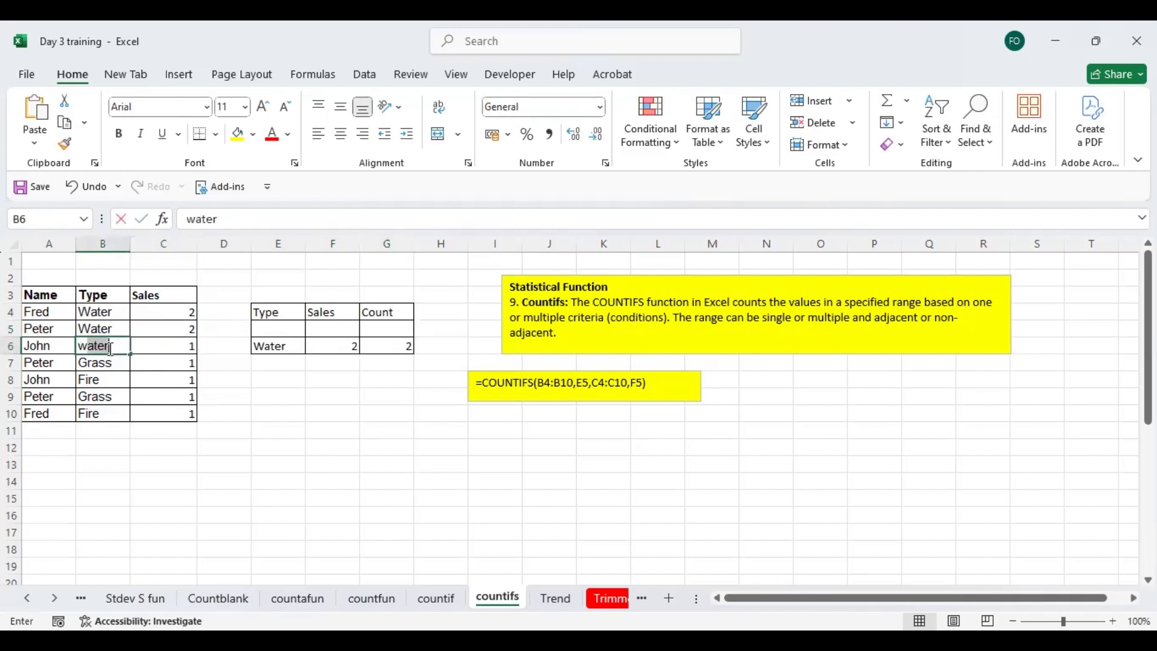
left_click(164, 341)
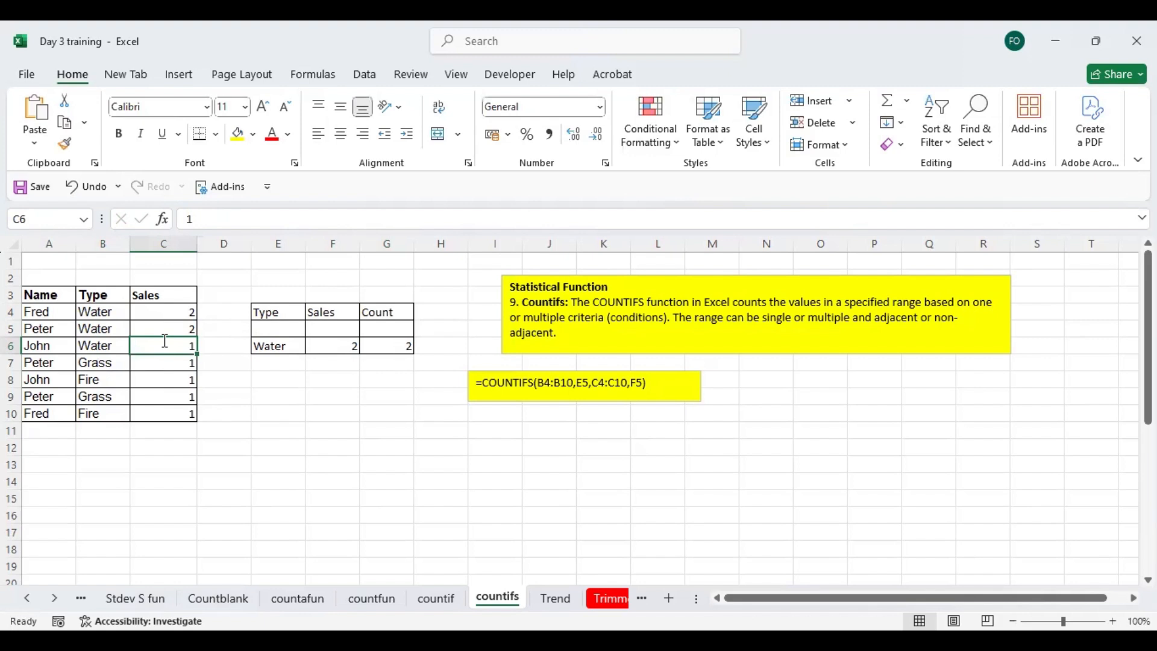
type("2")
key("Return")
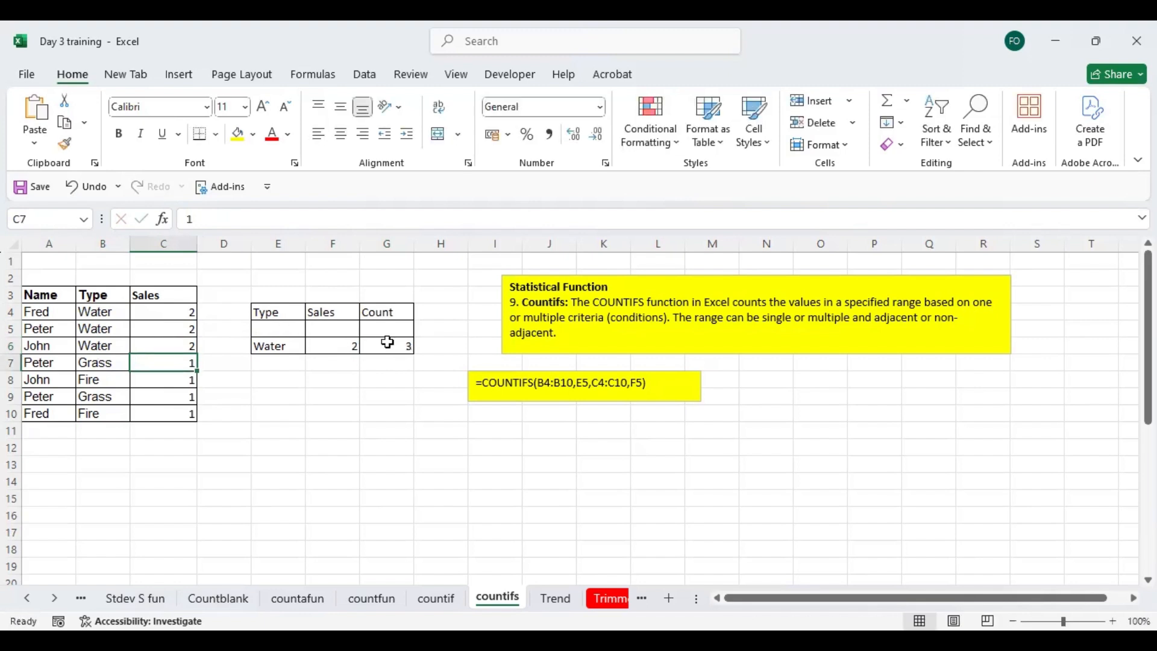
left_click(388, 342)
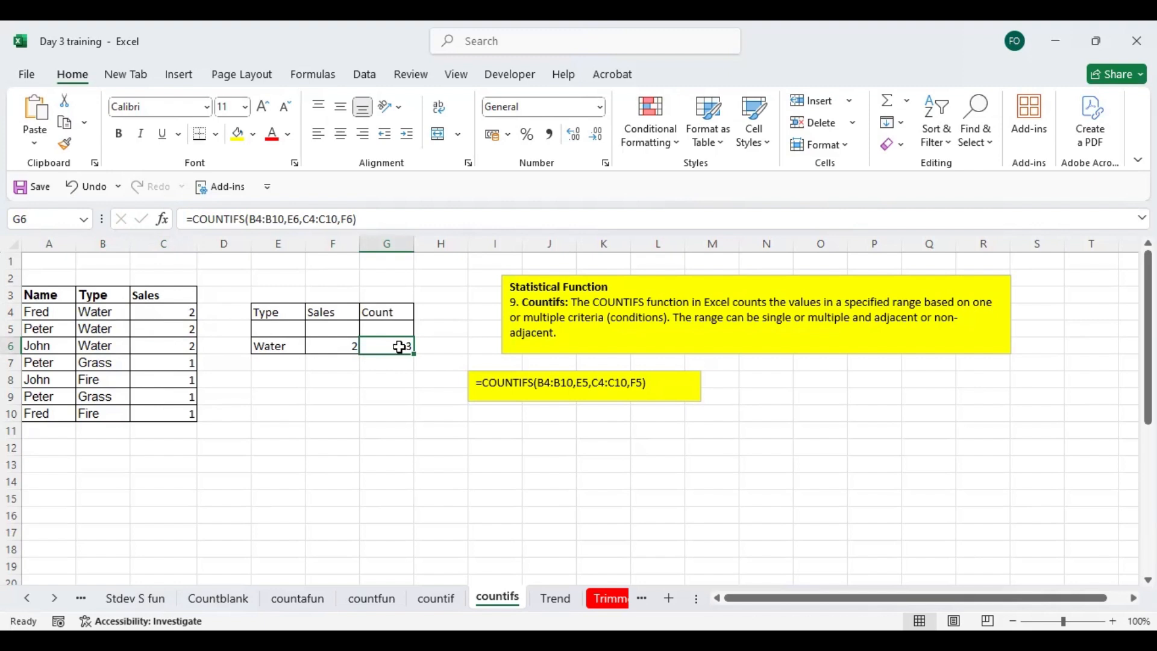
- Set the Sales value in C5 to 3
left_click(173, 331)
type("3")
key("Return")
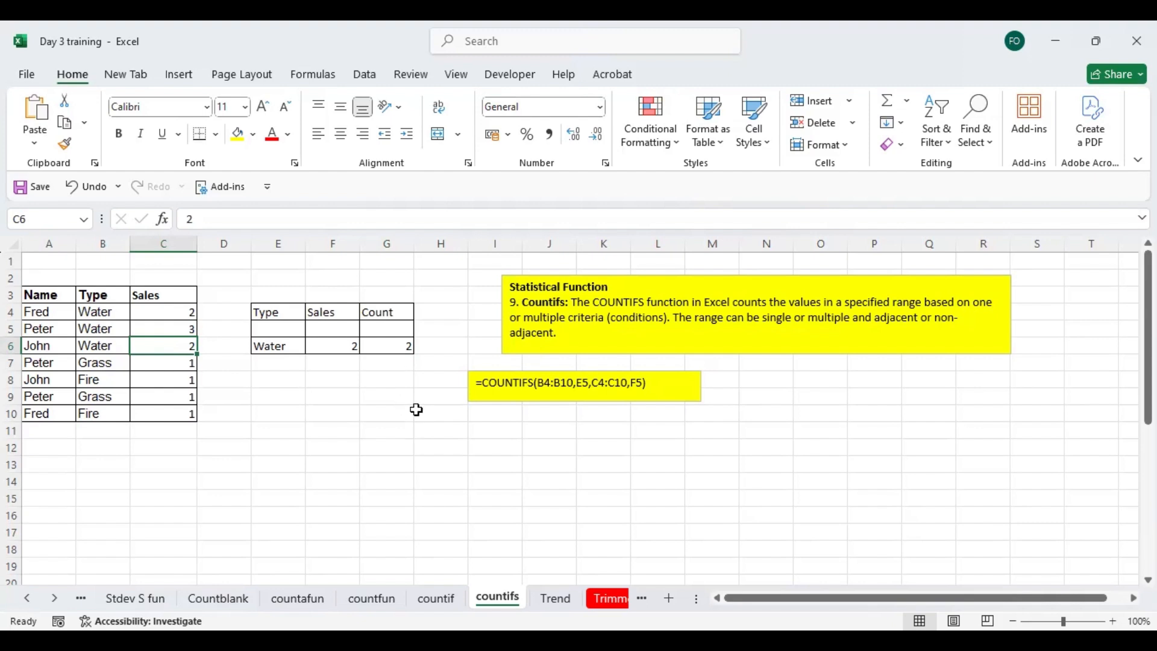
- Open the Trend sheet
left_click(557, 601)
left_click(175, 358)
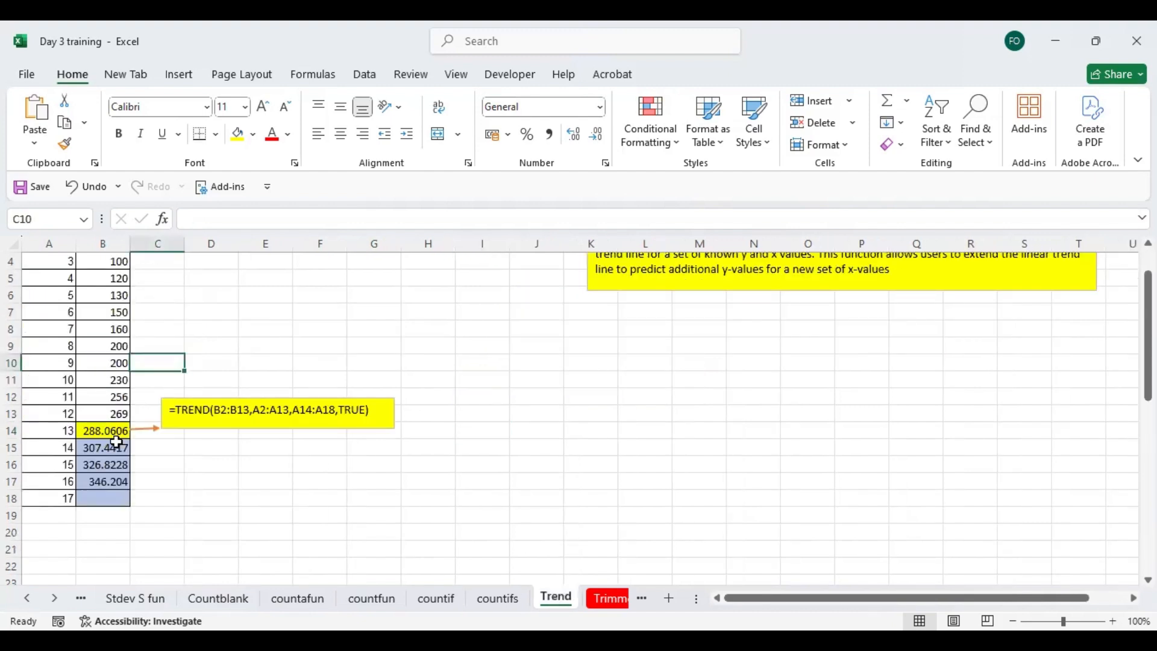
- Try to clear the trend value in B15, and check the TREND formula in B14
left_click(116, 444)
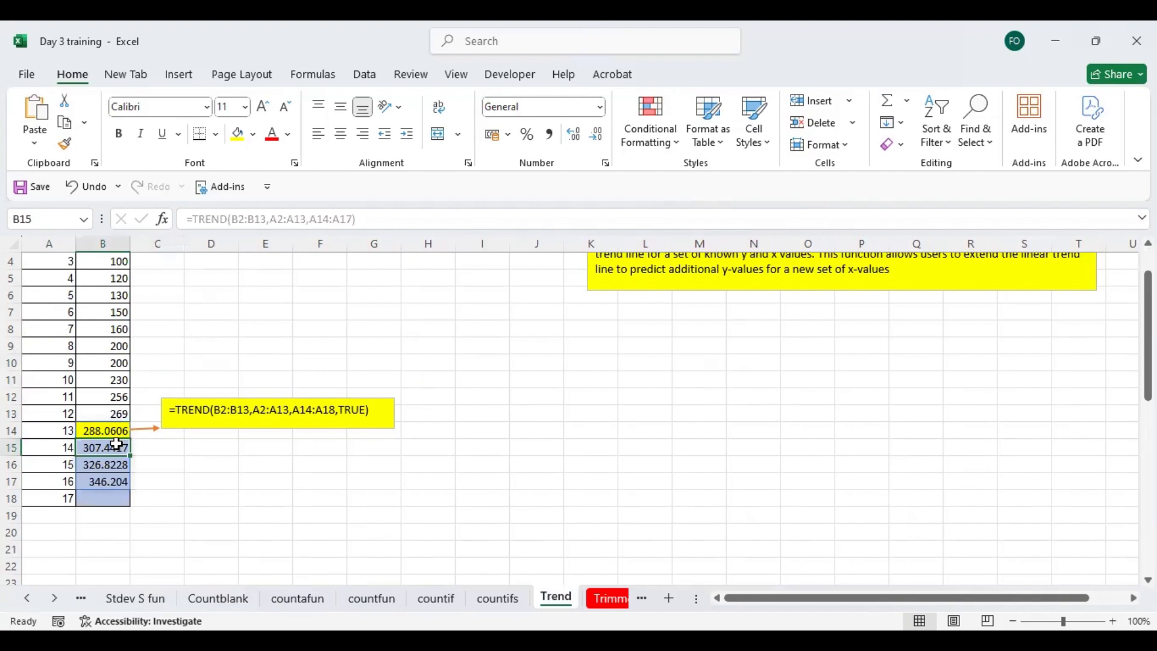
key("BackSpace")
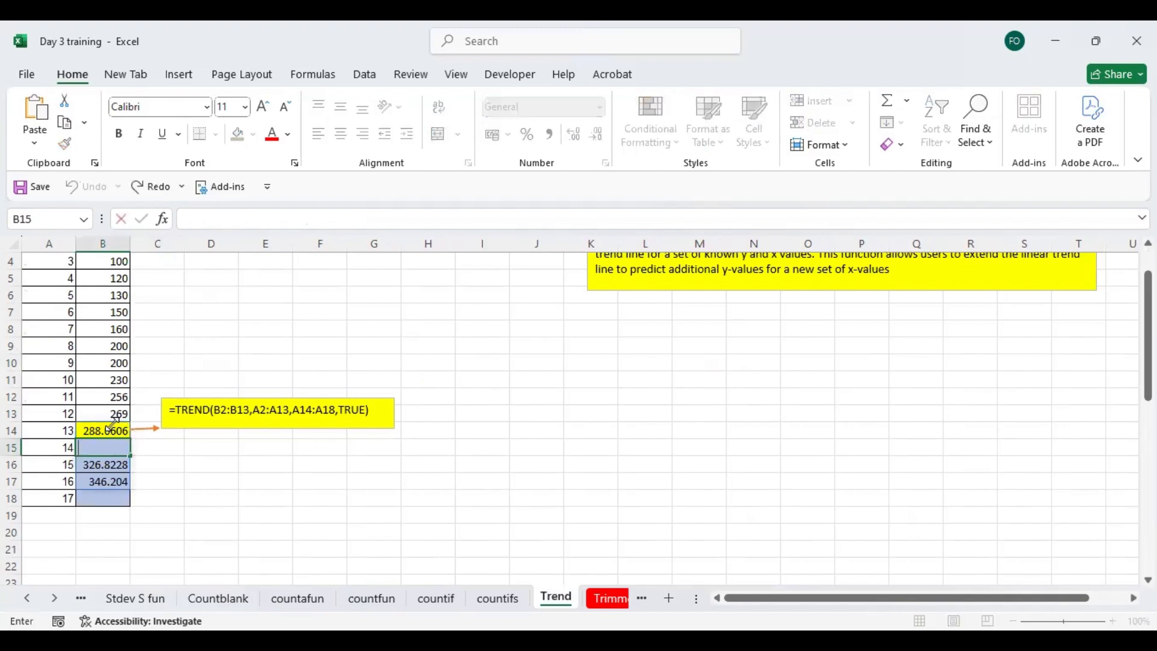
left_click(112, 428)
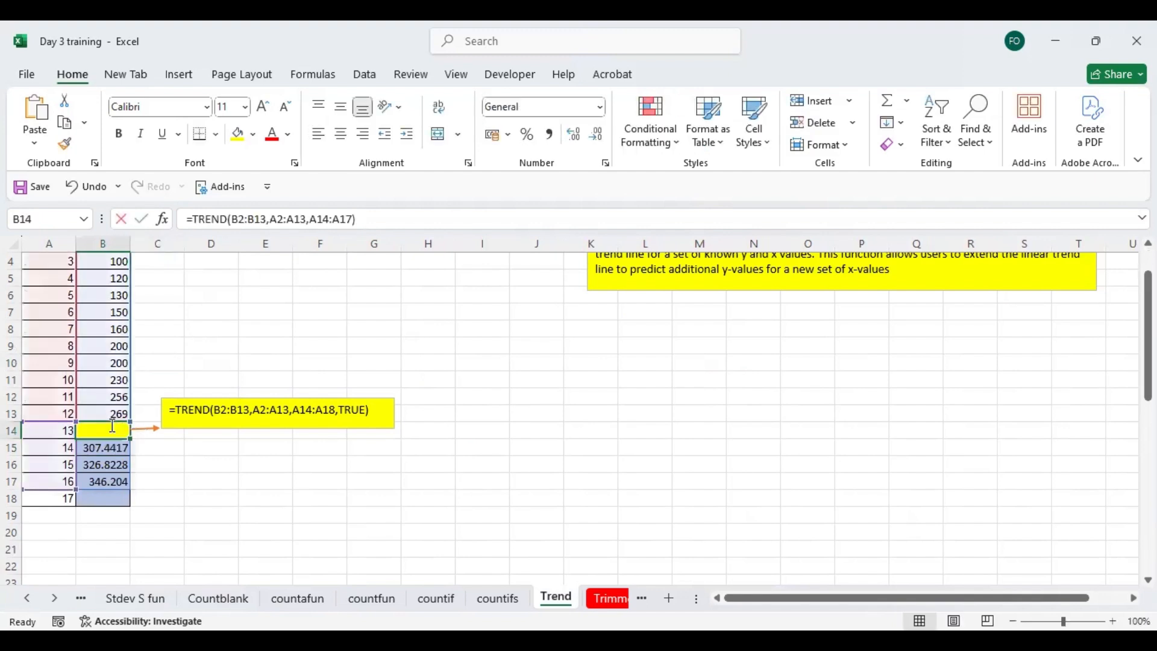
left_click(180, 371)
key("Left")
key("Left")
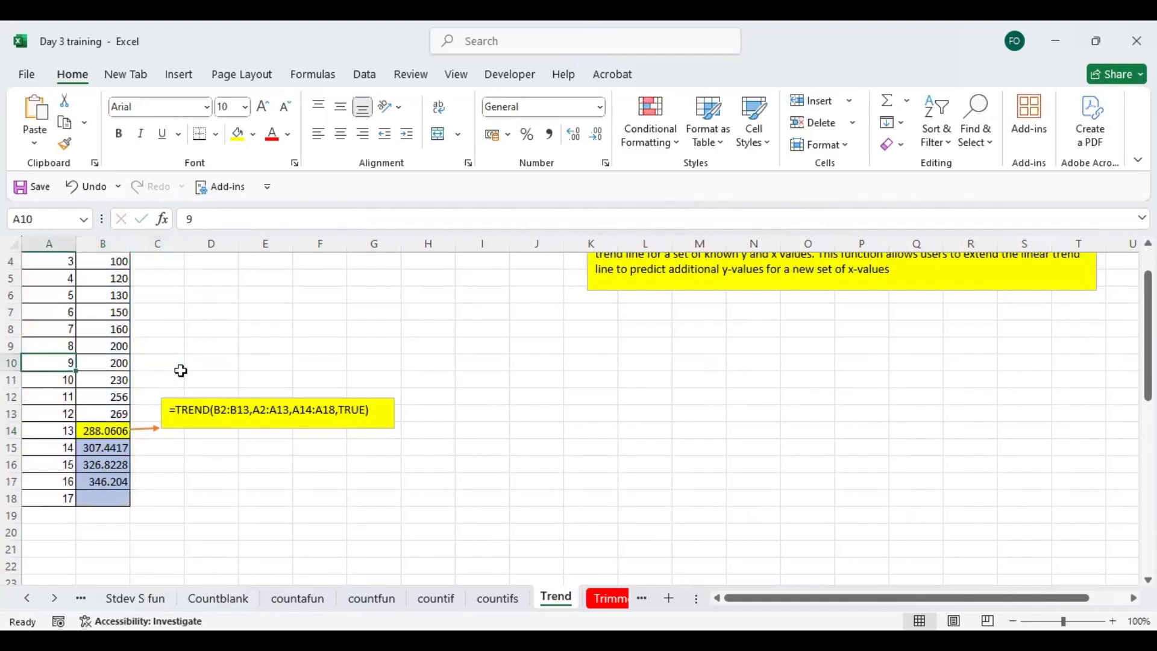
- Examine the Months and Sales columns from the header row together with the TREND function explanation
key("Up")
key("Up")
key("Up")
key("Up")
key("Up")
key("Up")
key("Up")
key("Up")
key("Up")
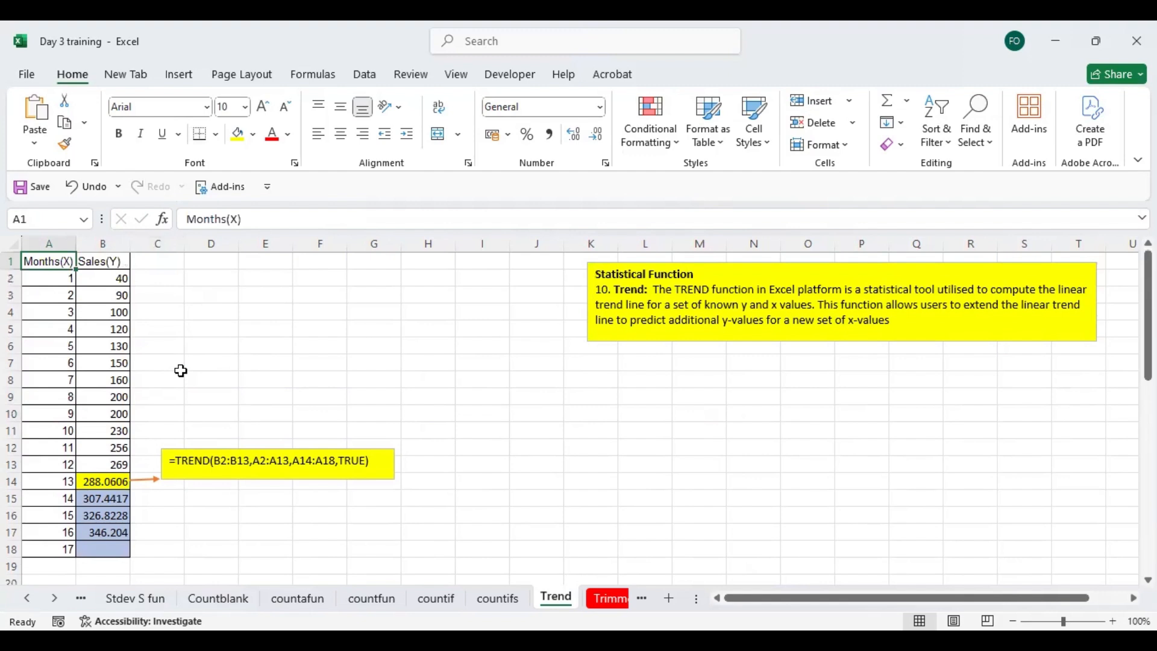
left_click(617, 361)
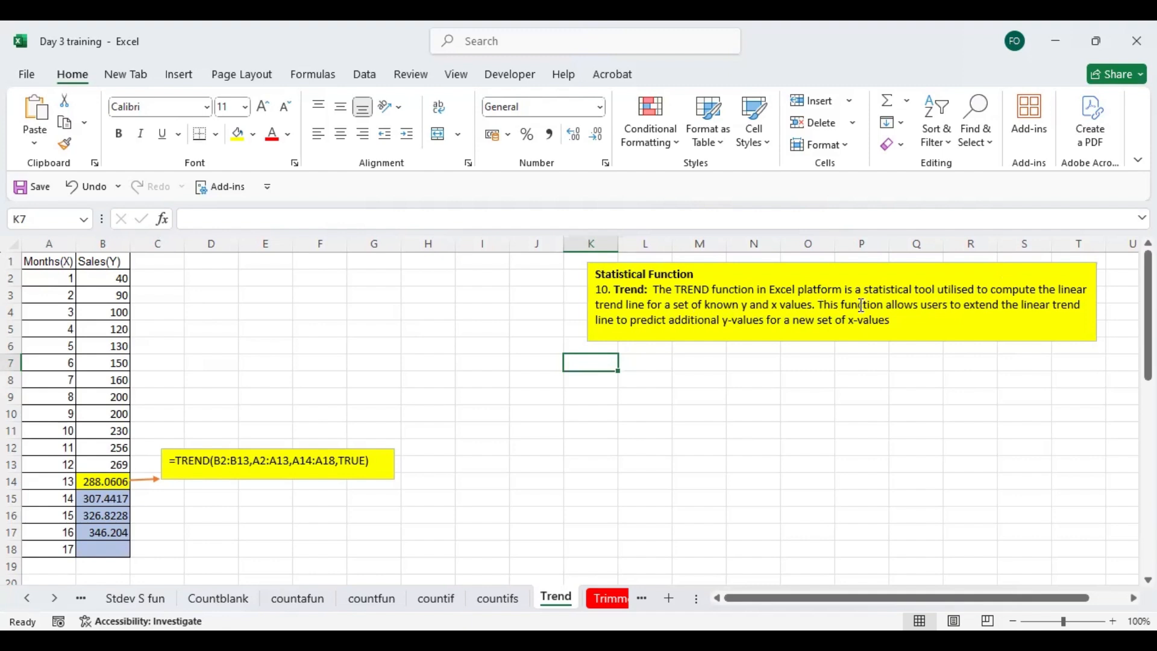
left_click(183, 385)
key("Left")
key("Left")
key("Left")
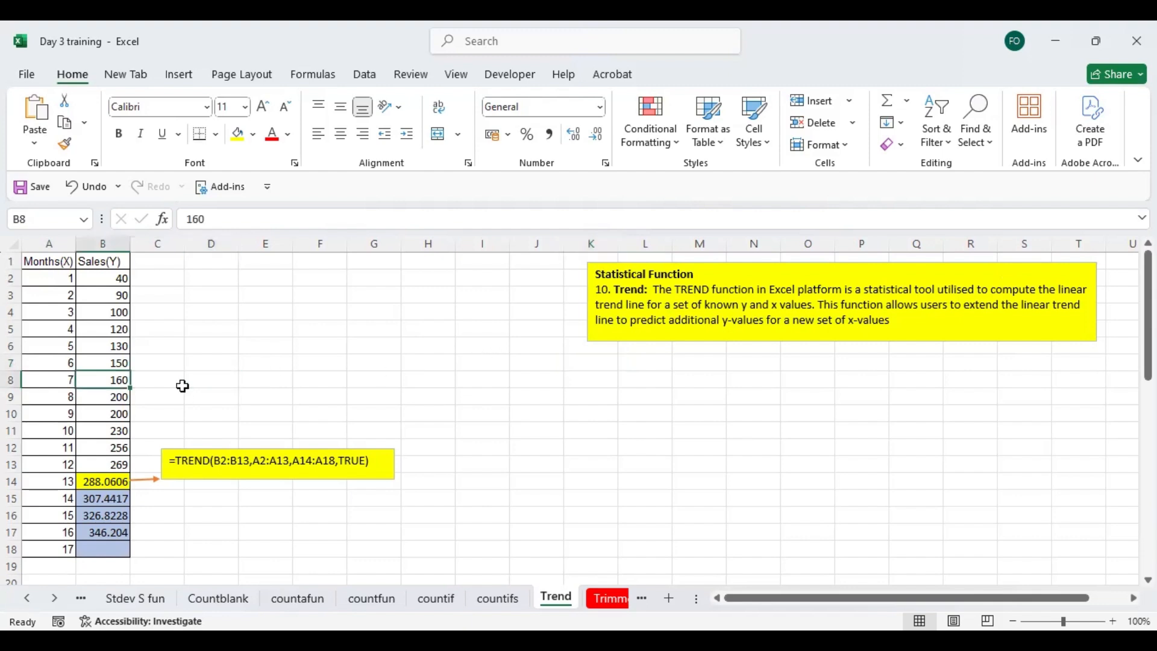
key("Up")
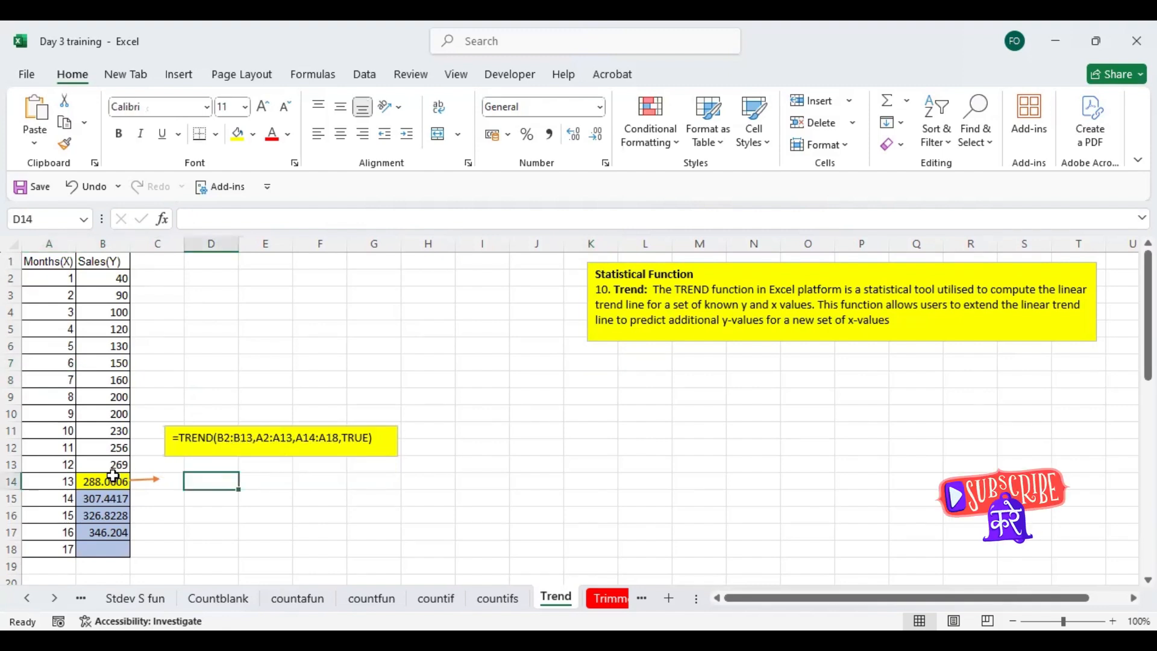
- Start a TREND formula in D14 with the sales figures B2:B13 as the known y values
left_click(108, 479)
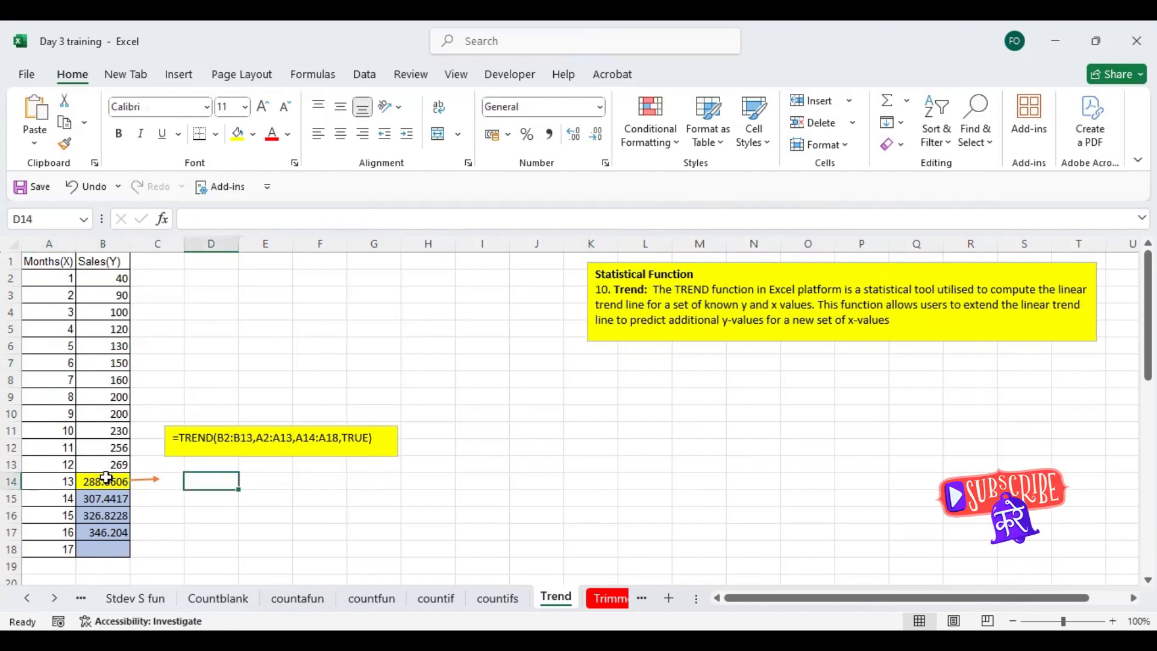
left_click(208, 481)
type("=")
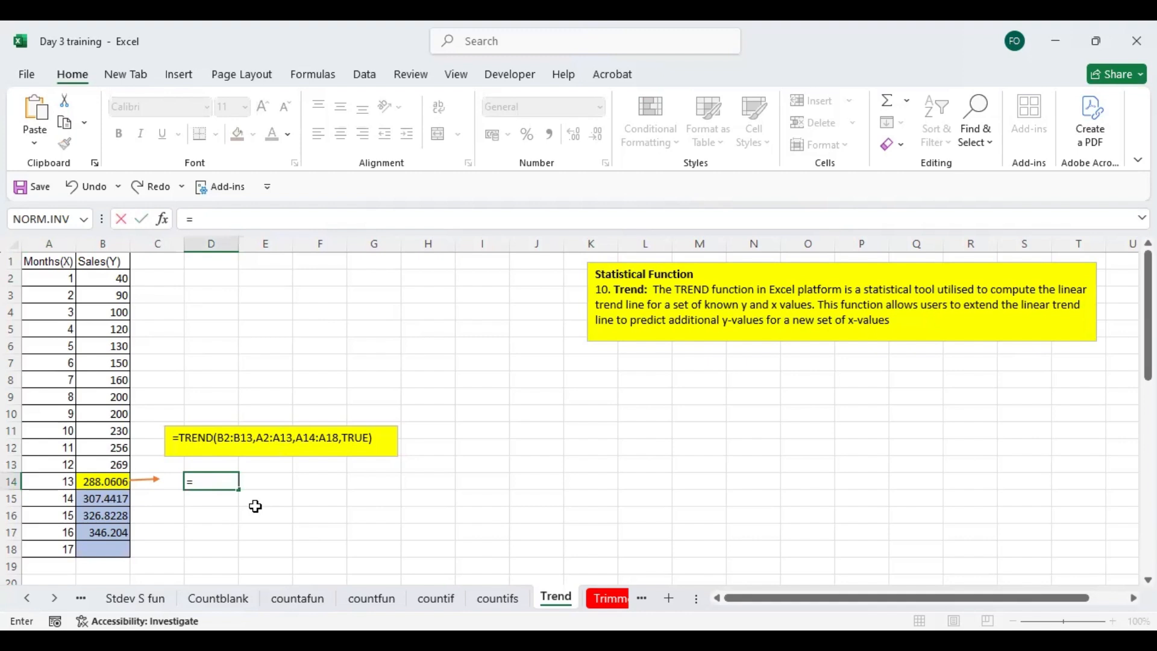
type("TREND(")
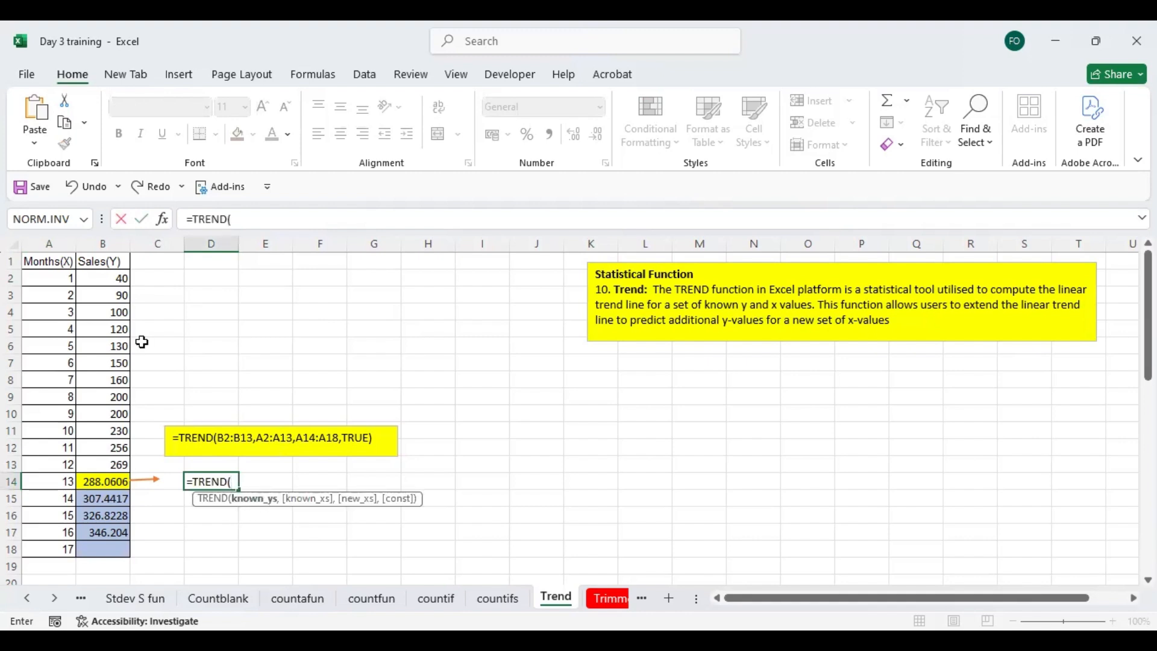
left_click_drag(108, 279, 108, 310)
left_click_drag(109, 459, 109, 459)
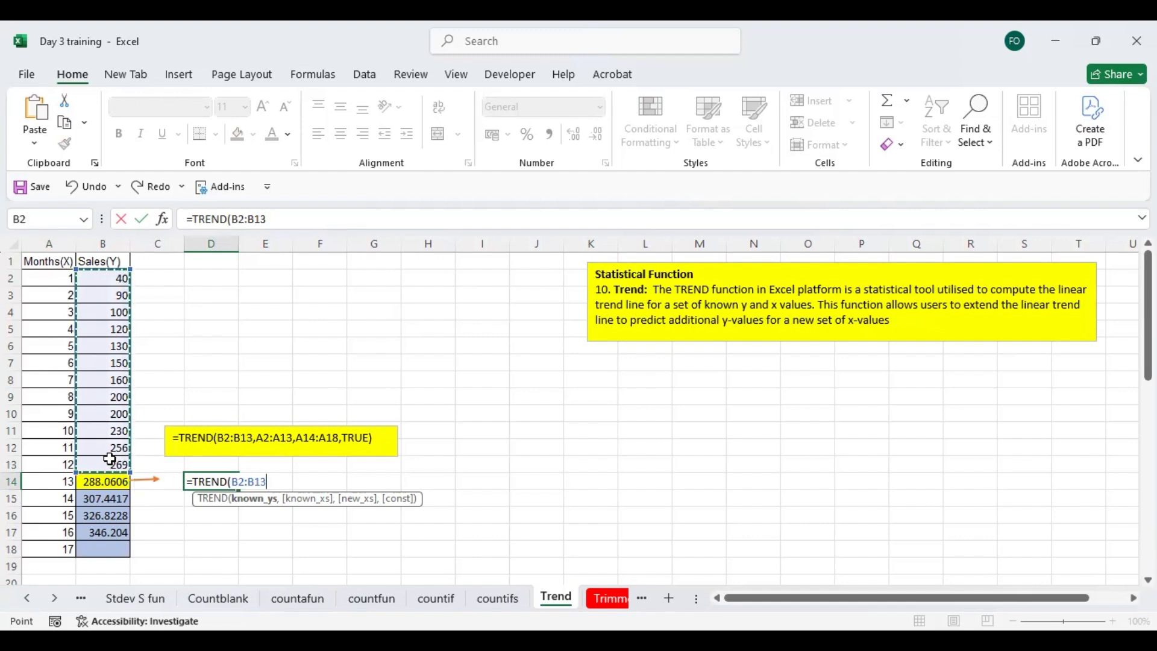
type(",")
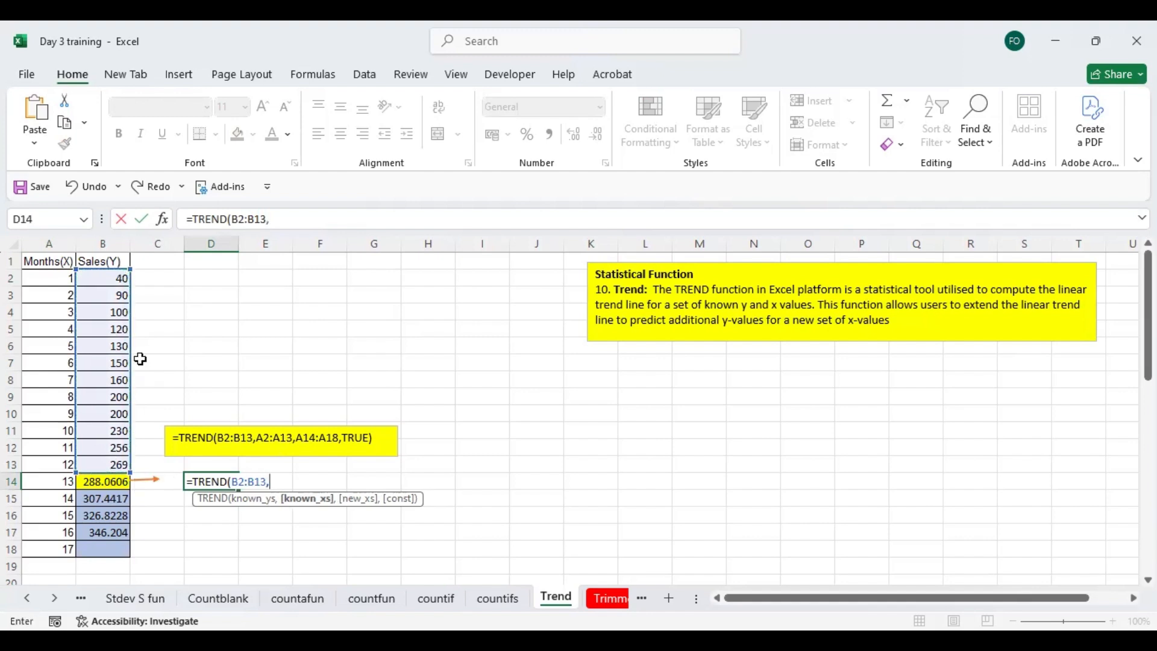
- Add the months A2:A13 as the known x values of the TREND formula
left_click(52, 280)
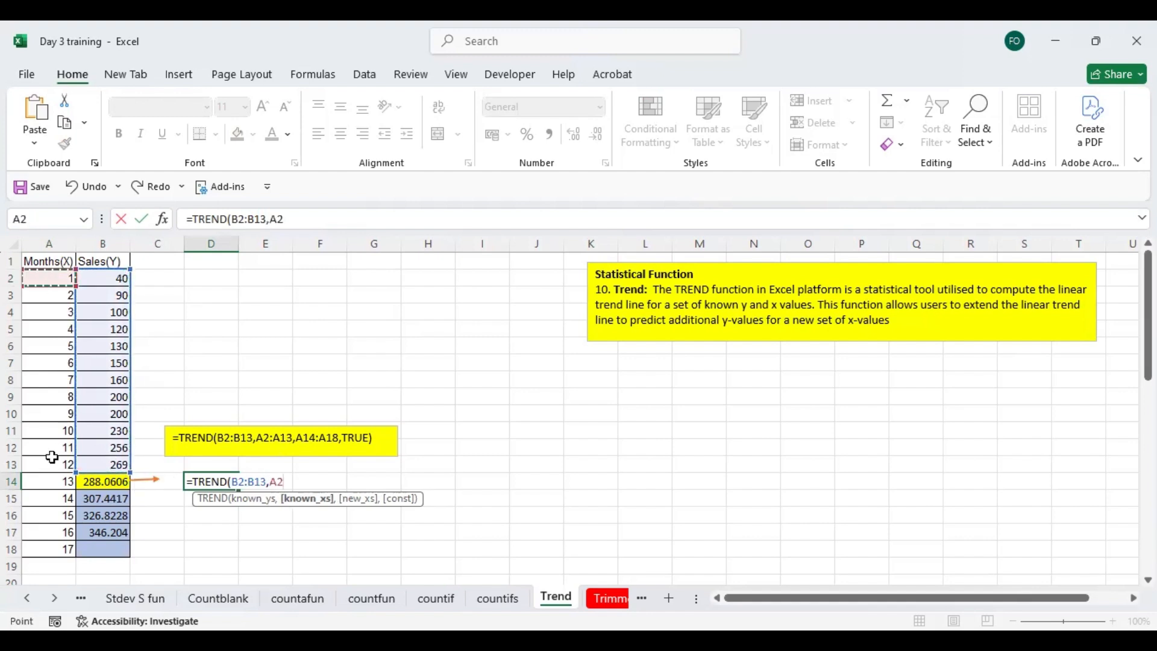
left_click(52, 458, "shift")
type(",")
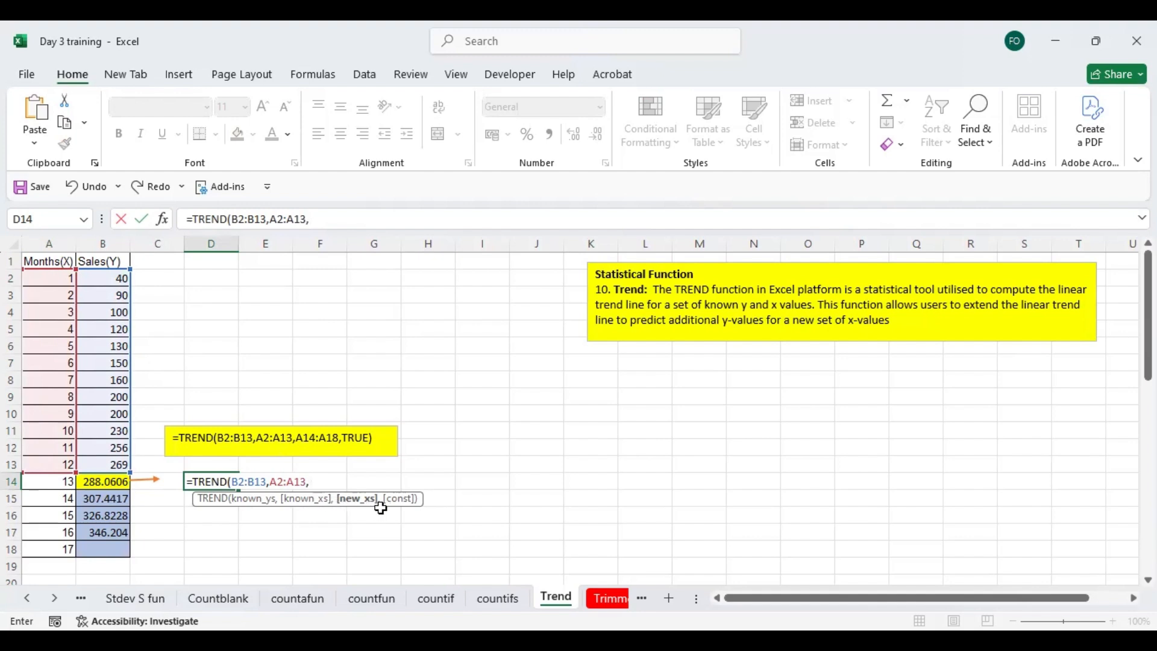
- Complete the TREND formula with A14:A18 as the new x values and the constant set to TRUE
left_click(48, 482)
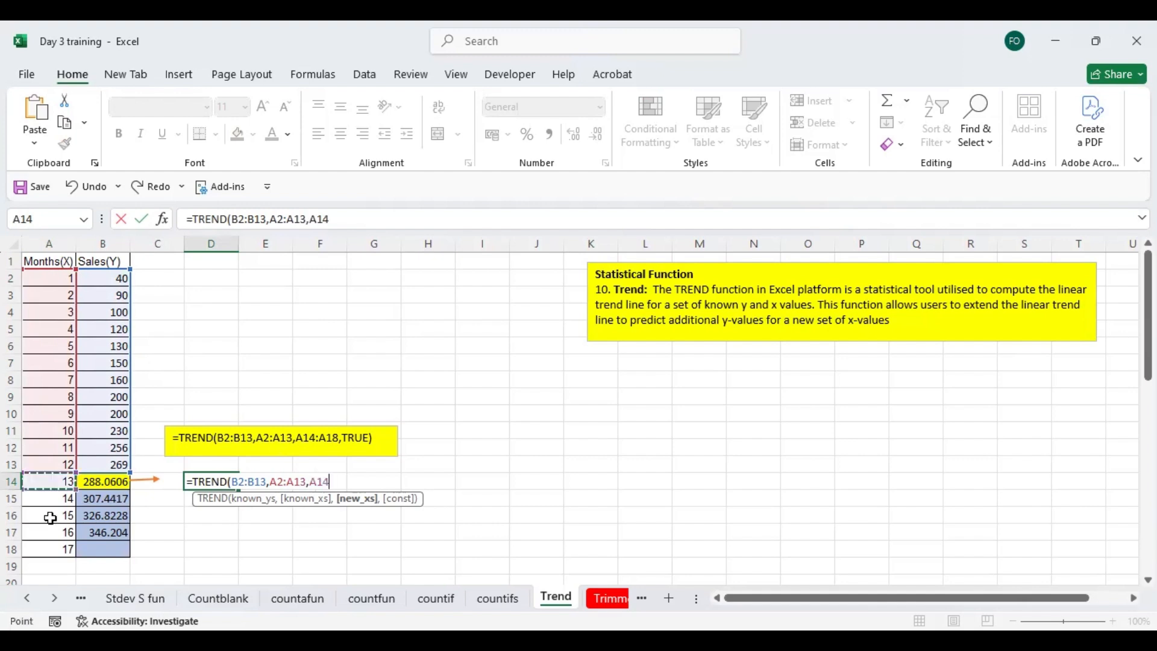
left_click(57, 546, "shift")
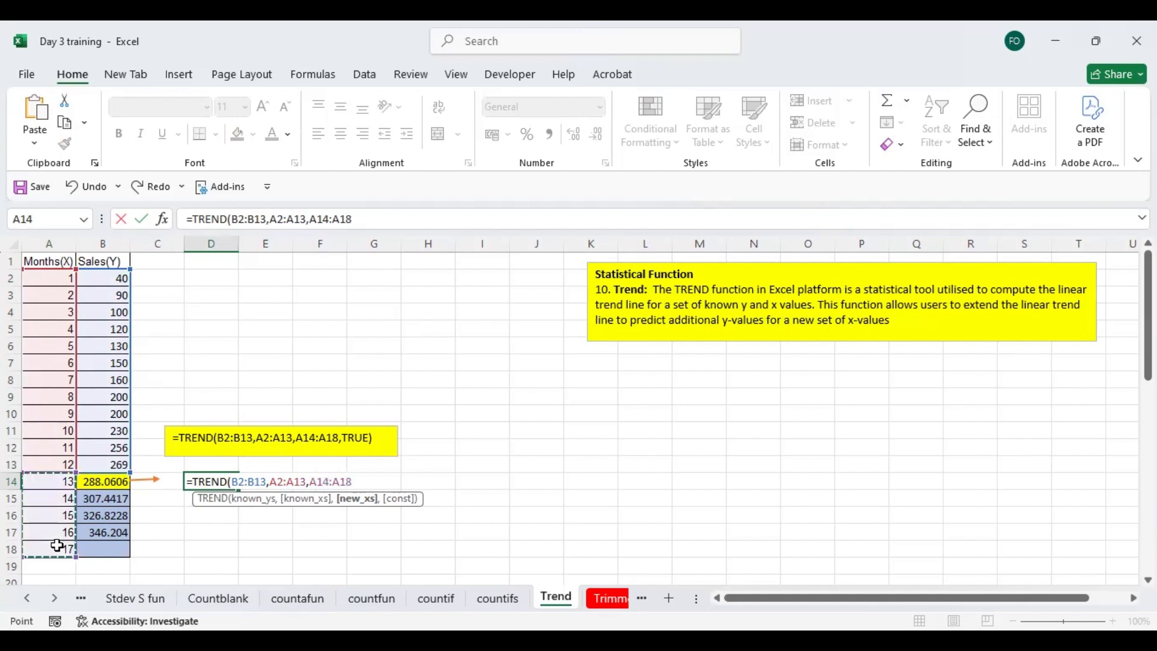
type(",")
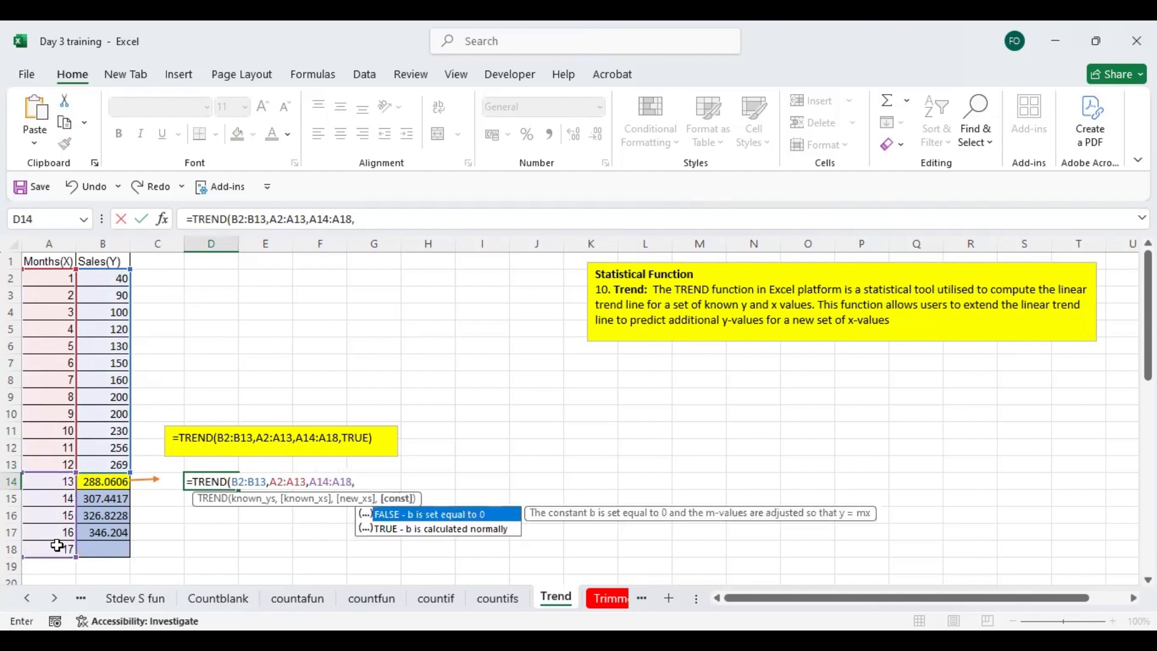
type("true")
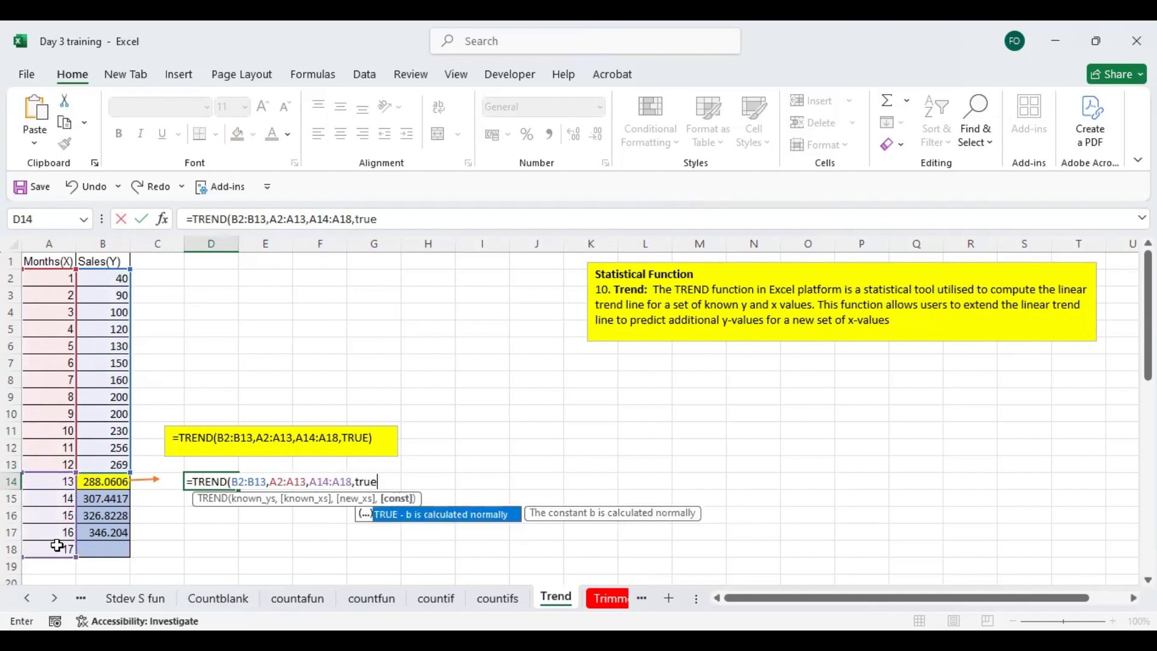
key("Return")
scroll(243, 476, "down", 1)
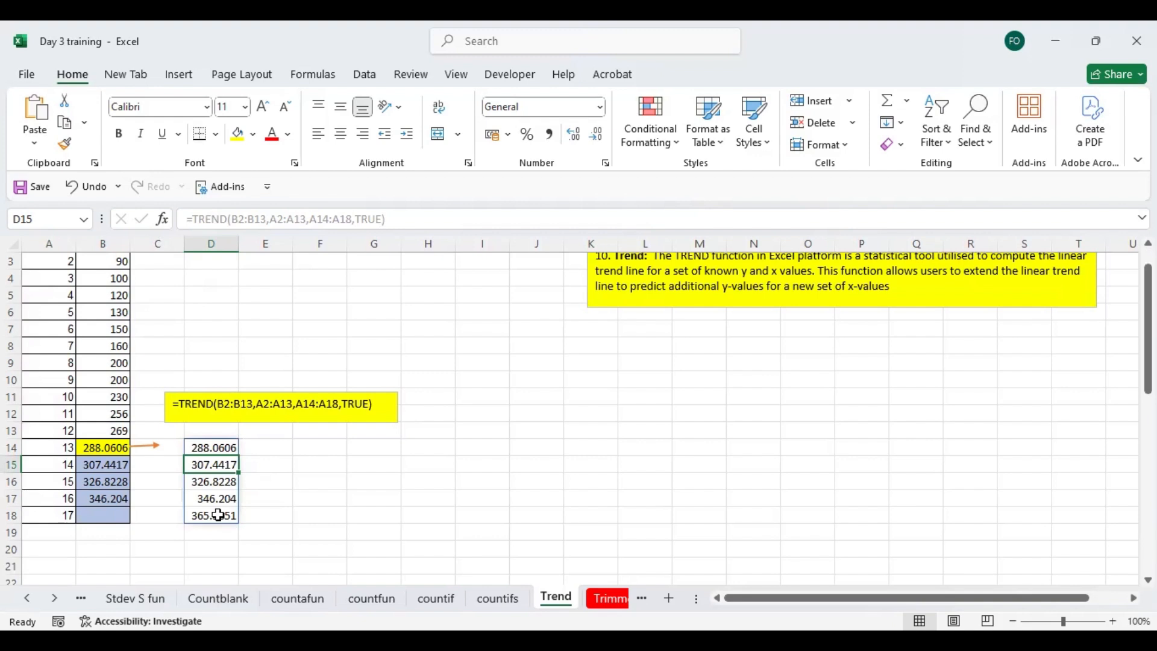
- Change the sales value for month 7, in B8, to 890
left_click(118, 345)
type("890")
key("Return")
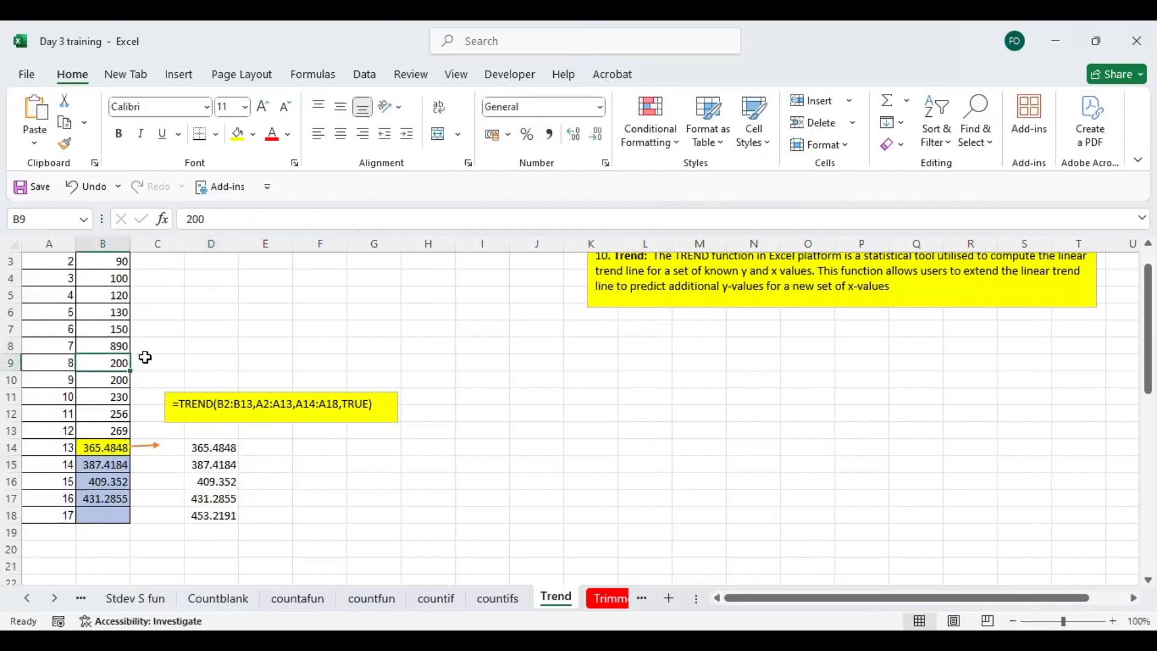
- Compare the sales figures in B2:B13 with the recalculated TREND results in column D
left_click(108, 282)
key("Up")
key("Up")
key("Up")
left_click_drag(109, 284, 111, 460)
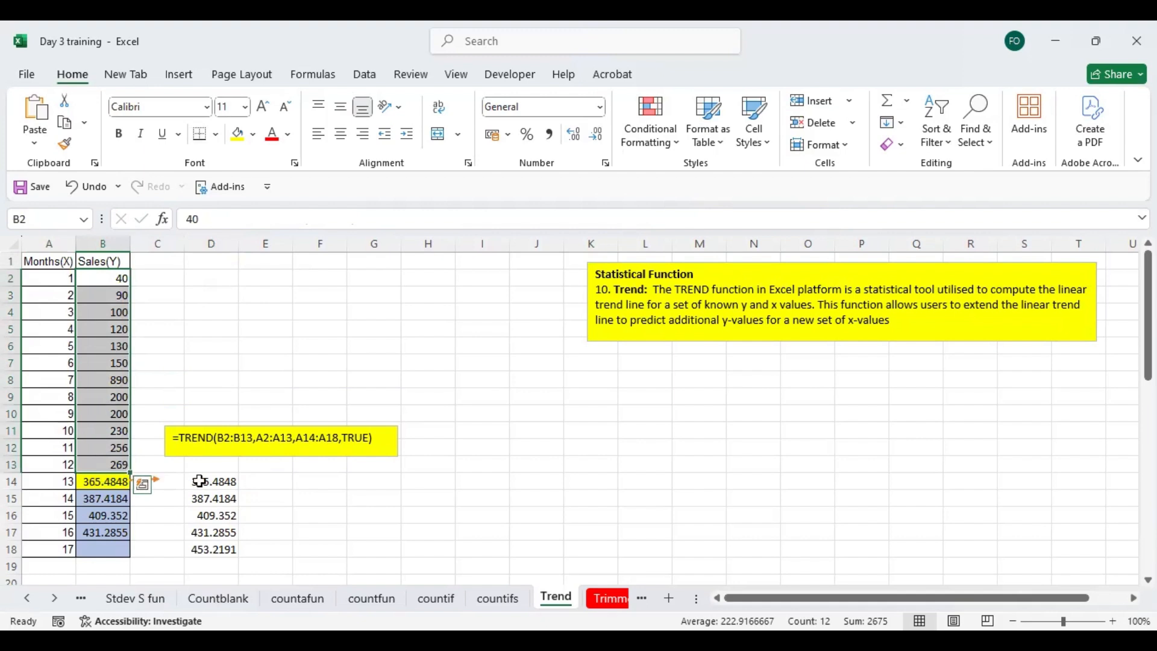
left_click_drag(211, 481, 212, 533)
left_click(259, 533)
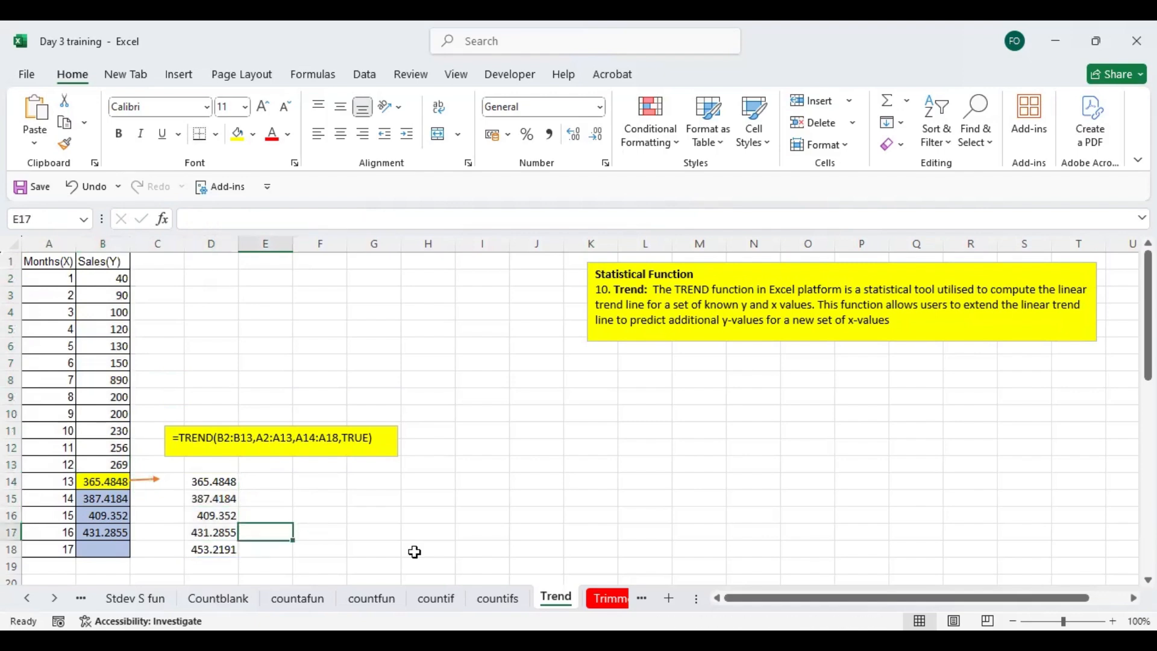
- Open the Trimmean sheet and shift the chart slightly up and to the left
left_click(607, 599)
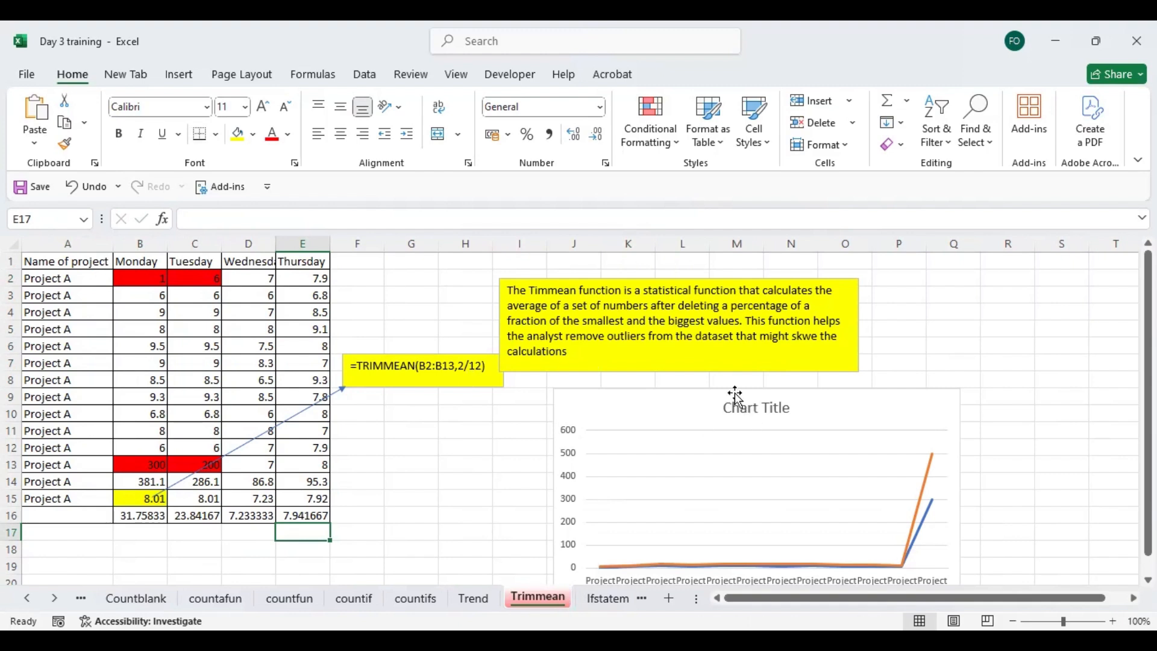
left_click_drag(845, 499, 837, 493)
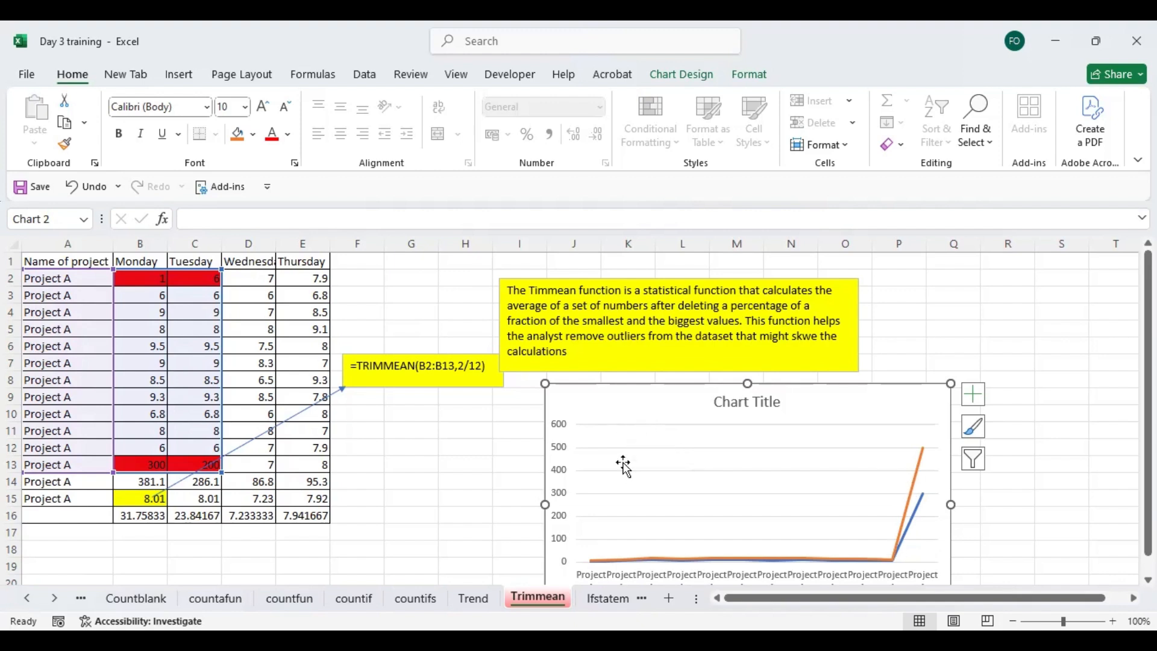
- Examine the Monday outliers in B2 and B13, the values between them, and the TRIMMEAN formula in B15
left_click(149, 278)
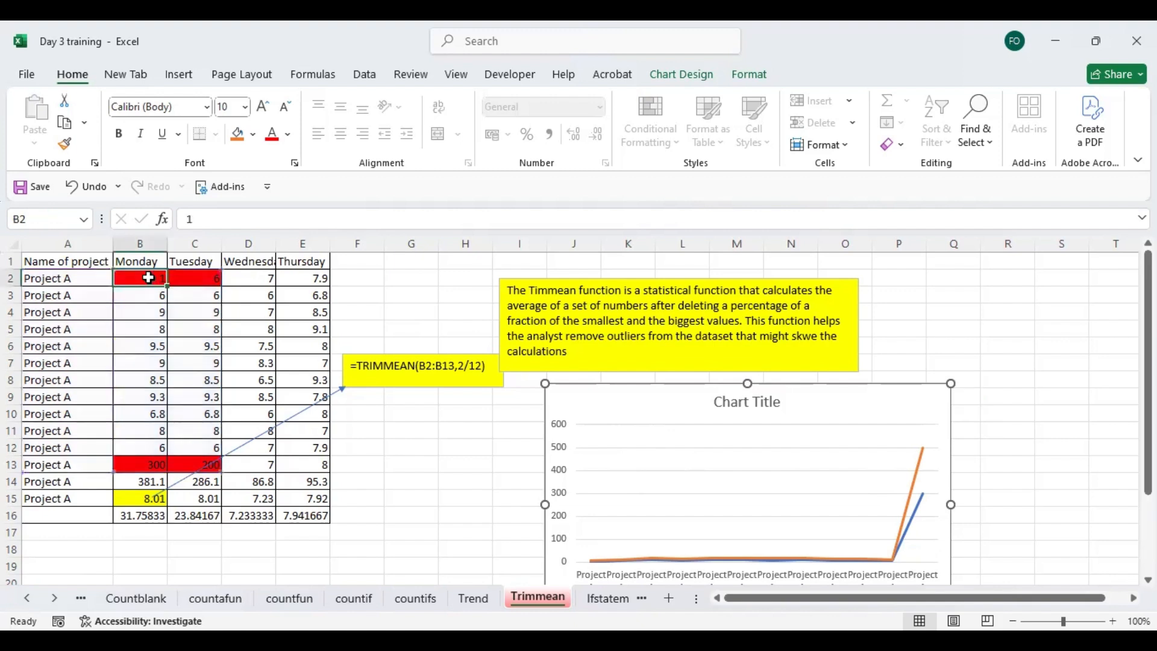
left_click(145, 467)
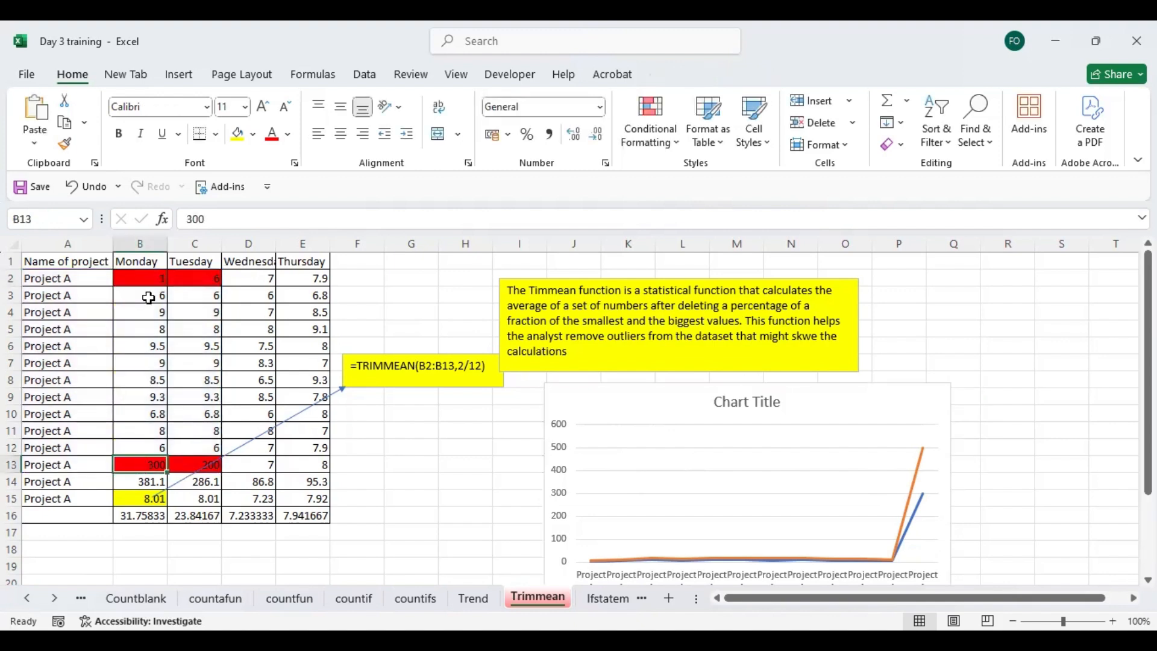
left_click_drag(149, 290, 149, 454)
left_click(149, 464)
left_click(145, 502)
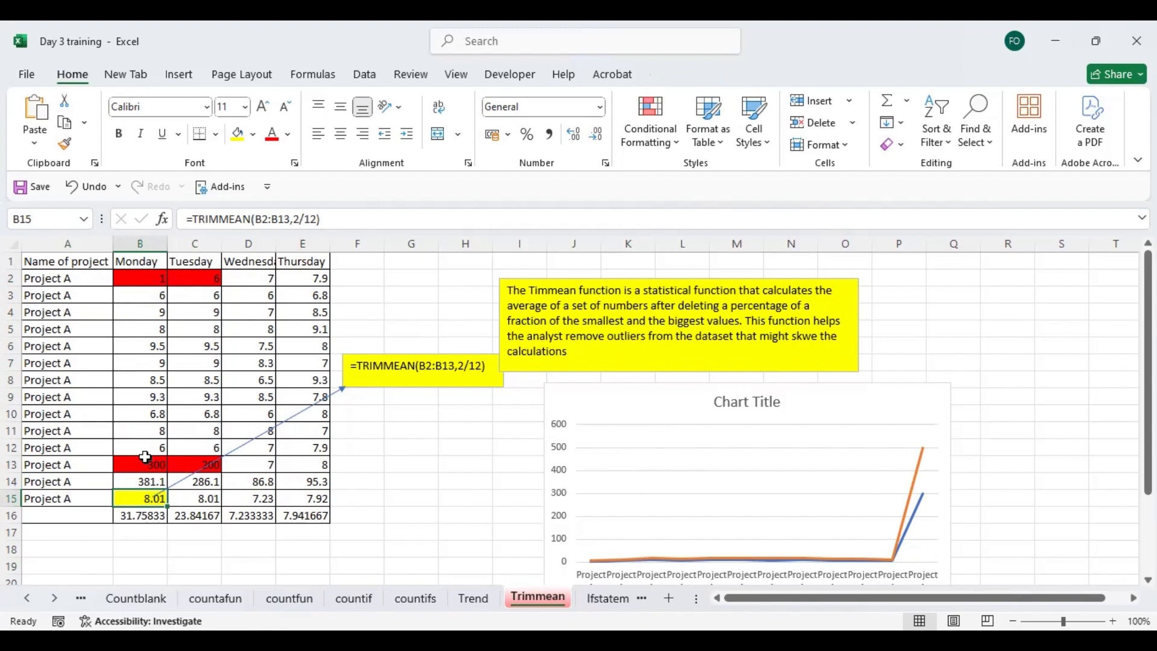
left_click_drag(148, 279, 148, 464)
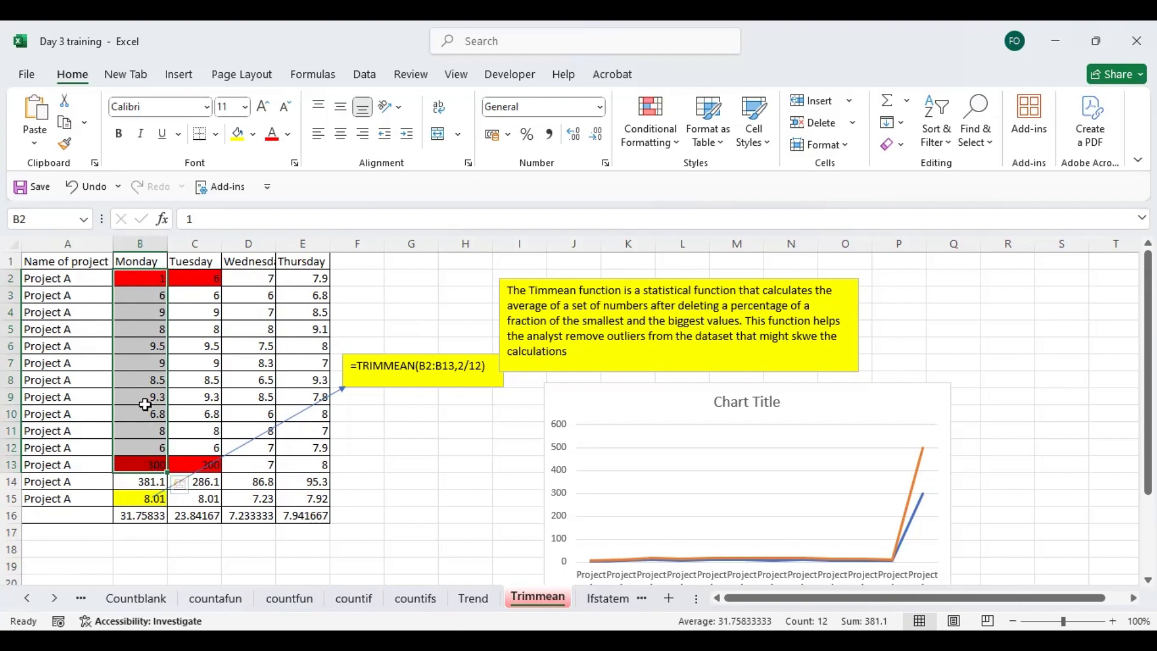
left_click(148, 498)
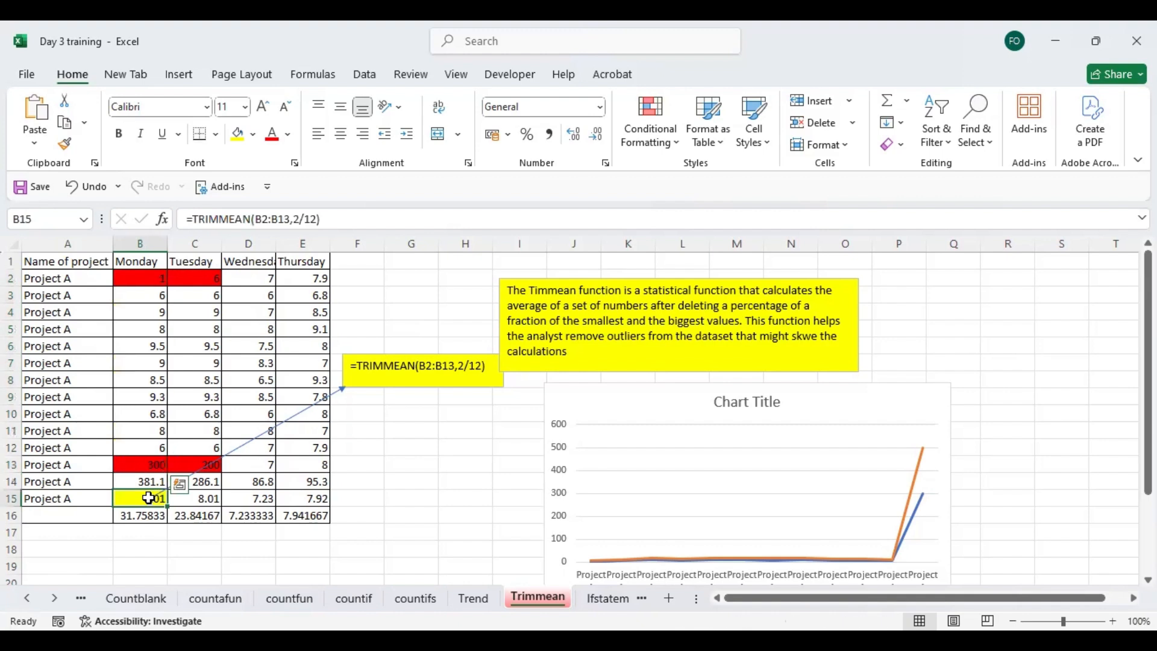
- Enter =TRIMMEAN(B2:B13,2/12) in B18 to average the Monday values without the two outliers
left_click(146, 546)
type("=")
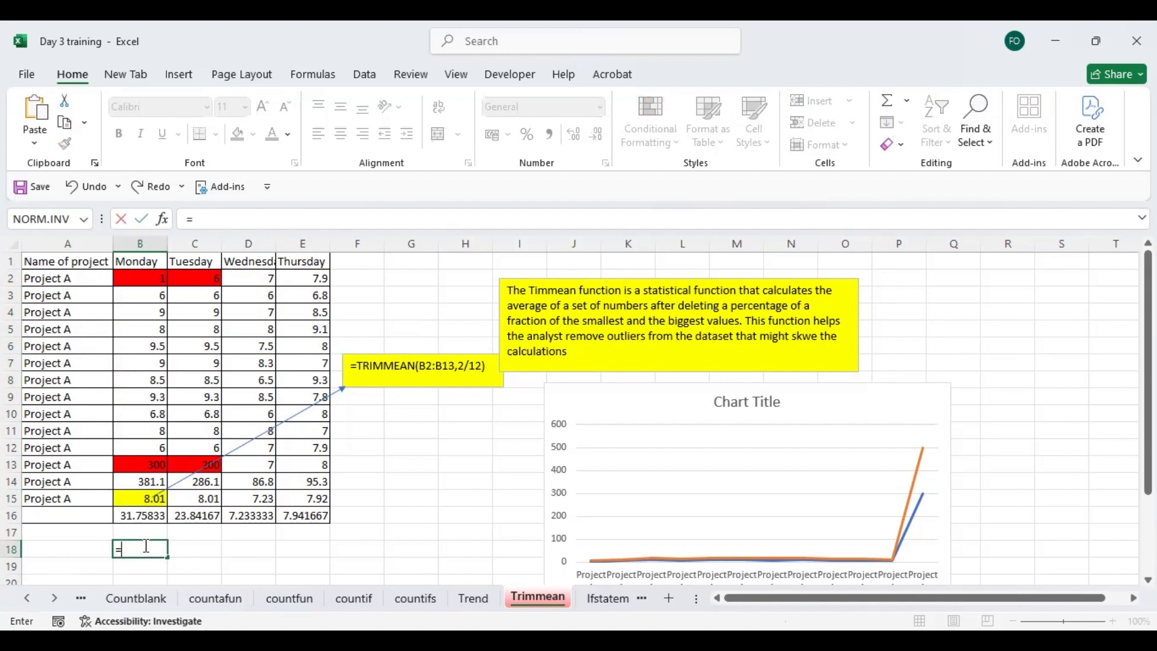
type("trim")
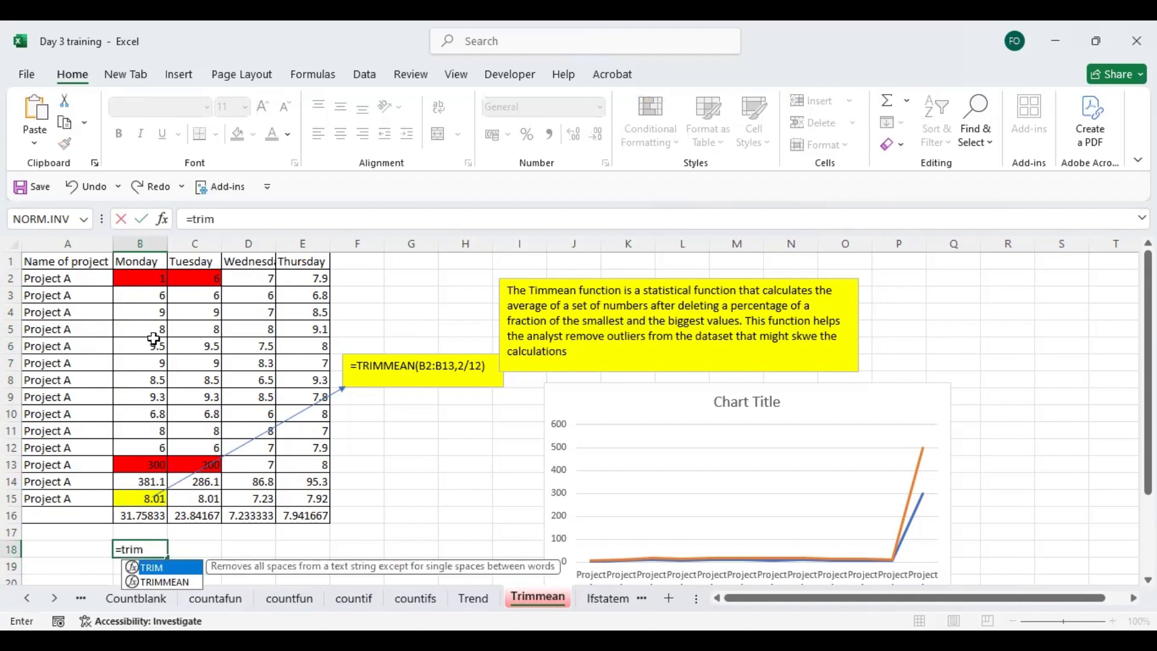
key("Down")
key("Tab")
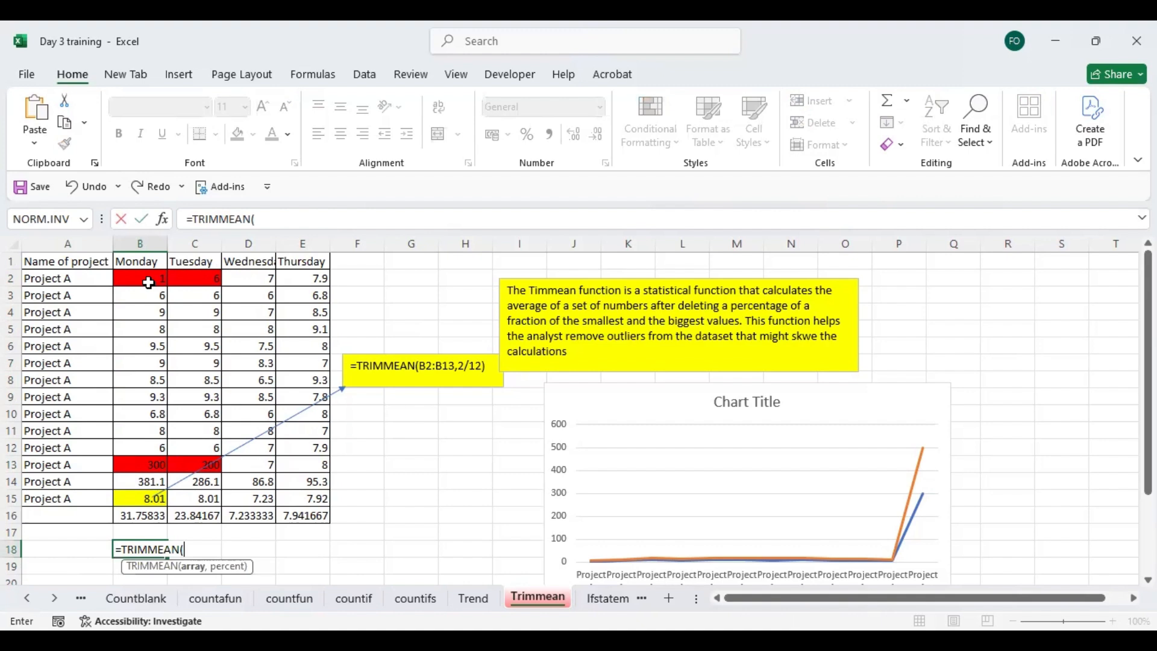
left_click_drag(148, 283, 147, 462)
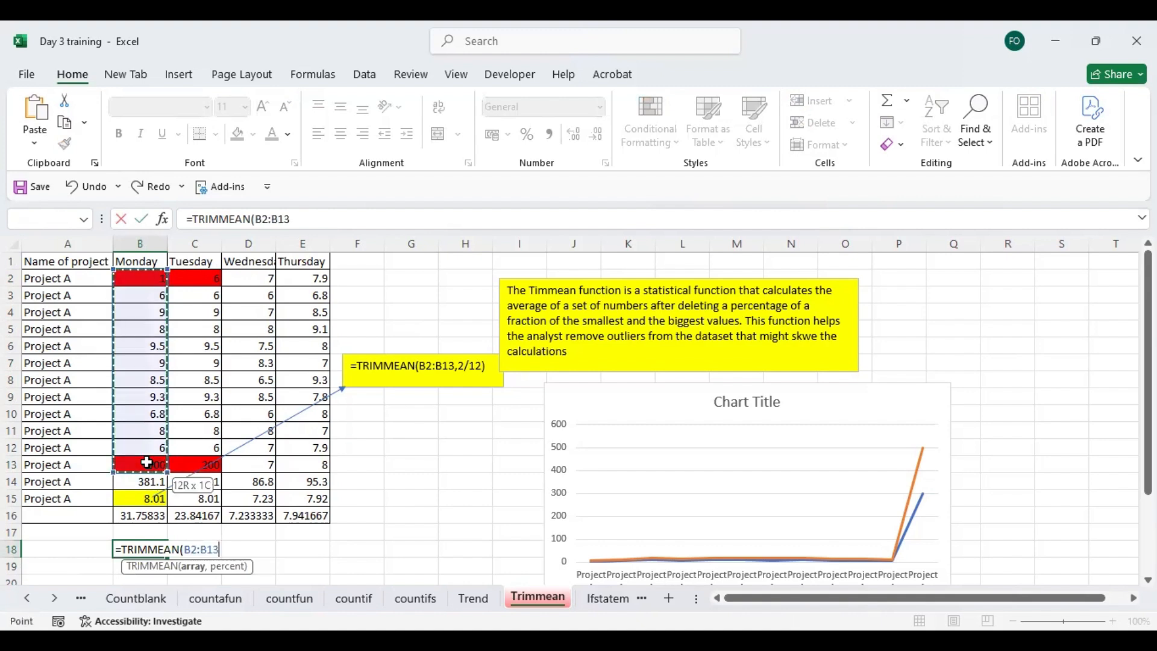
type(",2/12")
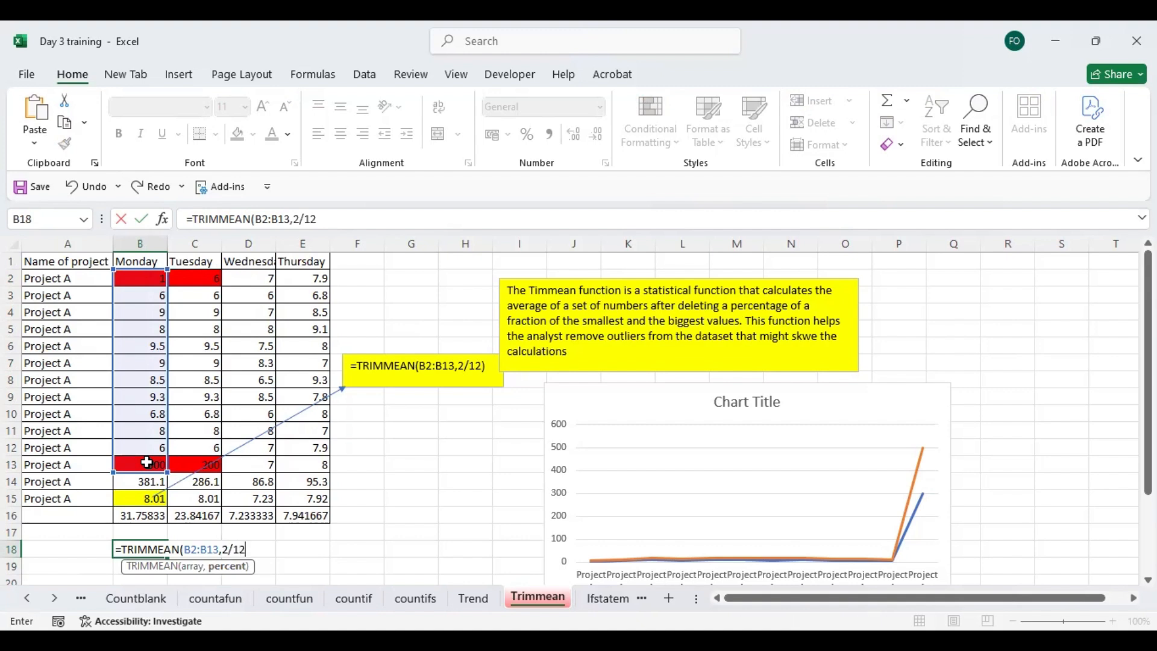
key("Return")
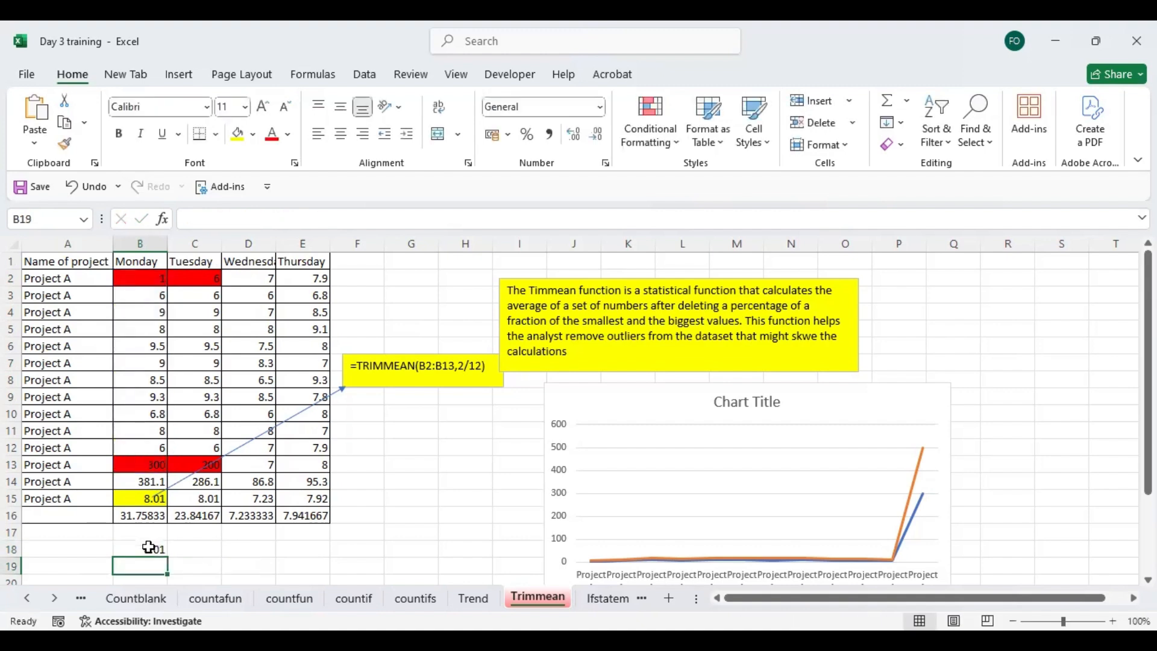
- Compare the new trimmed mean in B18 with the average of B3:B12, and review the excluded outliers in B2 and B13
left_click(148, 551)
left_click_drag(159, 300, 153, 439)
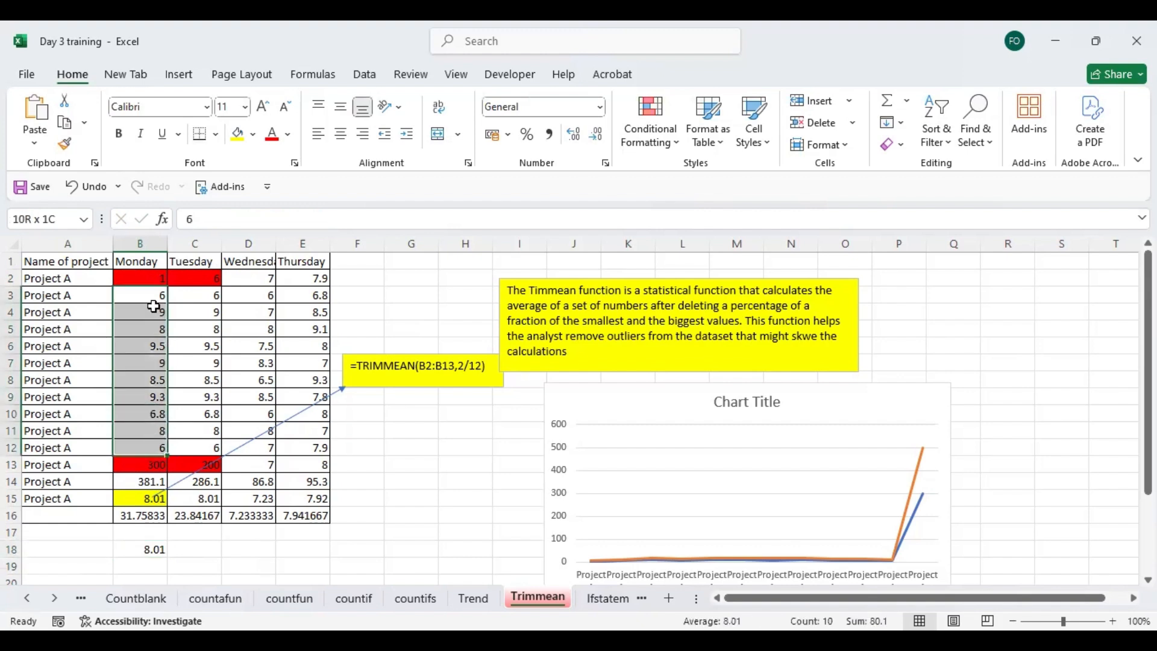
left_click(150, 277)
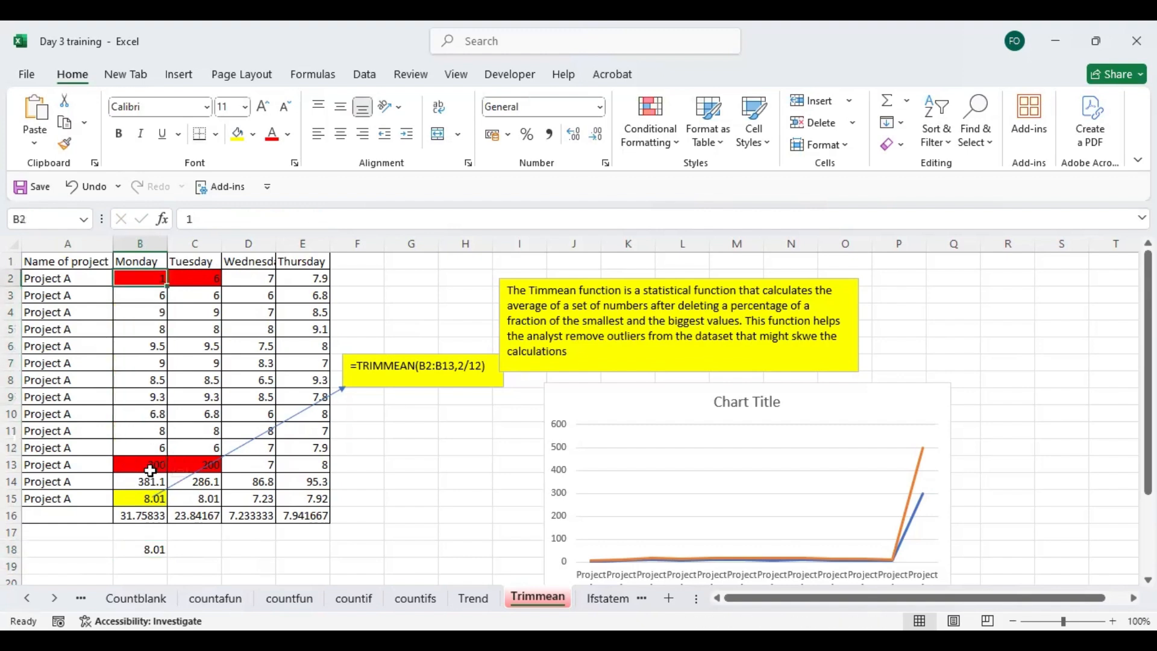
left_click(148, 464)
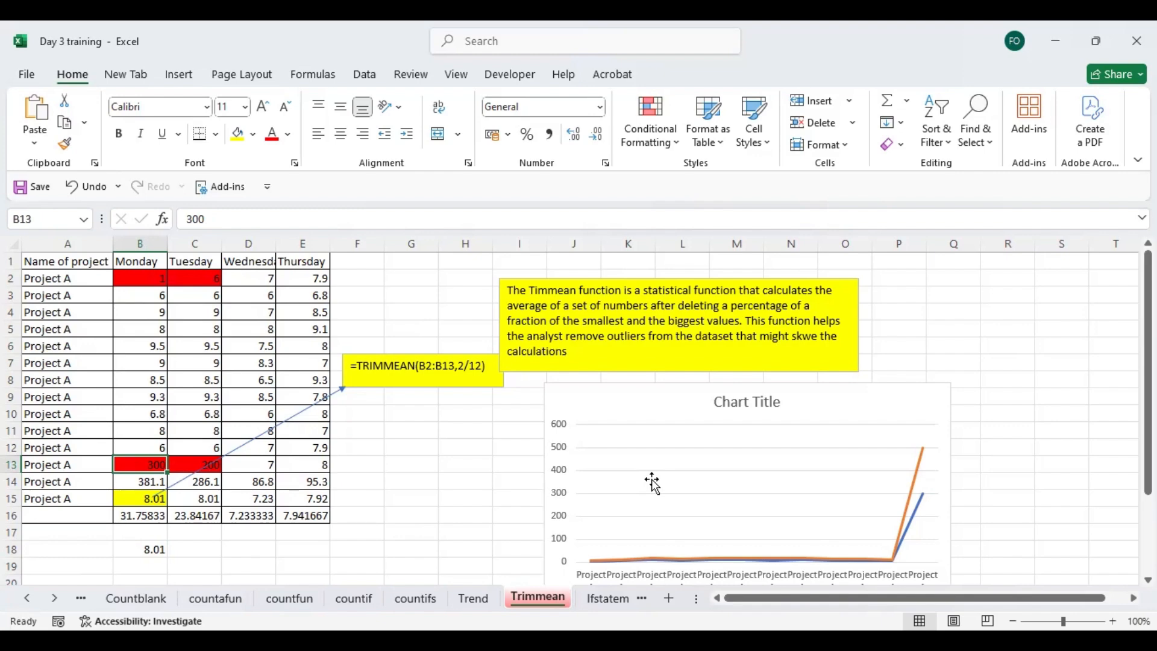
- On the Ifstatement sheet, enter =IF(C9=50,"yes","no") in E9, using the existing formula in E8 as reference
left_click(618, 604)
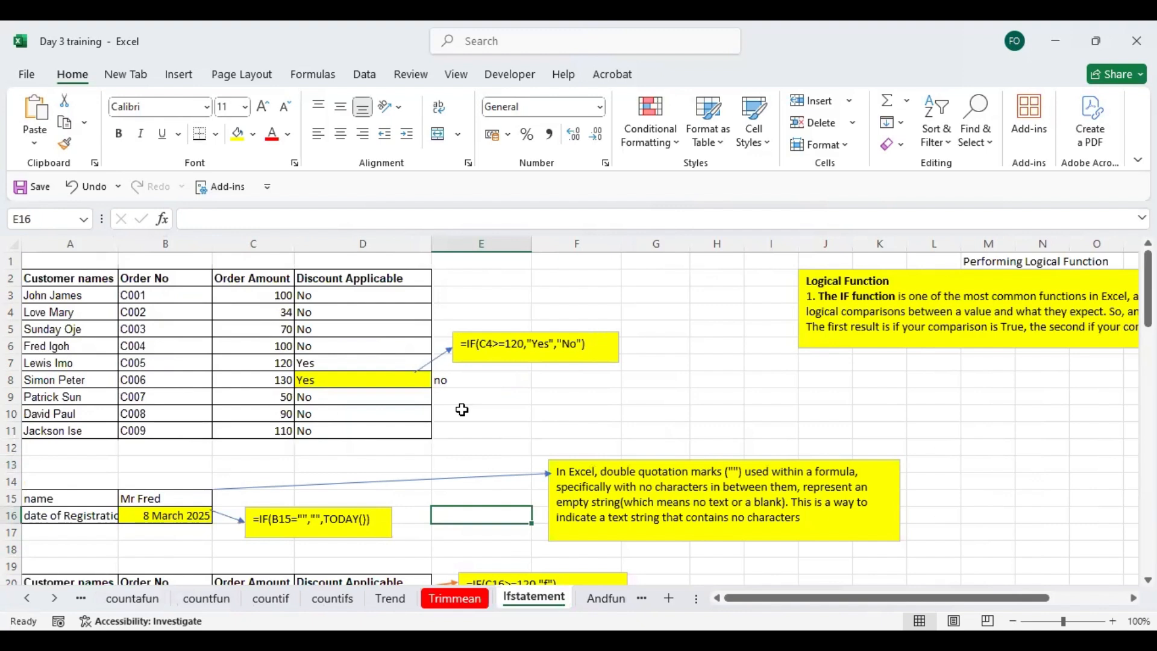
left_click(462, 381)
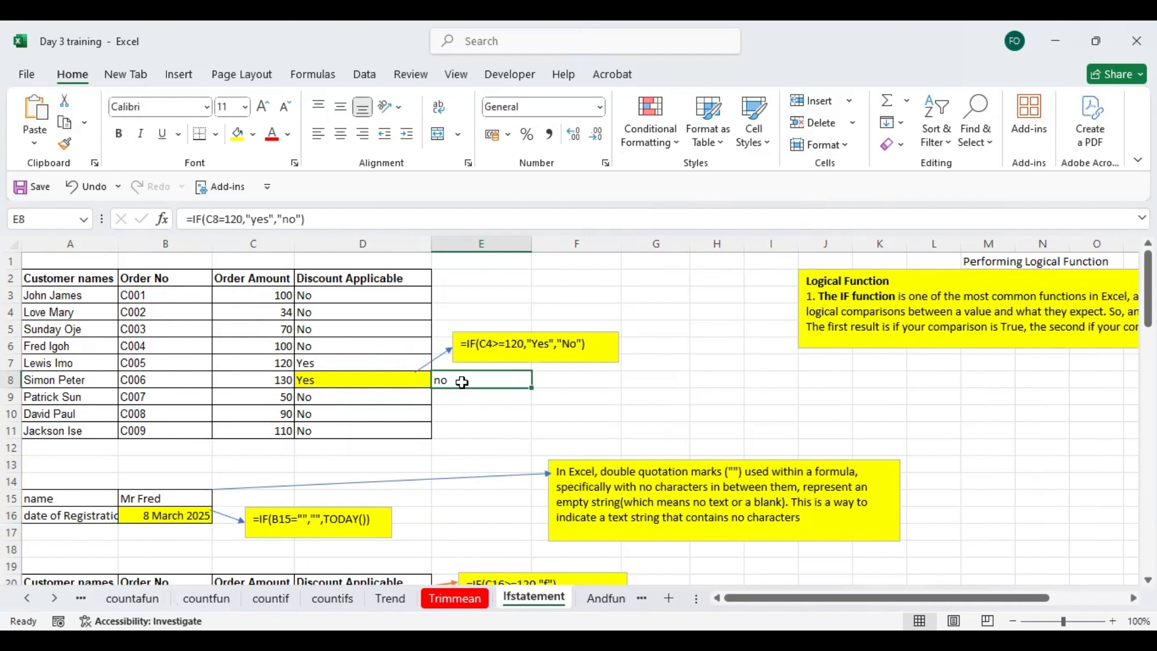
left_click(453, 397)
type("=")
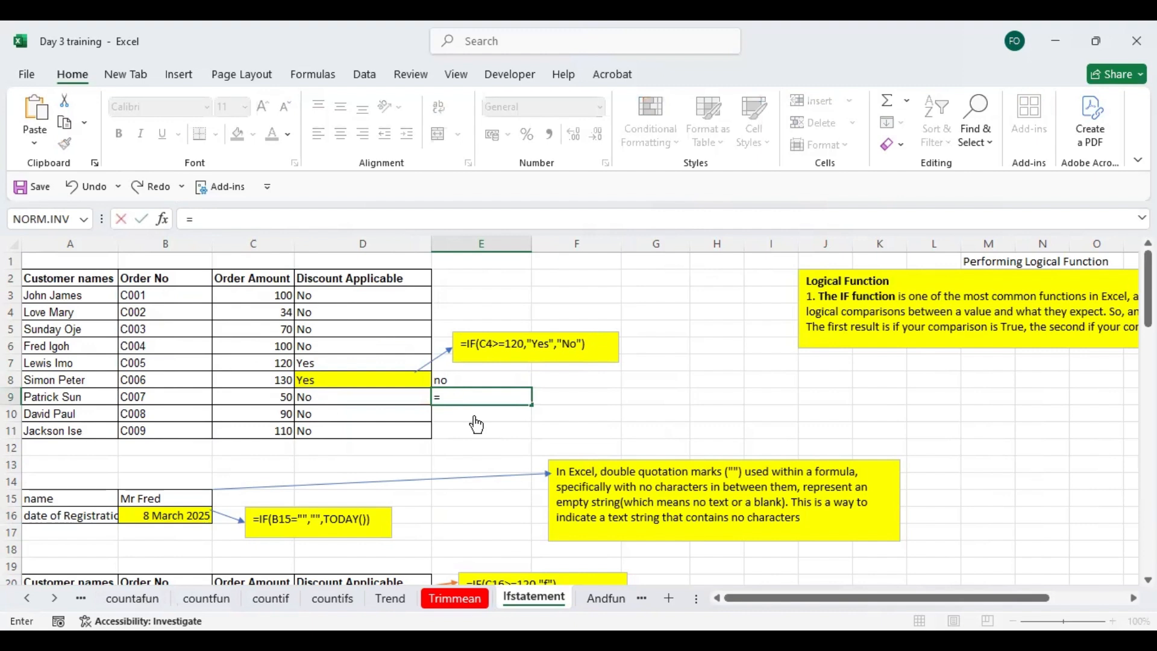
type("IF(")
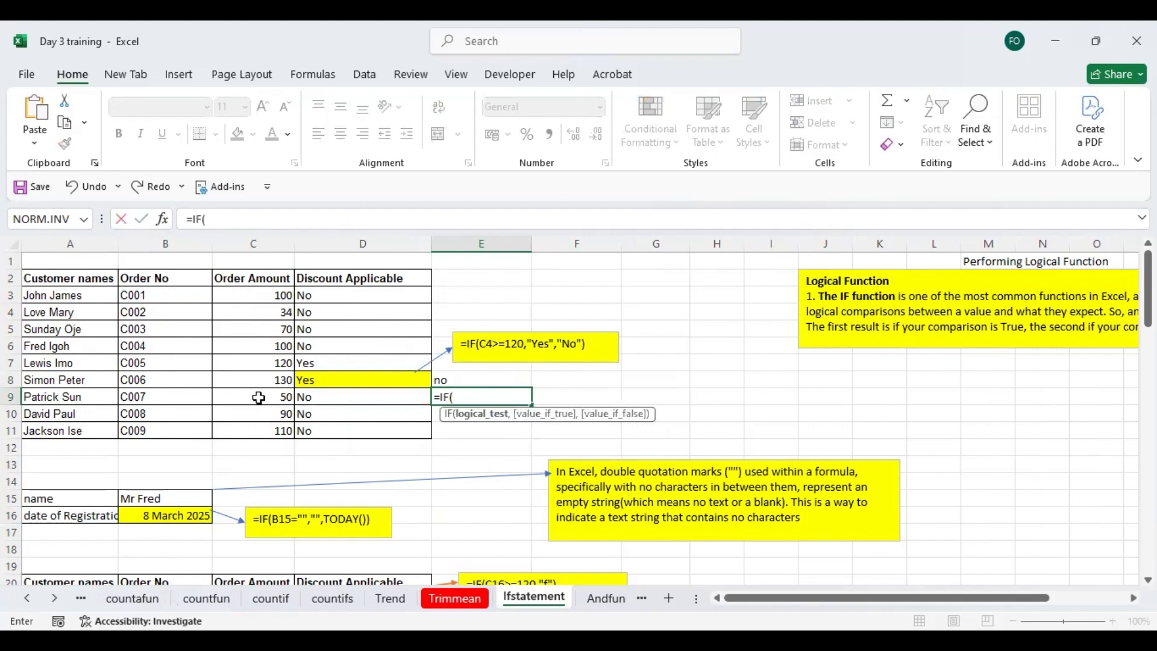
left_click(259, 398)
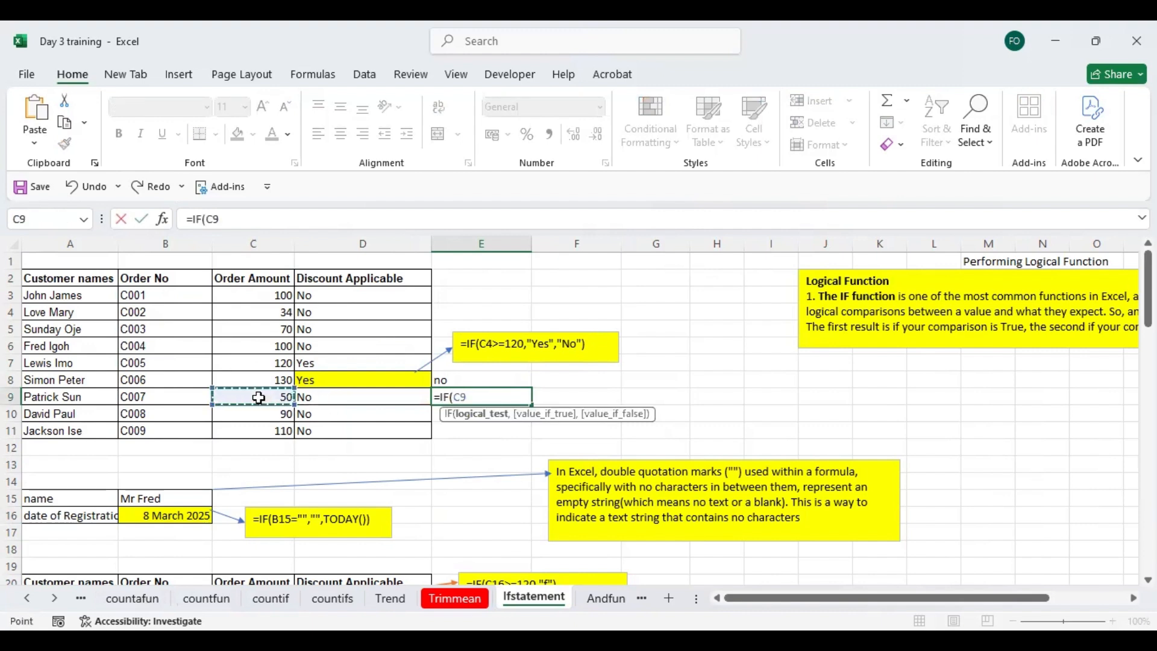
type("=")
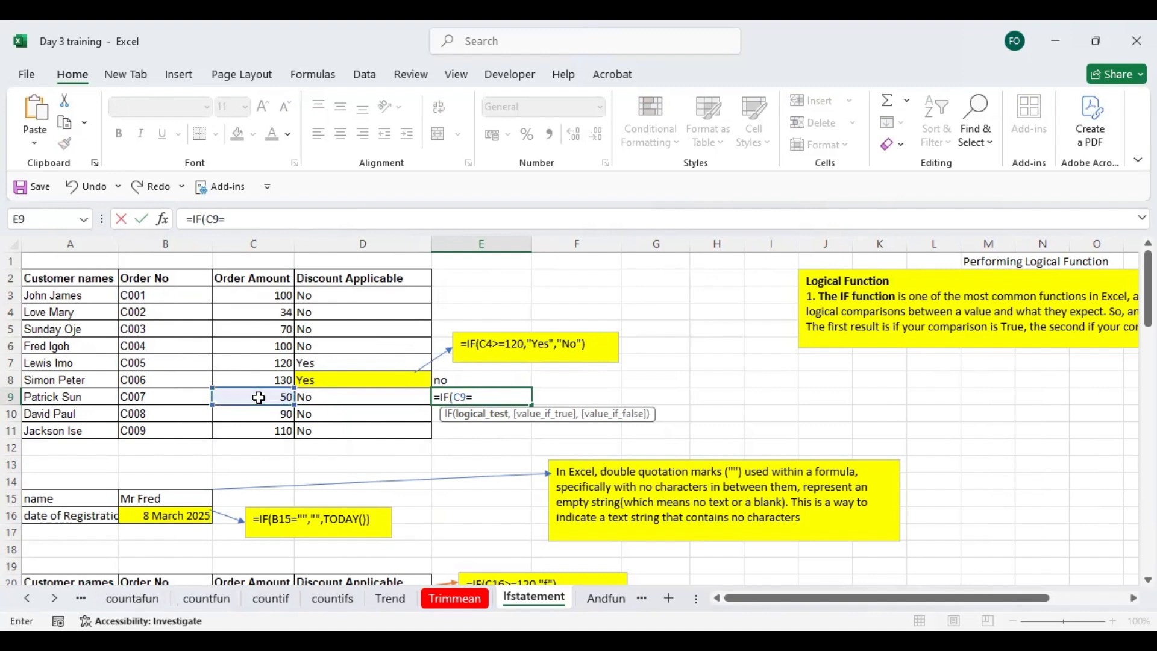
type("50,")
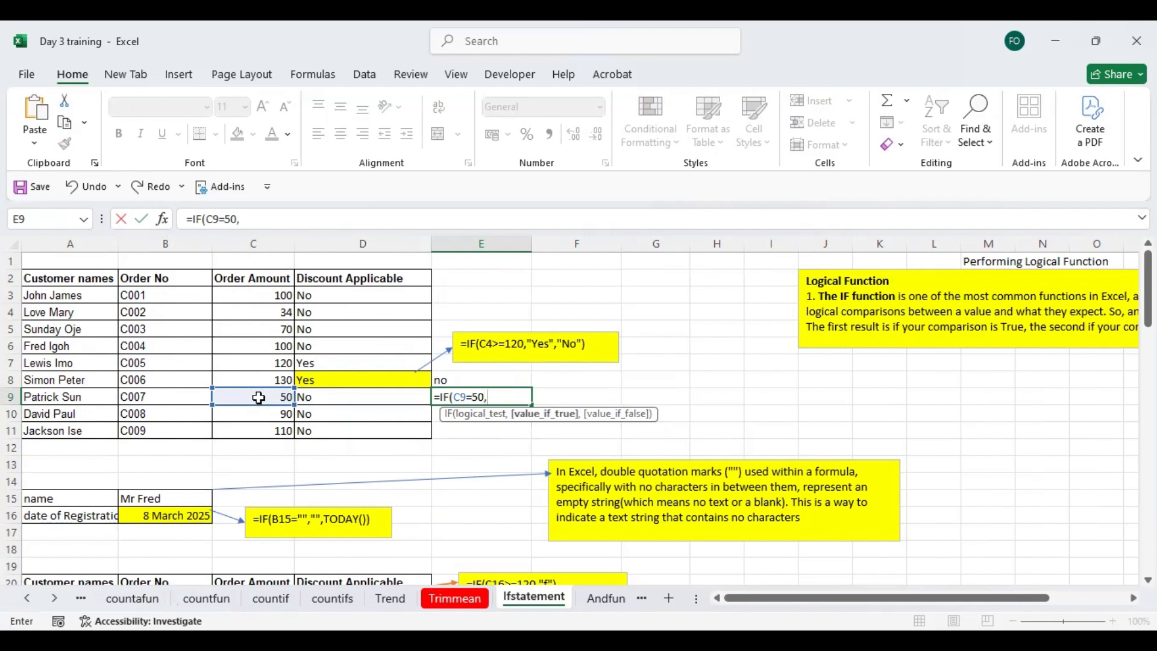
type("\"yes\",\"")
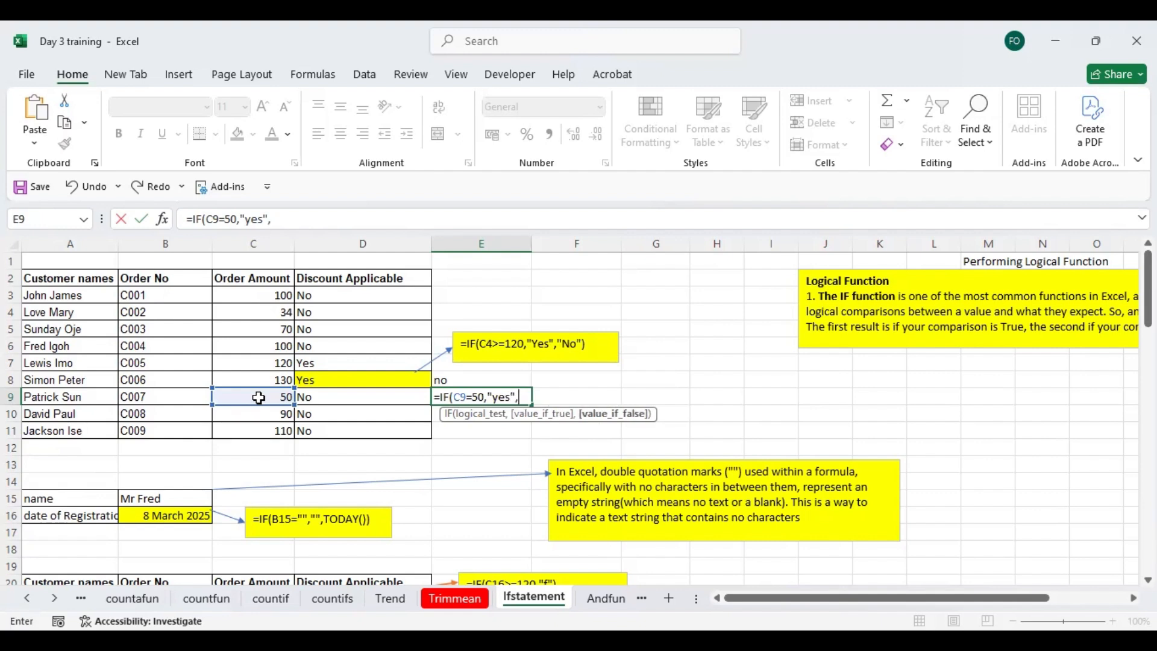
type("no\")")
key("Return")
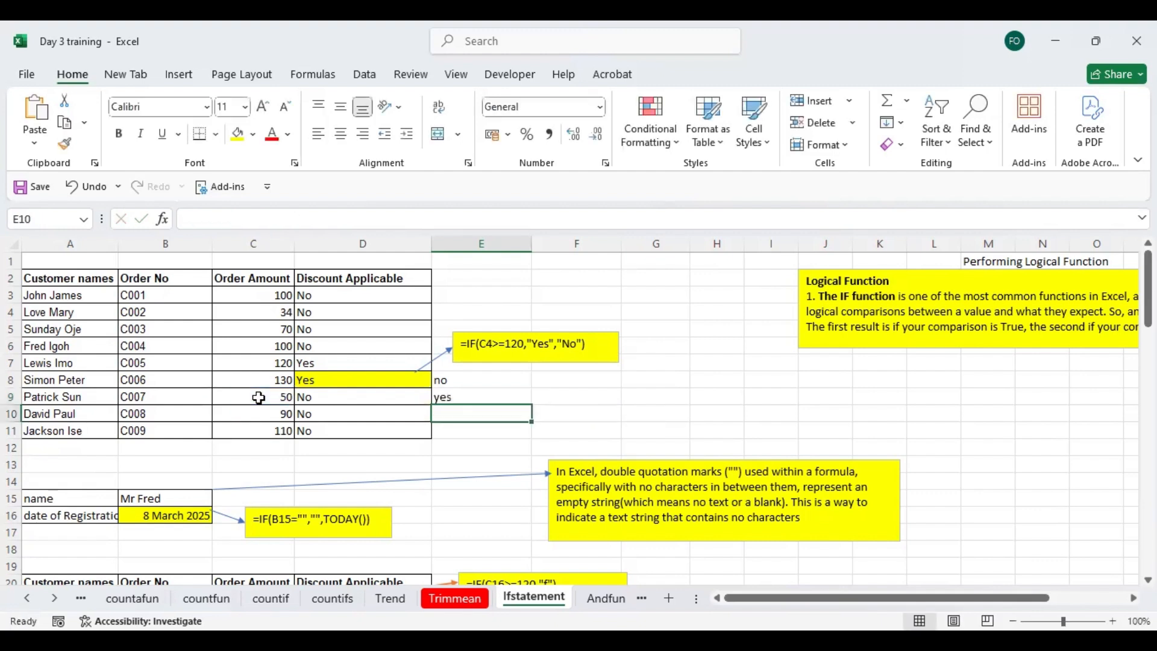
- Change the order amount in C9 to 60 and check the IF formula in E9
left_click(270, 395)
left_click(459, 396)
left_click(272, 398)
type("60")
key("Return")
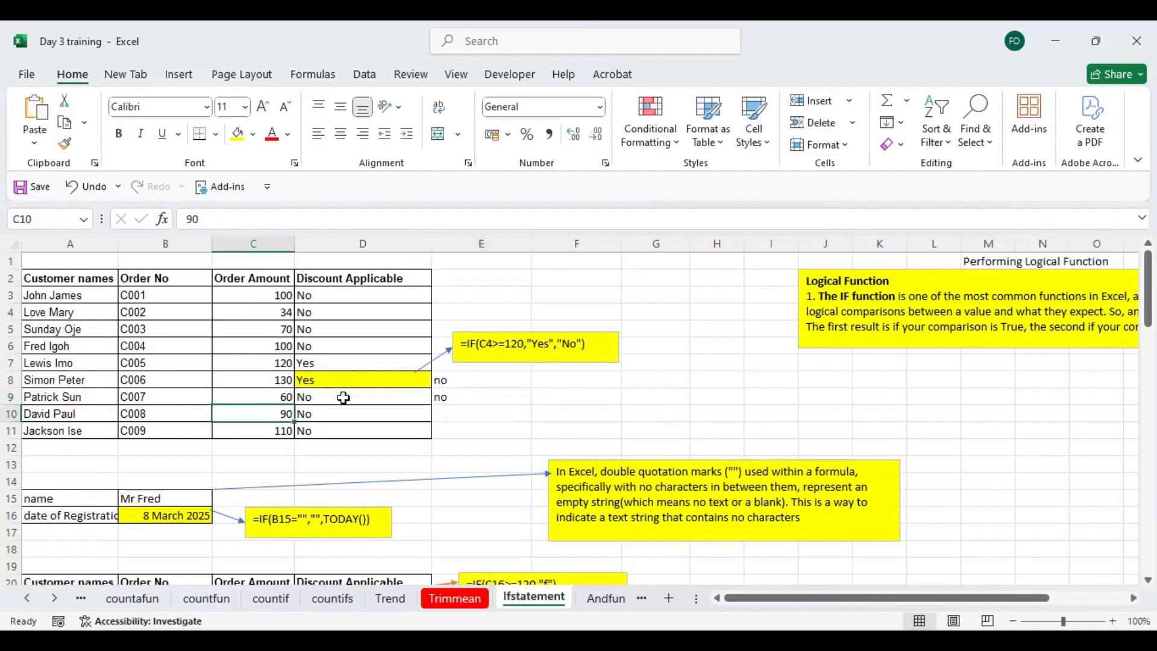
left_click(462, 398)
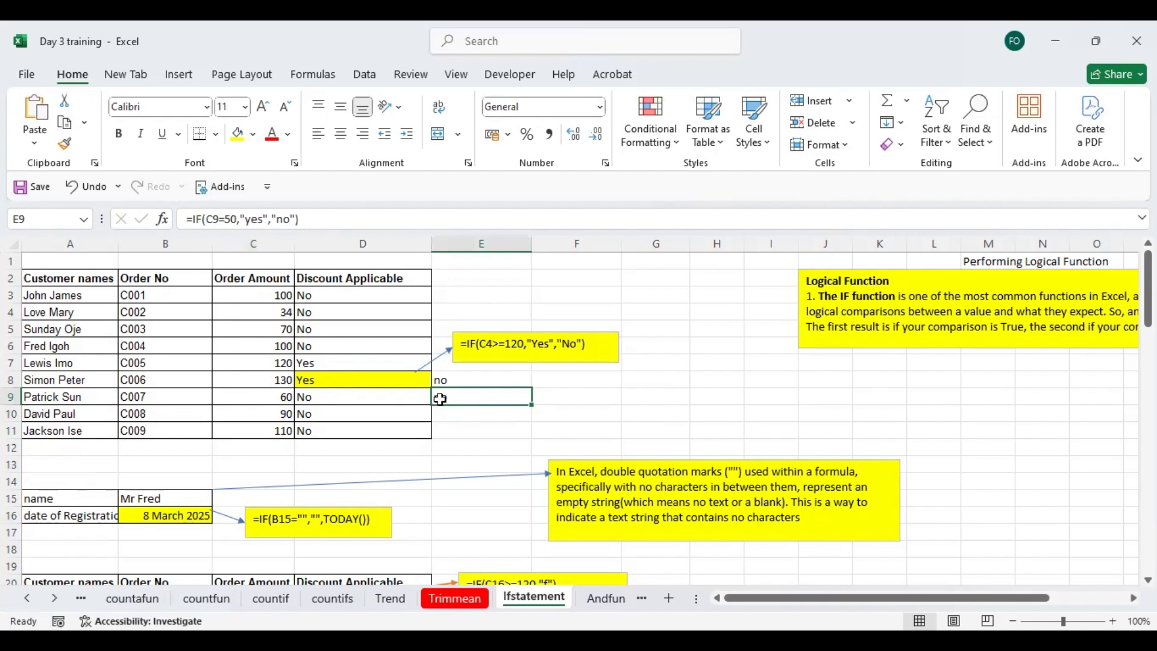
- Open the Andfun sheet and clear the existing example results in G14 and G12
left_click(602, 600)
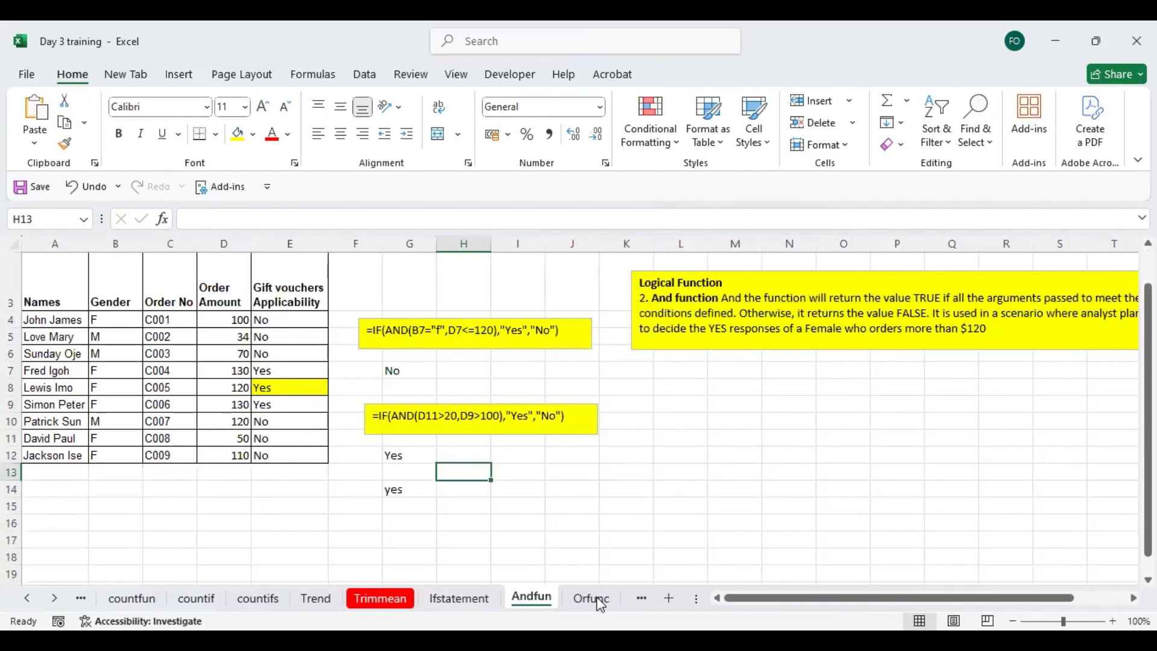
left_click(395, 488)
left_click(405, 458)
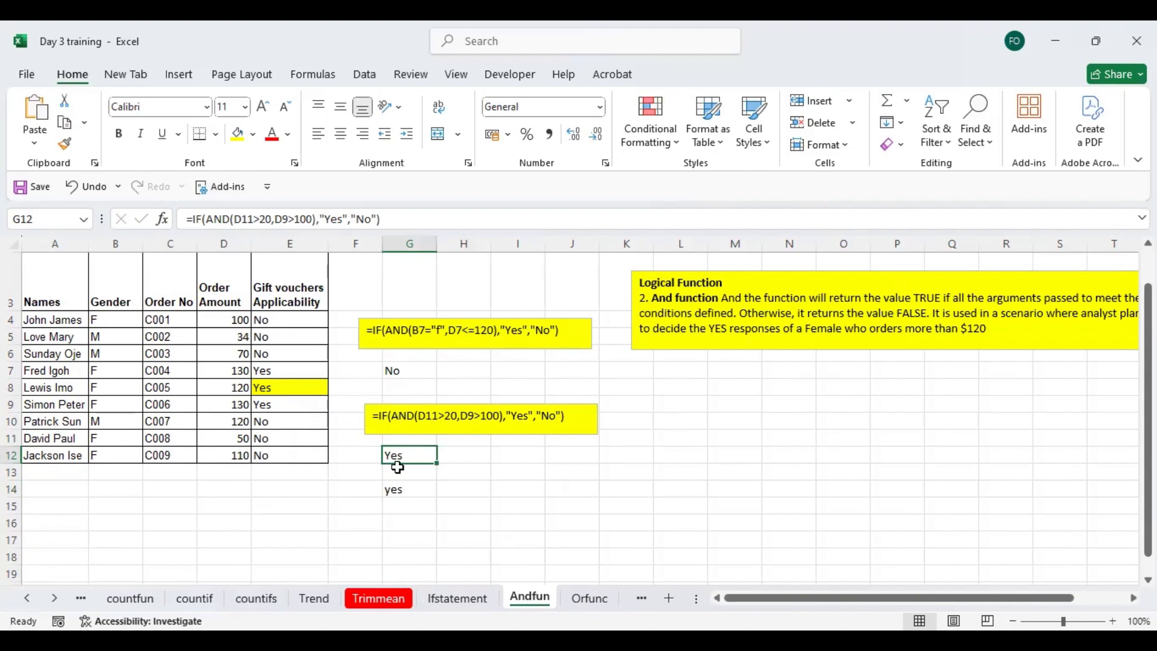
left_click(398, 491)
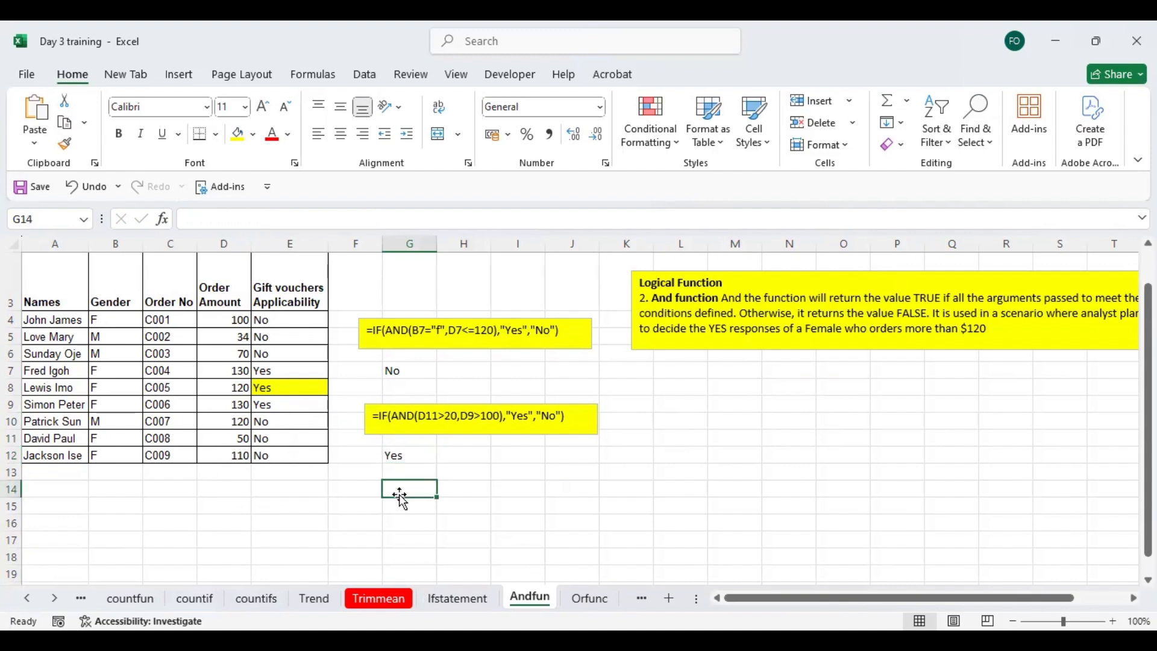
left_click(399, 461)
key("Delete")
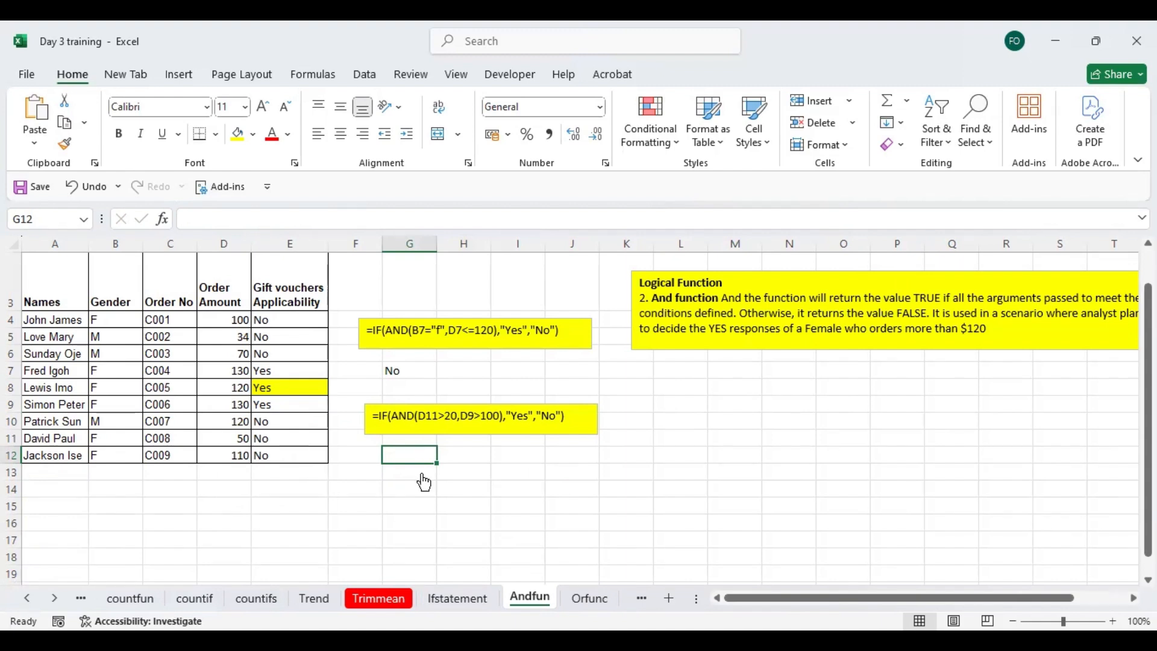
- Start an IF formula in G12 with the logical test AND(D11>100,D9>120)
type("=IF(and")
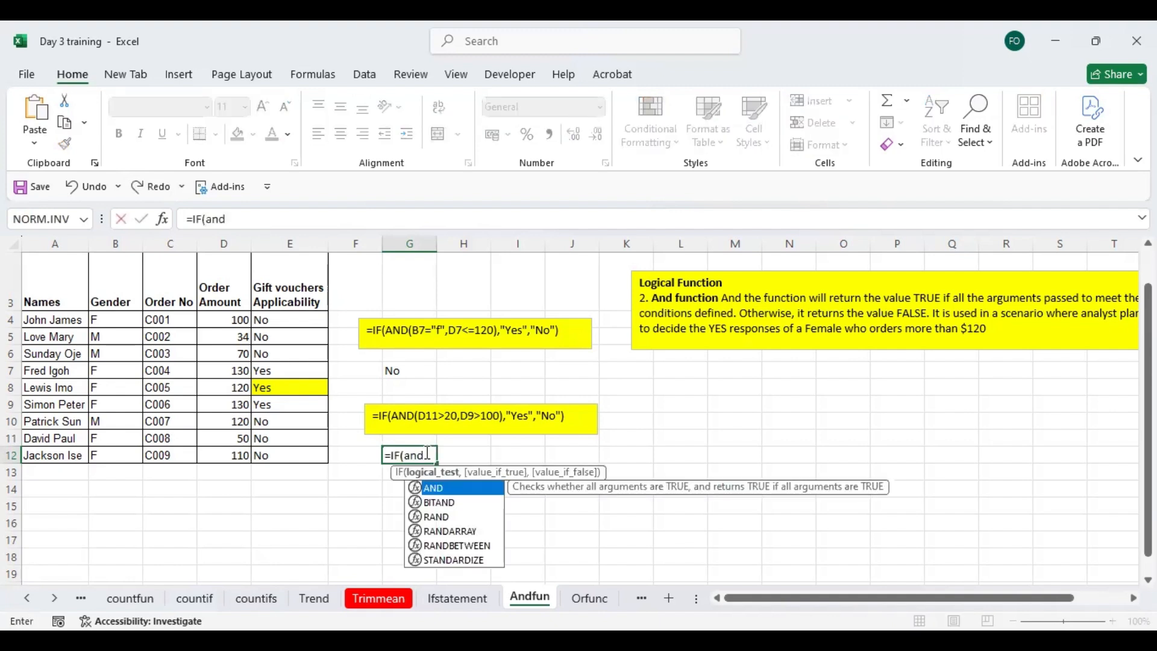
double_click(438, 490)
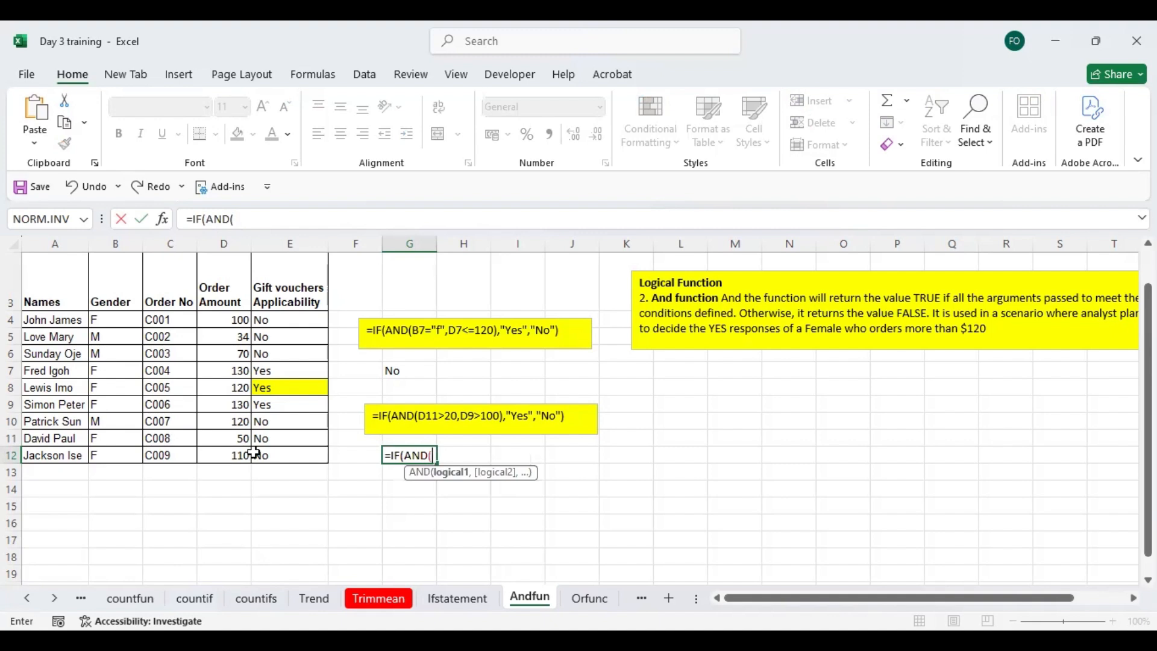
left_click(230, 437)
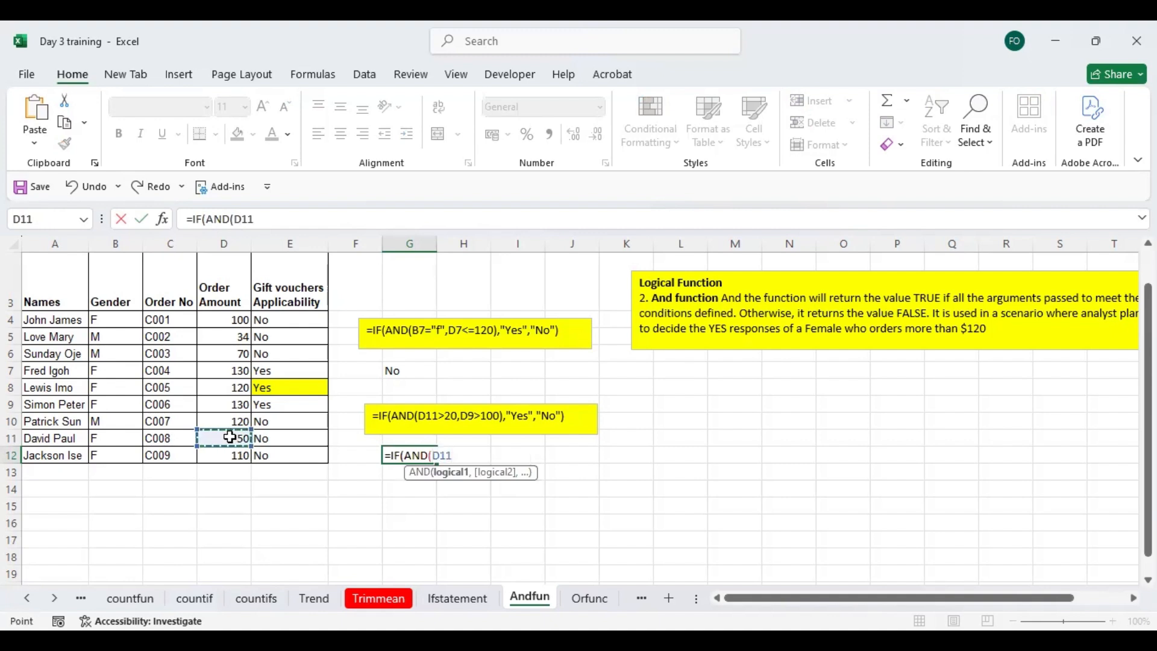
type("/")
key("BackSpace")
type("?")
key("BackSpace")
type(">")
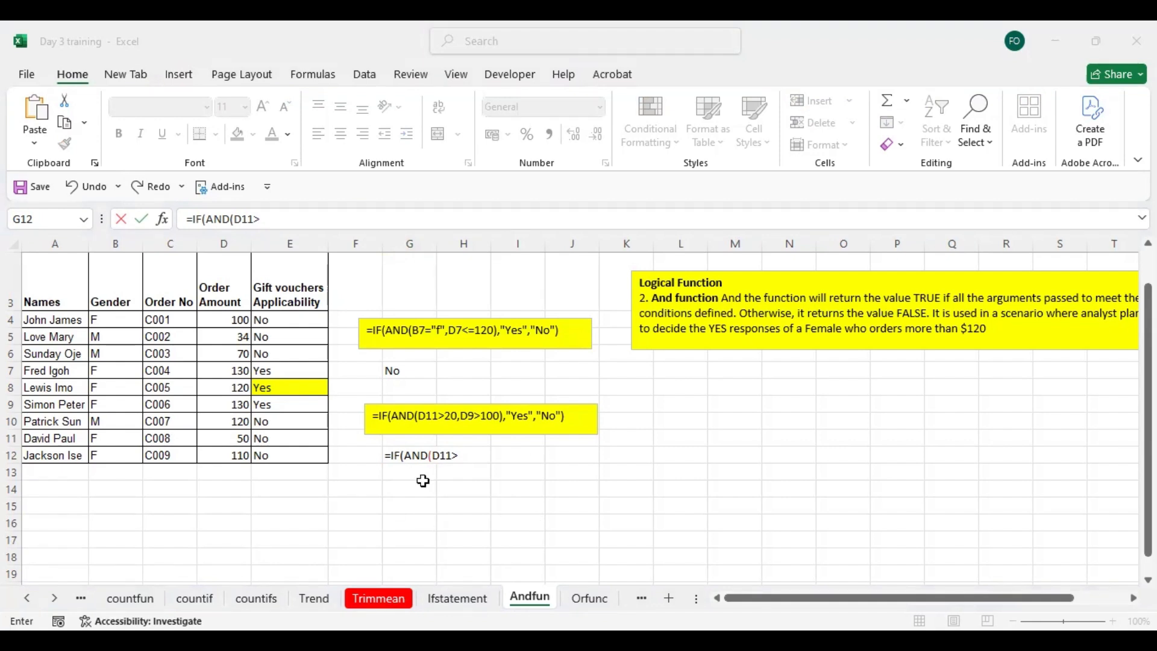
left_click(393, 454)
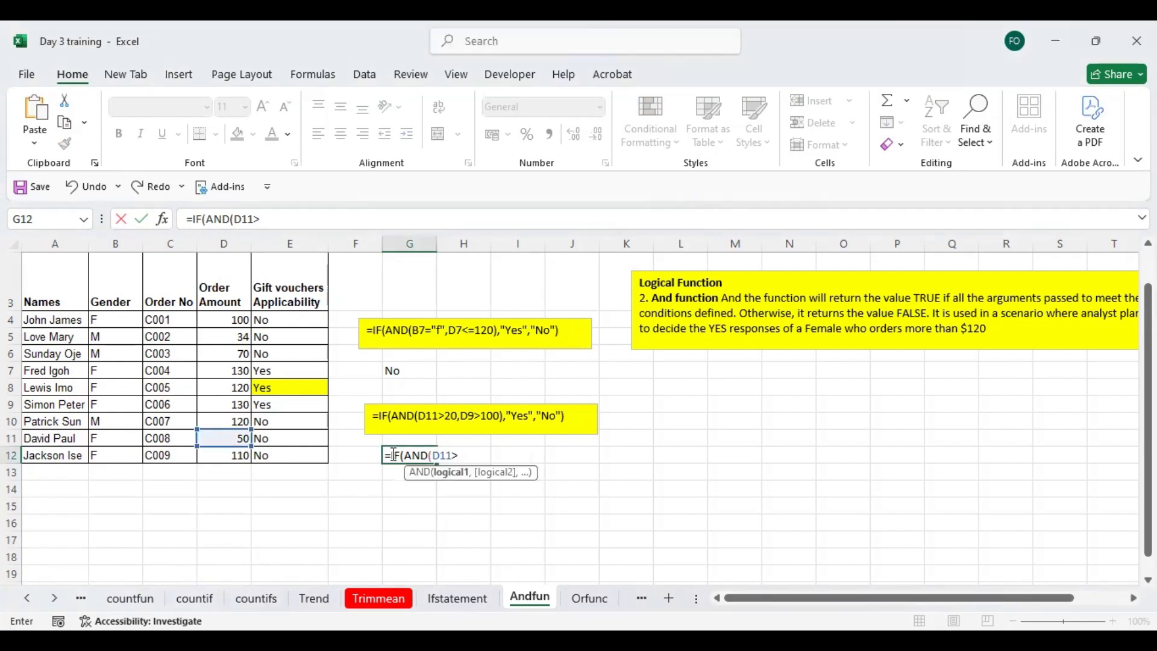
left_click(458, 455)
type("100,")
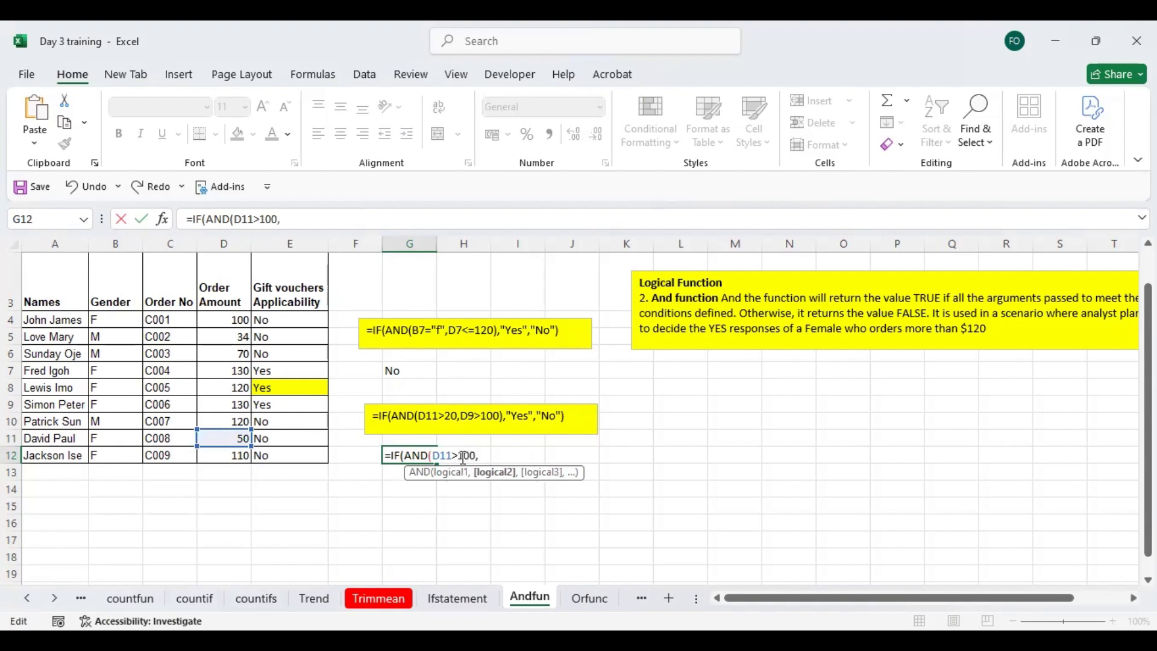
left_click(237, 403)
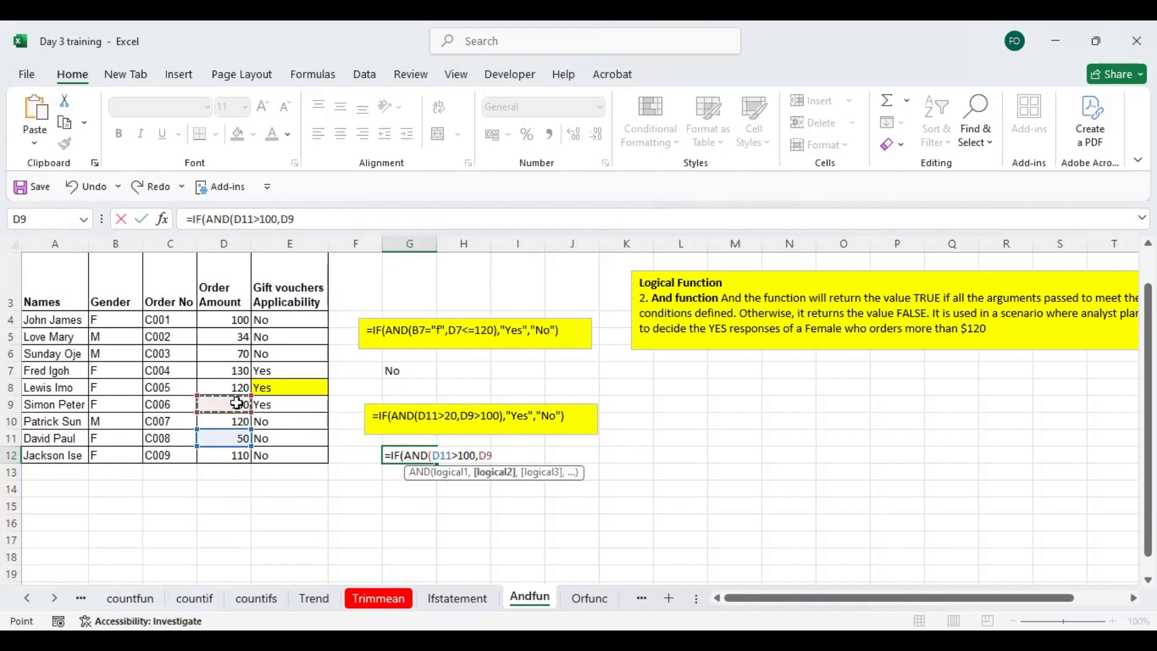
type(">120")
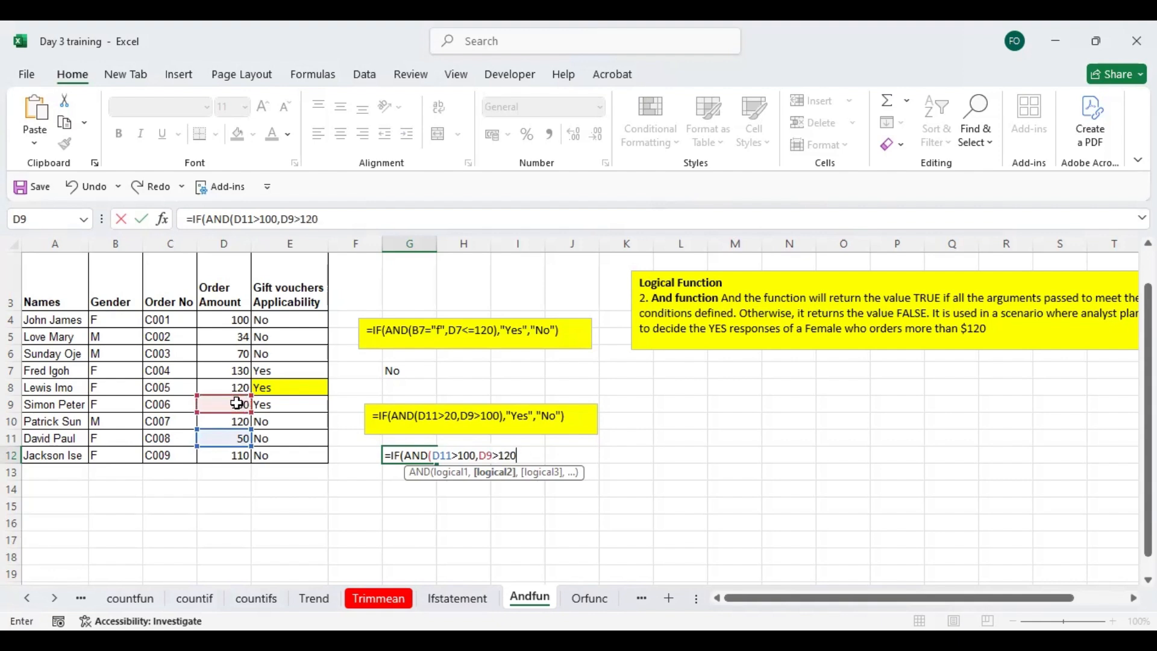
type(")")
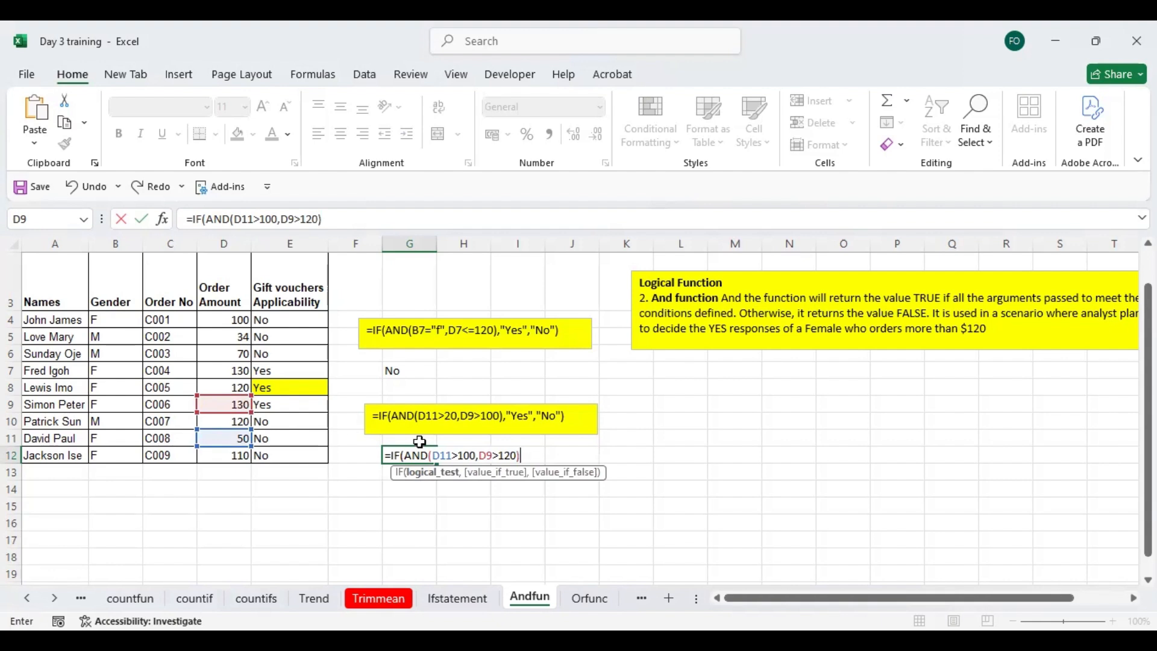
type(",:")
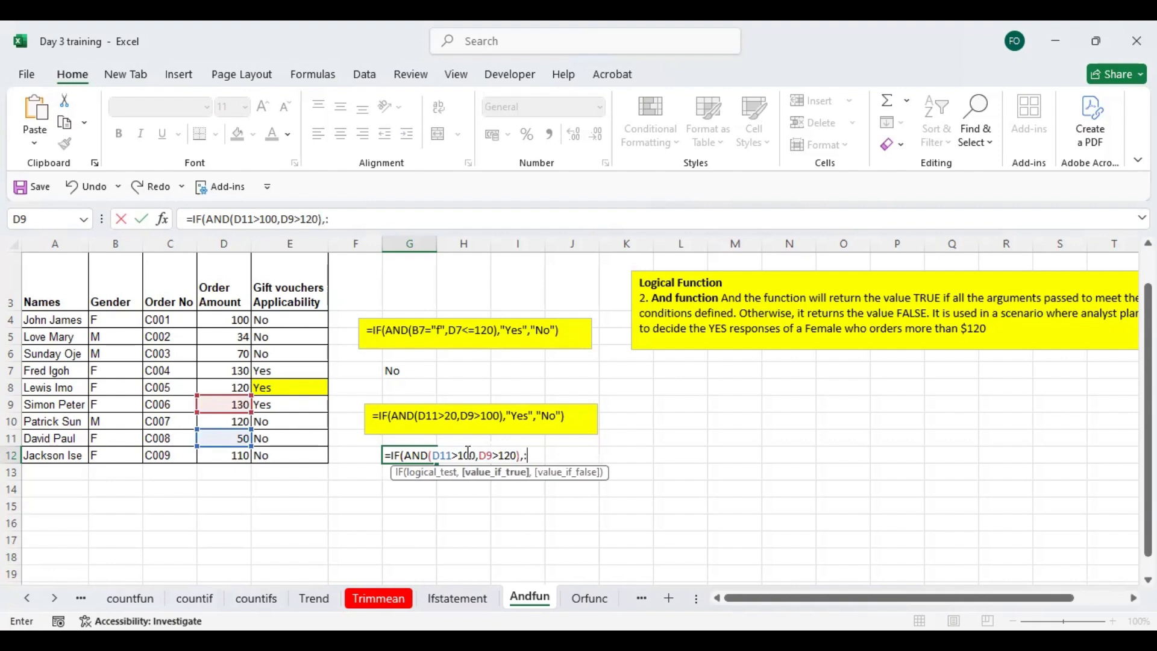
- Complete the IF formula in G12 with "yes" as the true result and "no" as the false result, and review the finished formula
key("BackSpace")
type("\"yes\",\"n")
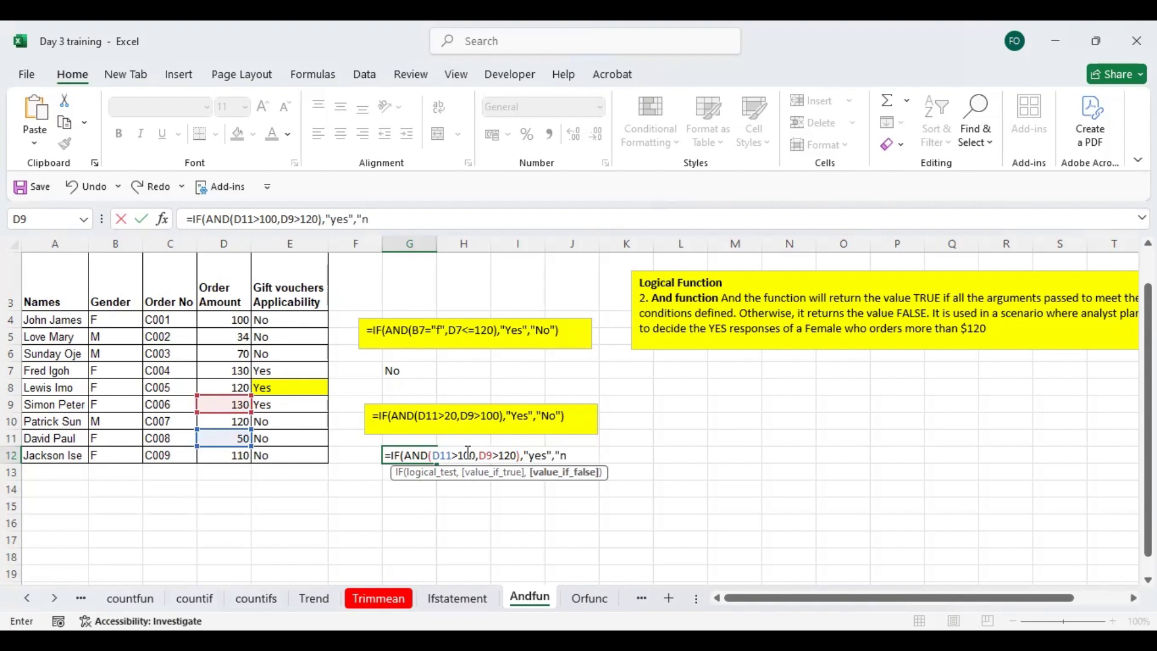
type("o\"")
key("Return")
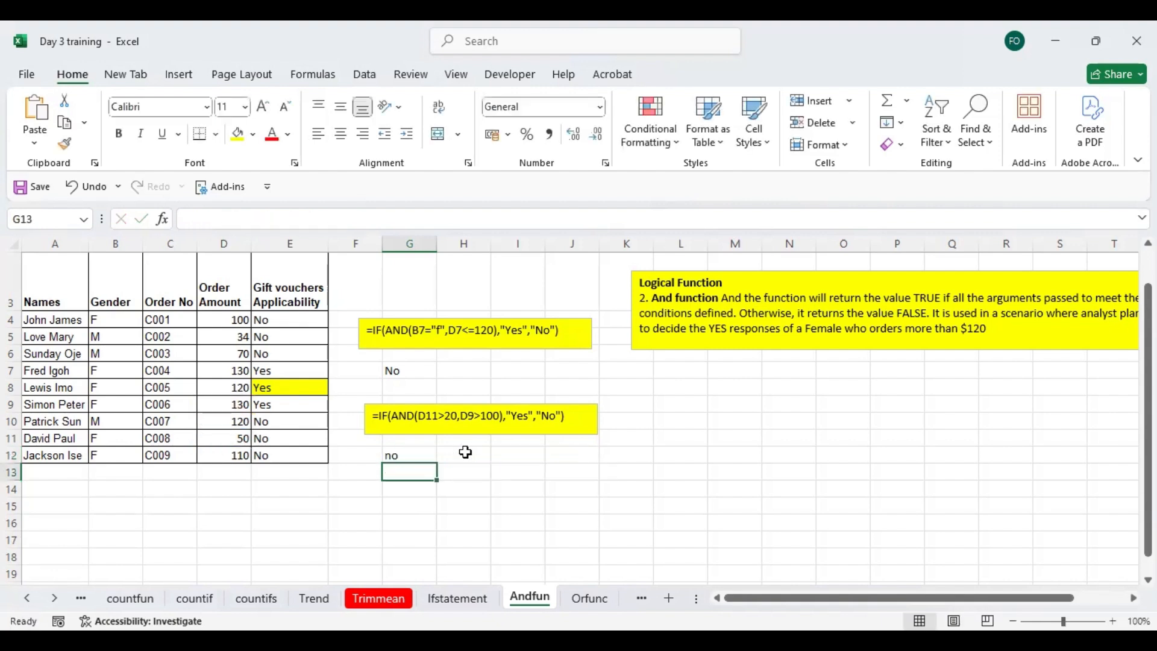
left_click(418, 452)
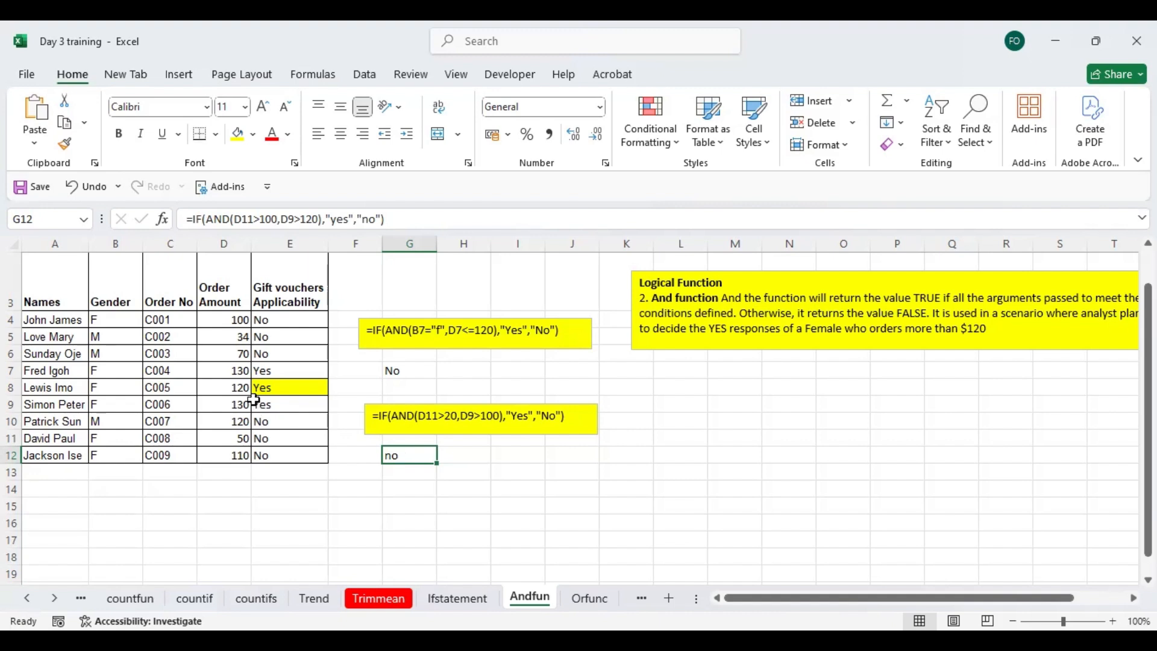
key("F2")
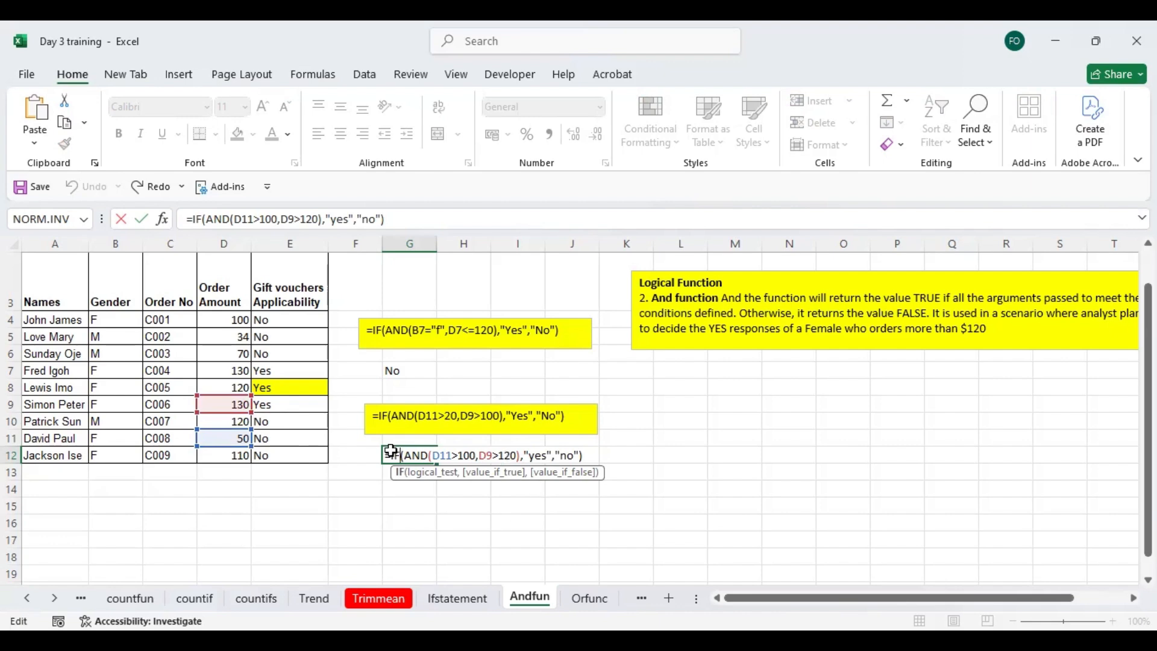
key("ctrl+Return")
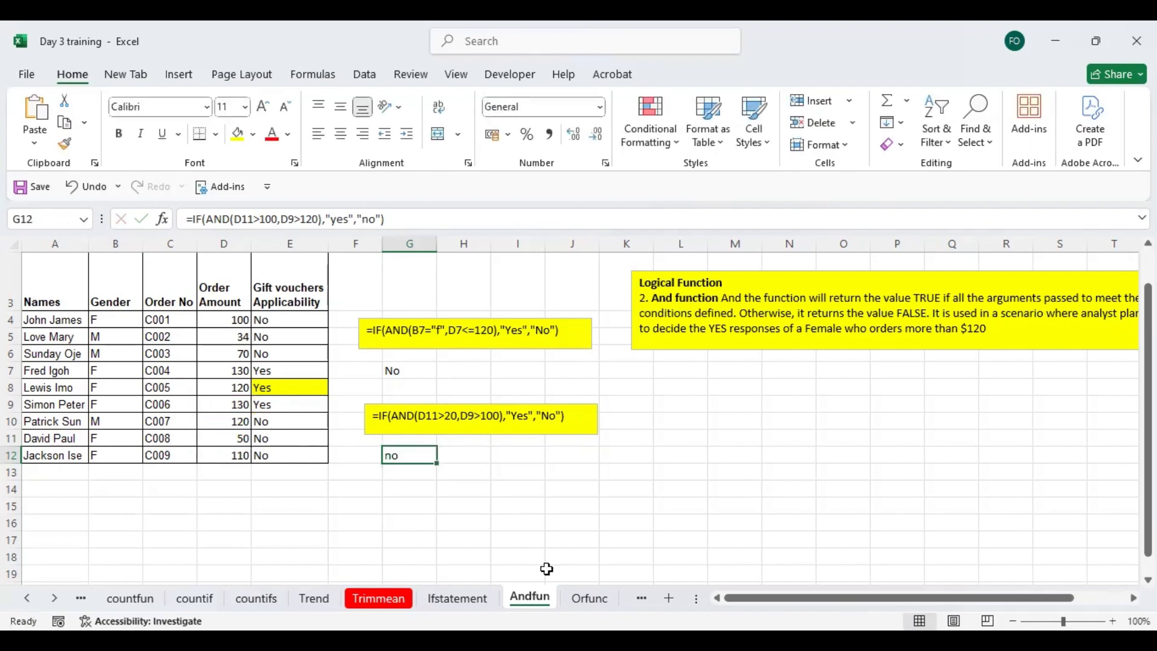
- Open the Orfunc sheet and inspect the OR formula in E9
left_click(590, 598)
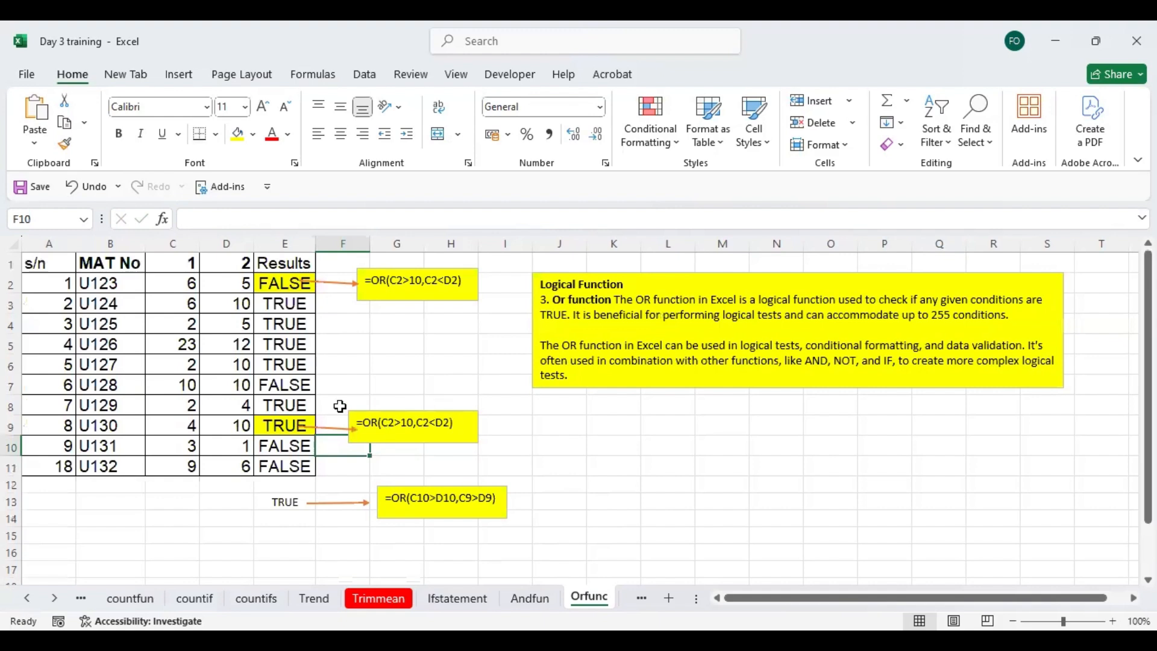
left_click(291, 430)
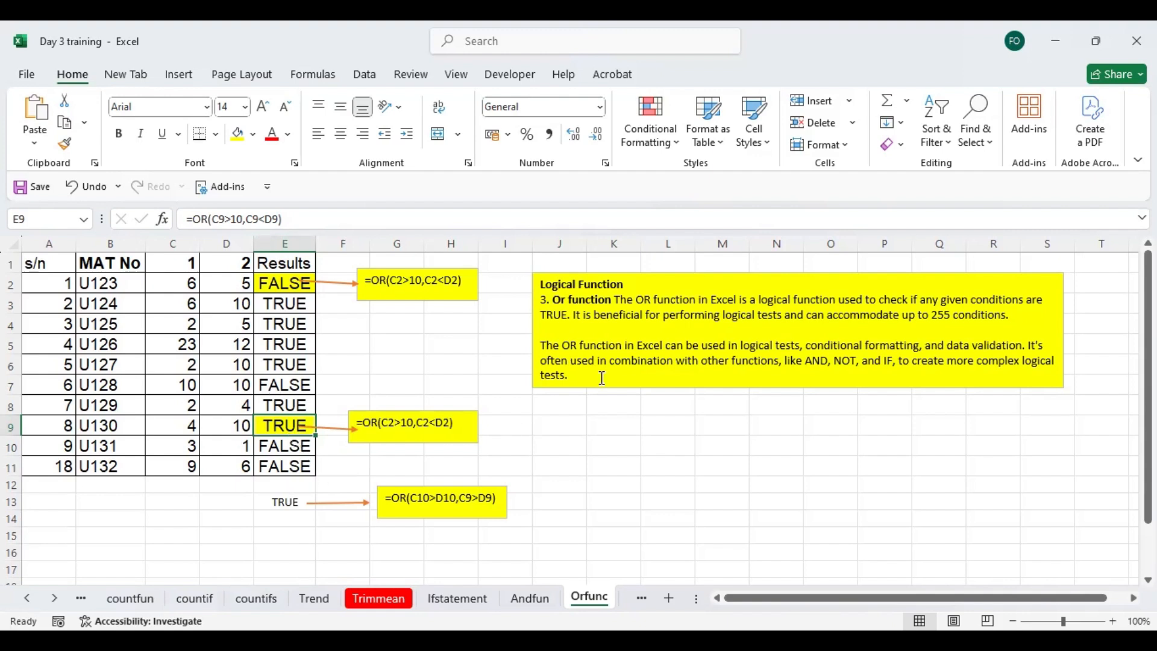
- Open the Errorfun sheet and look over the New G/Total column beside the IFERROR example
left_click(642, 598)
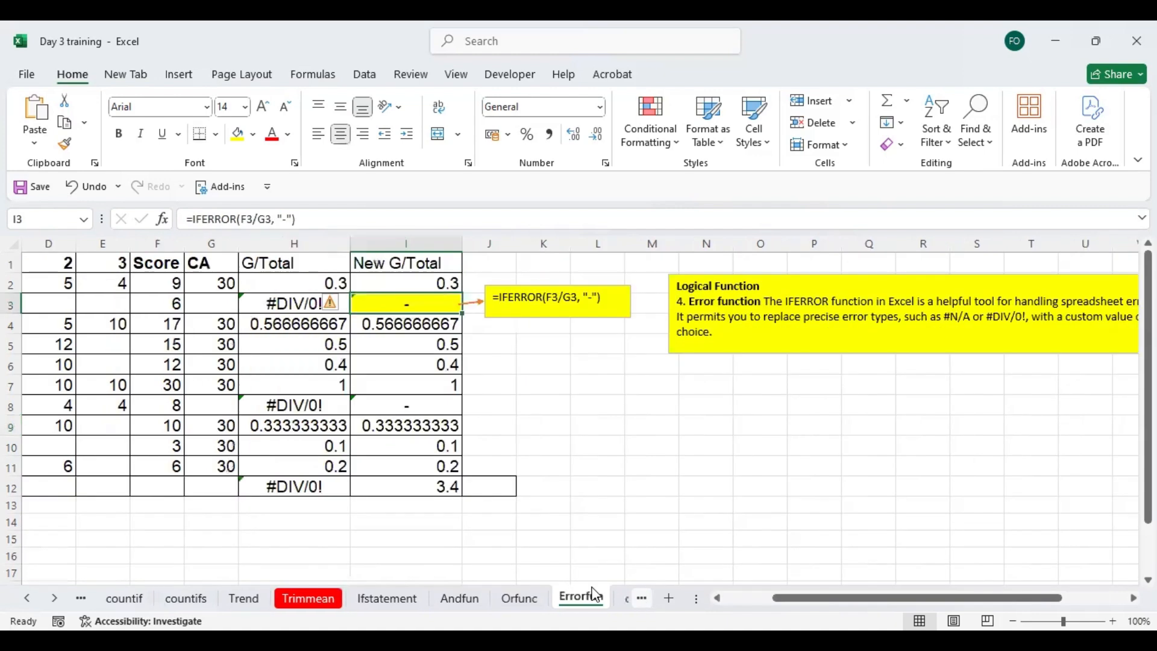
left_click(501, 358)
key("Up")
key("Left")
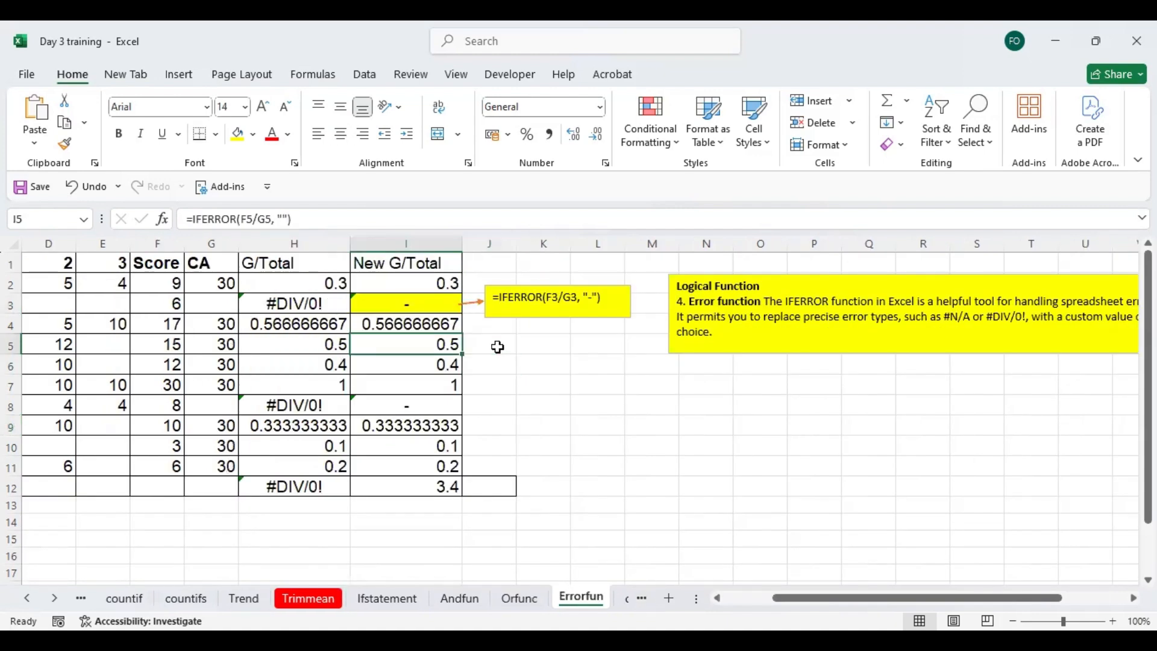
key("Left")
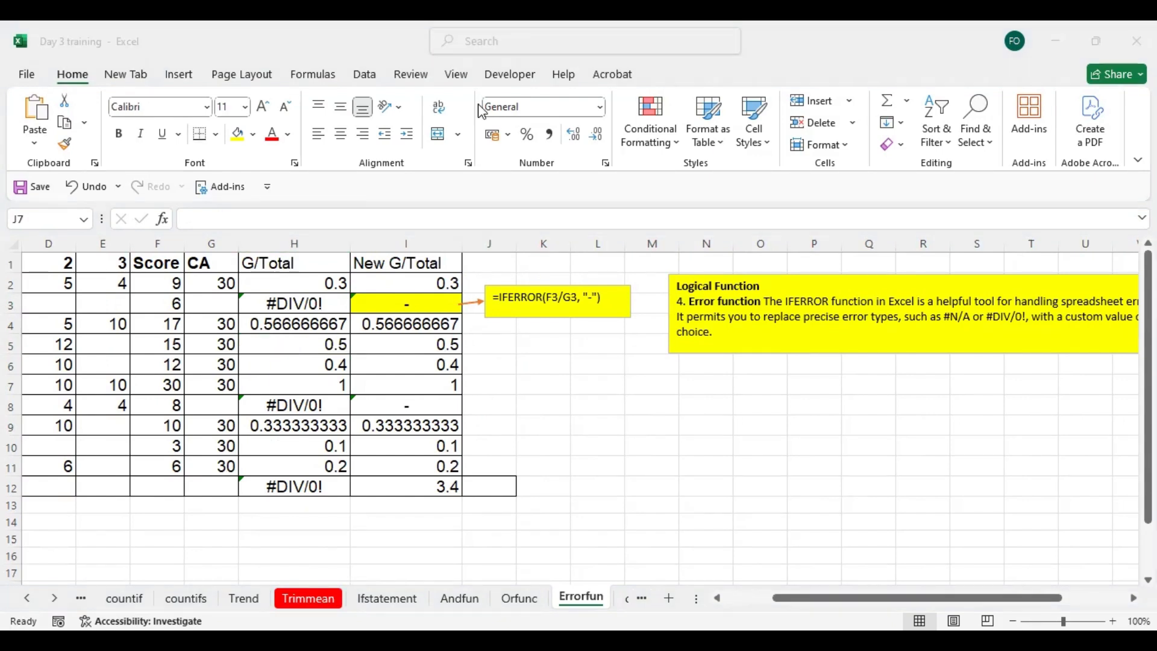
left_click(787, 371)
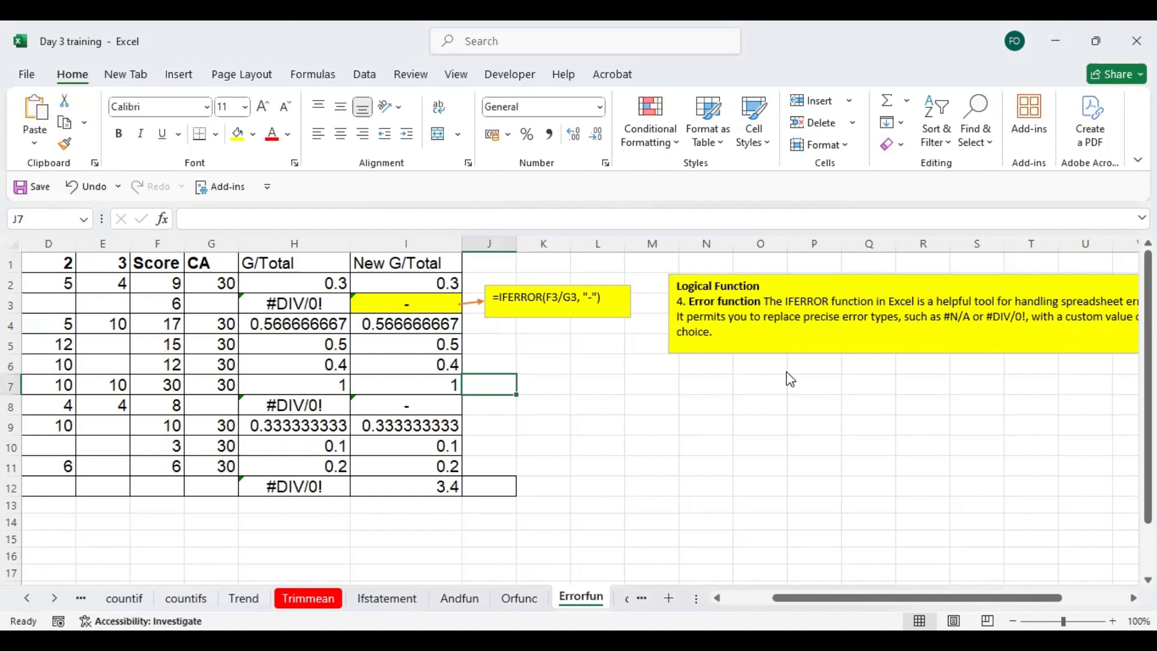
left_click(512, 311)
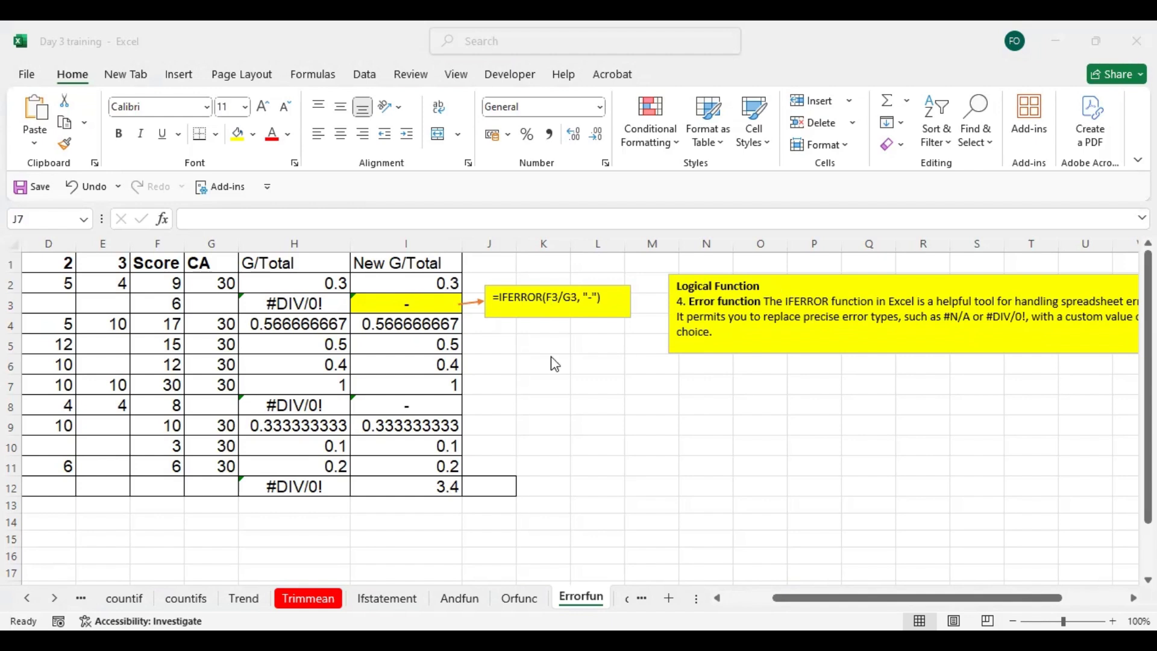
- Examine the division formula in H3 together with its Score cell F3 and CA cell G3
left_click(277, 302)
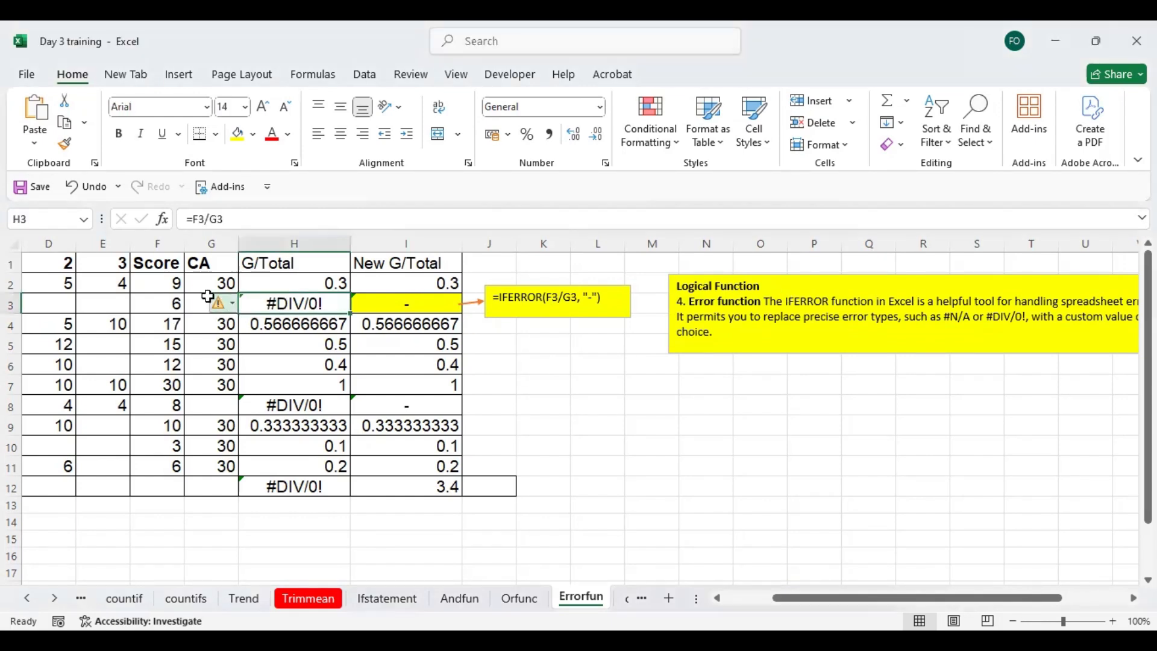
left_click(212, 300)
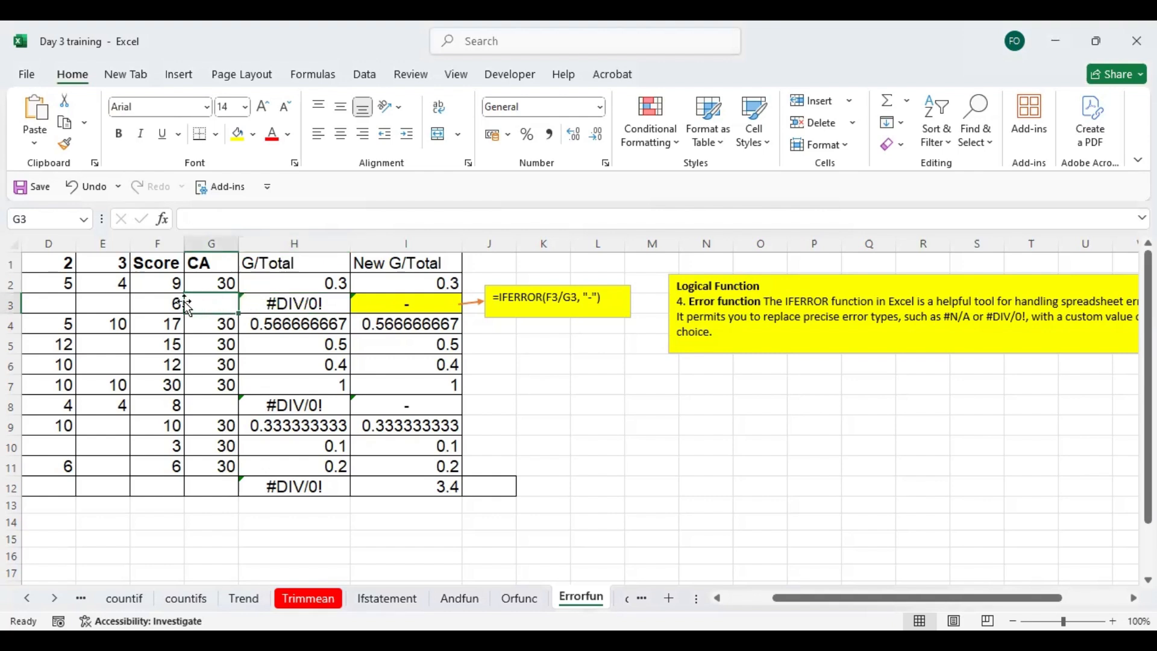
left_click(157, 304)
left_click(207, 301)
left_click(271, 303)
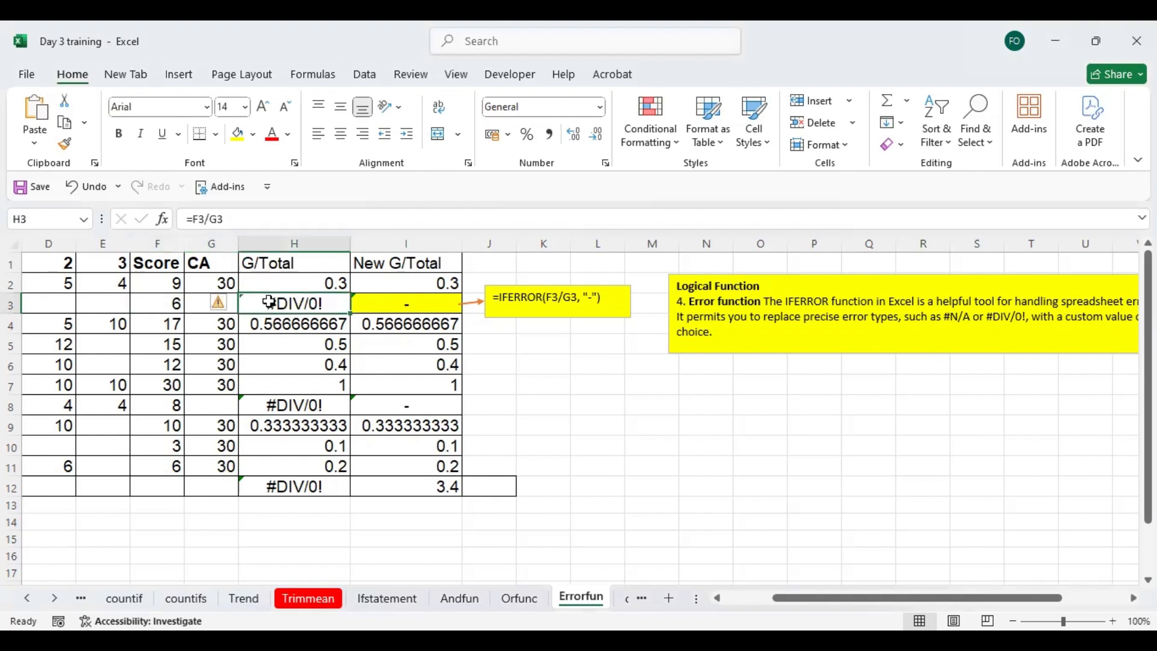
double_click(271, 302)
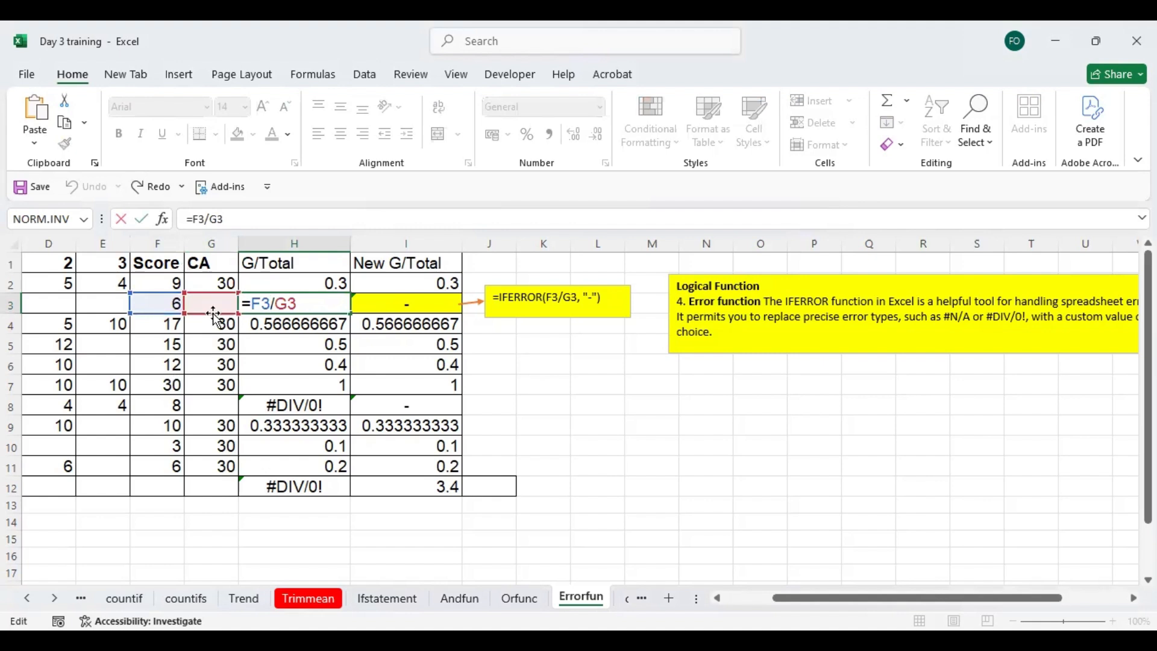
key("Return")
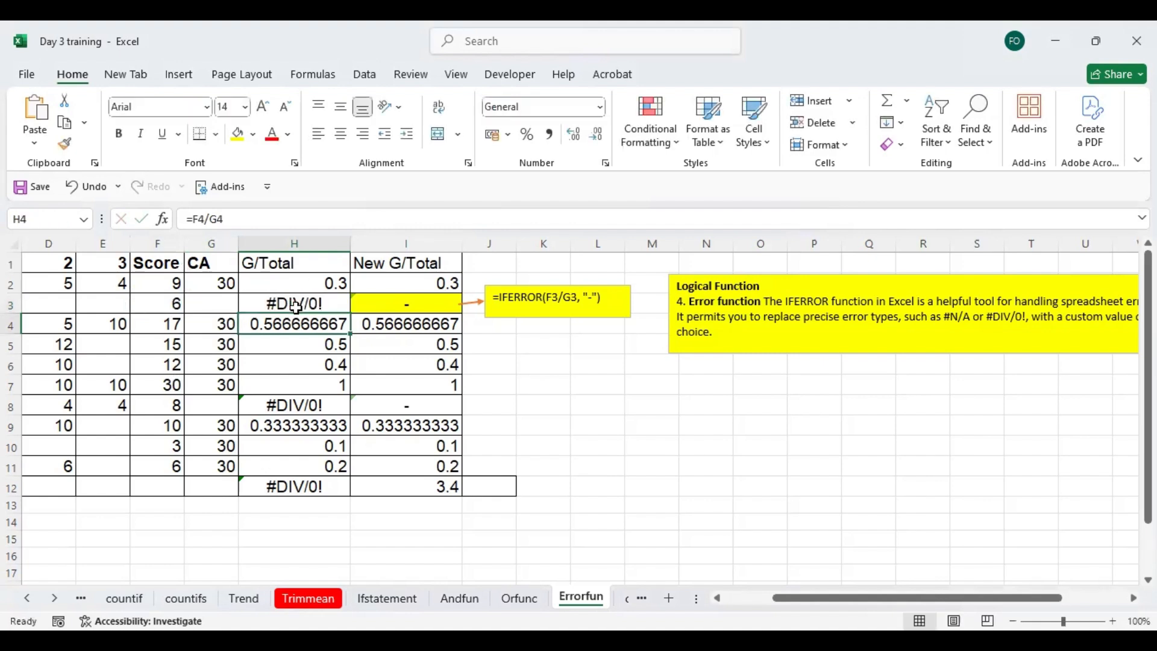
left_click(329, 302)
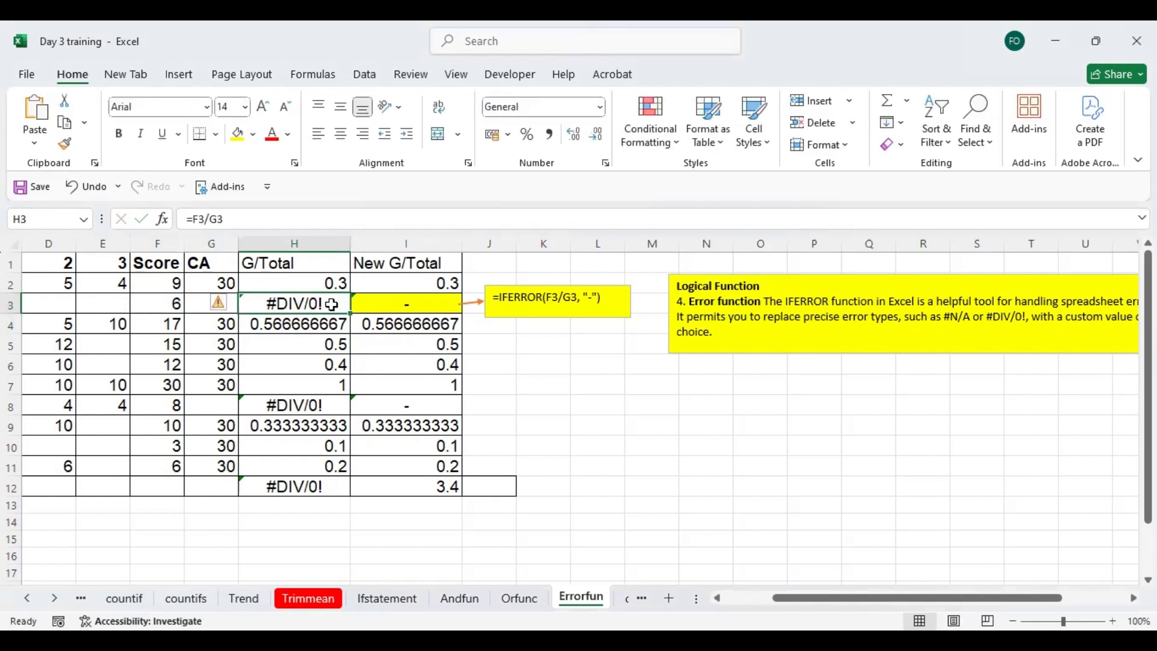
- Enter =SUM(H2:H12) in H13 below the G/Total column and select the cell to check it
left_click(315, 505)
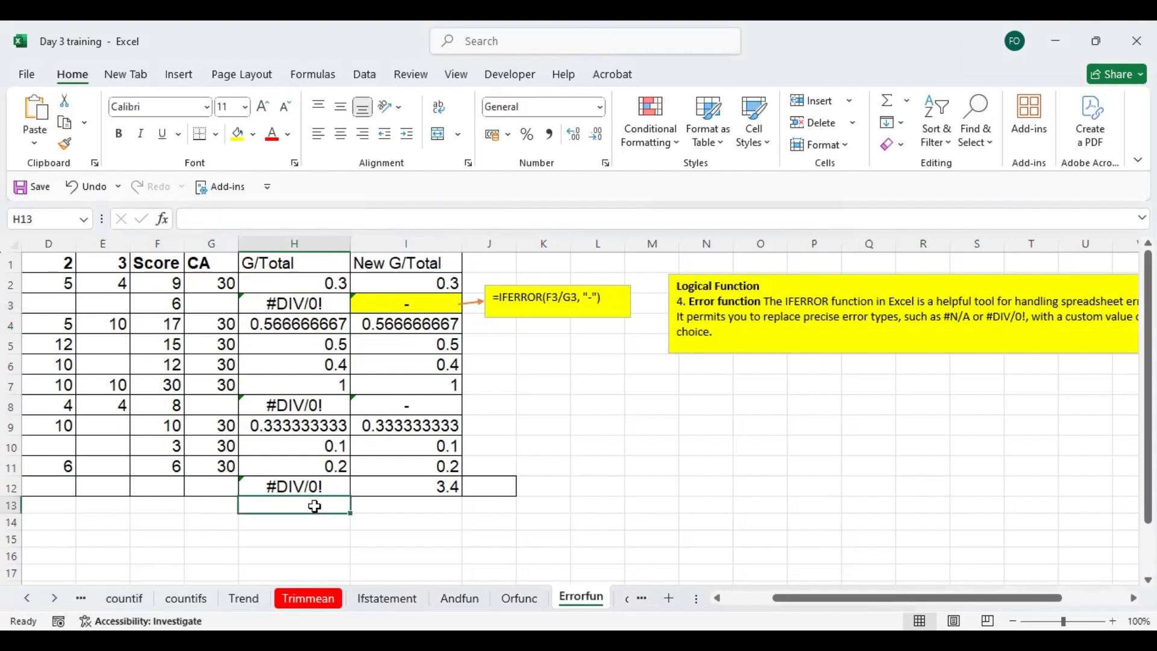
type("=")
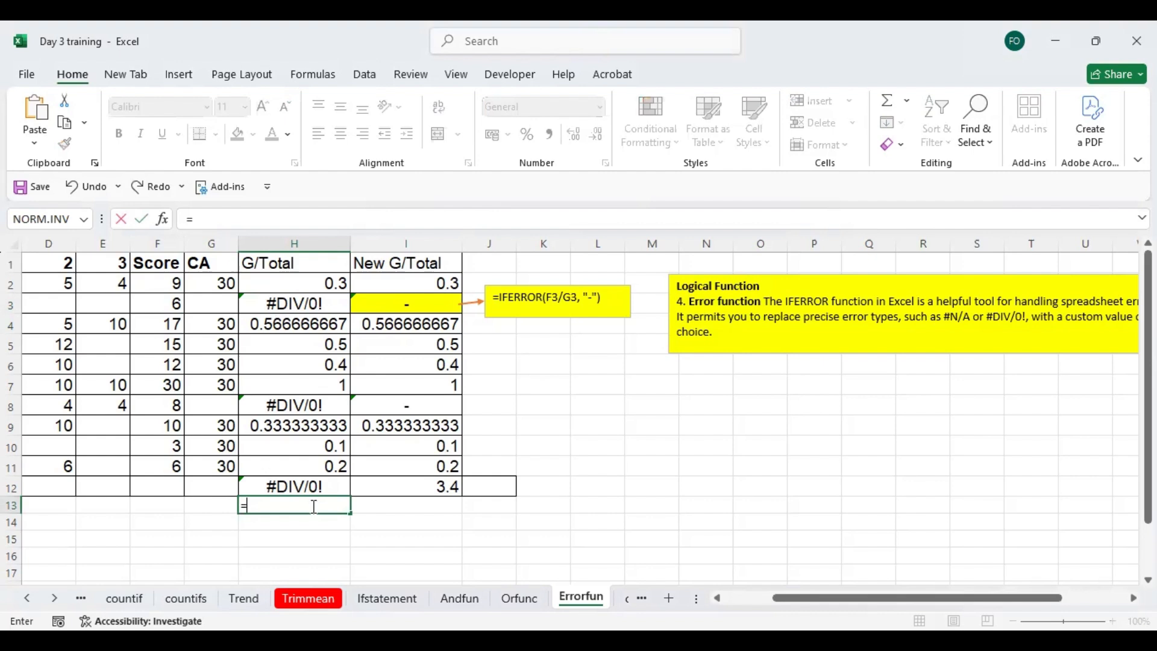
type("sum")
double_click(388, 477)
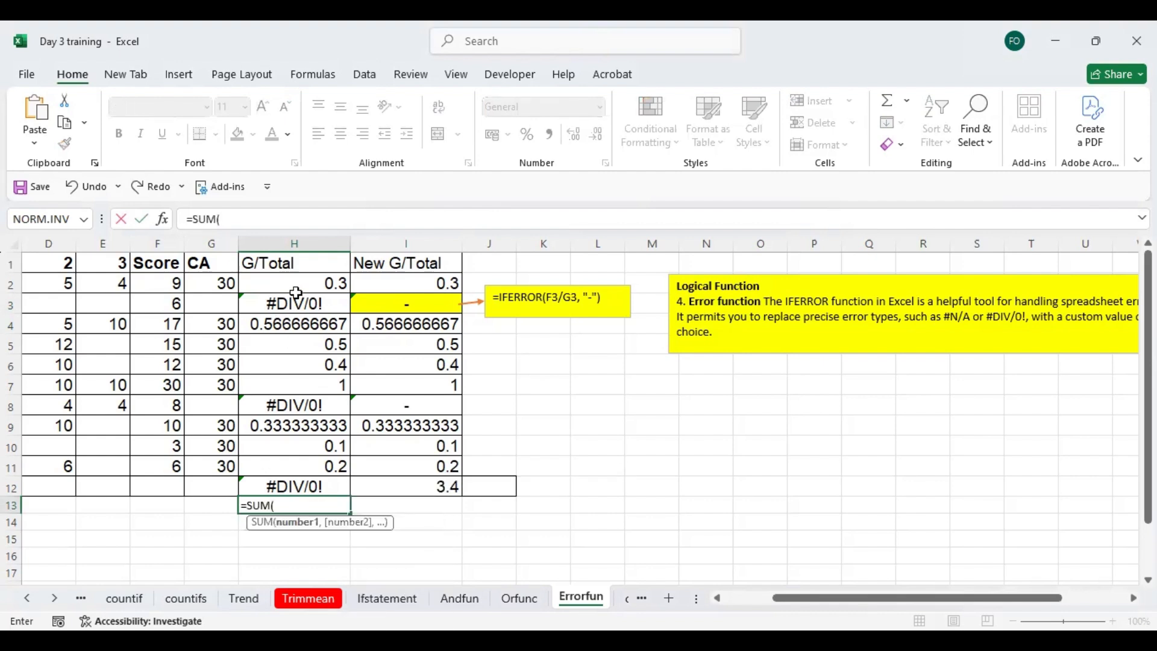
left_click_drag(298, 279, 300, 482)
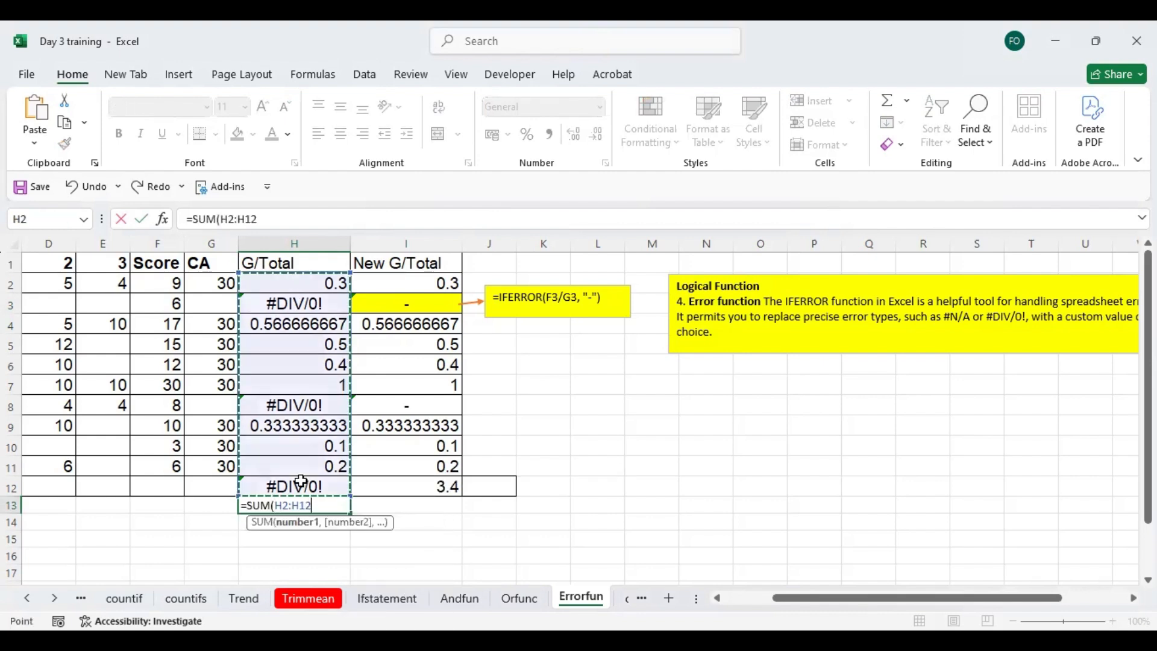
key("Return")
left_click(309, 505)
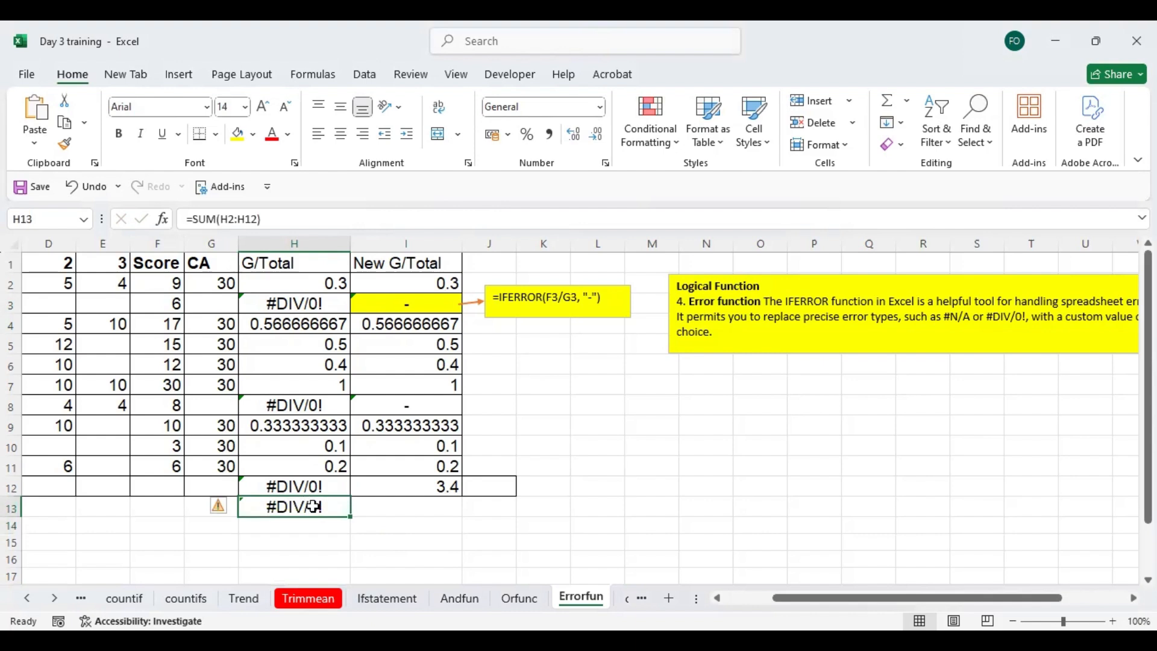
- Inspect the existing IFERROR formula in I3 of the New G/Total column
left_click(401, 302)
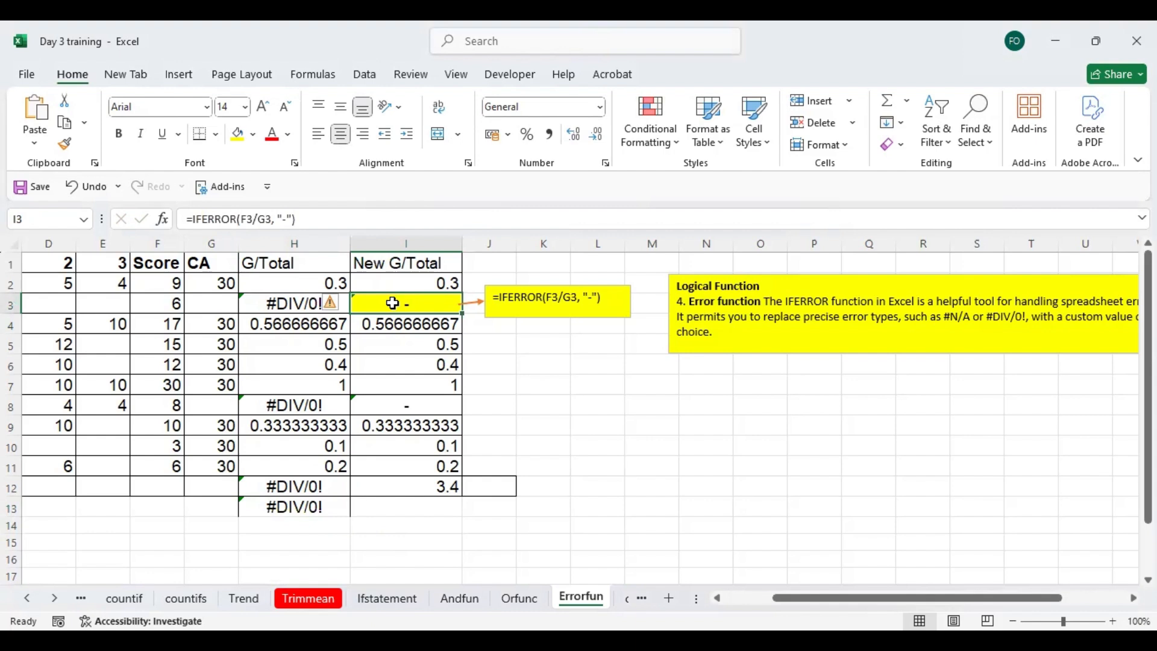
double_click(392, 303)
left_click(512, 341)
left_click(420, 309)
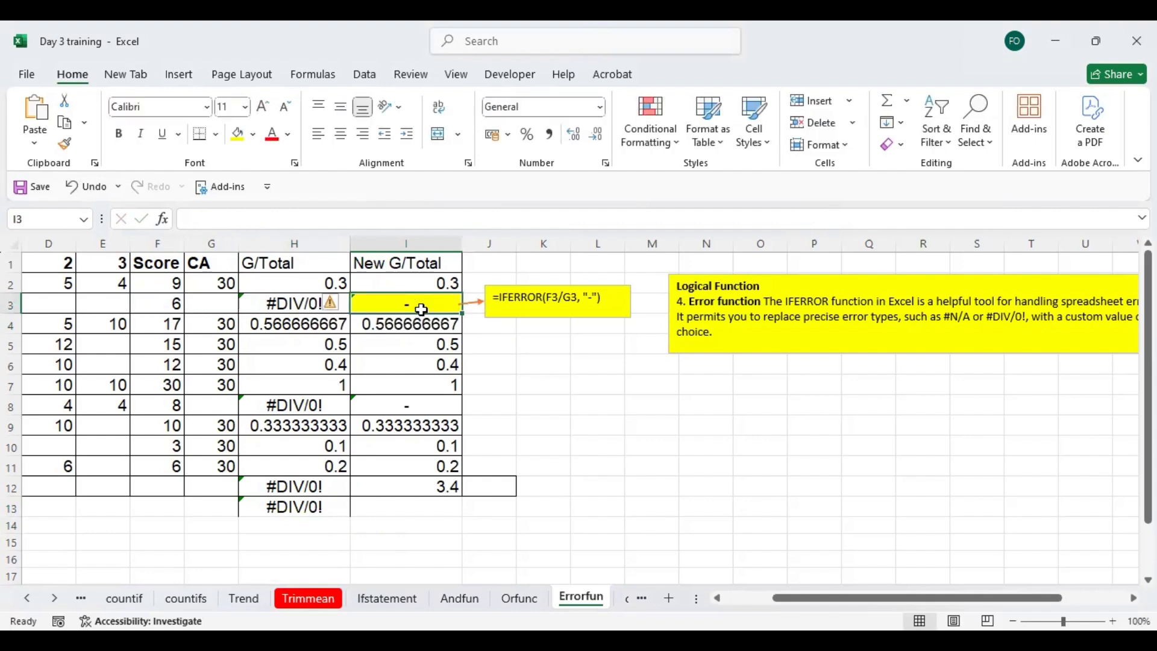
- Re-enter the formula in I3 as =IFERROR(F3/G3,"-") and compare it with the plain division in H3
type("=")
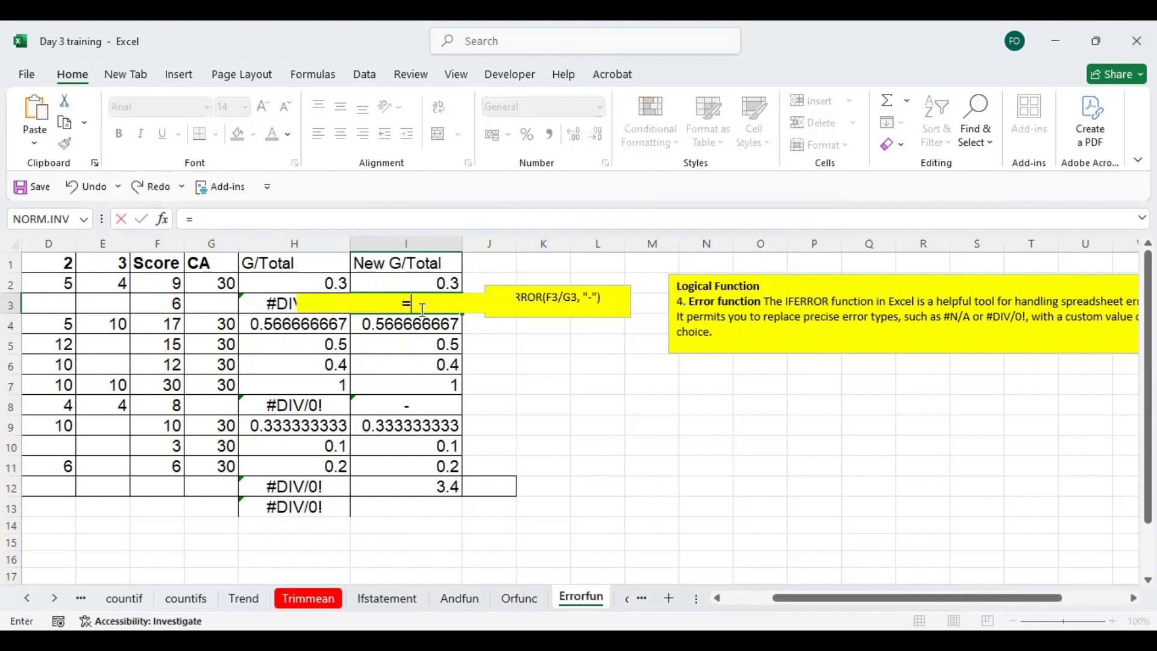
type("ifer")
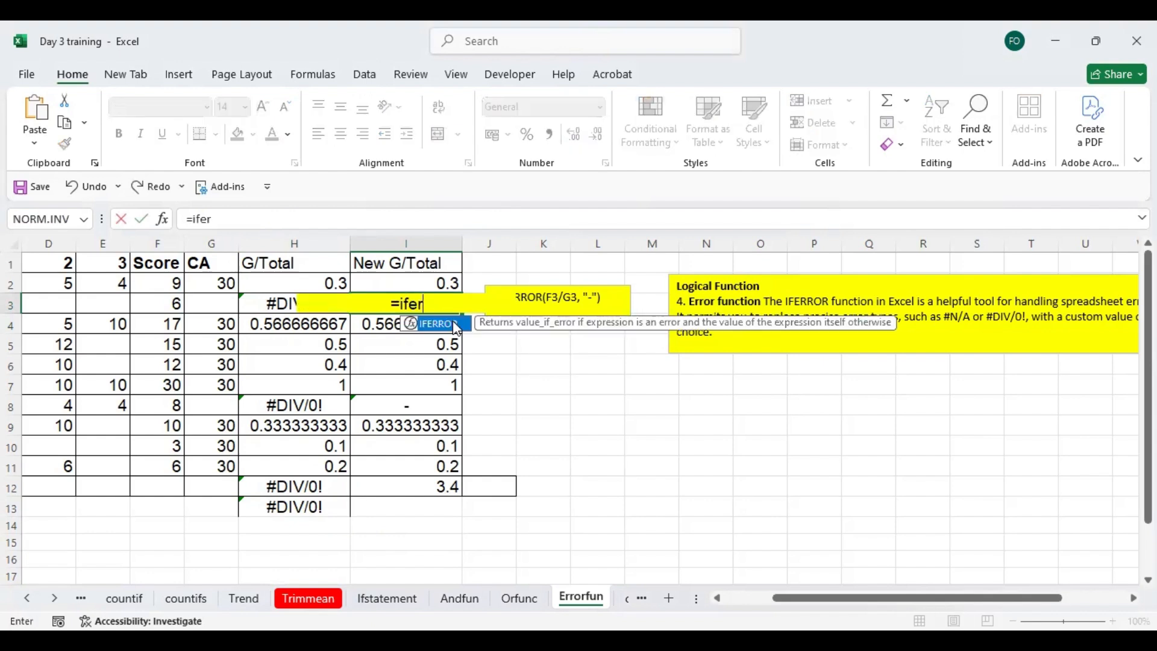
double_click(446, 324)
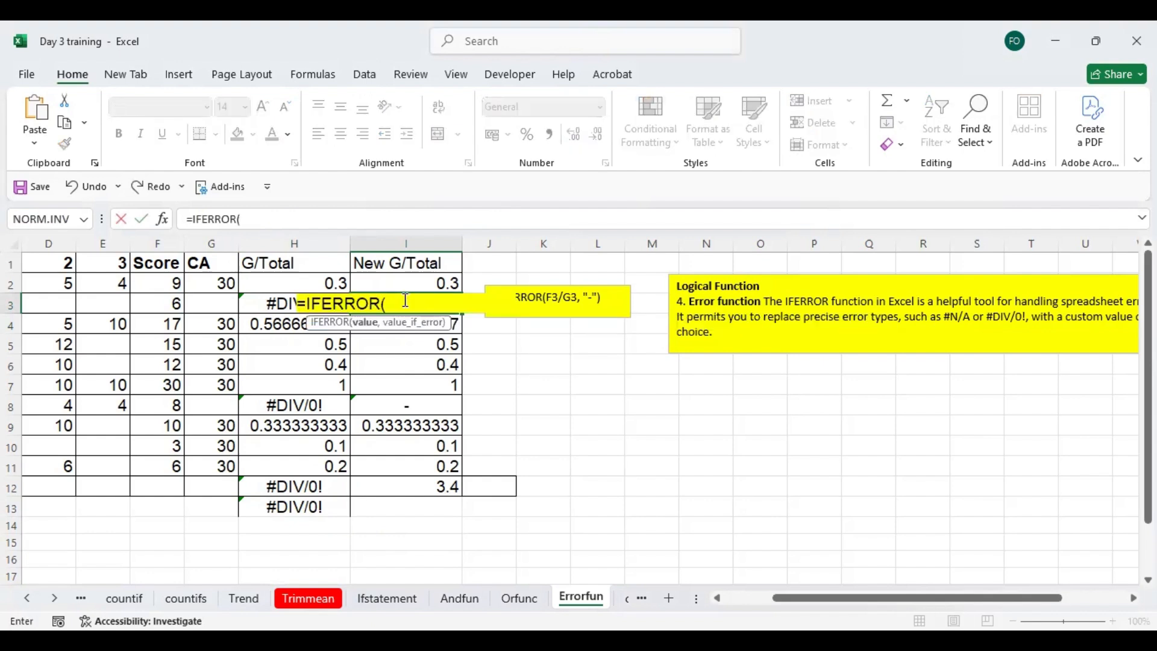
left_click(162, 305)
type("/")
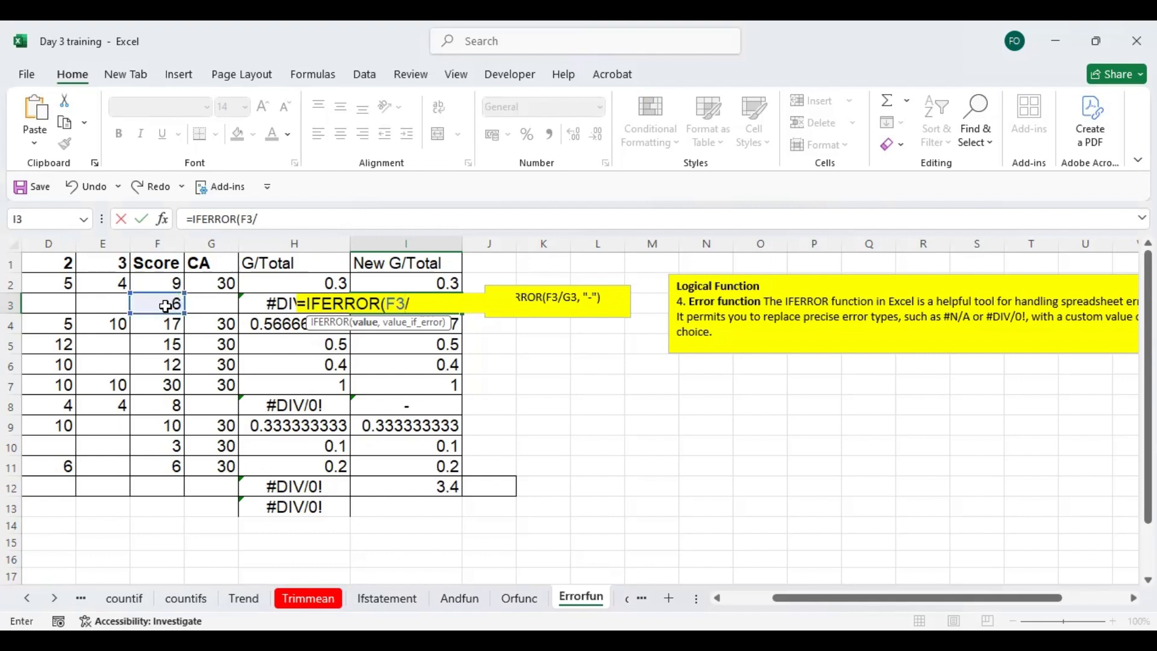
left_click(215, 306)
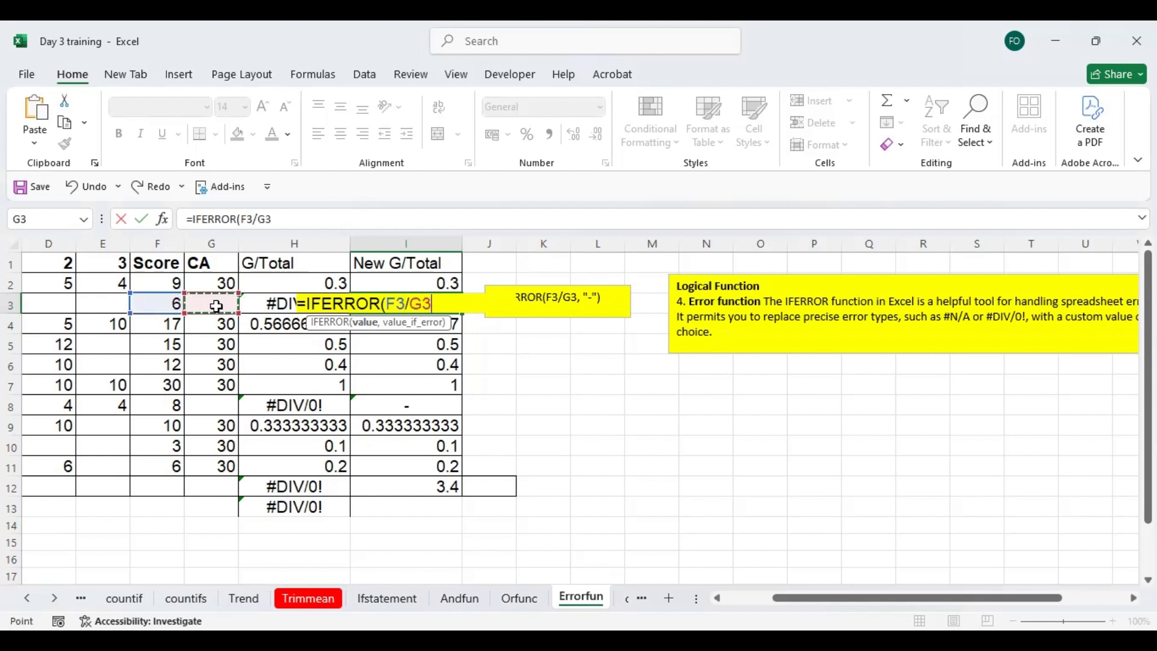
type(",\"")
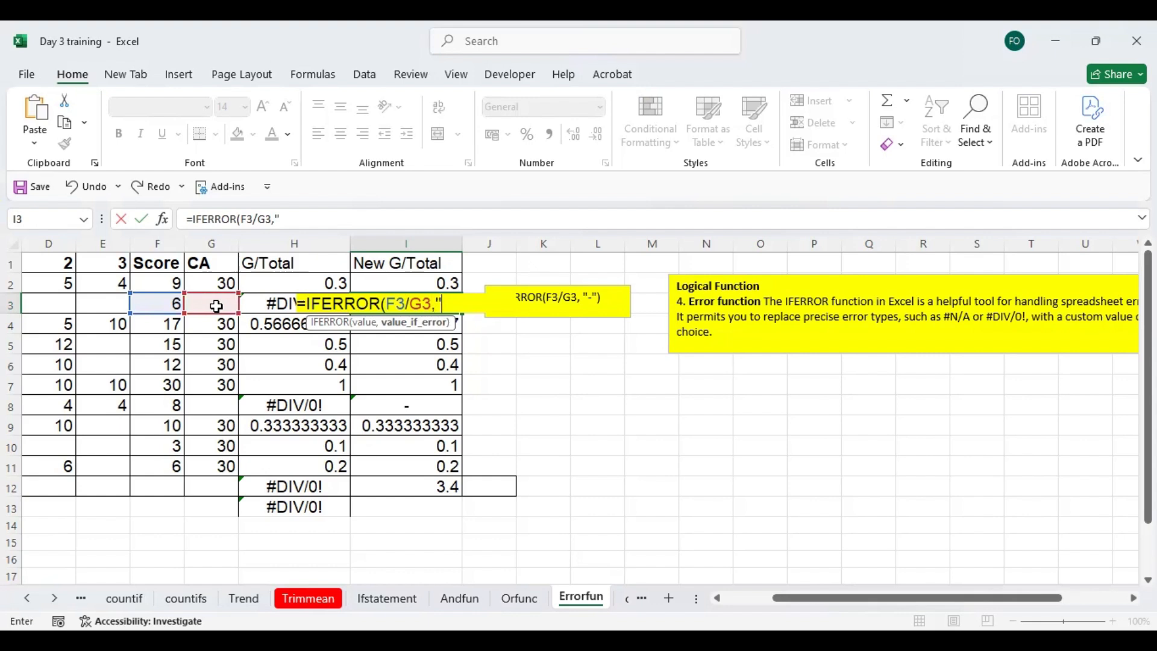
type("-\")")
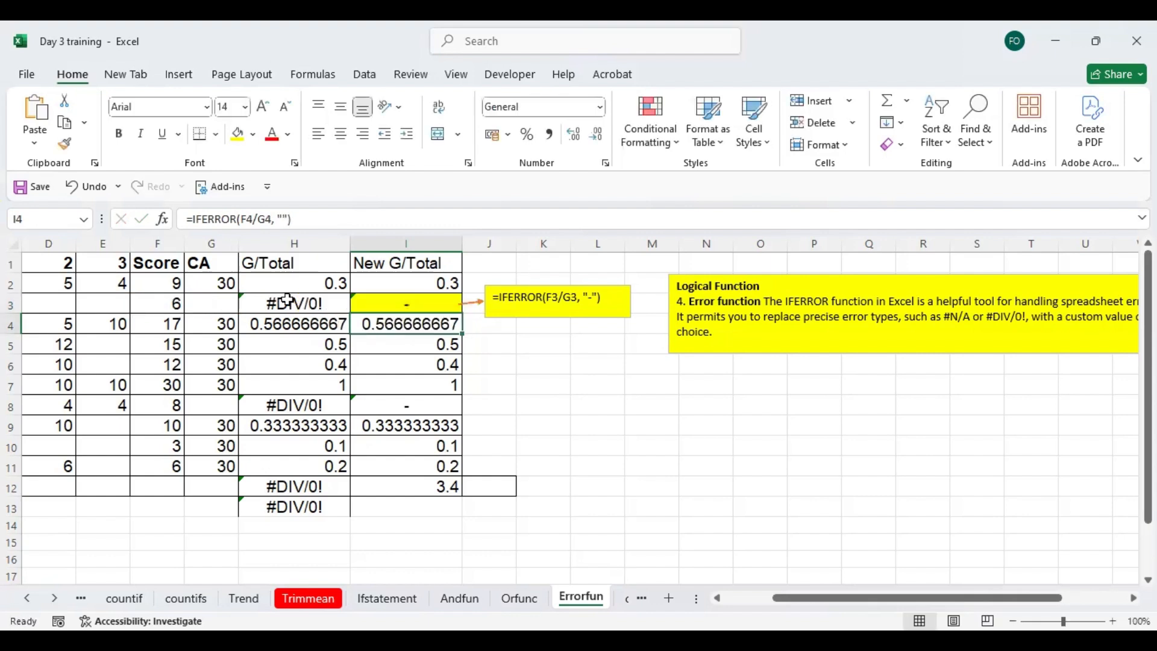
left_click(275, 300)
left_click(421, 309)
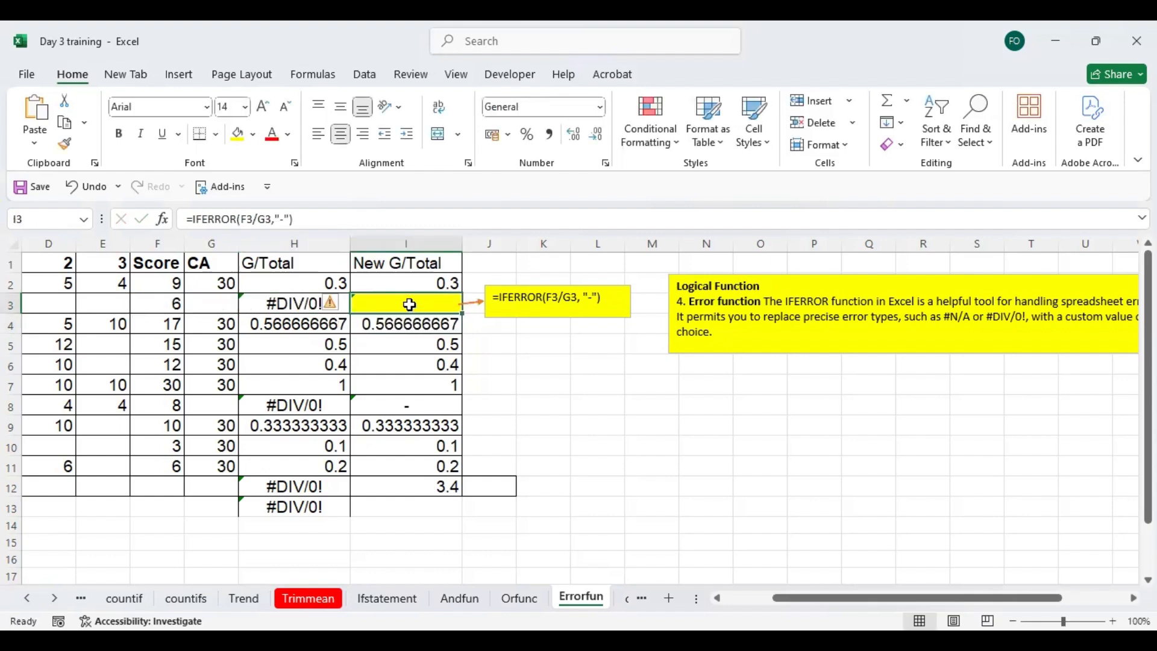
- Change the fallback value in the yellow example text box to "0", giving =IFERROR(F3/G3, "0")
left_click(592, 297)
type("0")
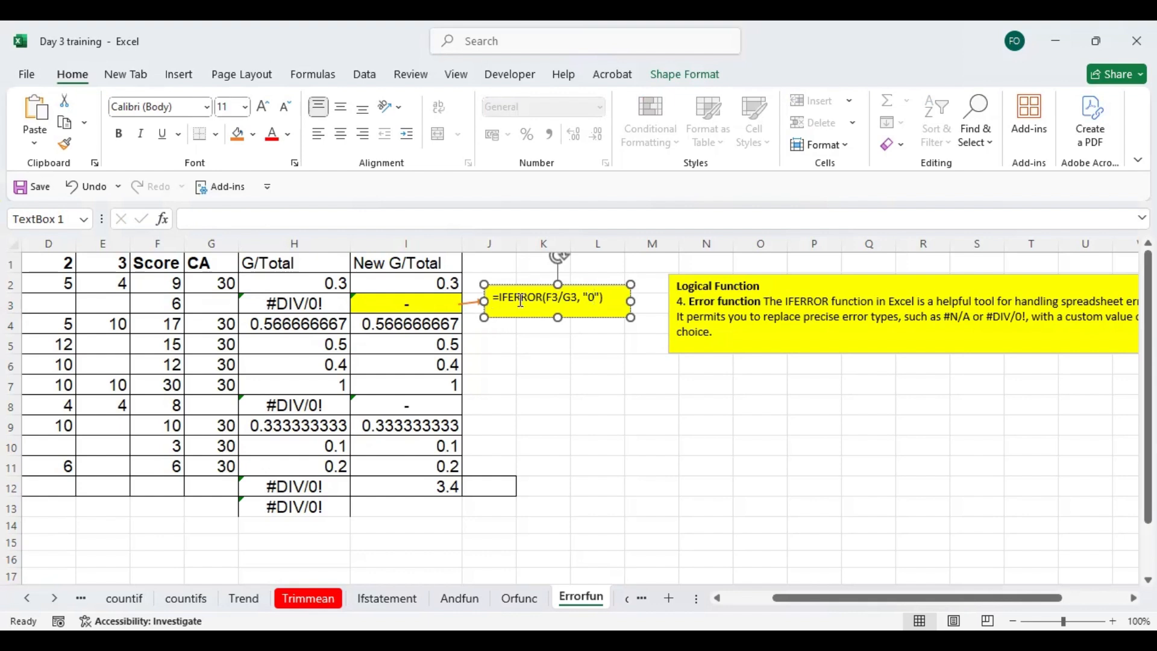
- Restore the example text box's fallback to "-" and change the formula in I3 to =IFERROR(F3/G3,"0")
key("BackSpace")
type("-")
left_click(430, 299)
double_click(448, 301)
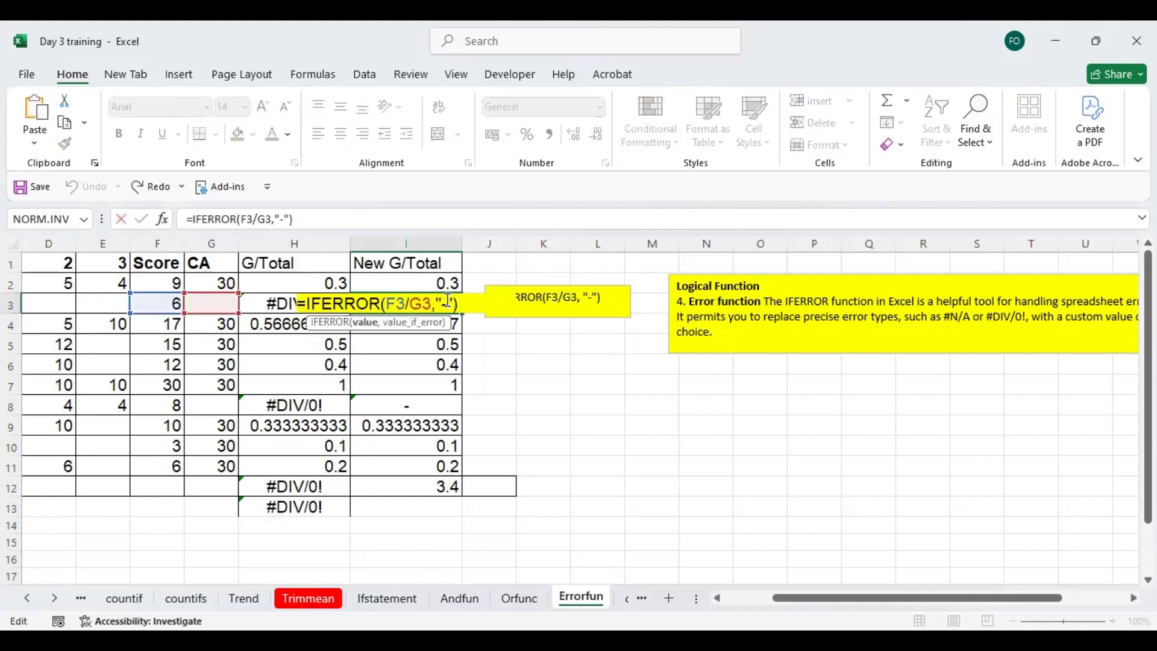
key("BackSpace")
type("0")
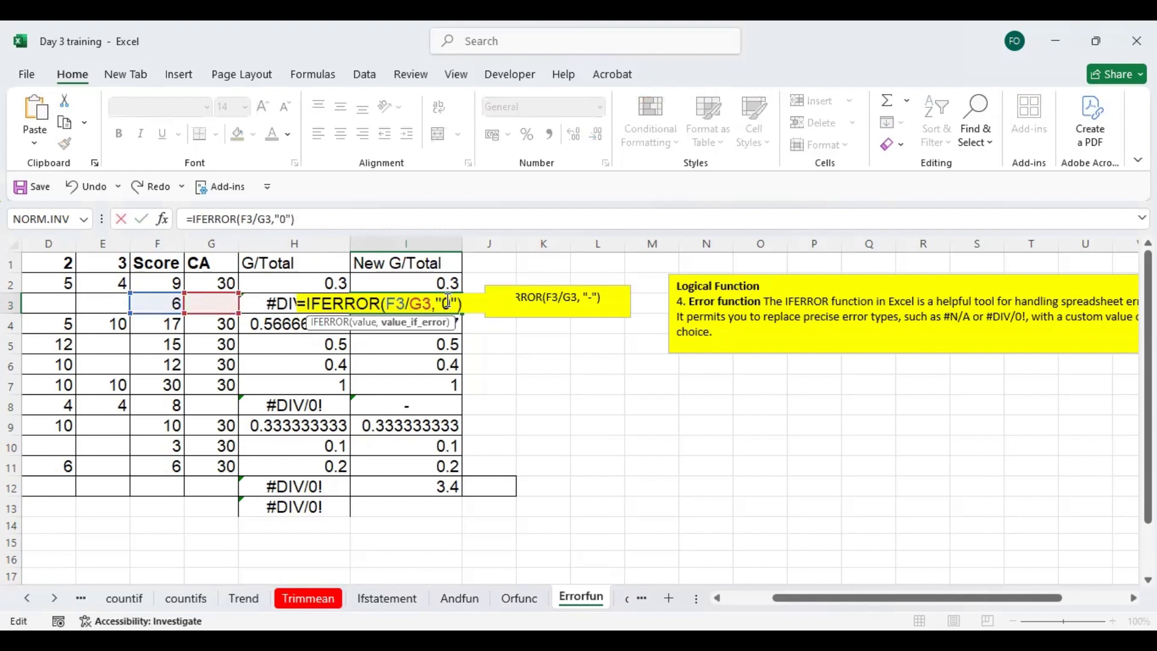
key("ctrl+Return")
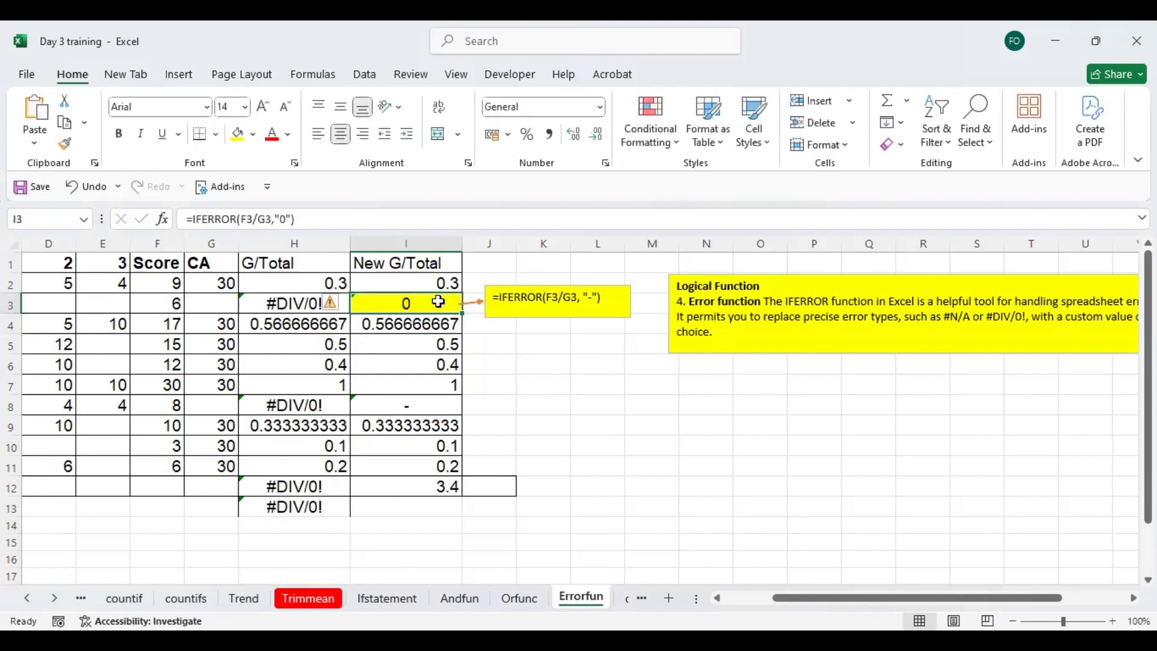
- Enter =SUM(I2:I12) in I13 below the New G/Total column and select the cell to check it
left_click(422, 507)
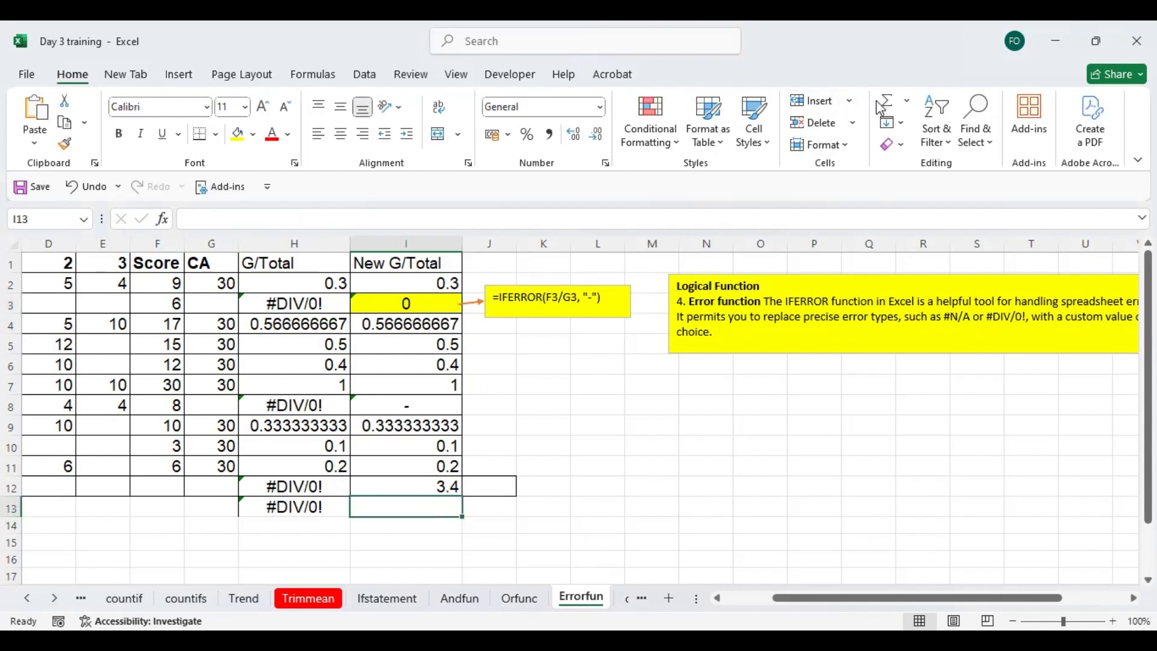
key("alt+equal")
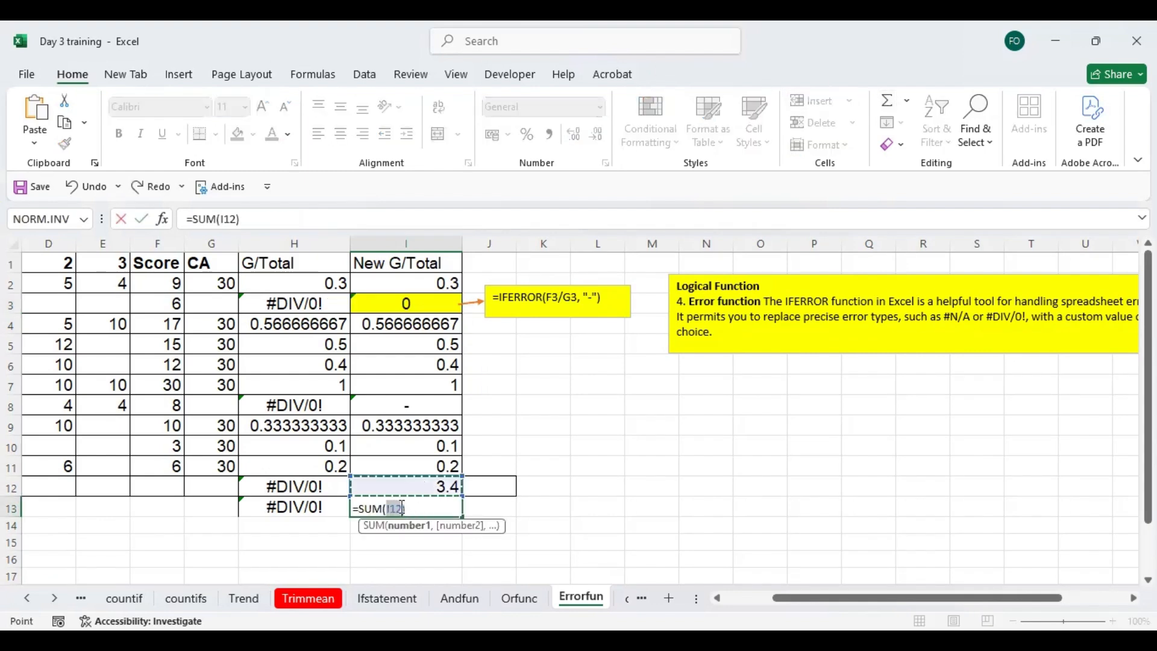
left_click(418, 274)
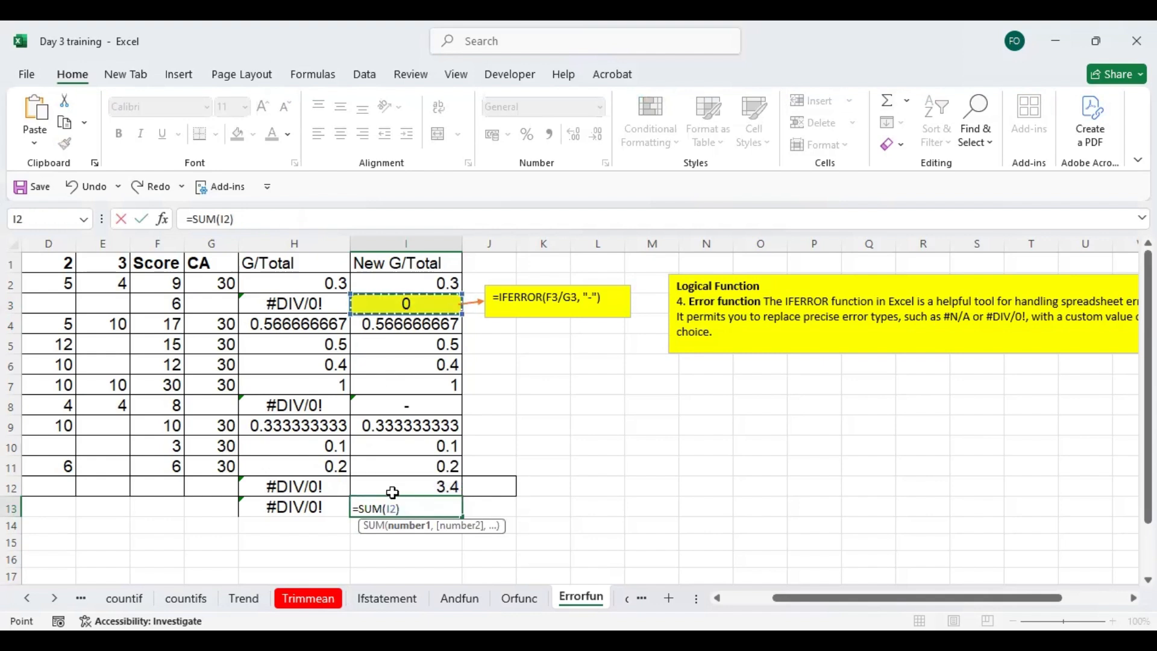
left_click_drag(393, 493, 394, 494)
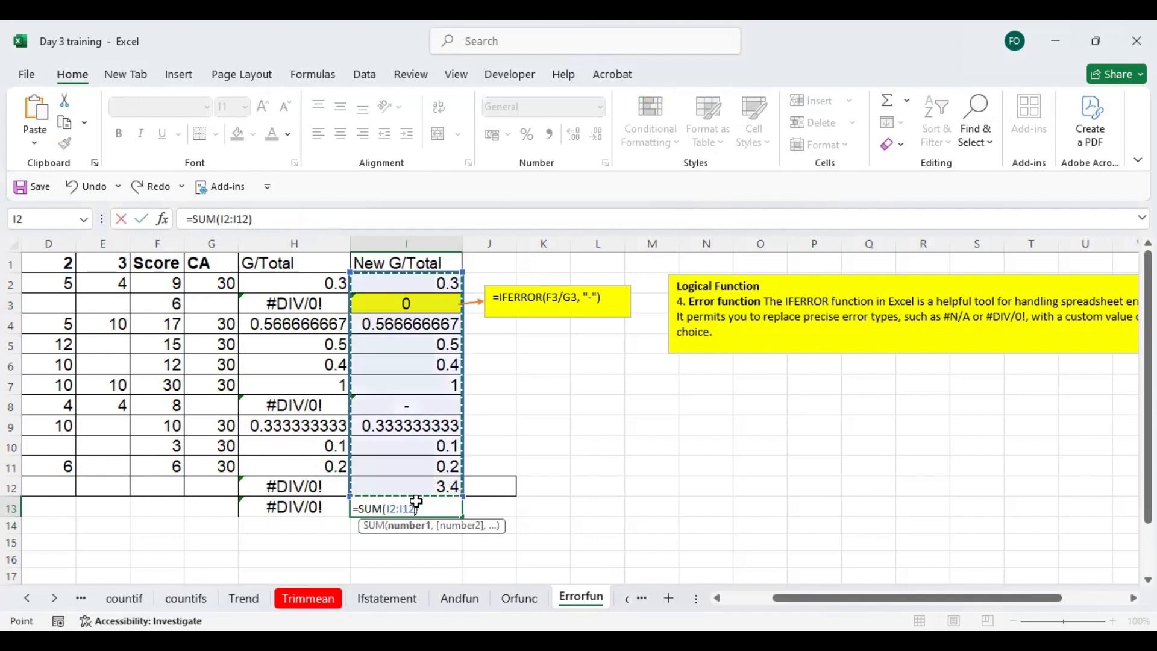
key("Return")
left_click(423, 505)
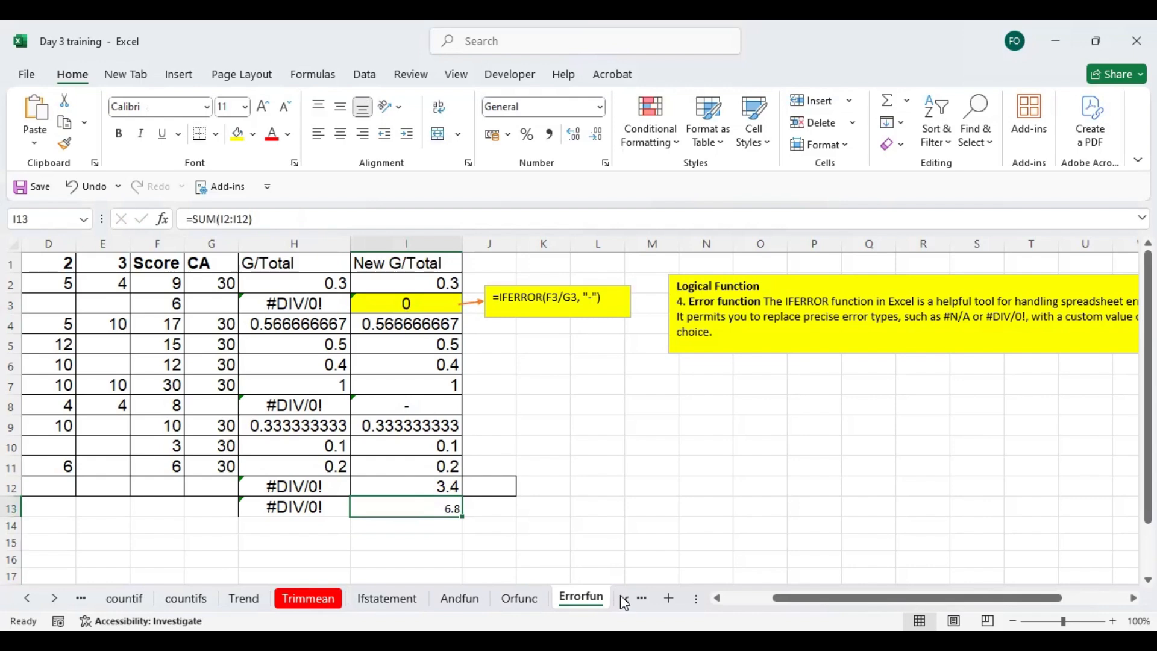
- Go to the concatenatefunc sheet and clear the existing example in E10
left_click(627, 600)
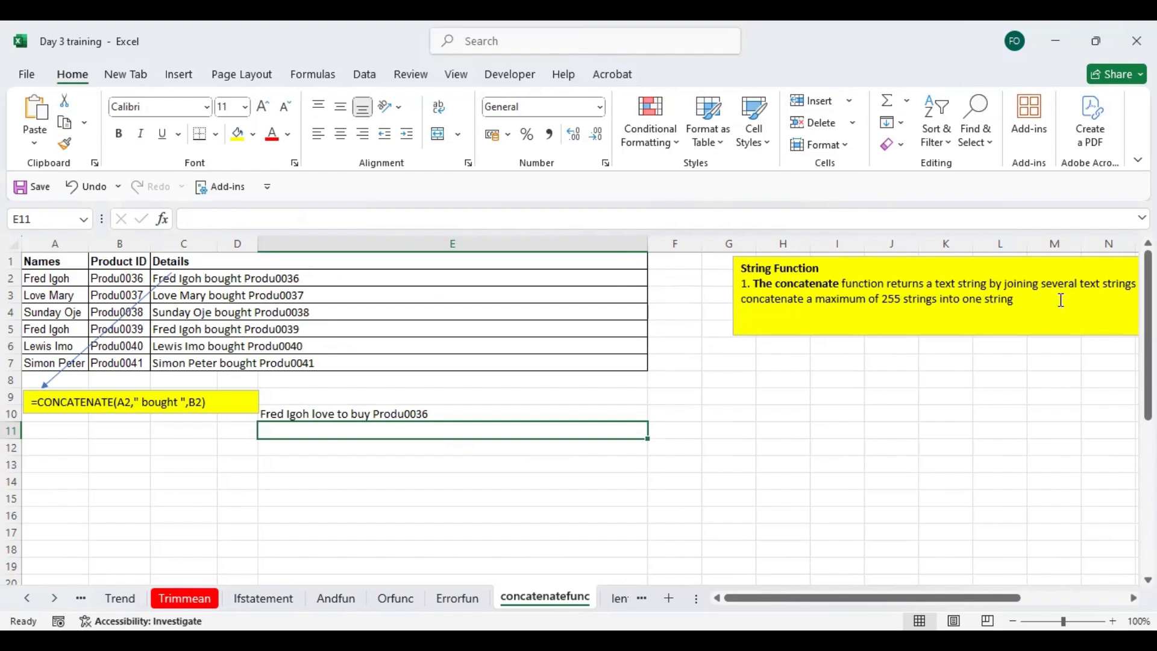
left_click(307, 413)
key("Delete")
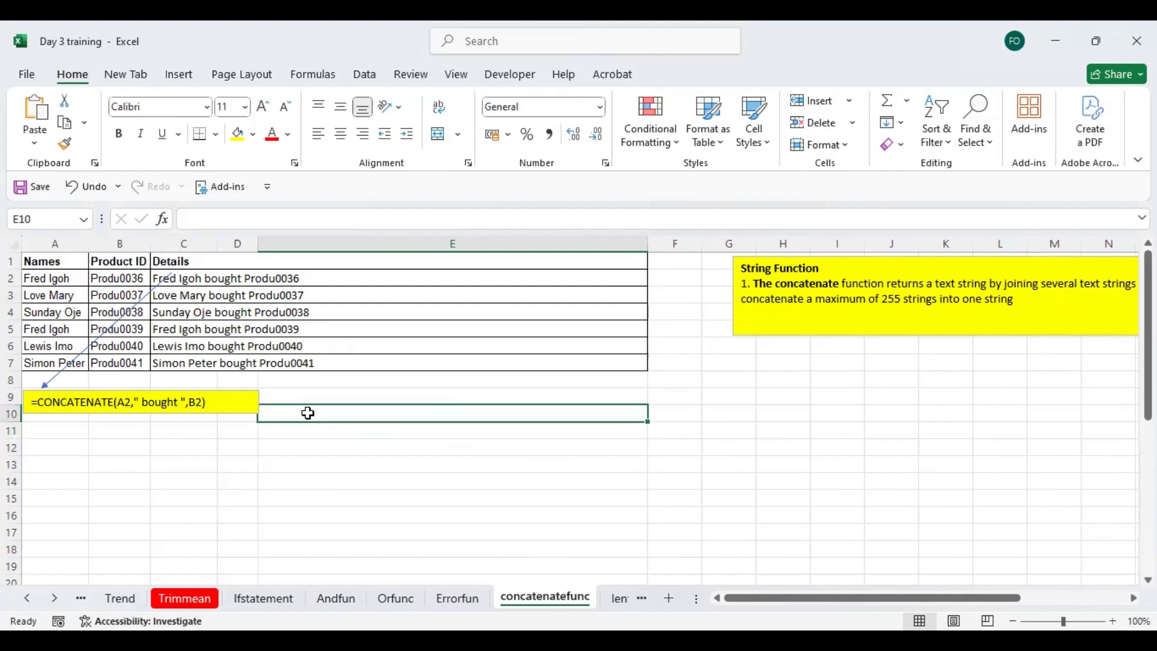
- Enter =CONCAT(A2,"love to buy",B2) in E10 to join the first name and product ID
type("=")
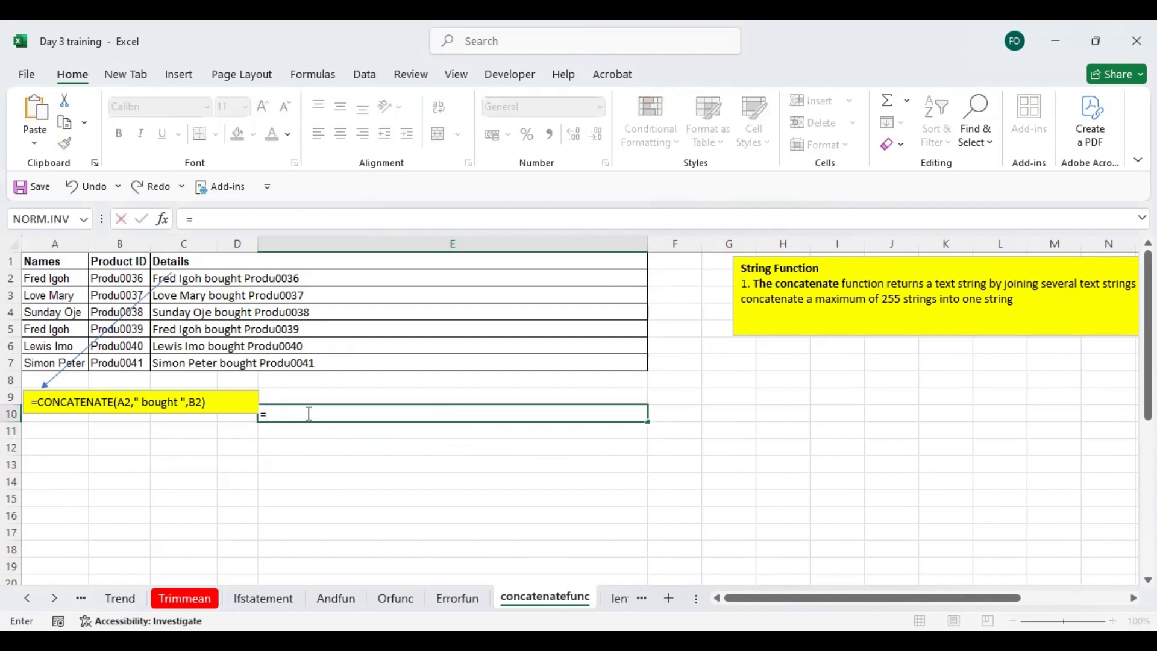
type("con")
key("Tab")
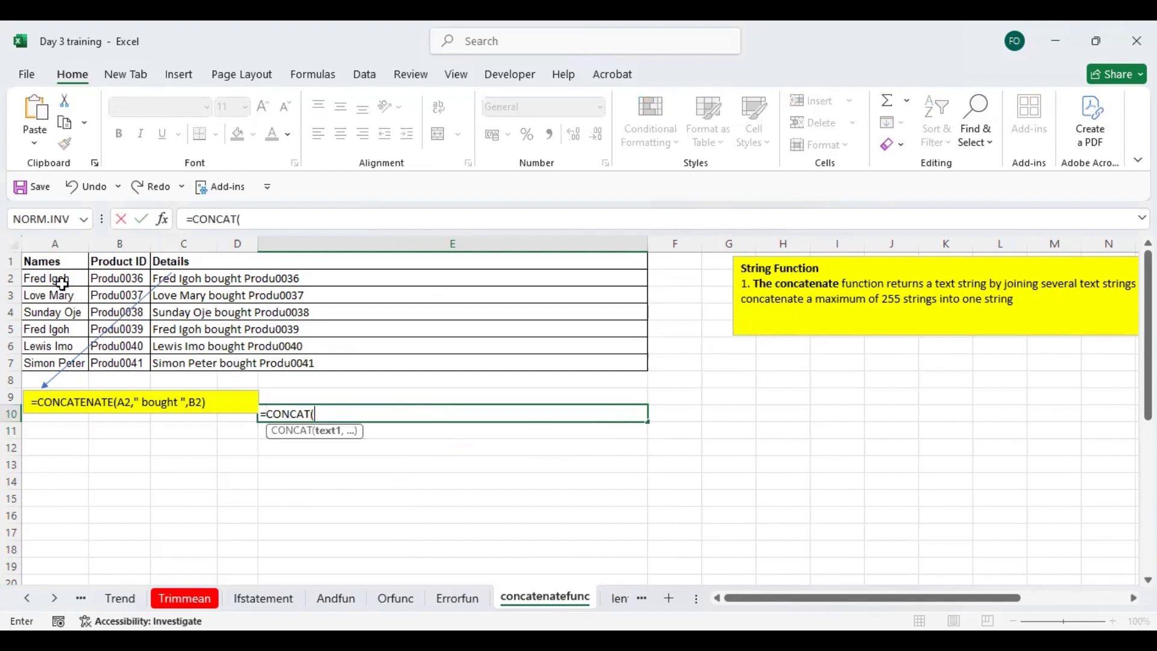
left_click(60, 284)
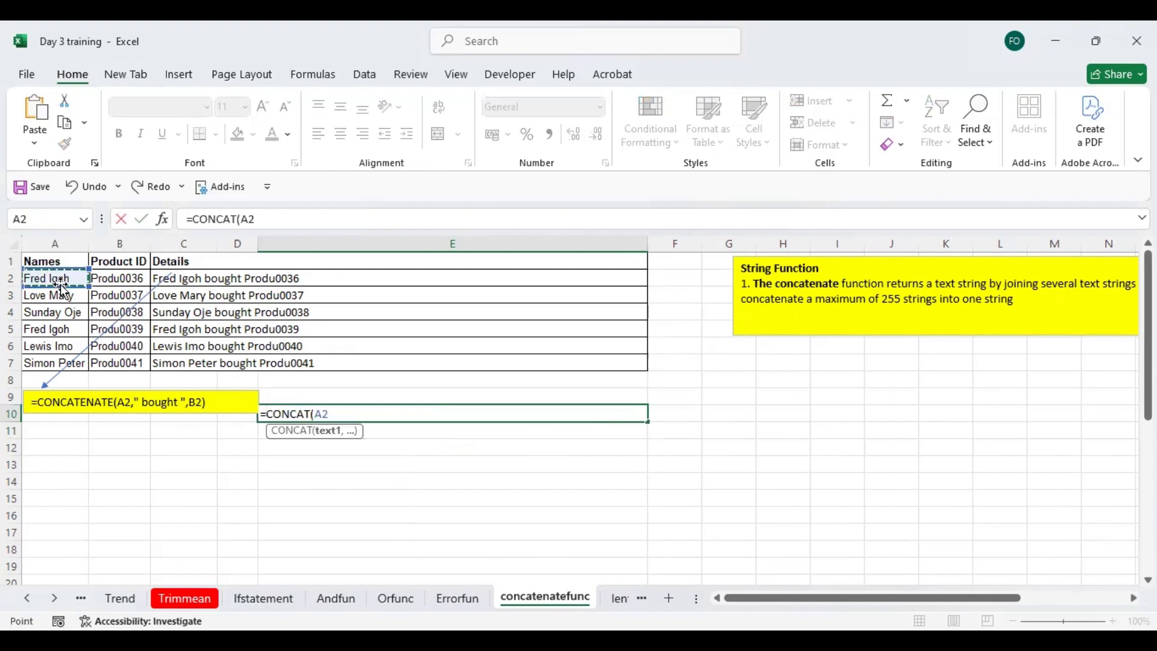
type(",\"")
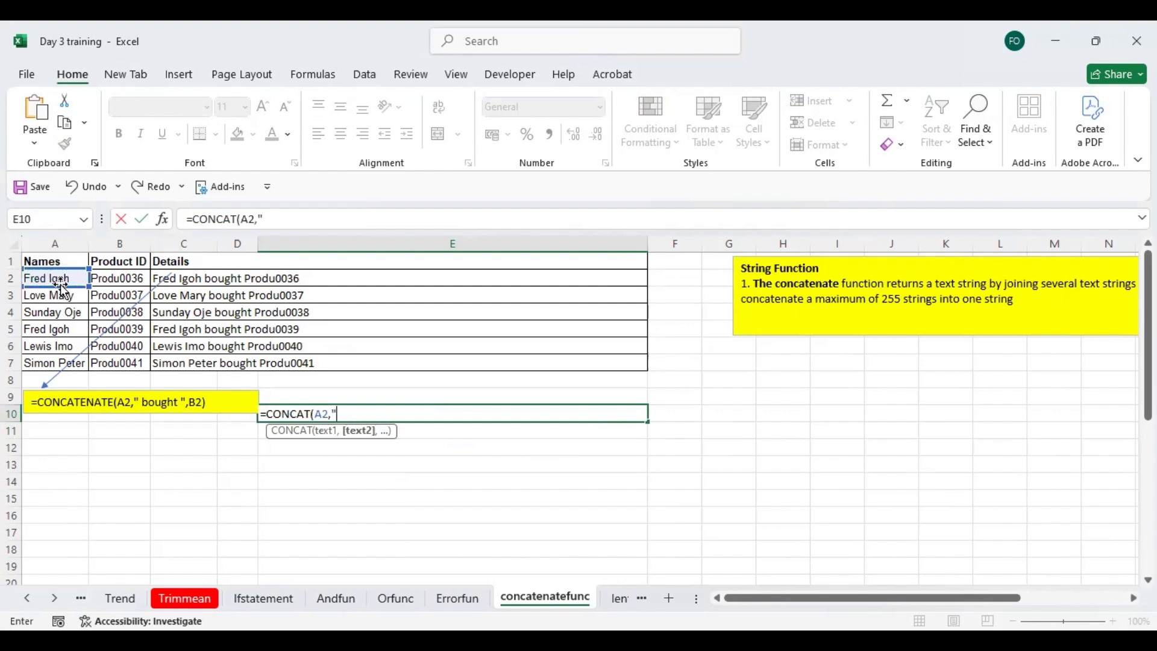
type("love to buy")
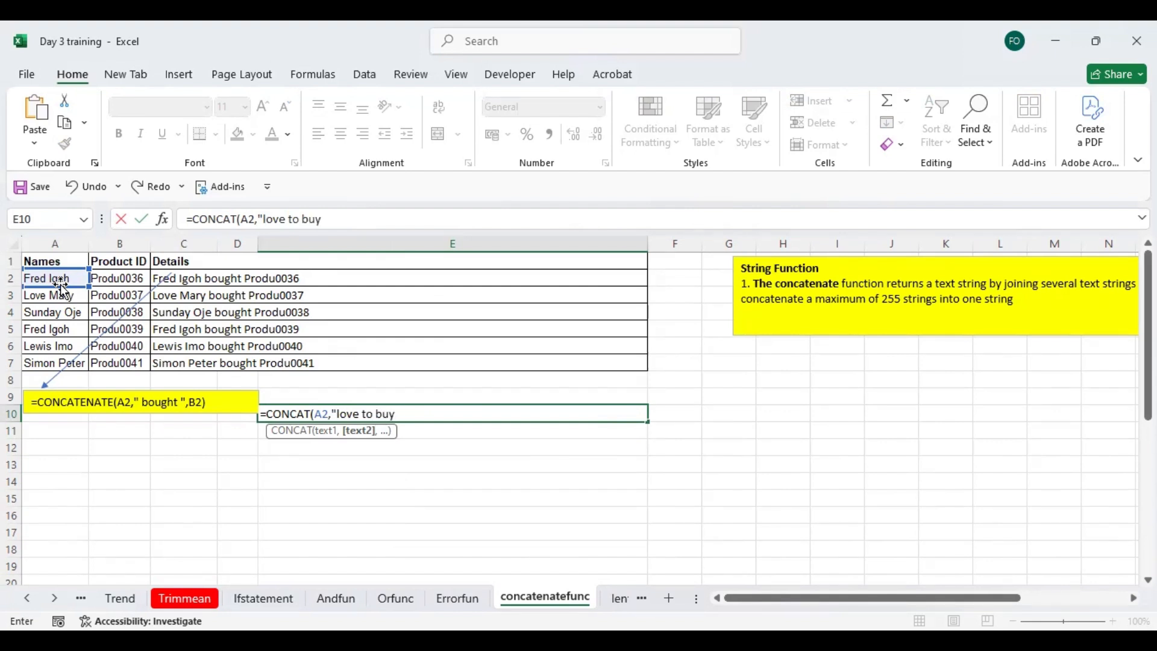
type("\",")
left_click(124, 276)
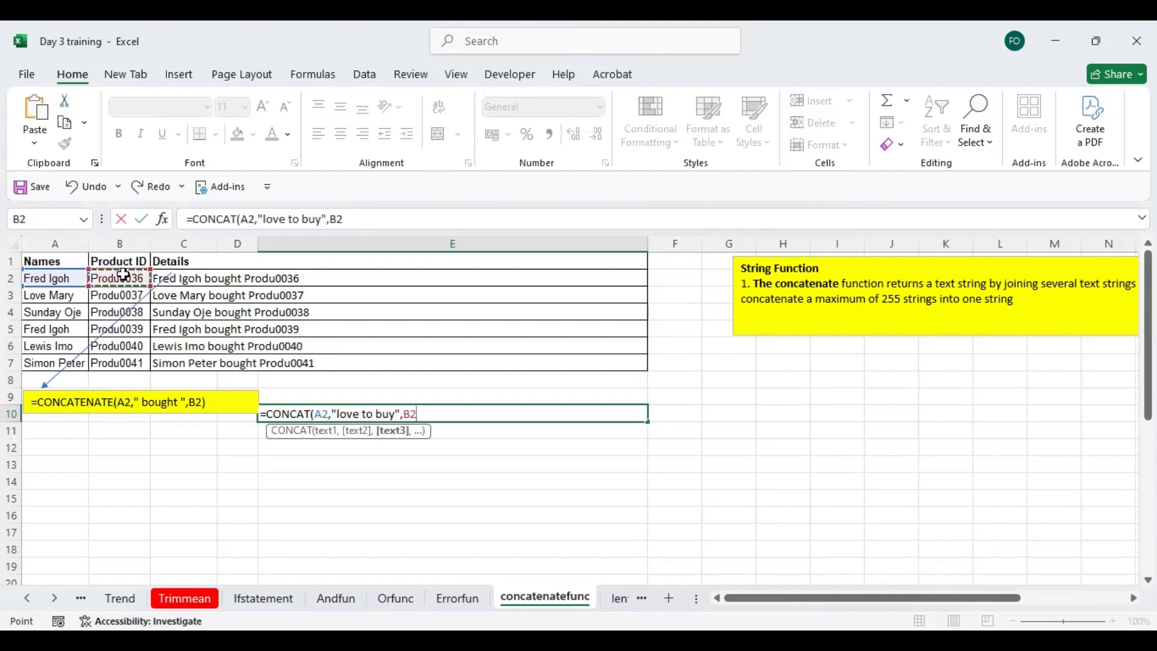
key("Return")
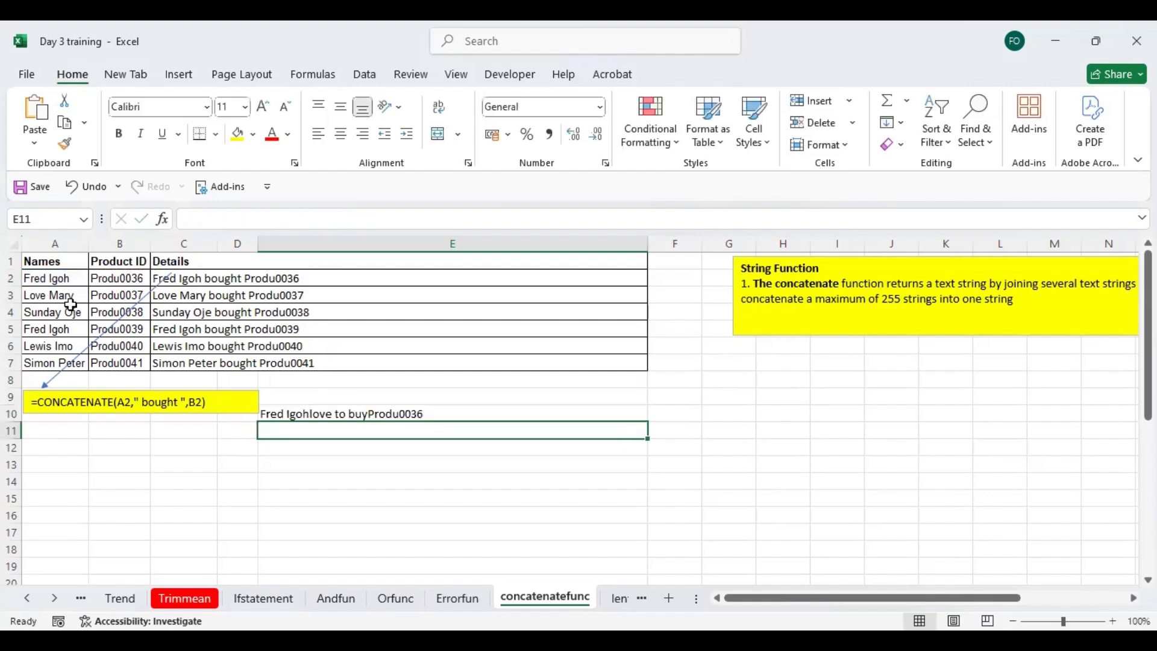
- Replace the person's name in A2 with a different first name to test the linked text
left_click(56, 279)
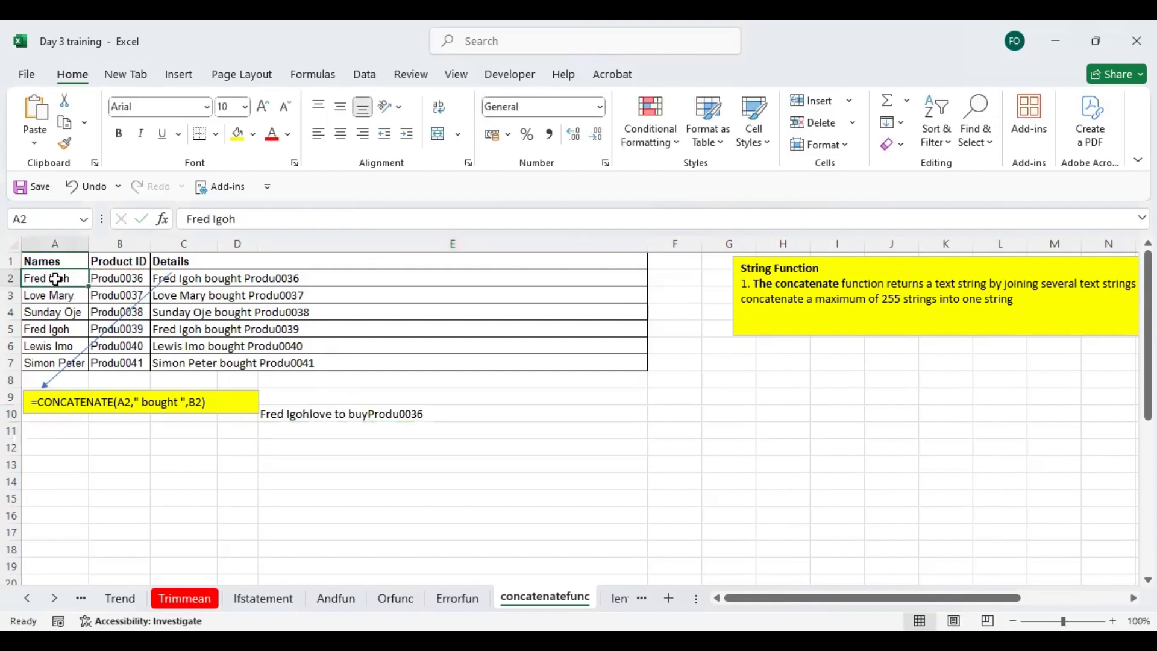
type("Jmae")
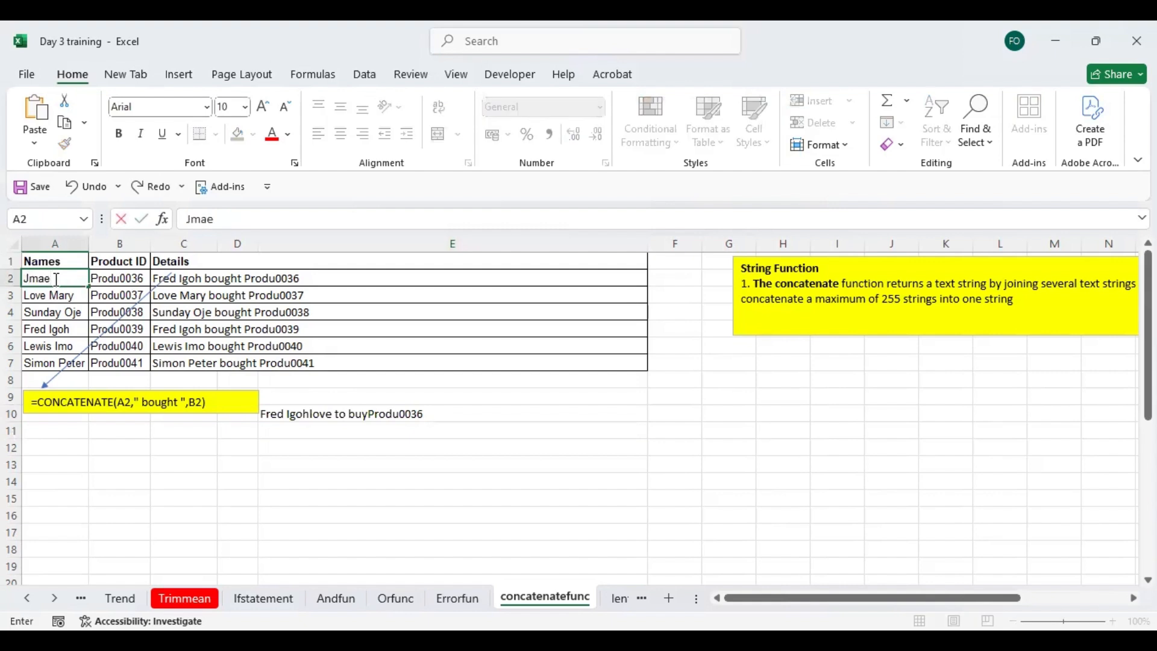
key("BackSpace")
key("BackSpace")
key("BackSpace")
type("ames")
key("Return")
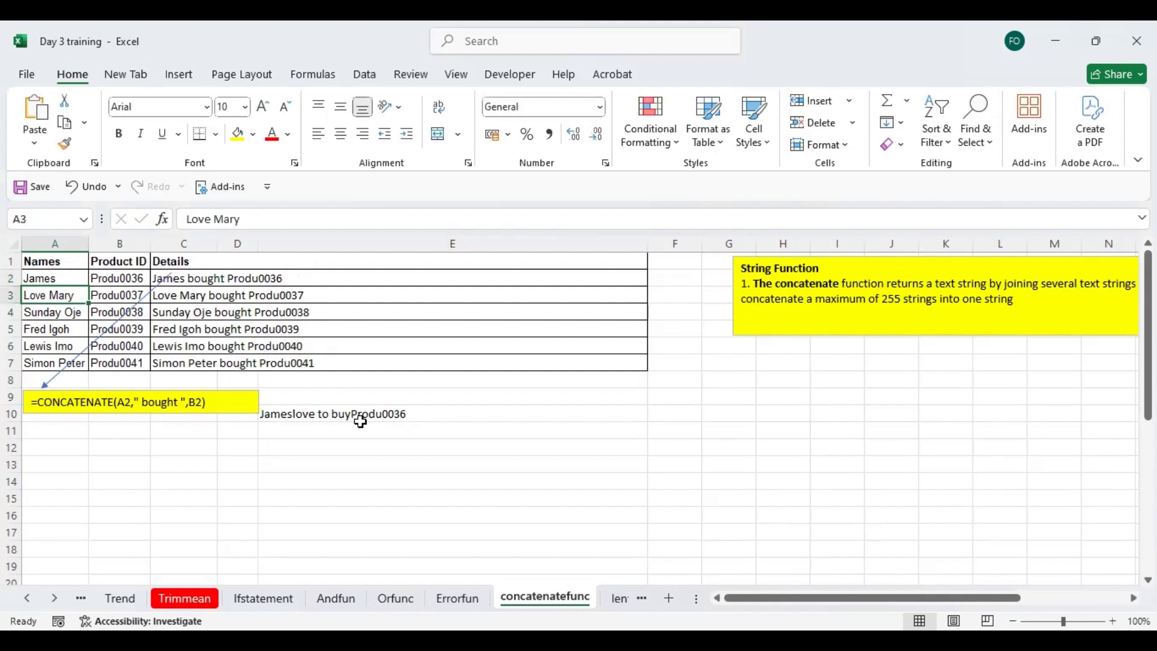
- Add a leading space to the joining text in E10, giving =CONCAT(A2," love to buy",B2)
left_click(303, 412)
key("Down")
key("Down")
key("Down")
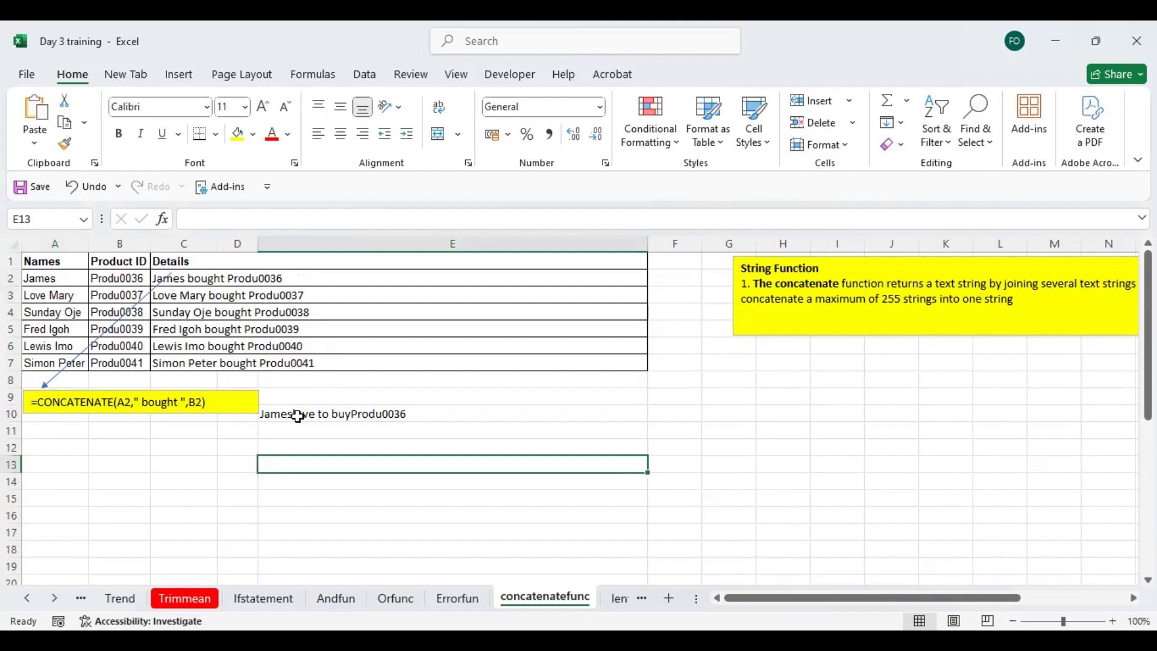
left_click(297, 416)
double_click(297, 416)
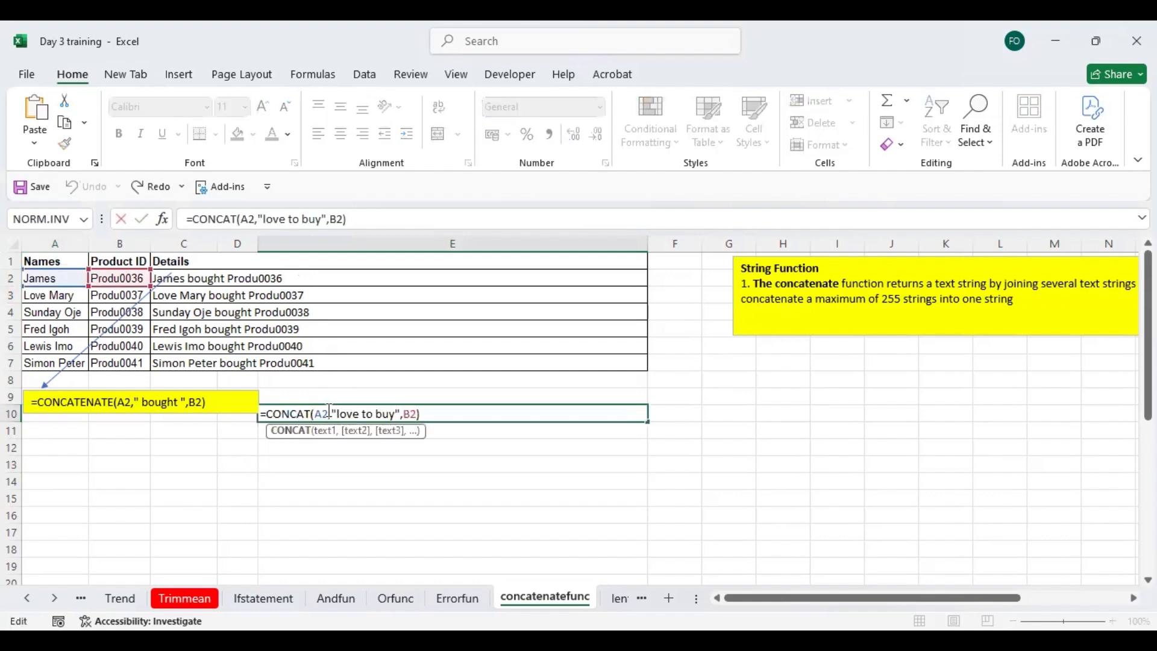
left_click(338, 414)
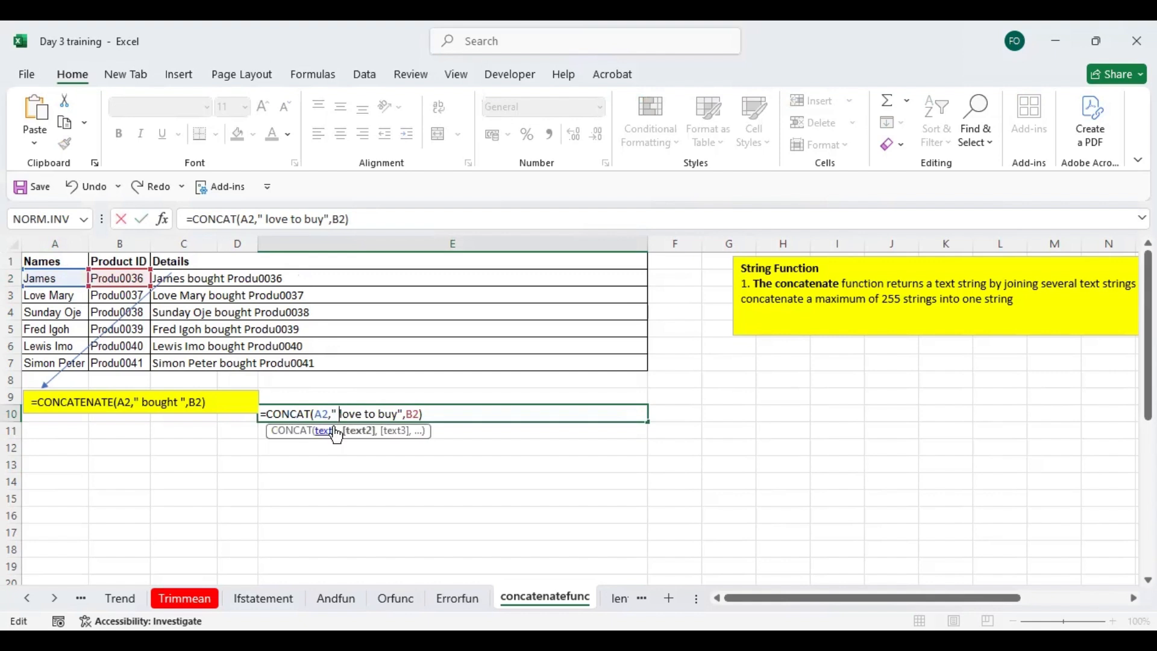
left_click(308, 451)
left_click(368, 412)
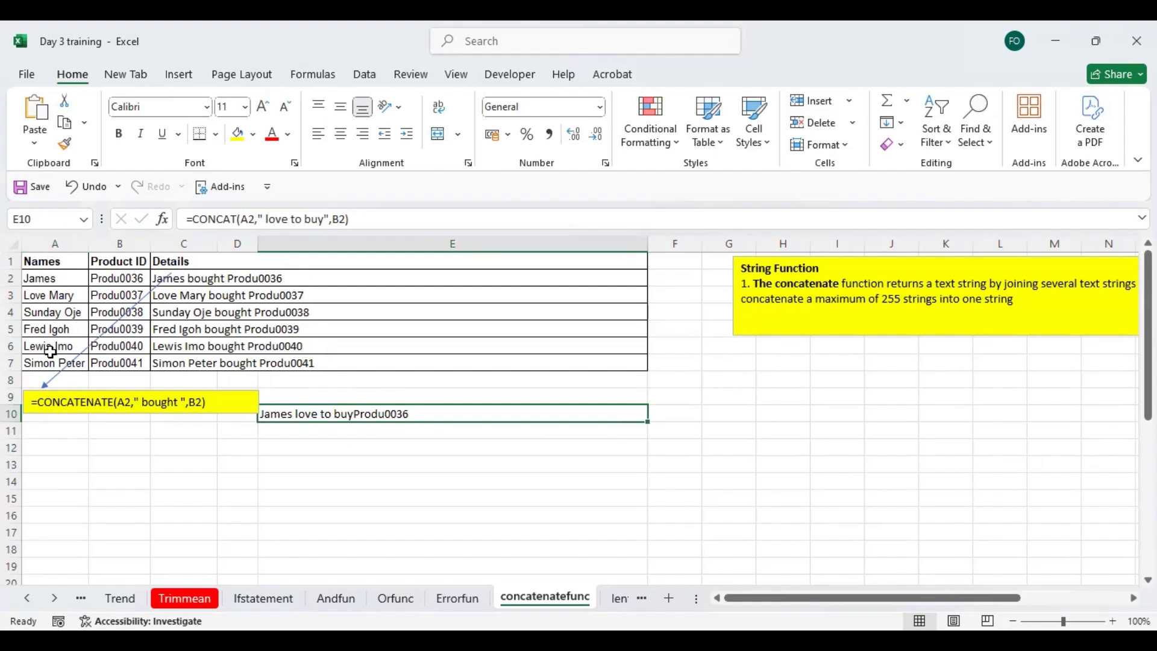
- Go to the lenfun sheet and enter =LEN(E7) in H7 to count the characters of the row 7 details
left_click(619, 602)
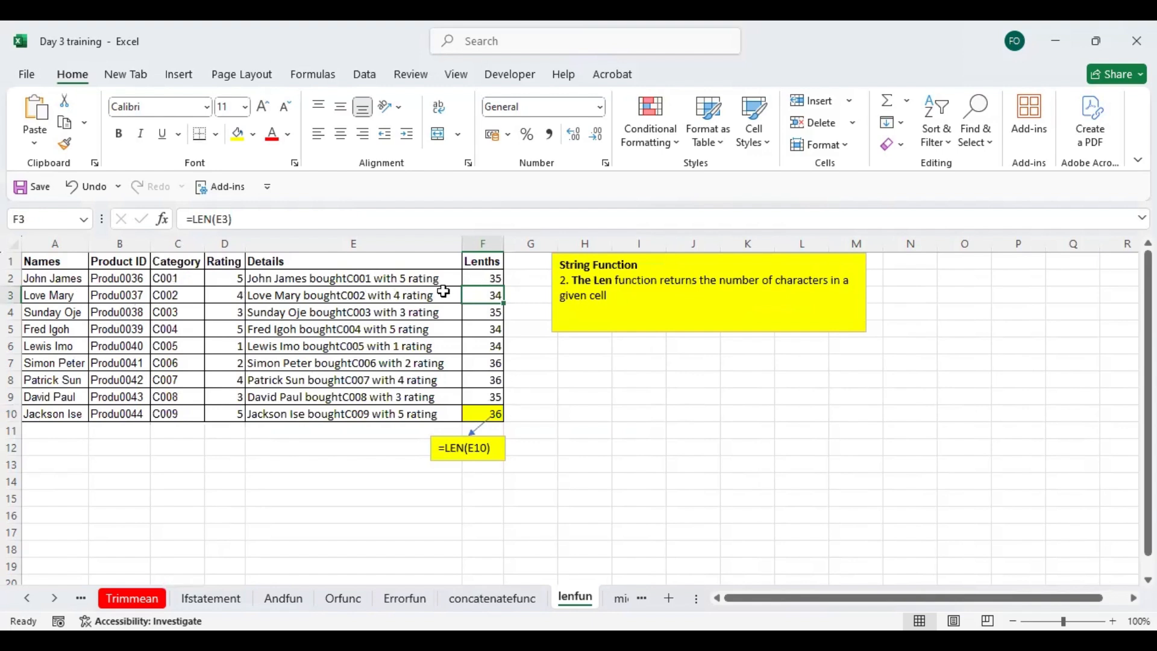
left_click(488, 275)
double_click(581, 364)
type("=")
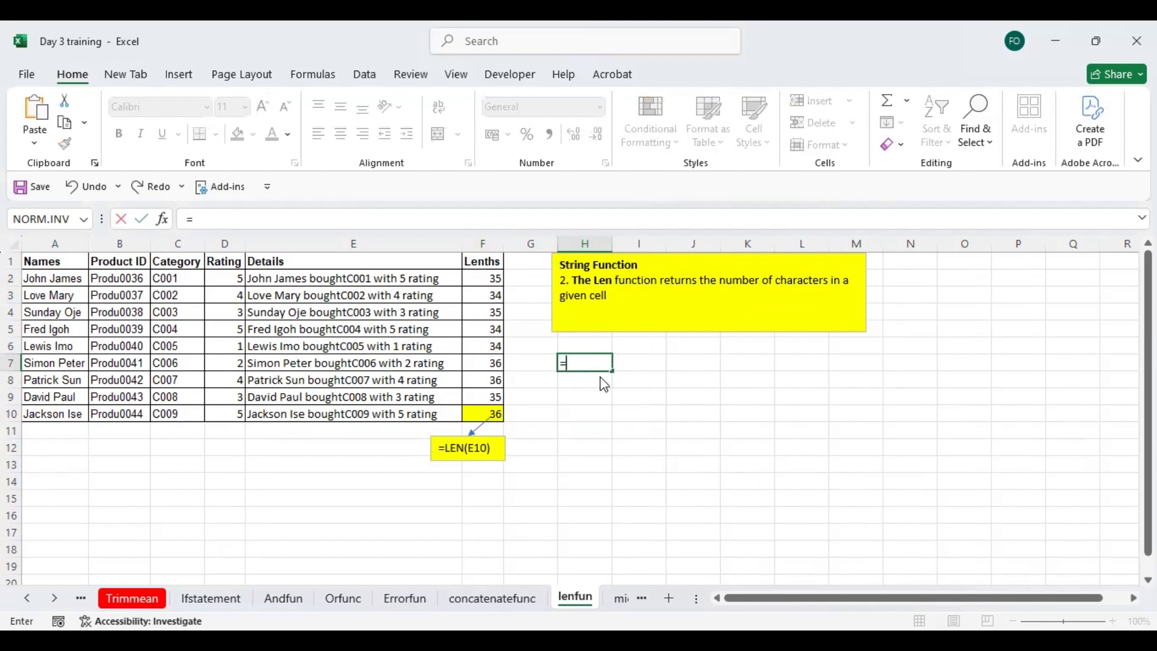
type("LEN(")
left_click(319, 362)
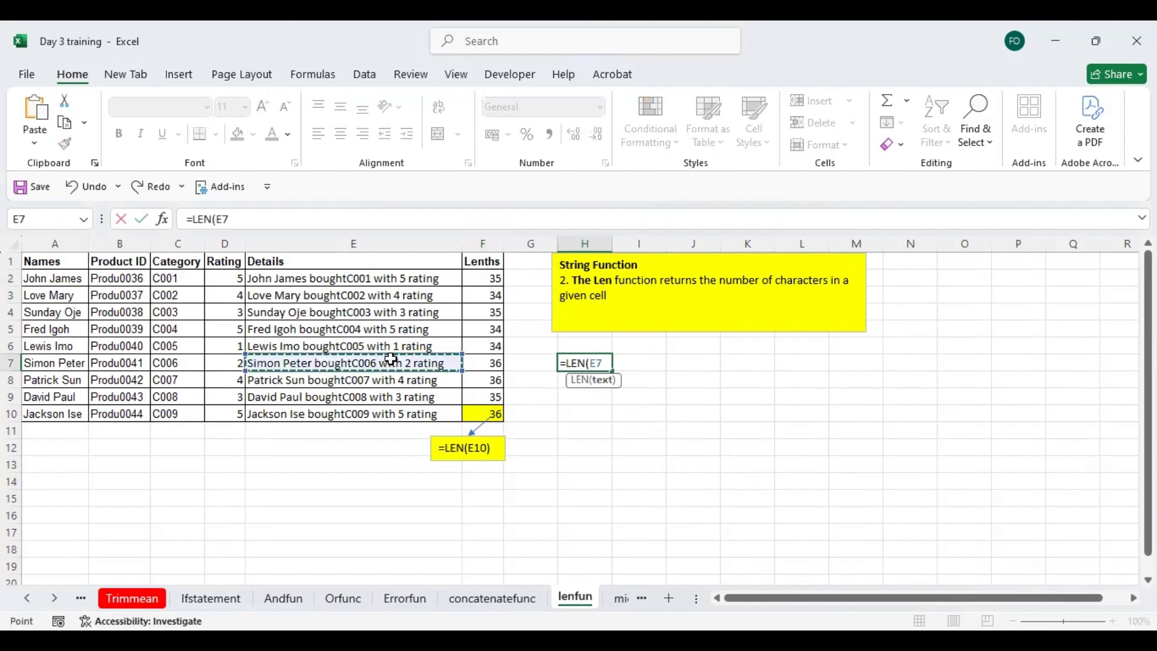
key("ctrl+Return")
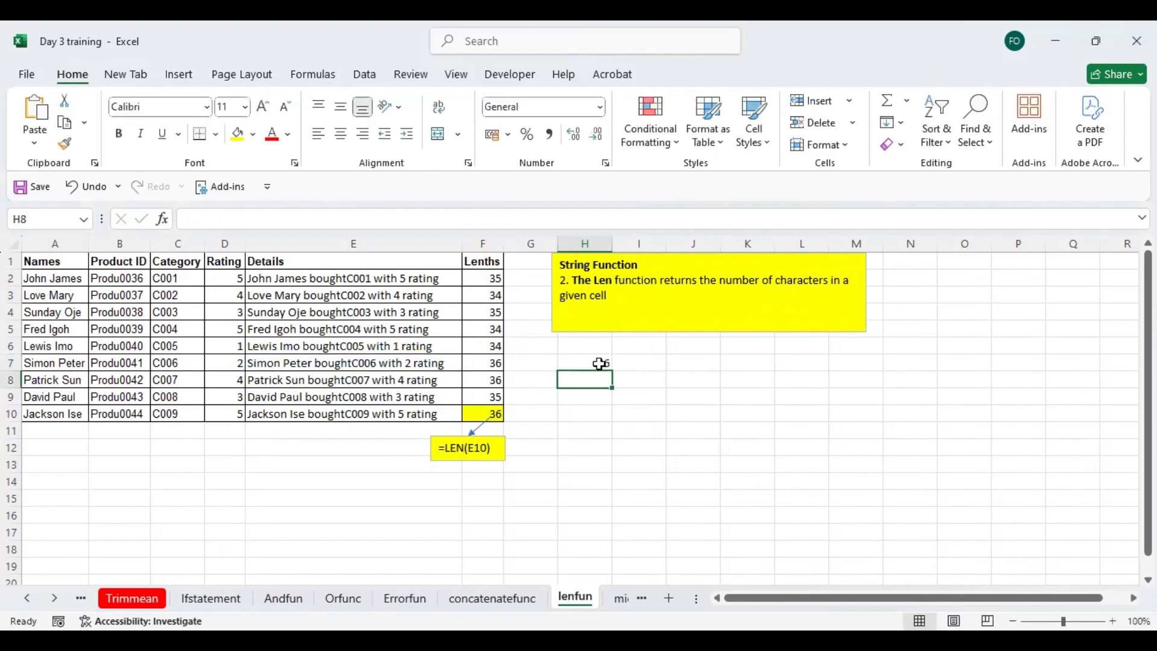
- Inspect the source text formula in E7 and compare it with the LEN formula in H7
left_click(441, 362)
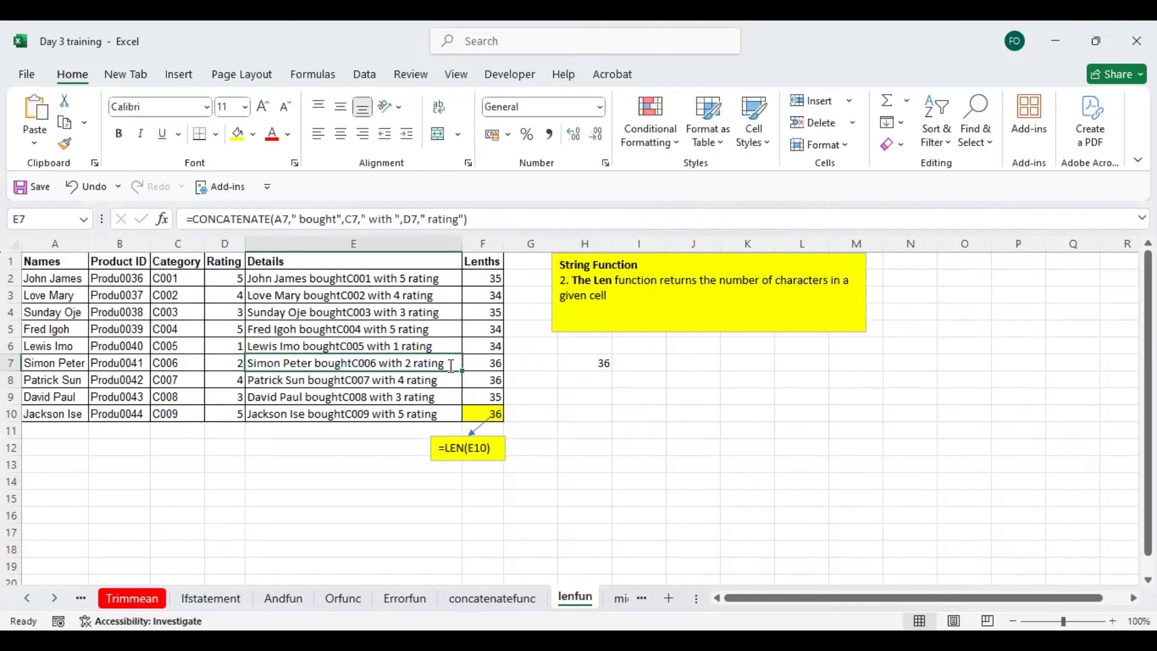
double_click(445, 362)
left_click(525, 399)
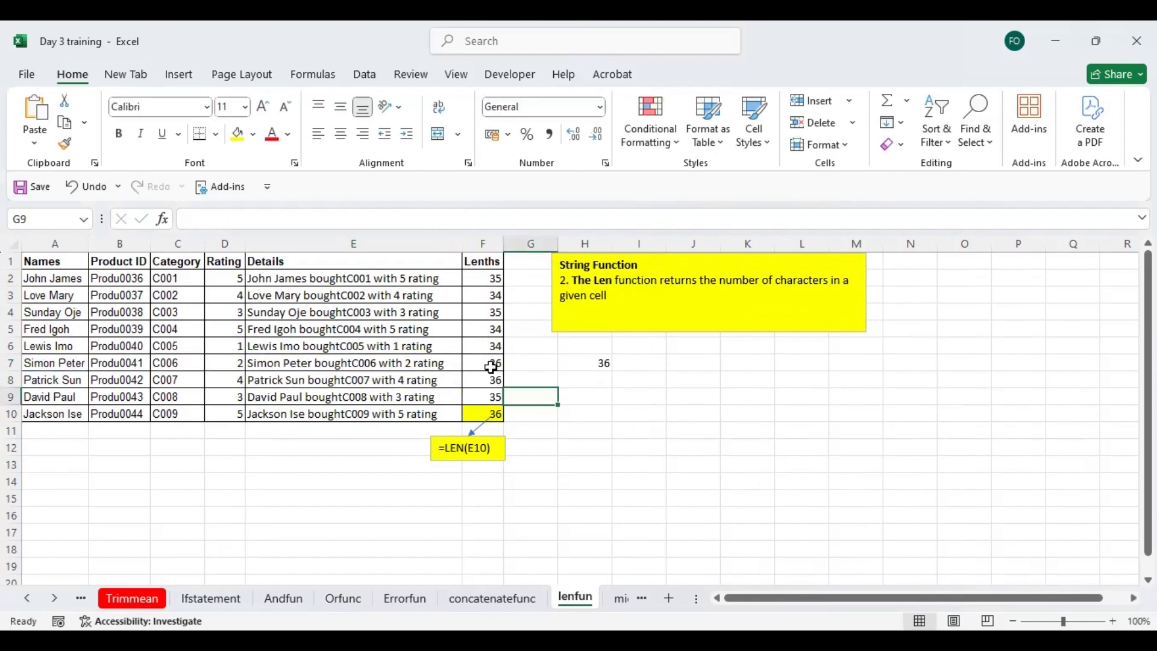
left_click(602, 367)
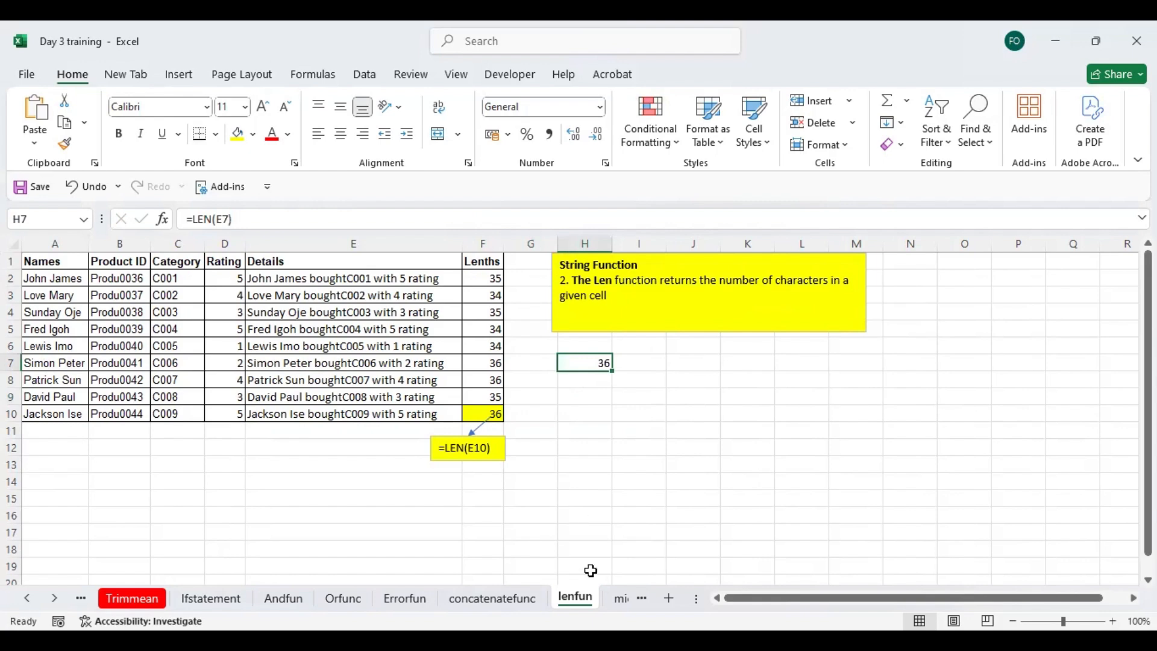
- Go to the midfun sheet and examine the MID formula in E3 against its text, start and character-count cells
left_click(621, 599)
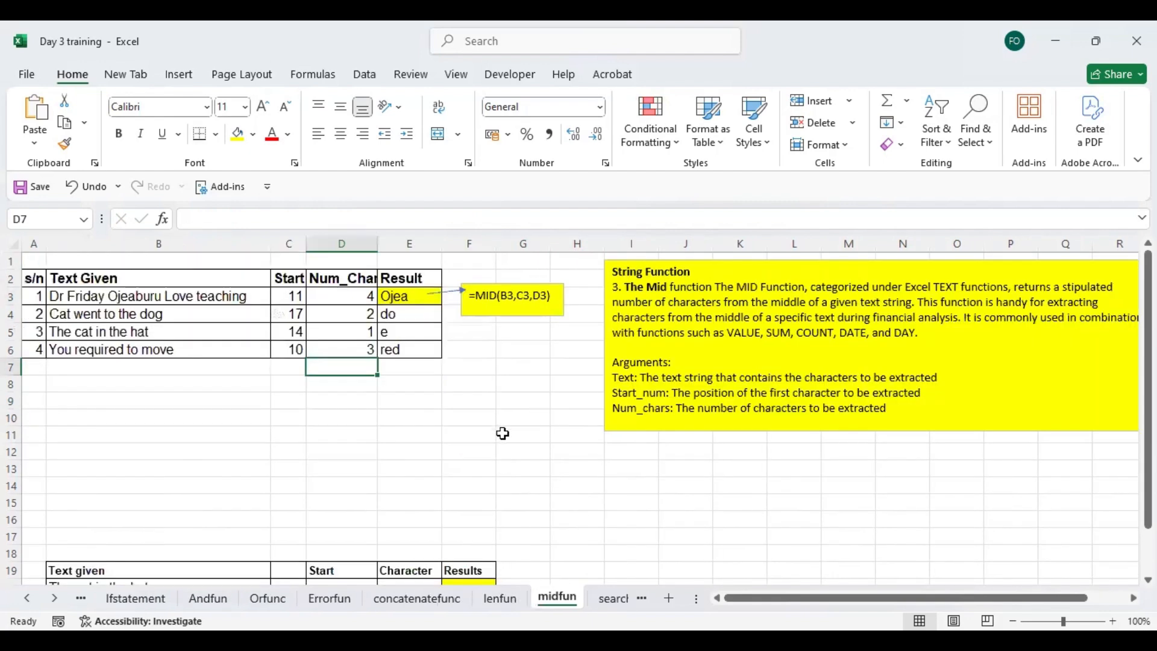
left_click(545, 77)
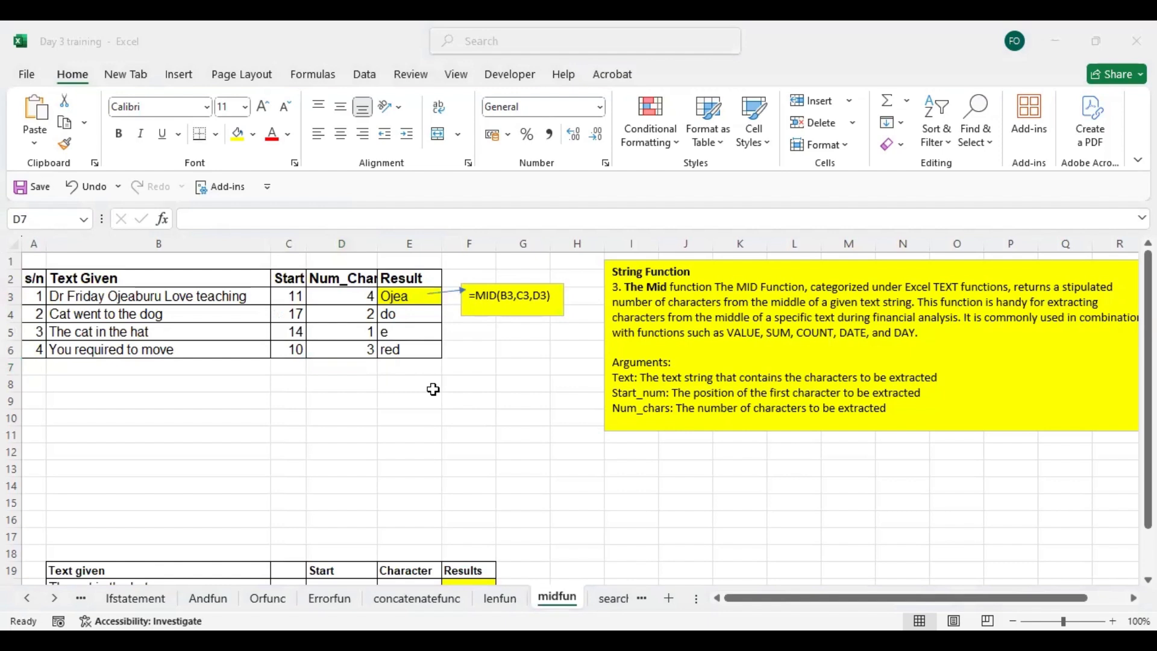
left_click(415, 348)
key("Up")
key("Up")
key("Up")
key("Up")
key("Up")
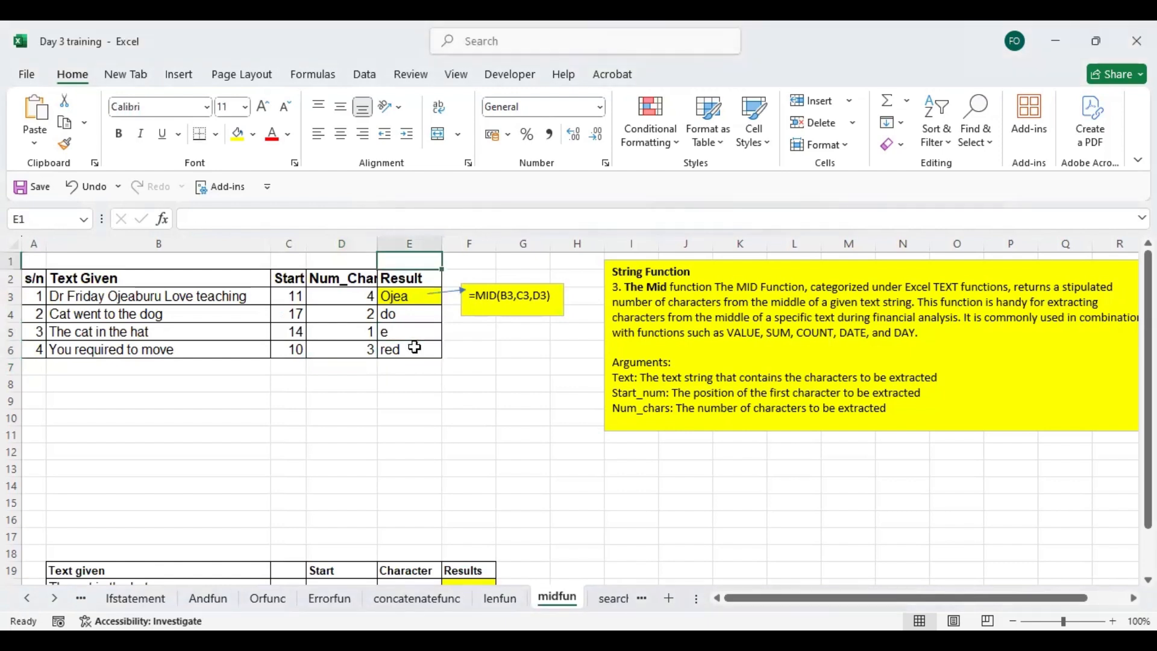
key("Left")
key("Left")
key("Left")
key("Left")
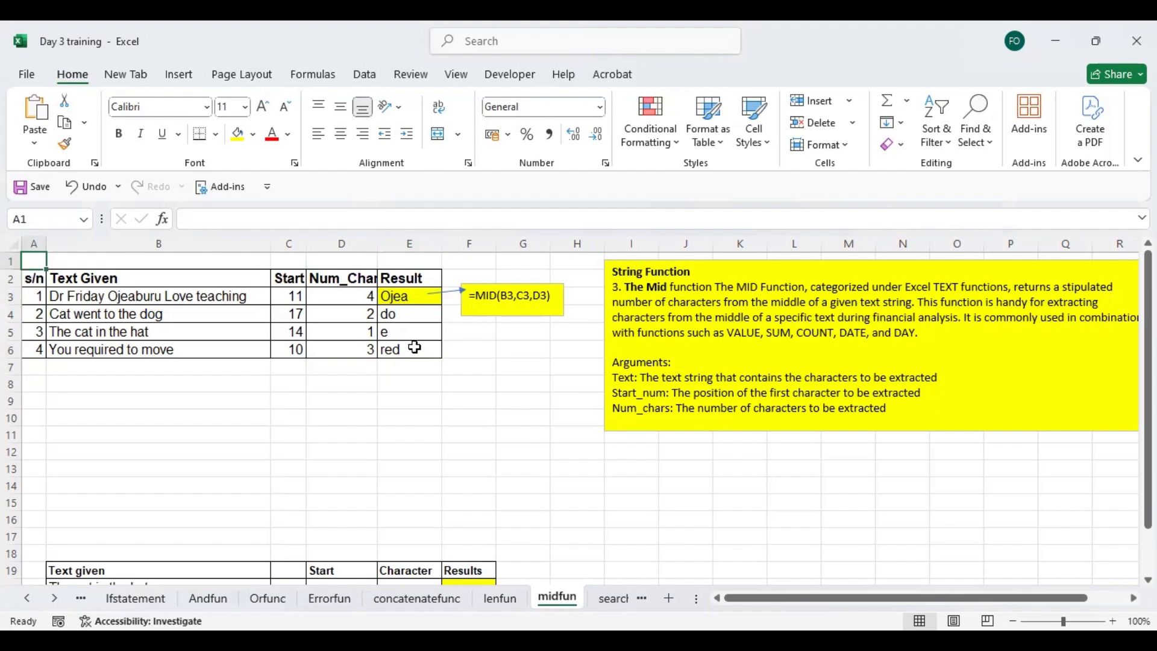
key("Right")
key("Right")
key("Right")
key("Right")
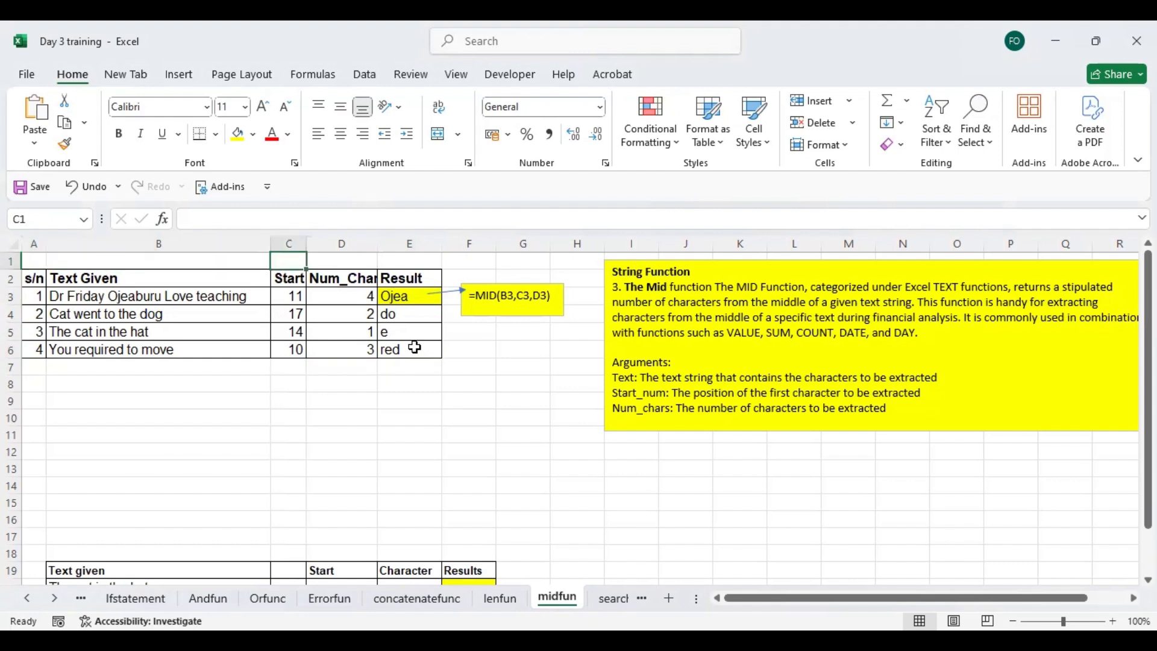
key("Down")
key("Down")
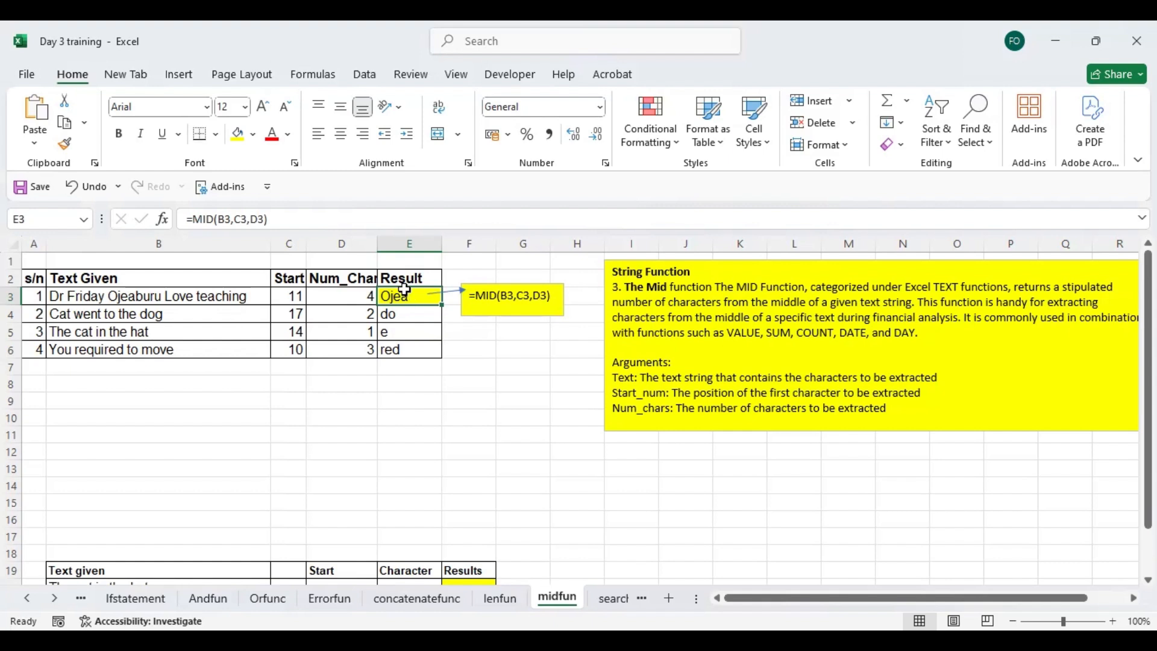
- Re-enter the formula in E3 as =MID(B3,C3,D3), using the text, start position and character count of row 3
left_click(286, 296)
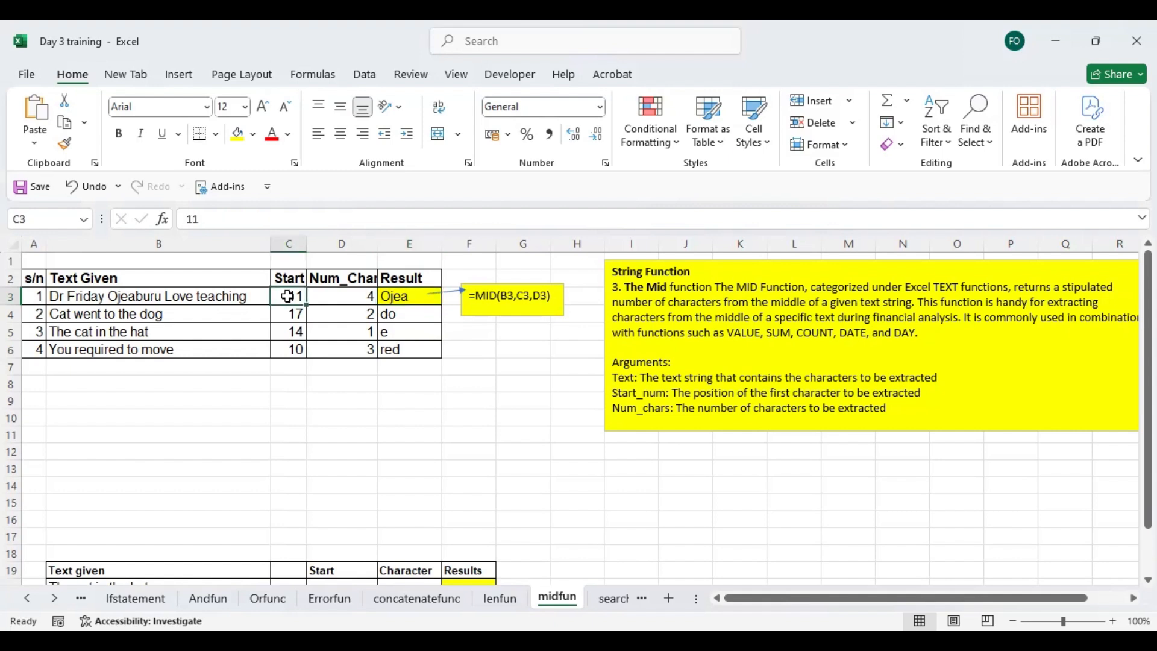
left_click(354, 294)
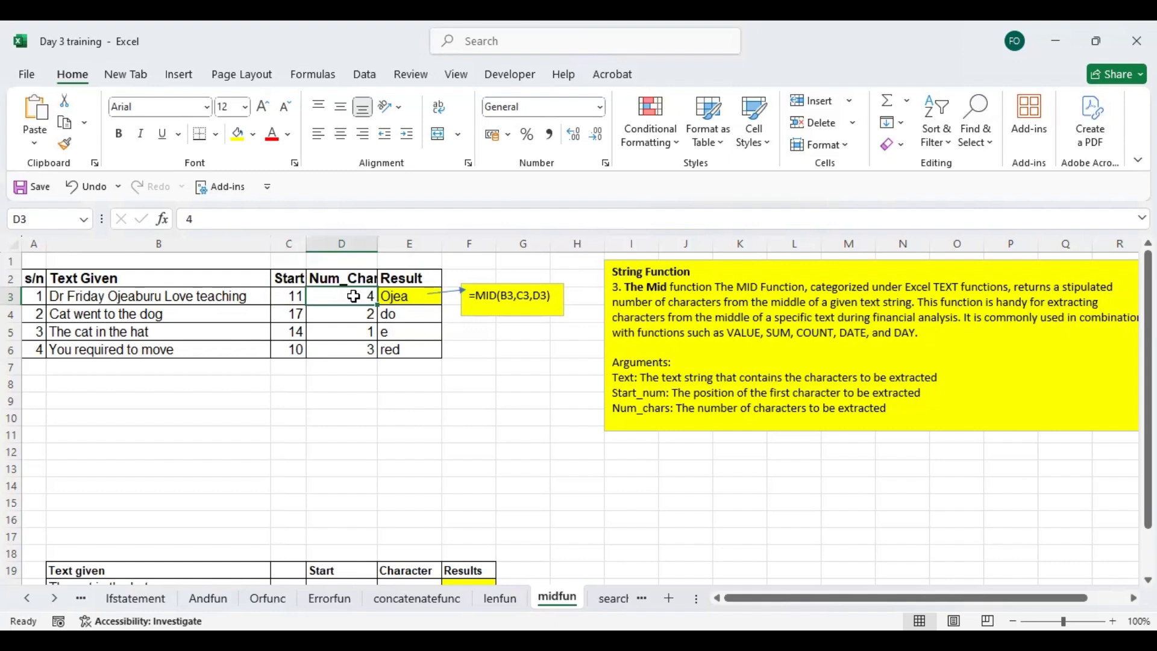
left_click(412, 295)
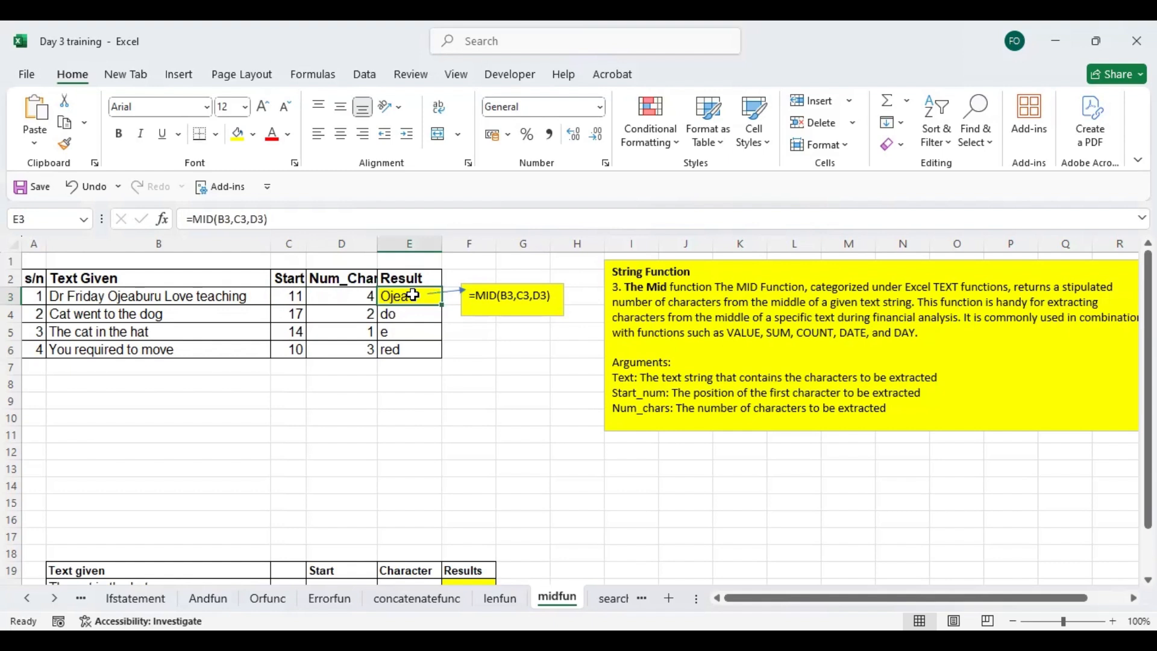
double_click(414, 294)
type("=")
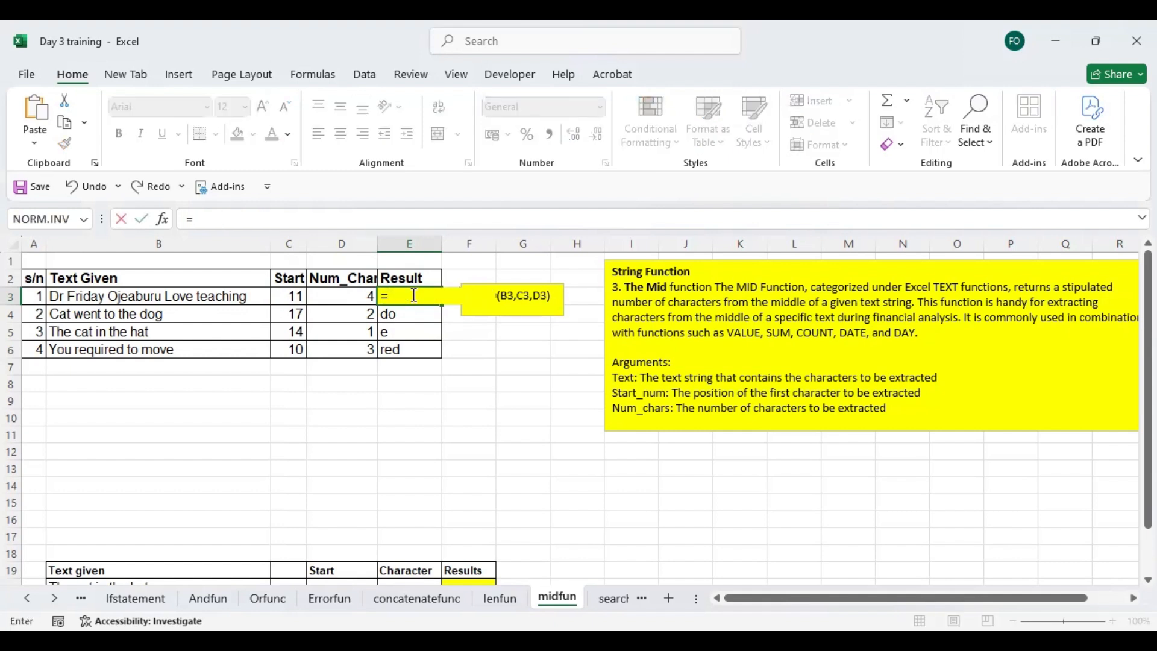
type("MID(")
left_click(192, 297)
type(",")
left_click(289, 295)
type(",")
left_click(353, 293)
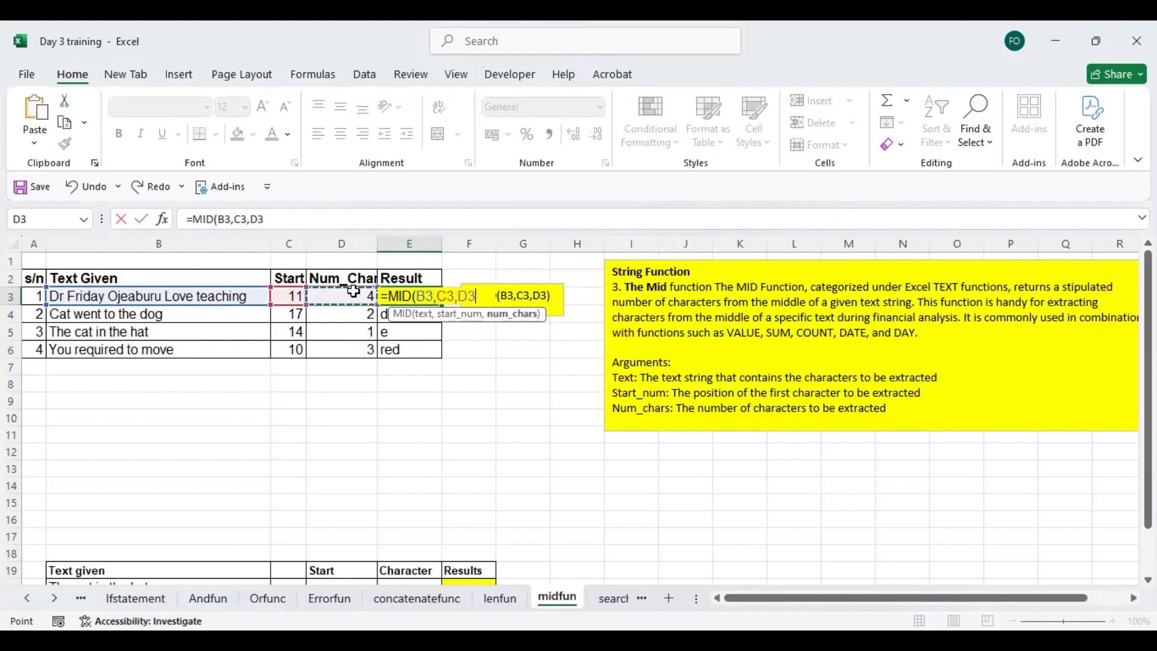
key("Return")
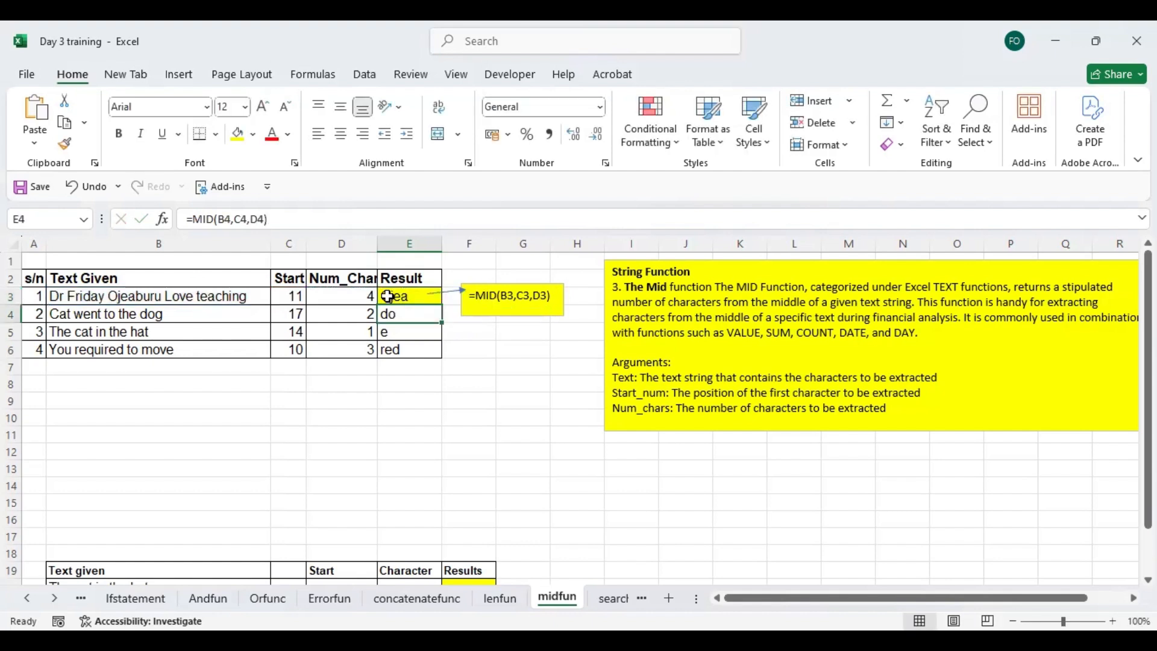
- Test the MID extraction in row 3 with character counts of 3, 1 and 3 again in D3
left_click(356, 300)
type("3")
key("Return")
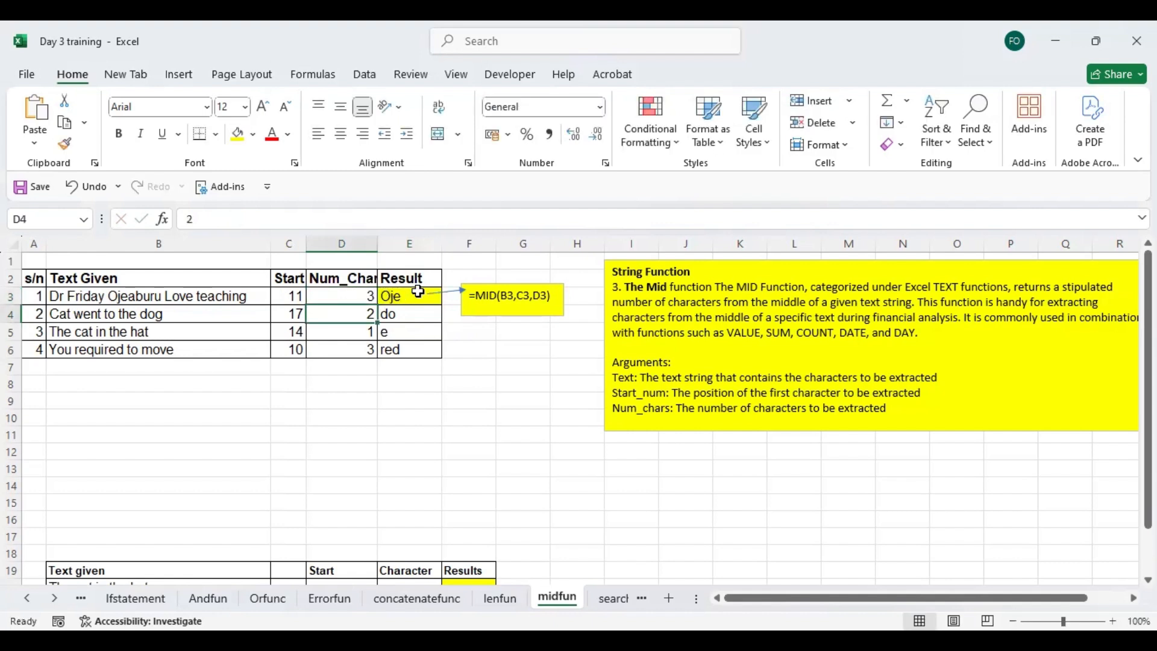
left_click(351, 295)
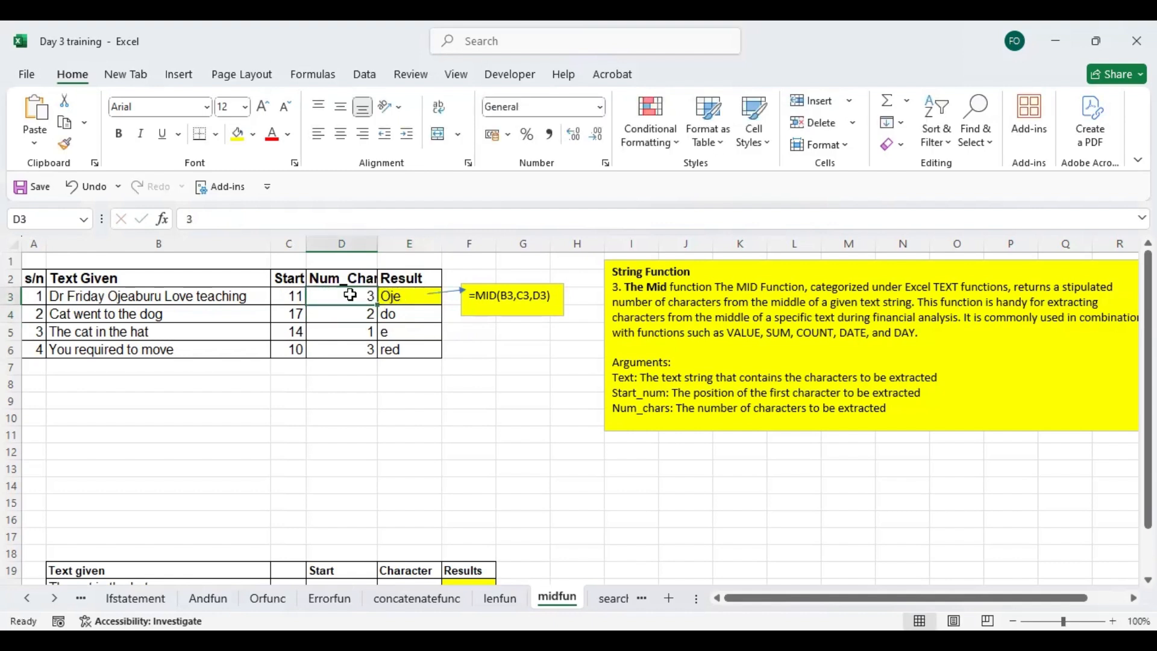
type("1")
left_click(380, 329)
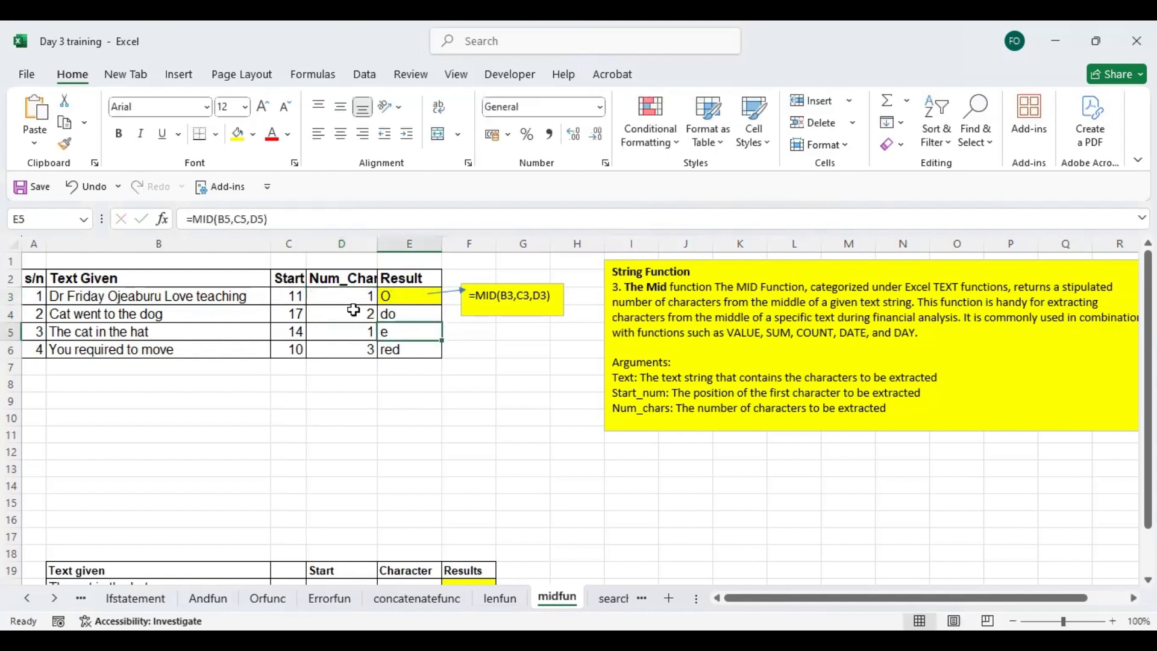
left_click(335, 297)
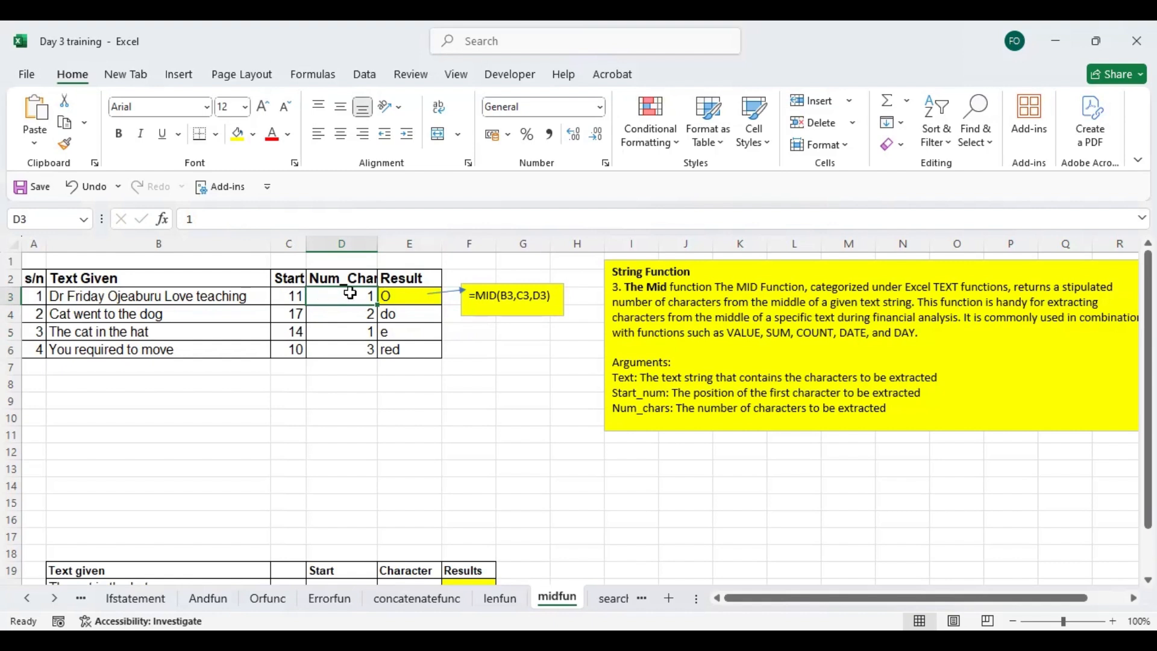
type("3")
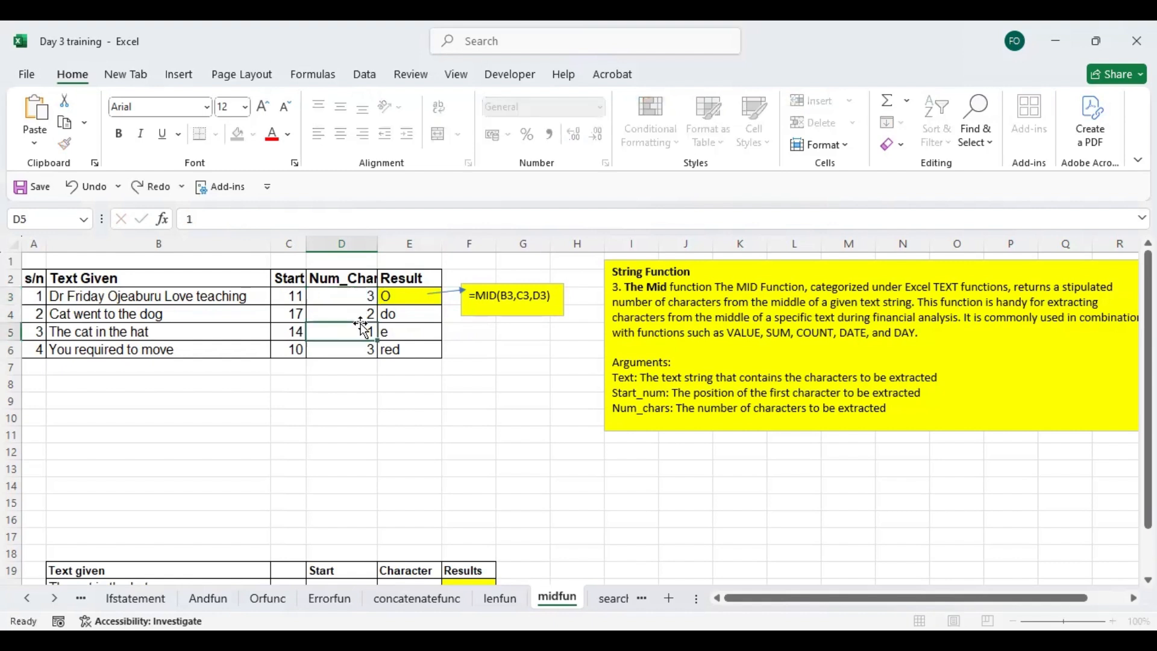
left_click(362, 331)
- Set the start position in C3 to 1 and the number of characters in D3 to 4
left_click(289, 295)
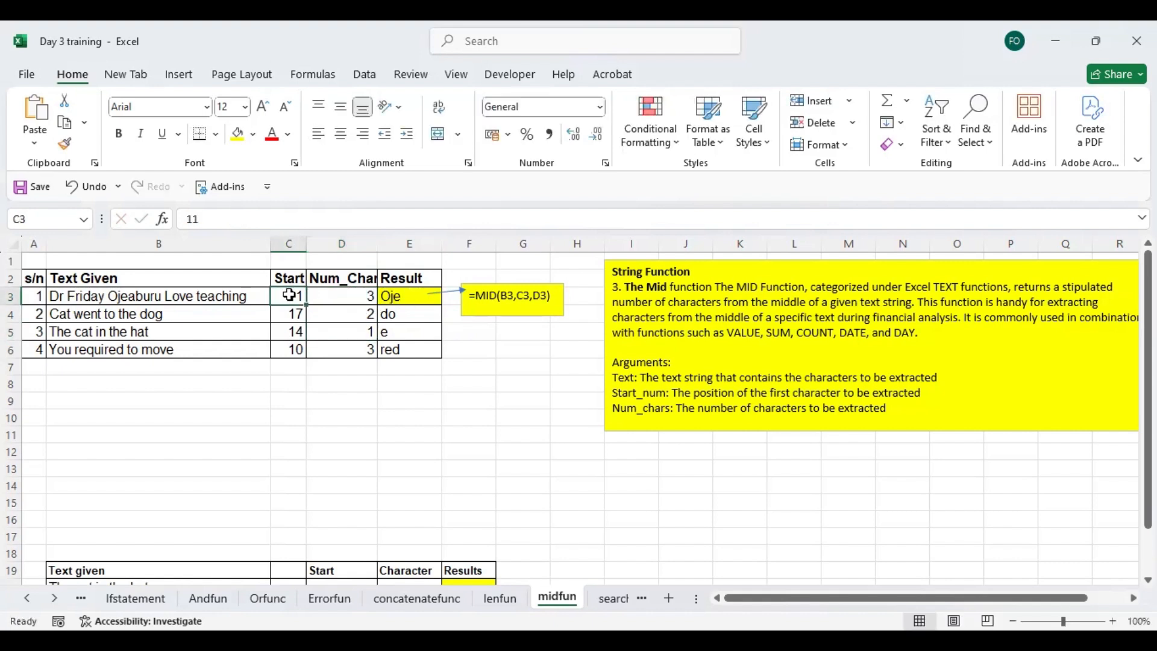
type("1")
left_click(330, 310)
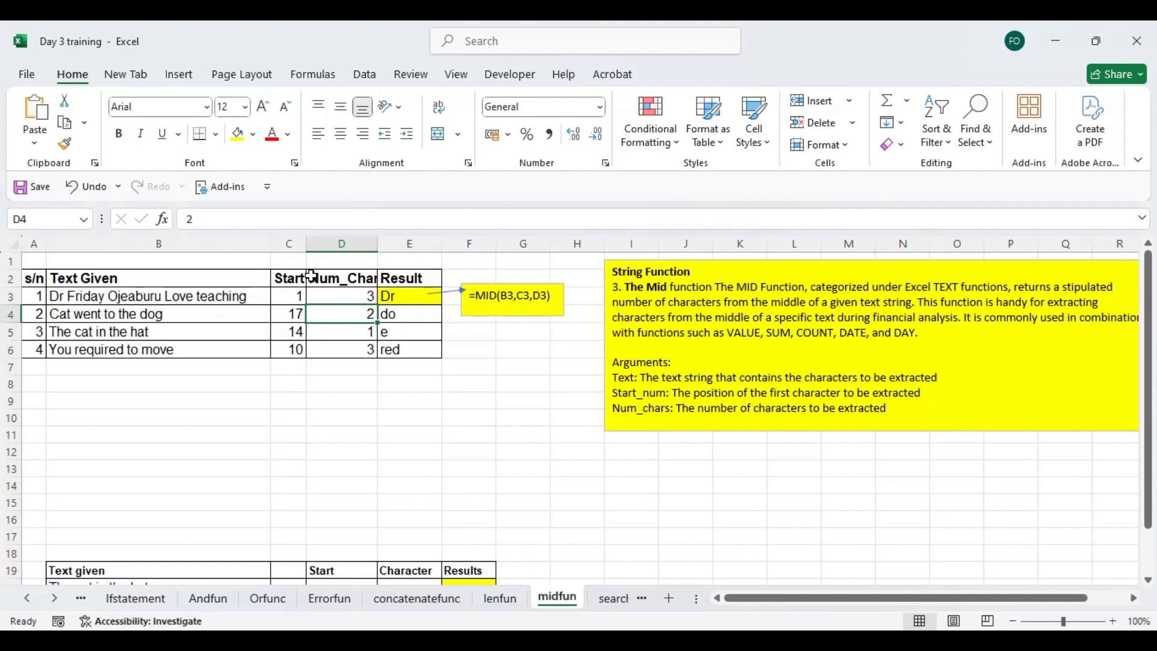
left_click(356, 292)
type("4")
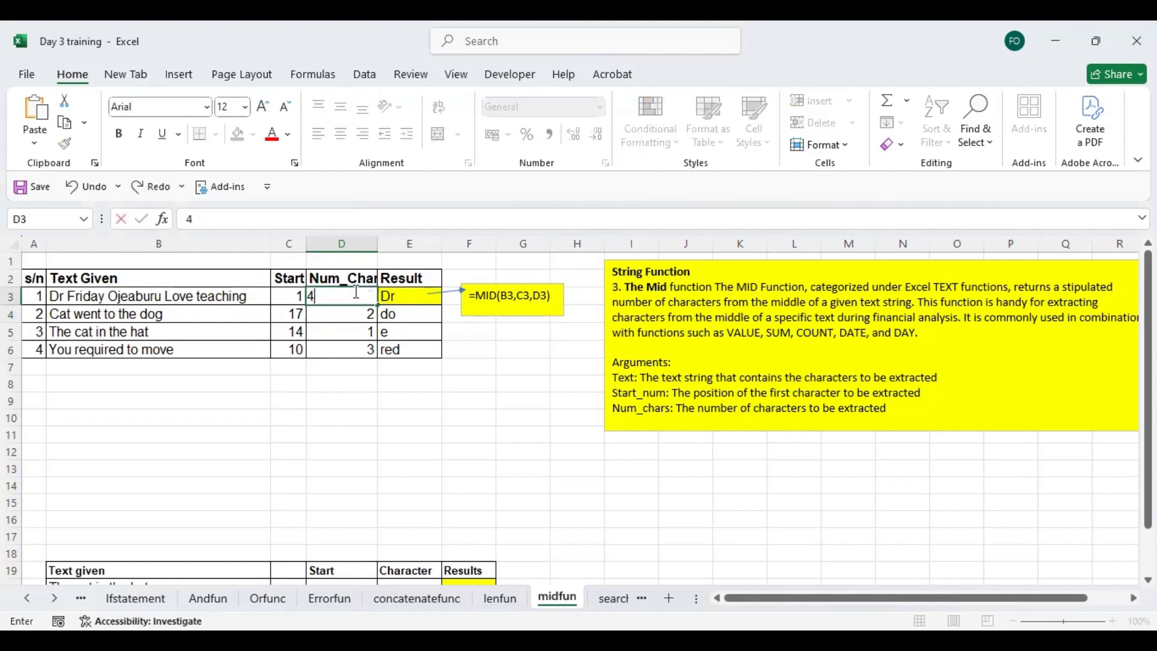
left_click(365, 327)
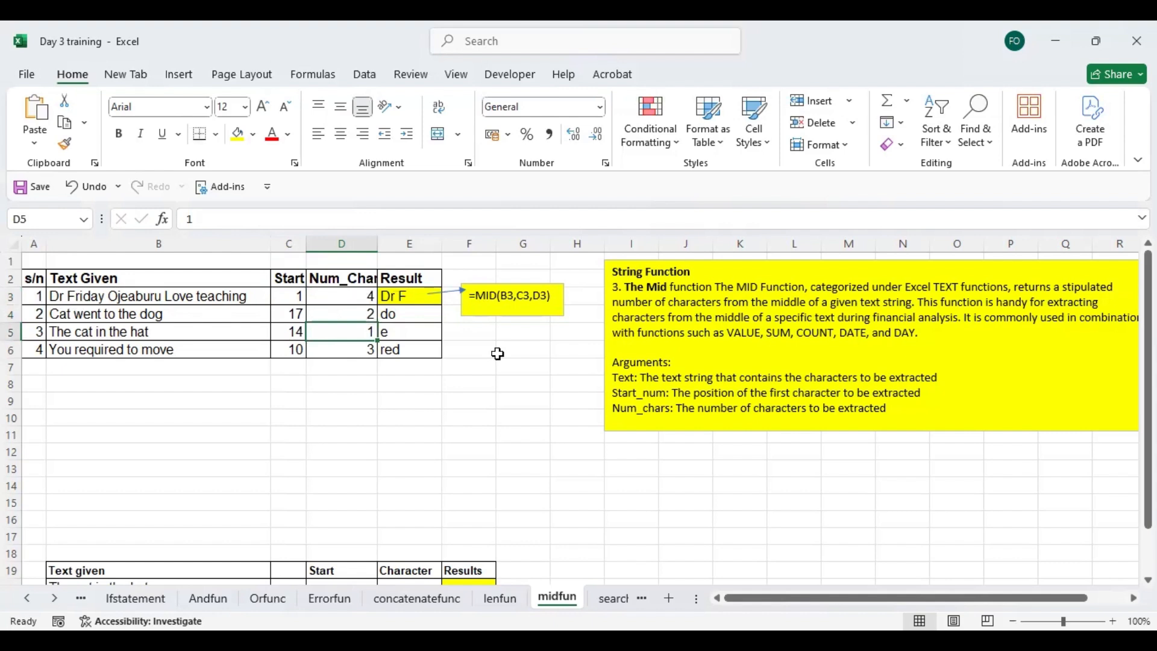
- Go to the searchfunc sheet and examine the SEARCH explanation note and the row 3 description and search cells
left_click(612, 598)
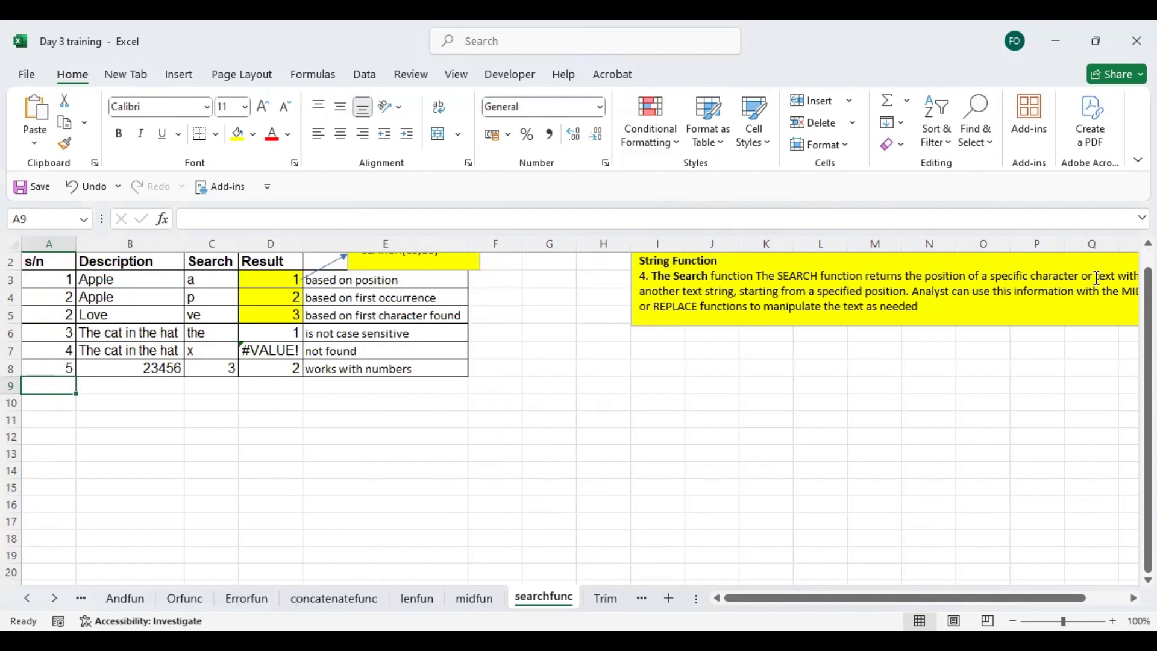
left_click_drag(847, 599, 926, 600)
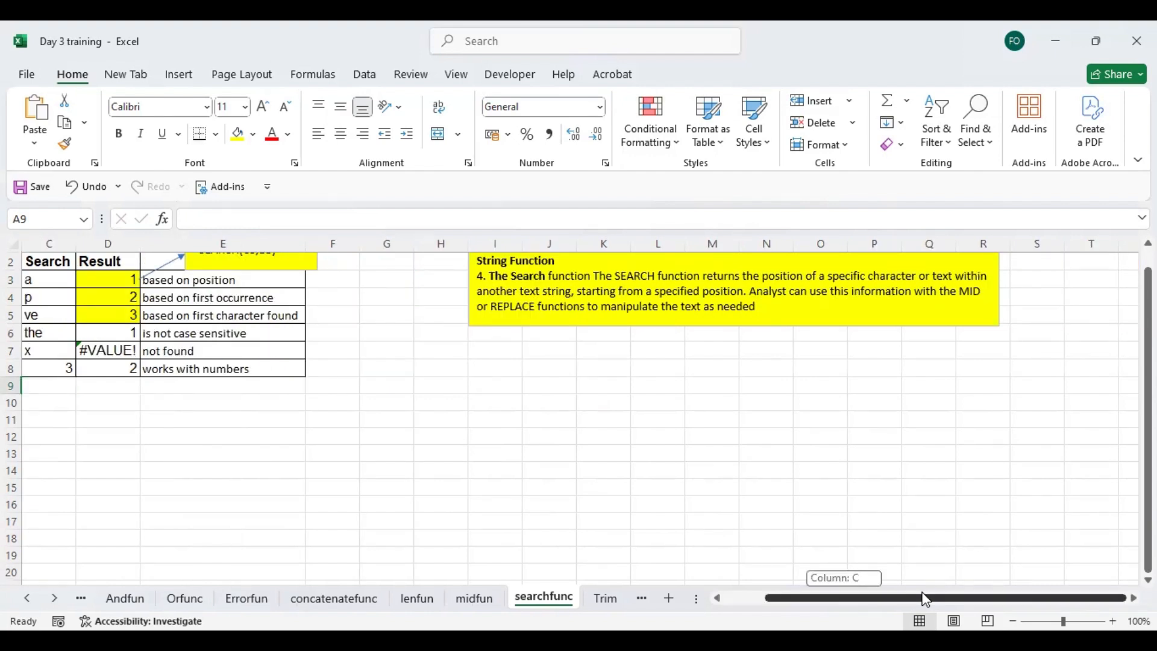
left_click_drag(926, 600, 218, 275)
left_click(218, 274)
key("Left")
key("Left")
left_click(147, 281)
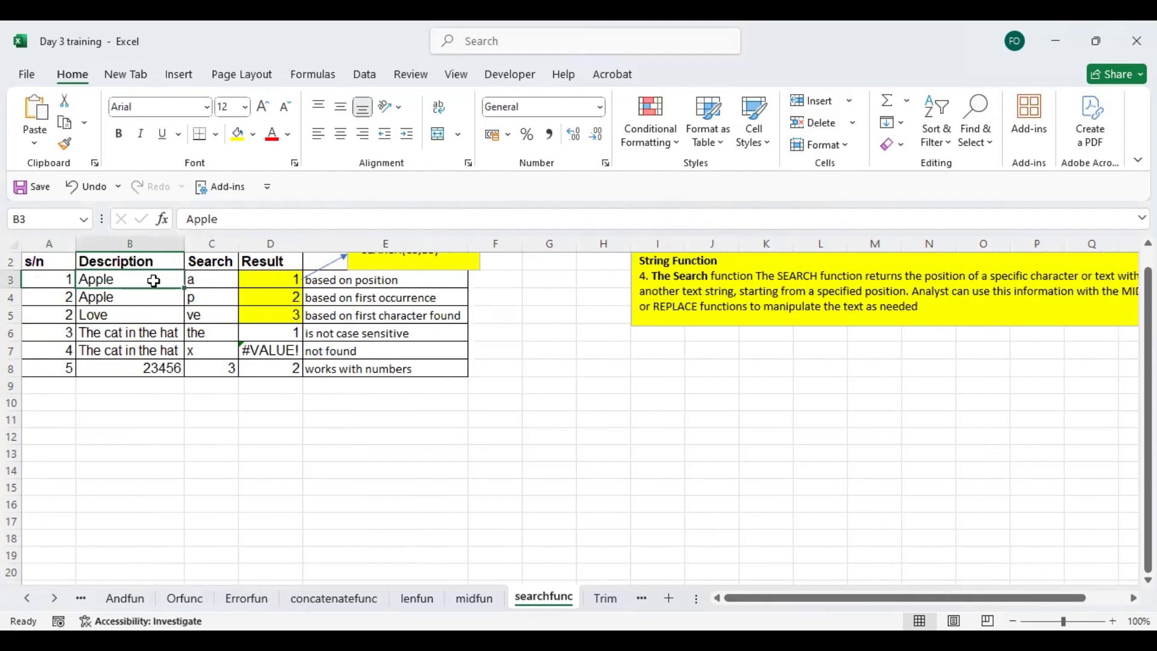
key("Right")
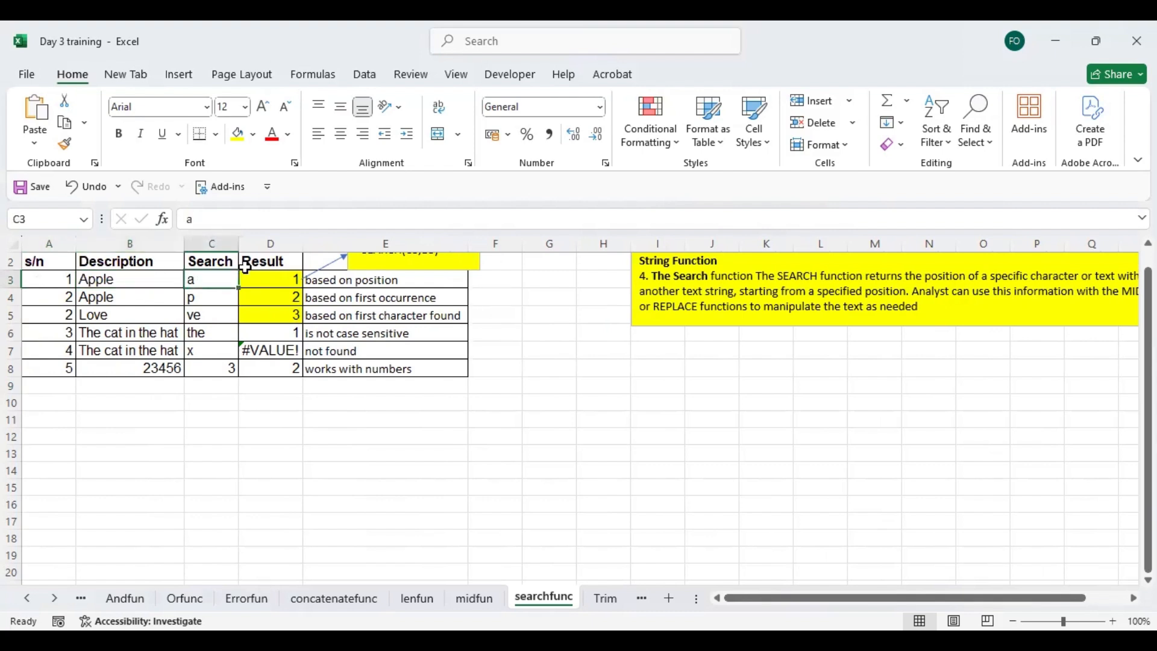
- Re-enter the formula in D3 as =SEARCH(C3,B3) to locate the search letter within the row 3 description
left_click(278, 275)
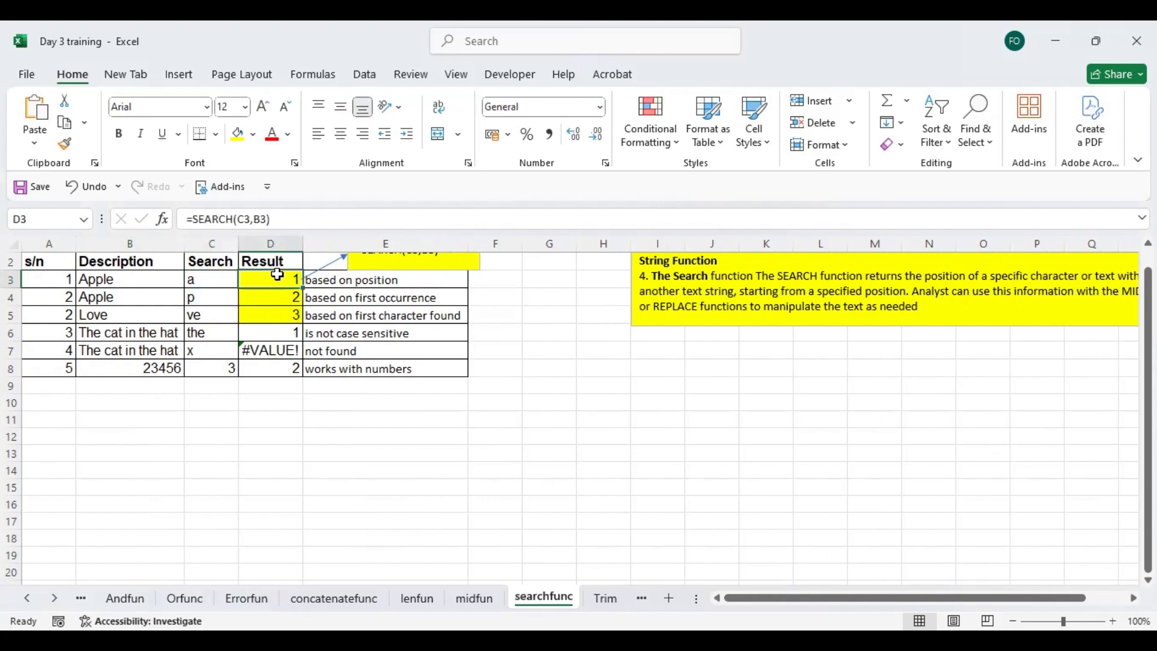
type("=")
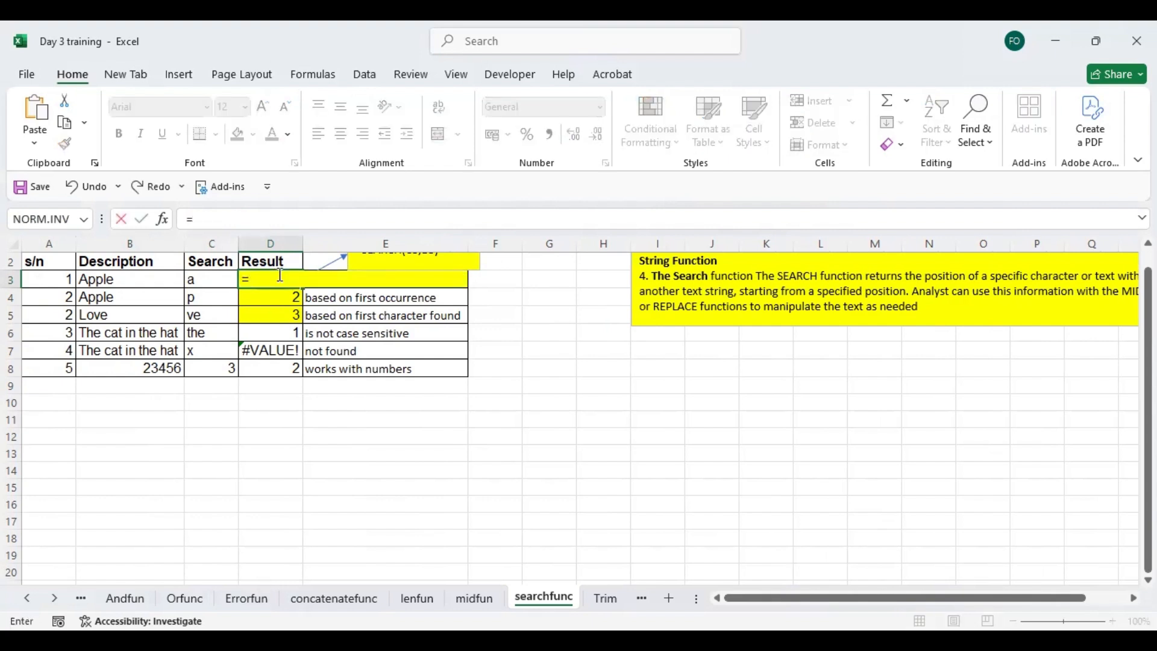
type("search")
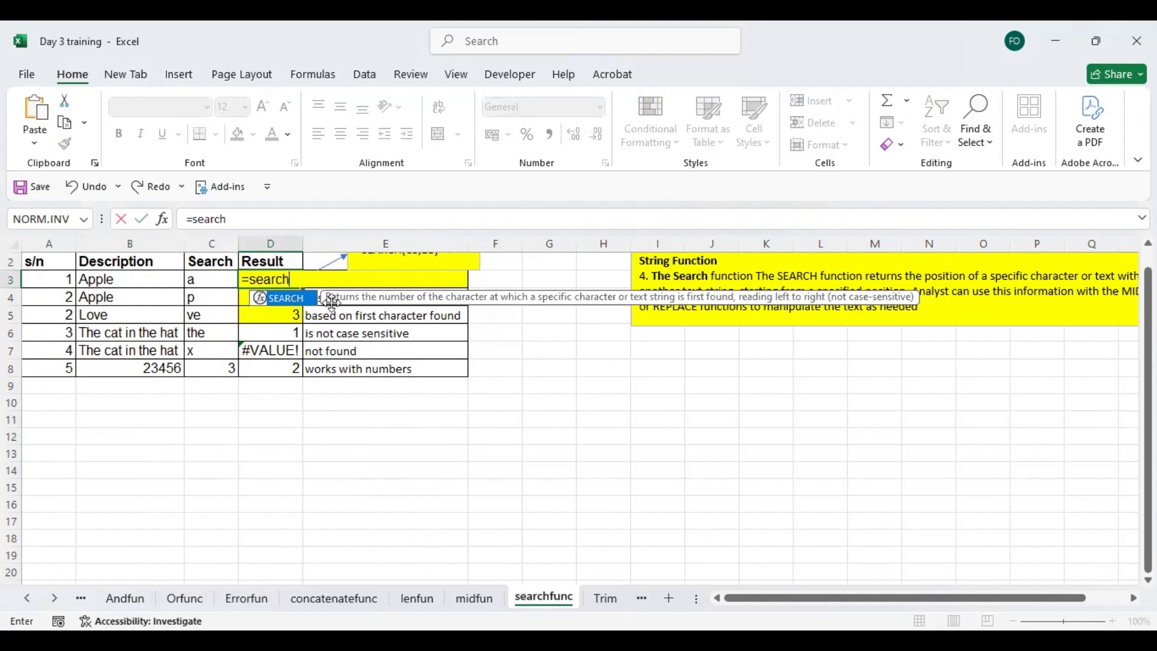
double_click(301, 299)
left_click(207, 275)
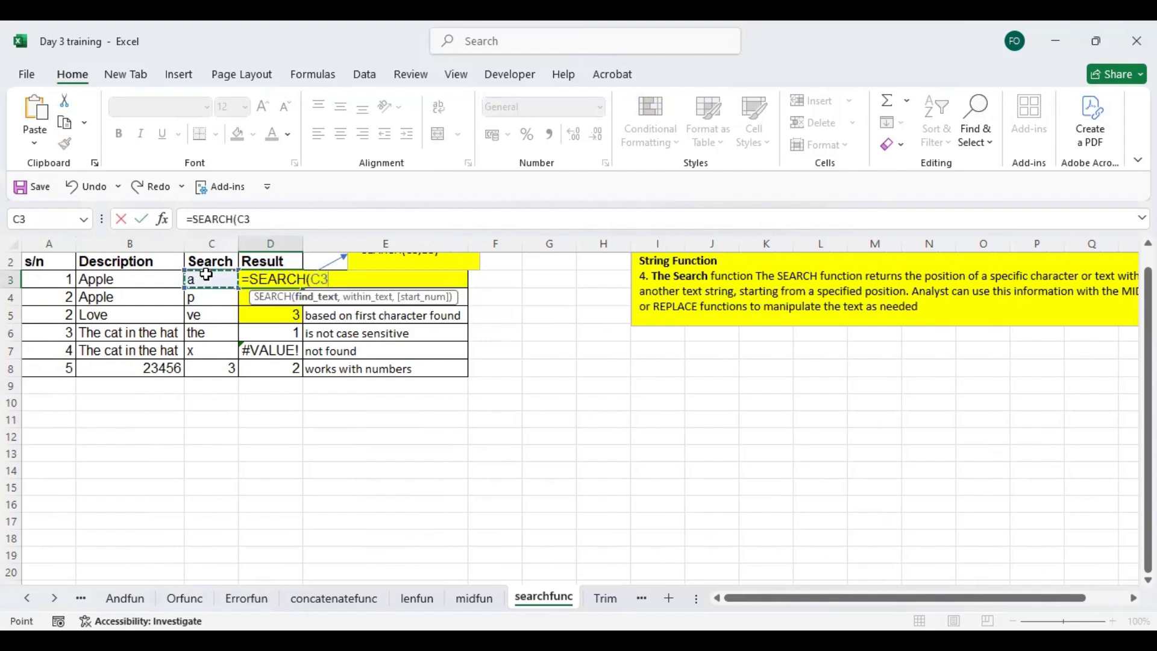
type(",")
left_click(153, 278)
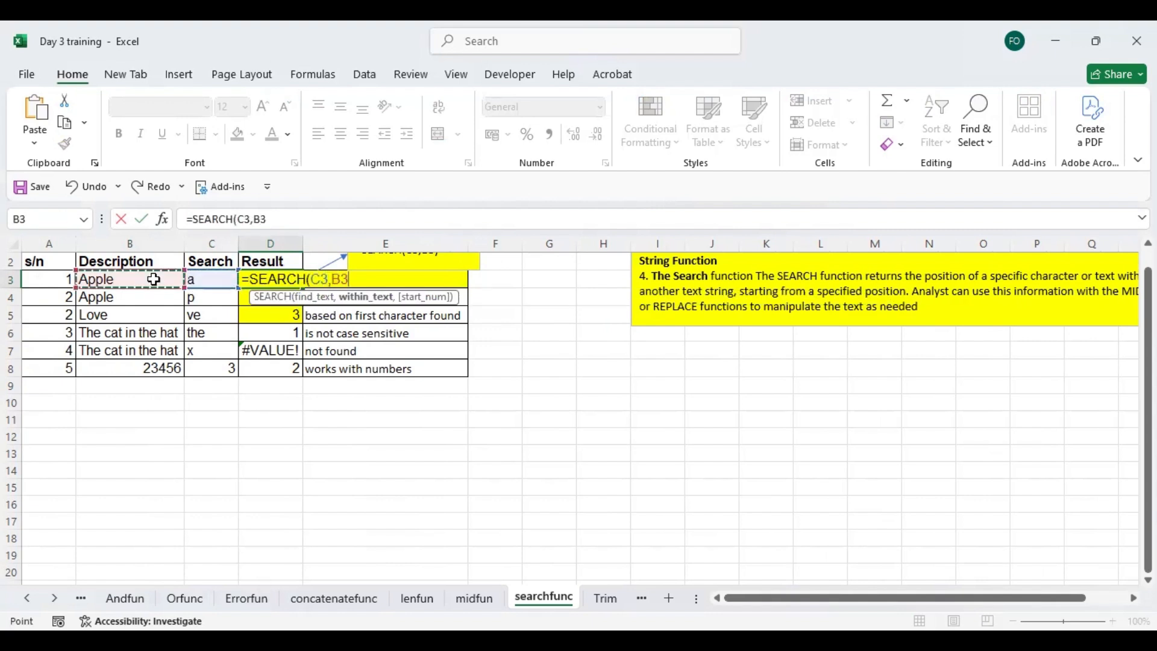
key("Return")
left_click(270, 272)
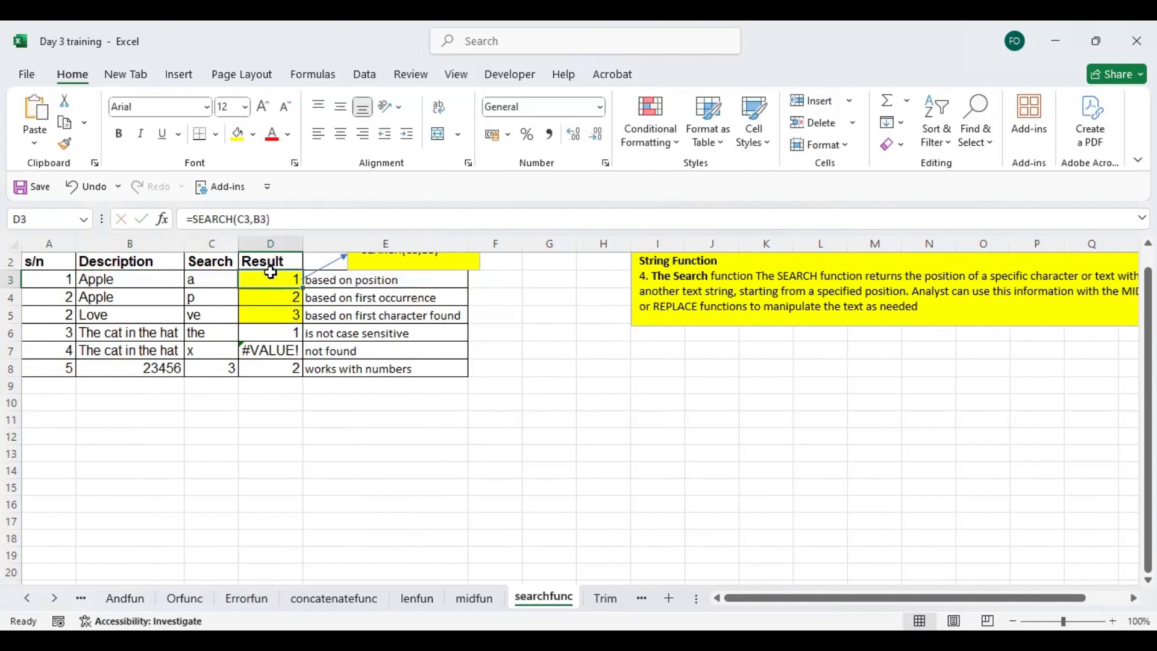
- Try p as the search letter in C3
left_click(202, 282)
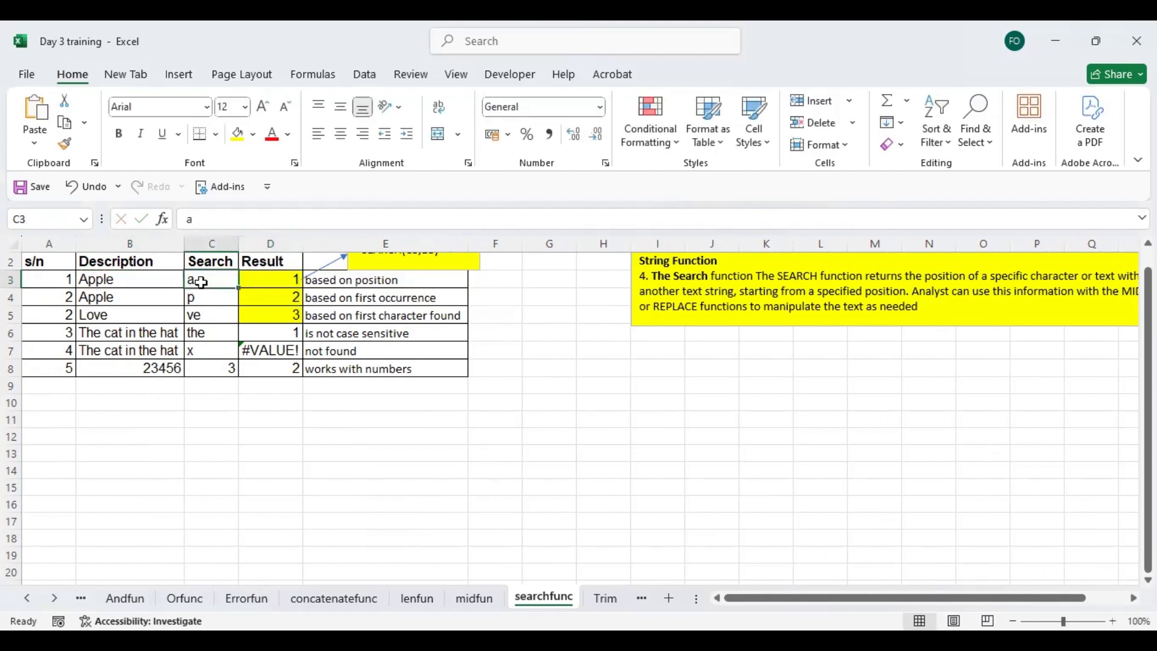
type("p")
left_click(271, 309)
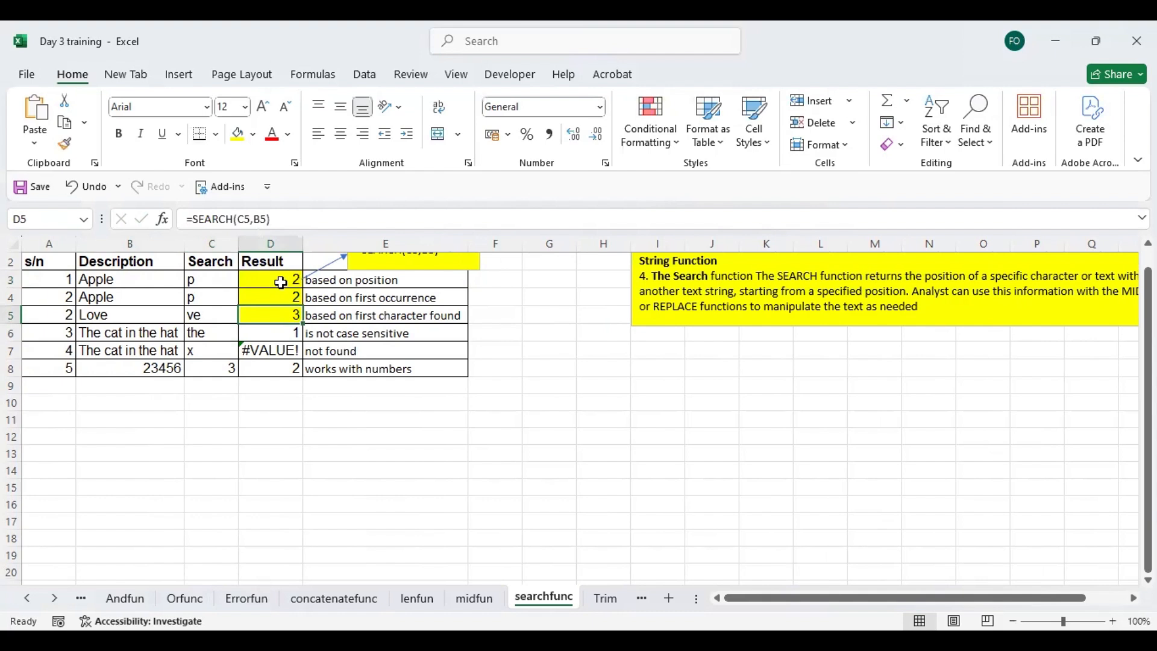
- Set the search letter in C3 to l and check the SEARCH formula in D3
left_click(210, 281)
type("l")
key("Return")
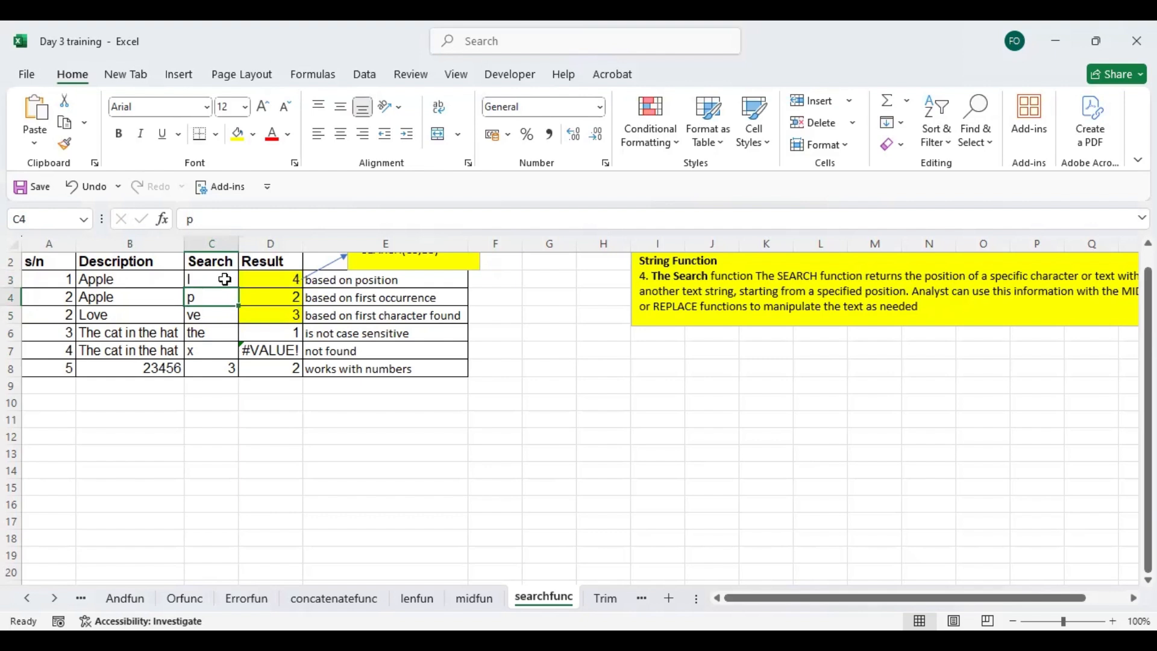
left_click(269, 281)
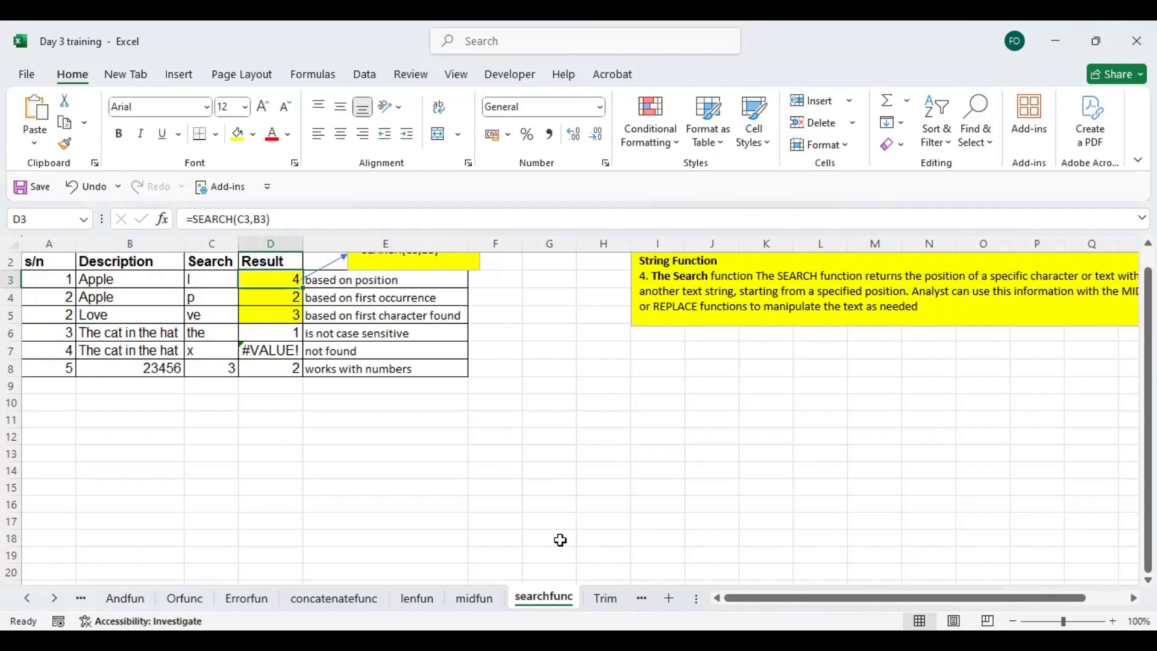
- Go to the Trim sheet, widen the gap between "cat" and "in" in B2 with extra spacing, and check the TRIM formula in C2
left_click(601, 599)
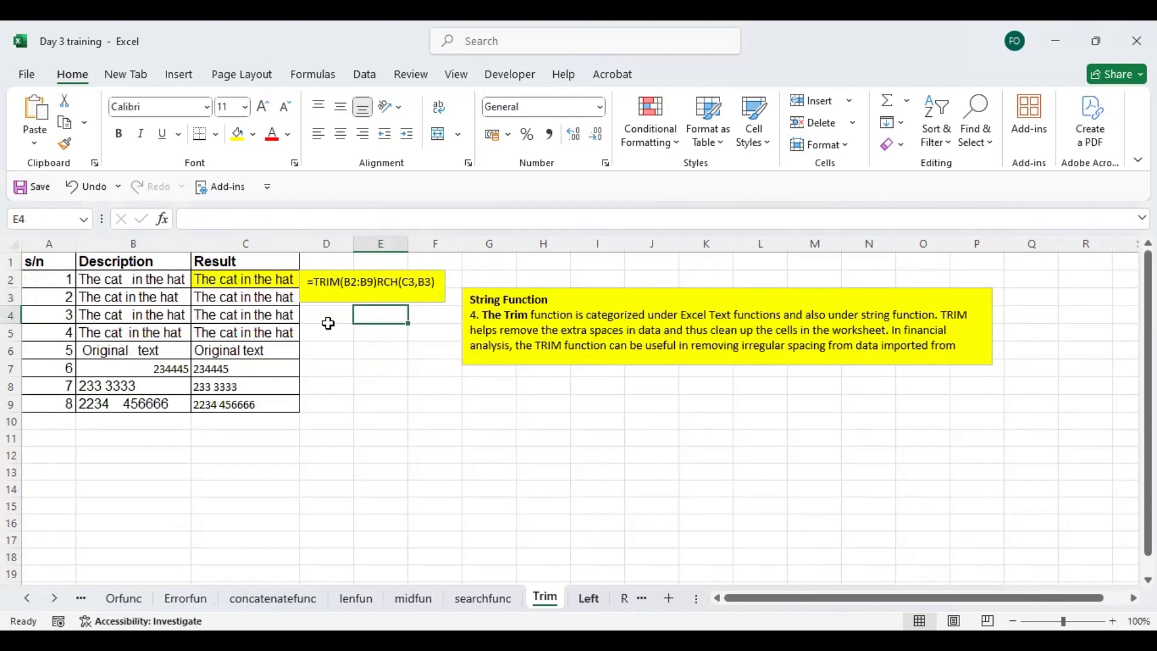
left_click(259, 281)
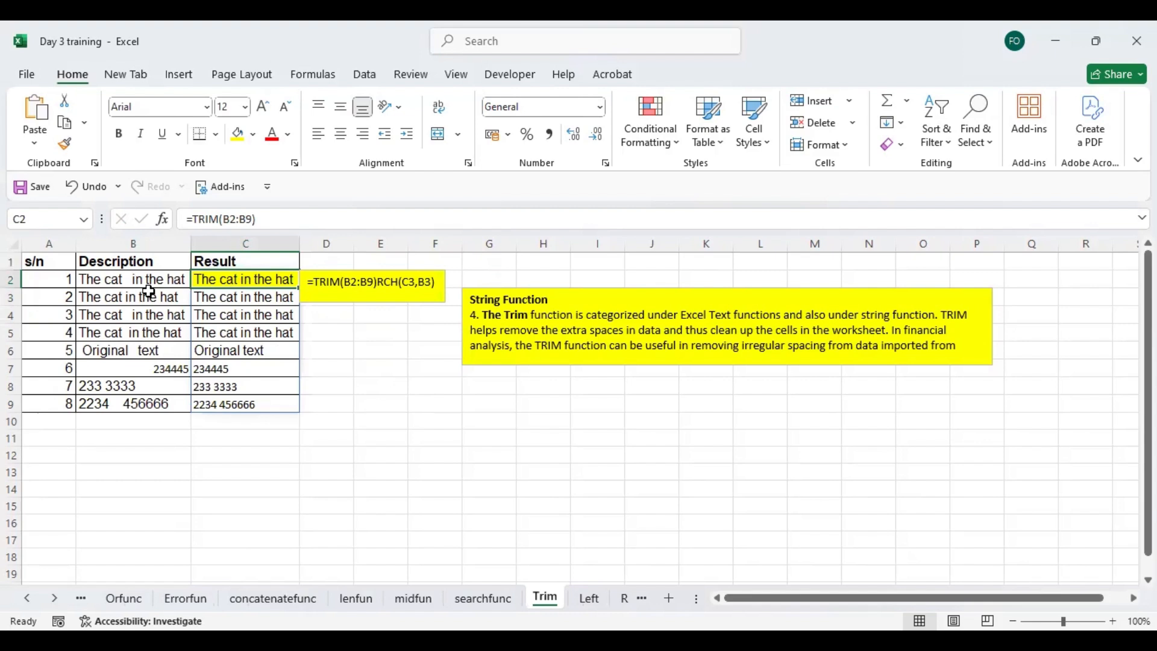
left_click(117, 285)
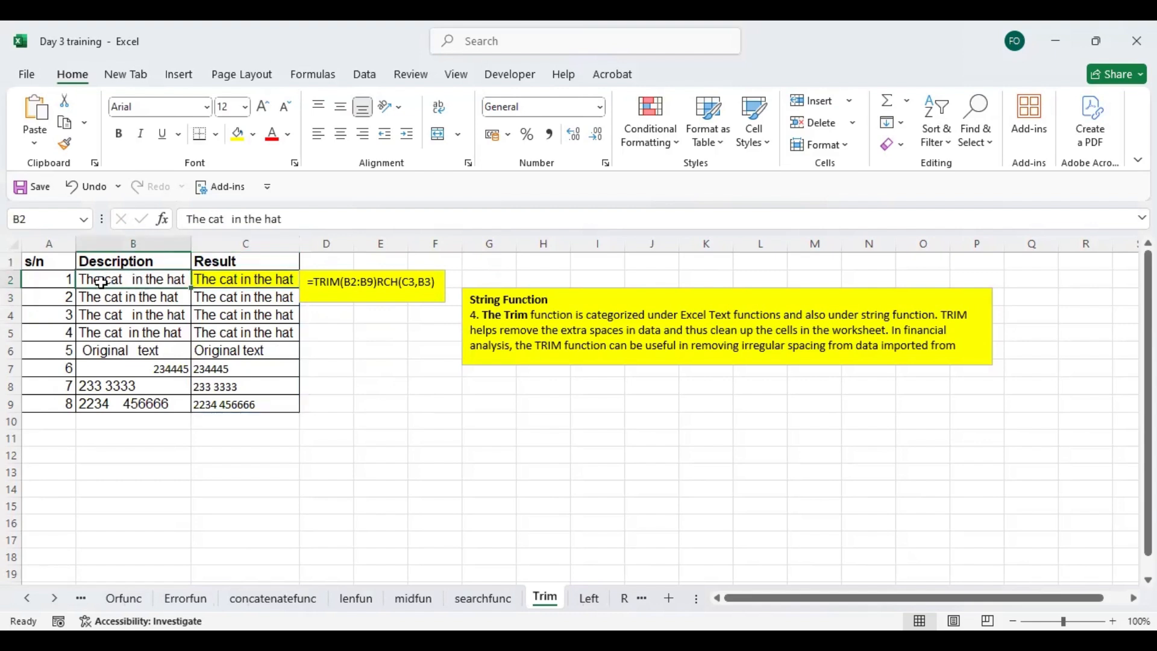
double_click(132, 281)
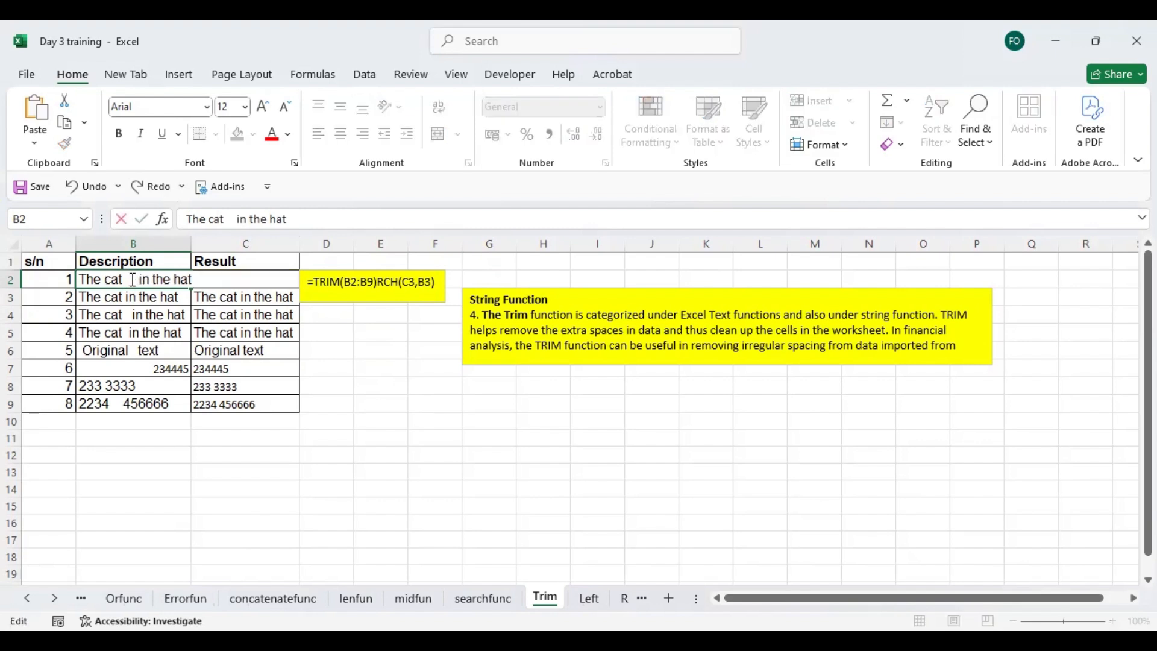
left_click(164, 316)
left_click(128, 279)
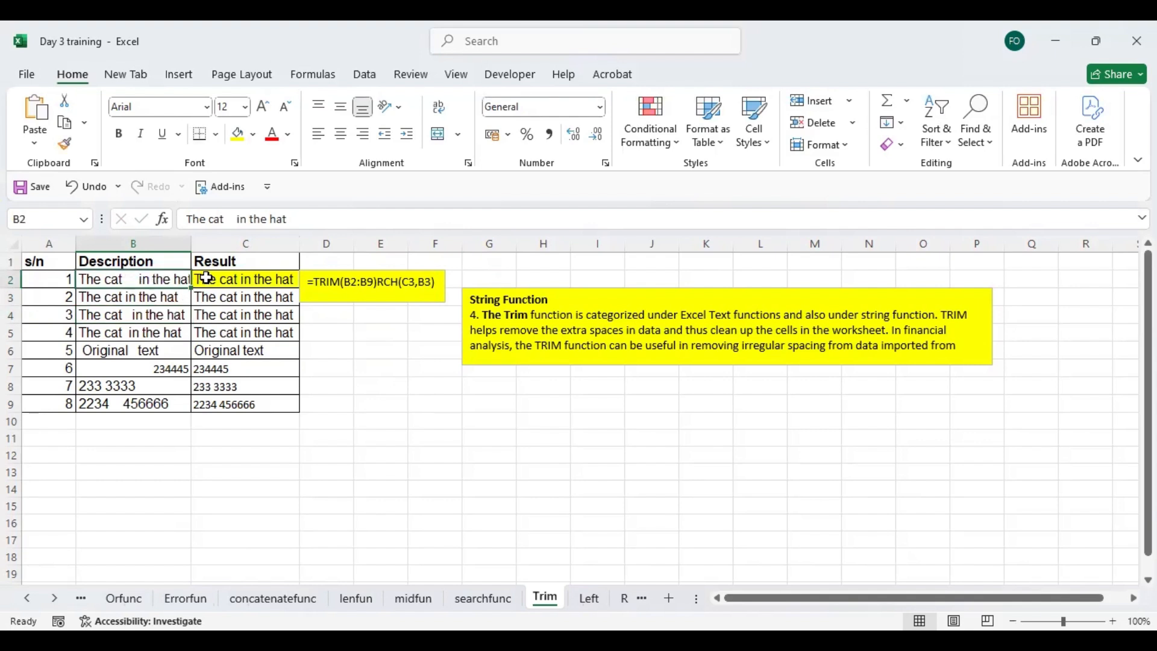
left_click(242, 276)
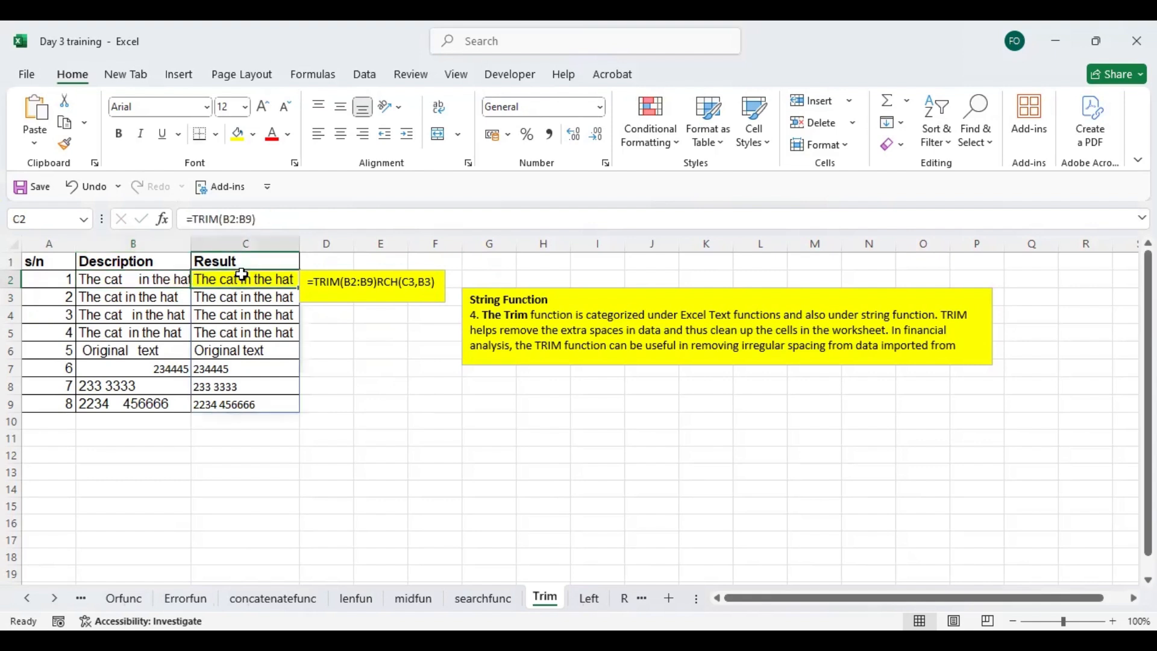
- Replace the formula in C2 with =TRIM(B2) to clean the extra spaces from the first description only
type("=")
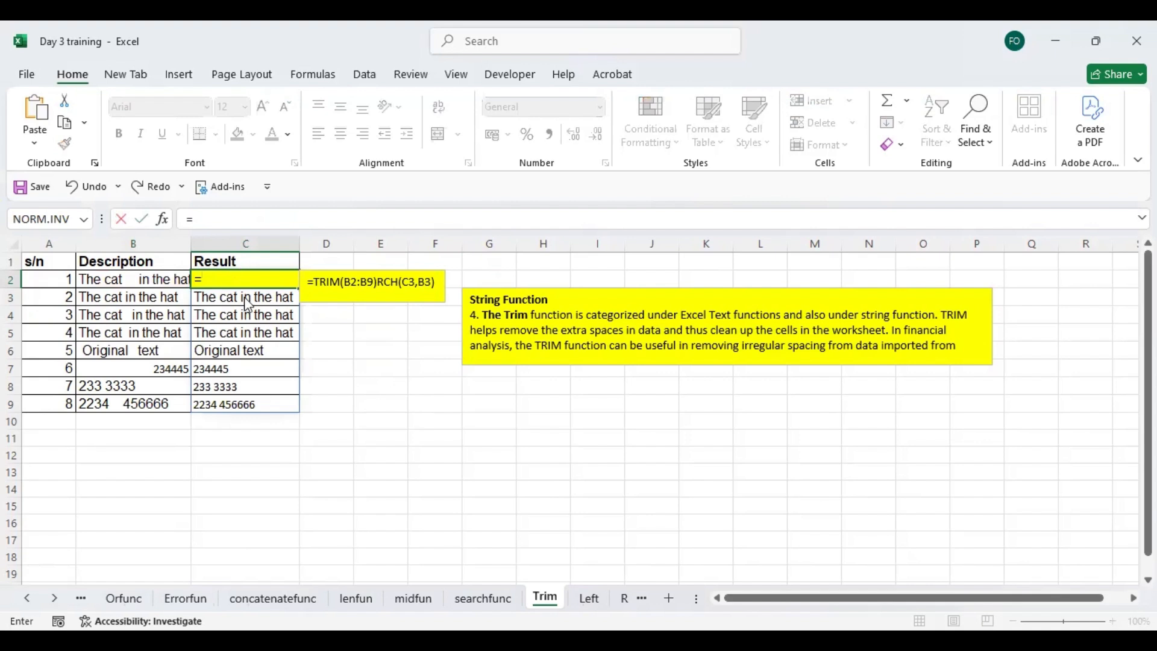
type("TRIM(")
left_click(147, 277)
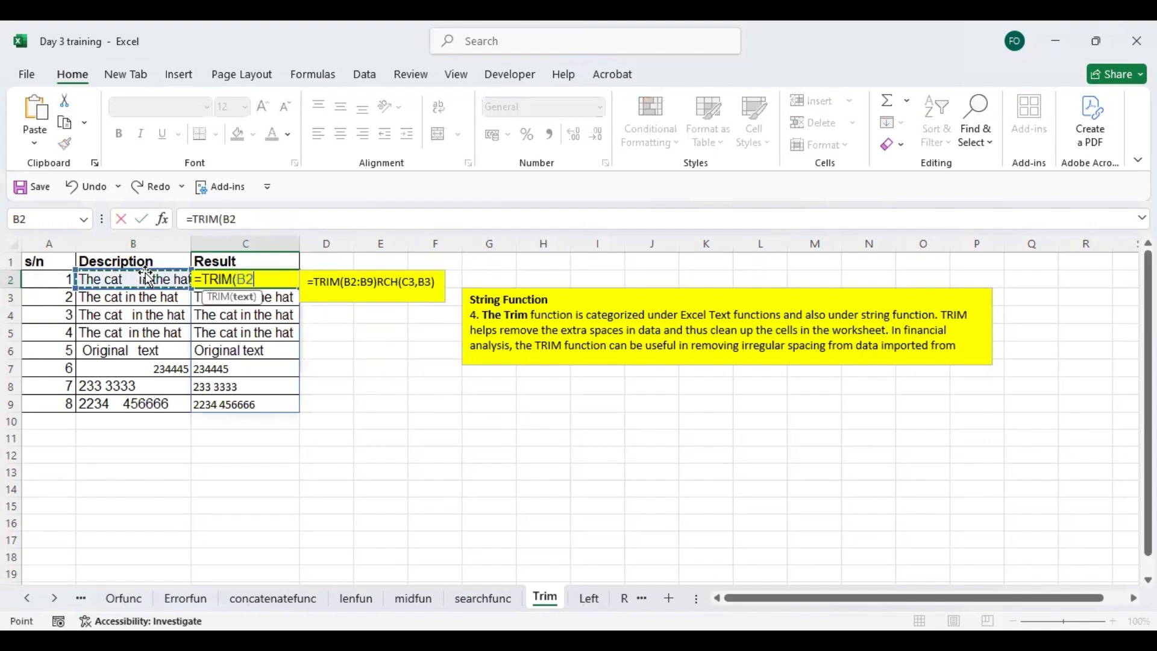
type(")")
key("Return")
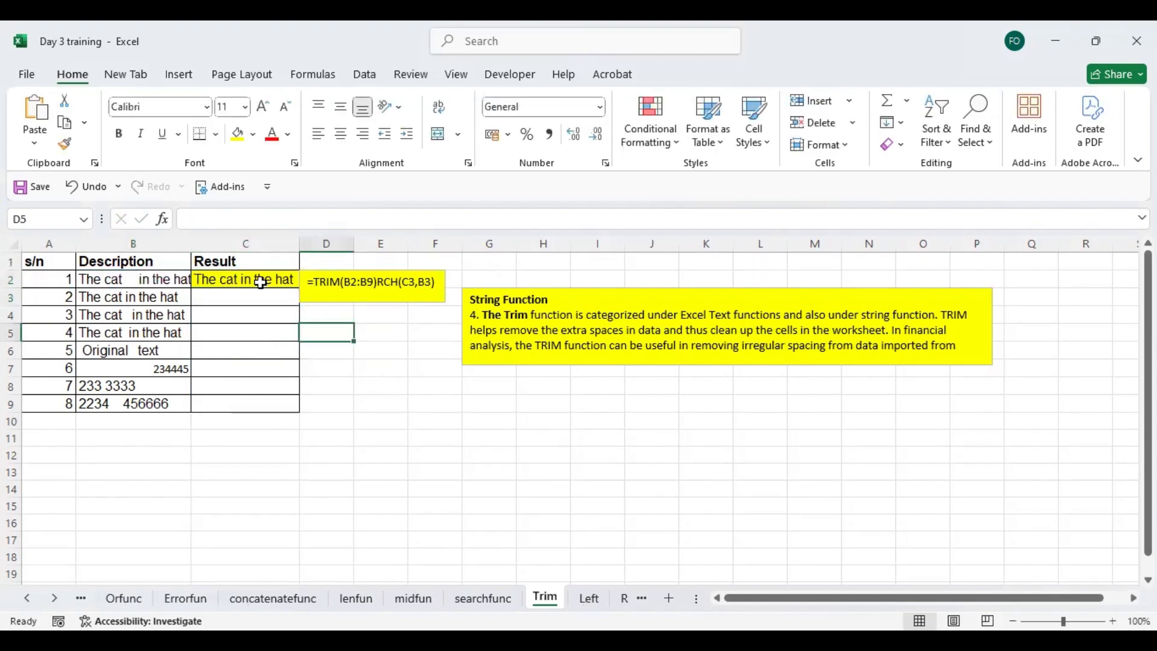
- Move the TRIM formula note clear of the Result column, fill the C2 formula down to C9, and compare the results with B7 to B9
left_click(251, 278)
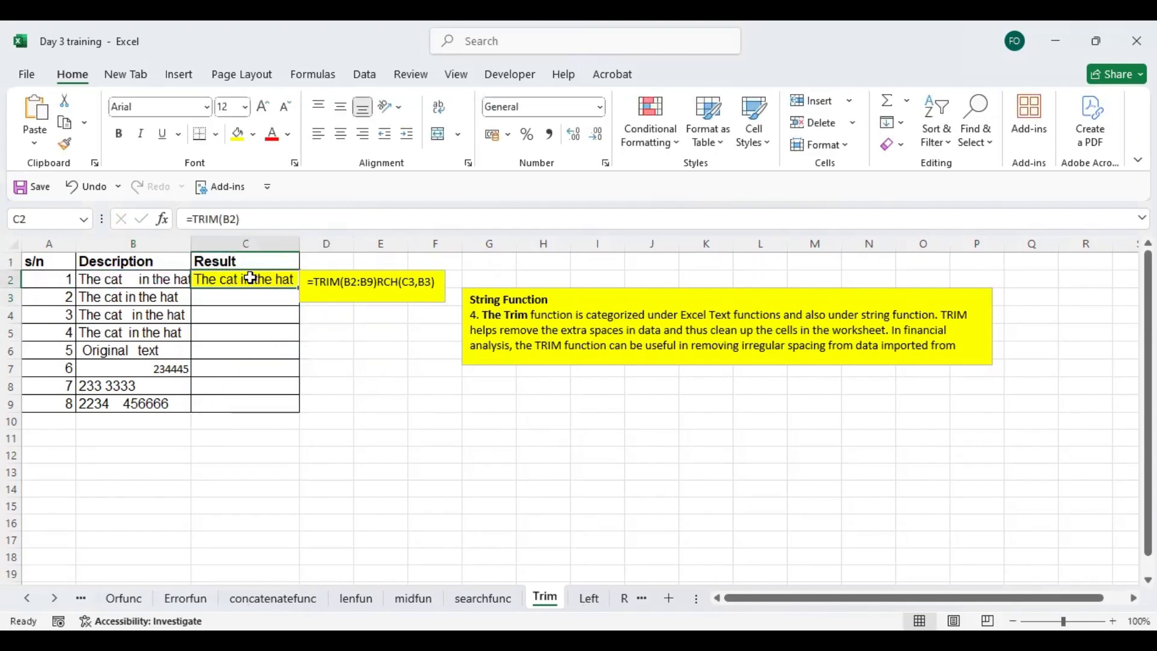
left_click(324, 277)
left_click_drag(319, 269, 277, 402)
left_click(279, 275)
left_click(180, 369)
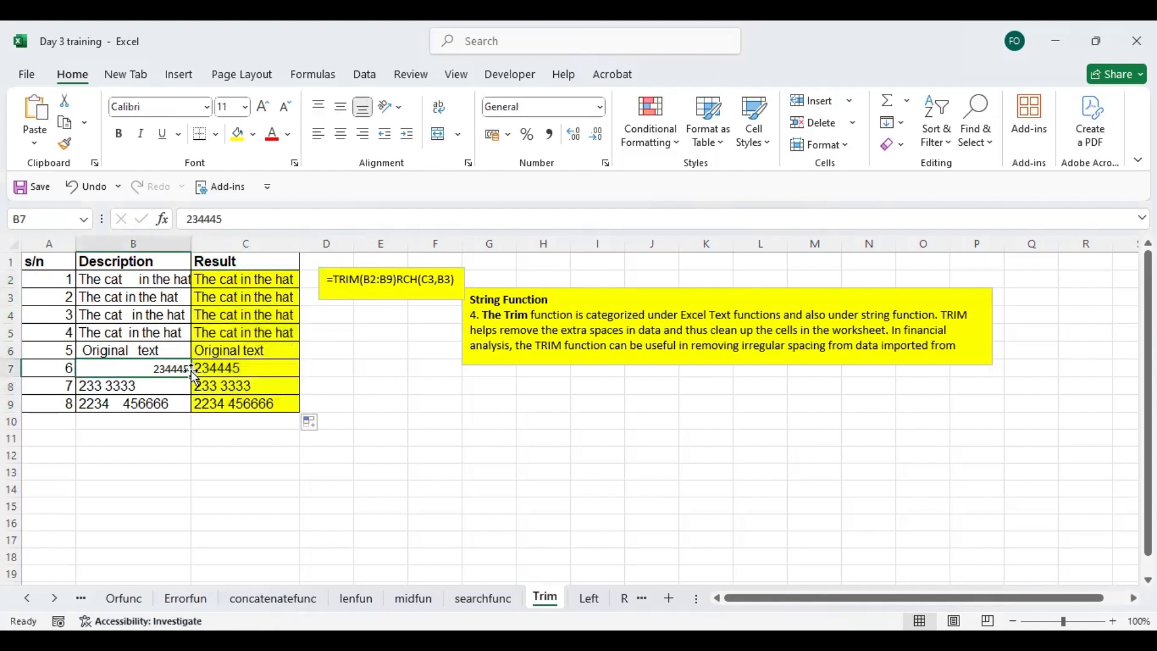
left_click(174, 386)
left_click(162, 400)
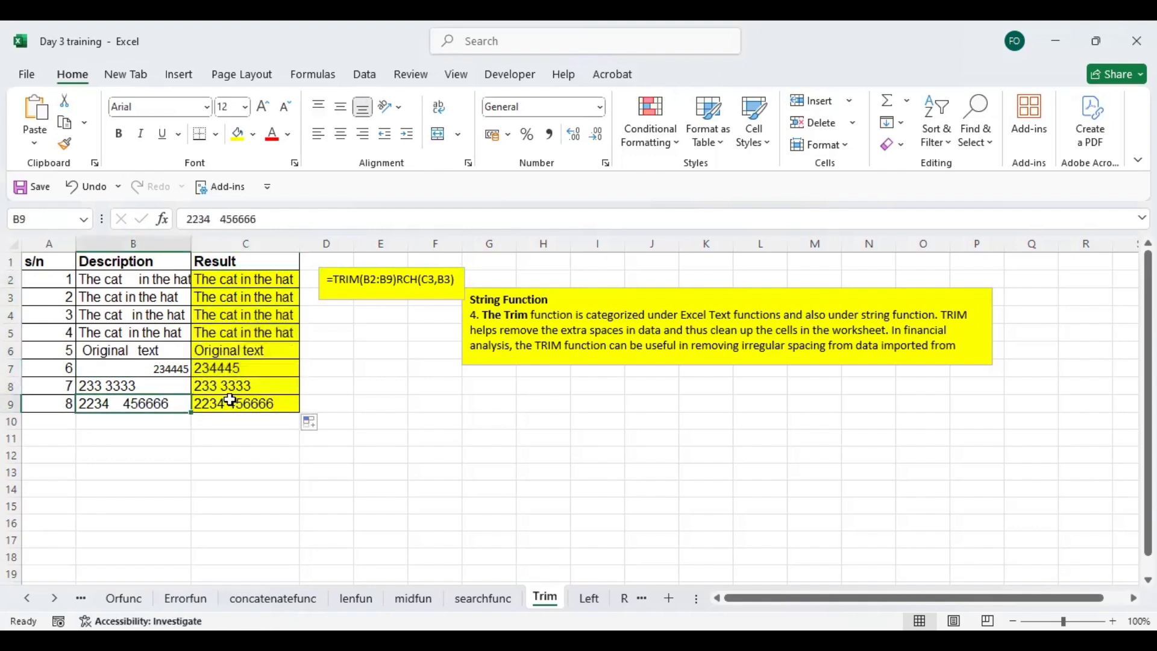
- Go to the Left sheet and enter the formula =LEFT(B2:B9) in D2
left_click(589, 598)
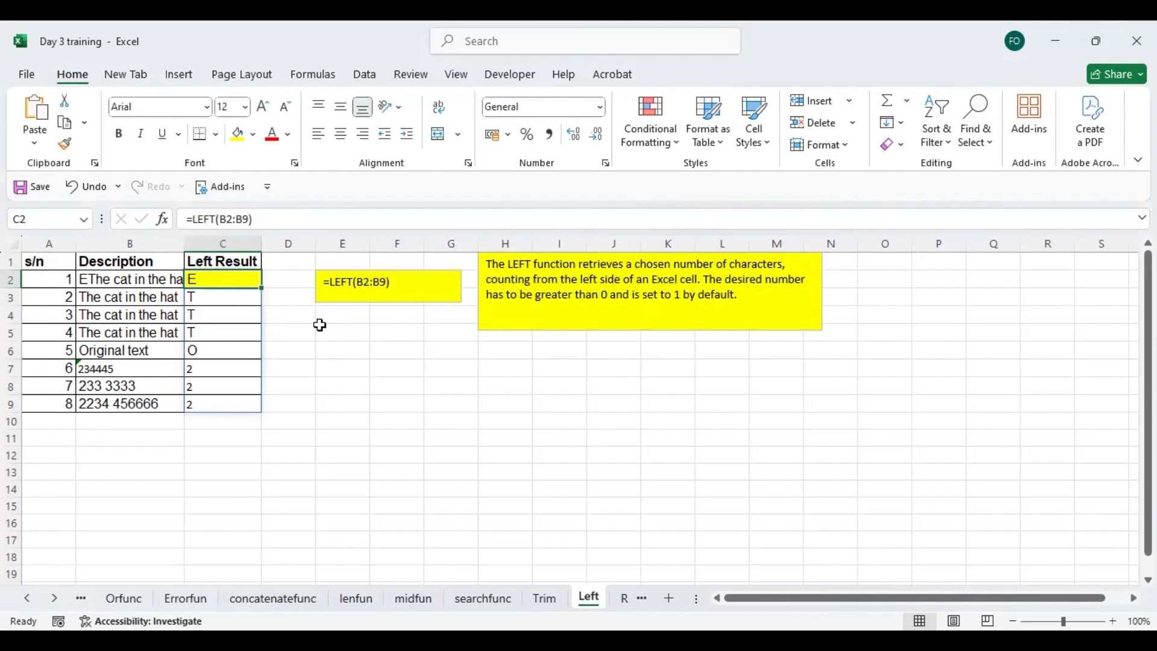
left_click(284, 282)
type("=")
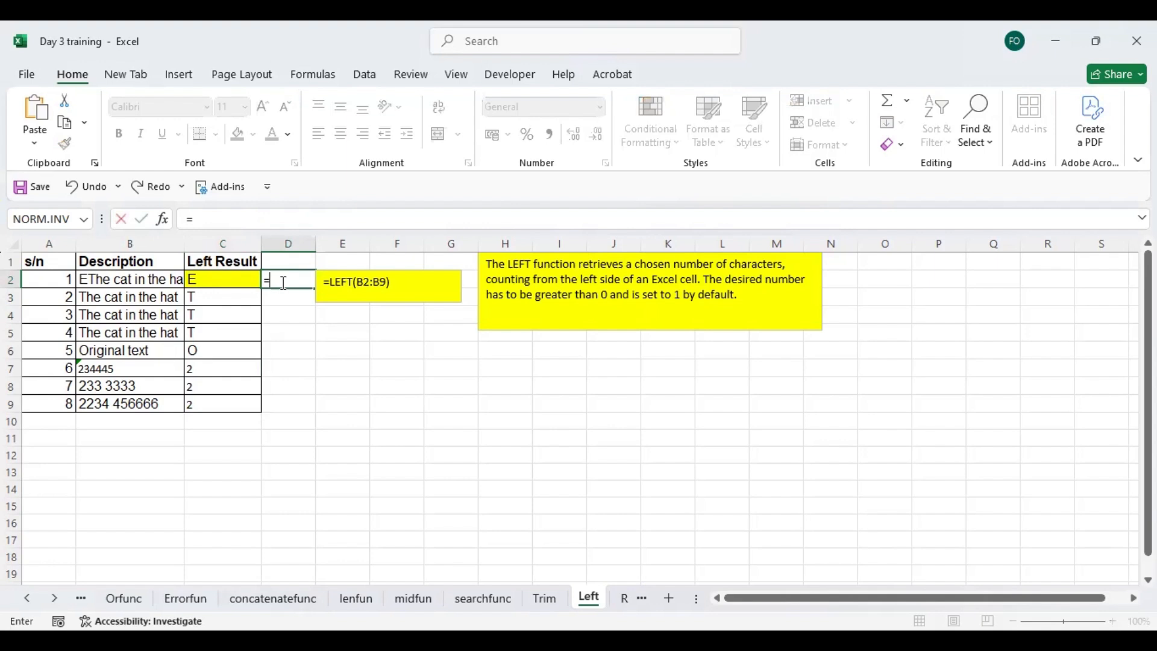
type("lef")
double_click(302, 305)
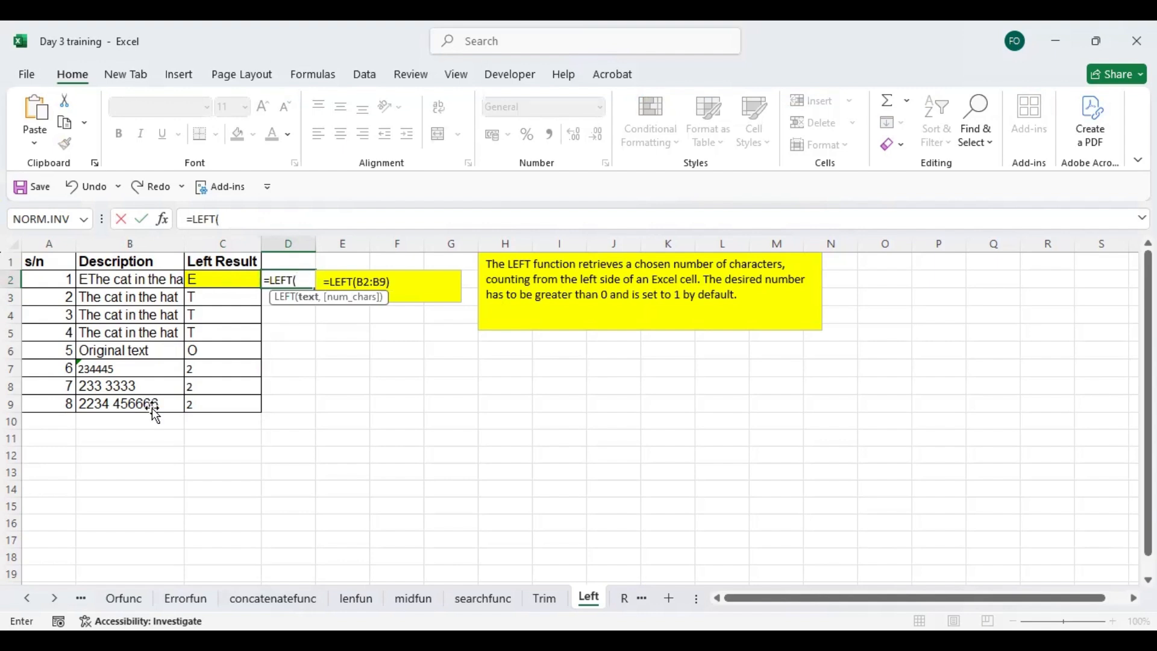
key("Return")
left_click(331, 368)
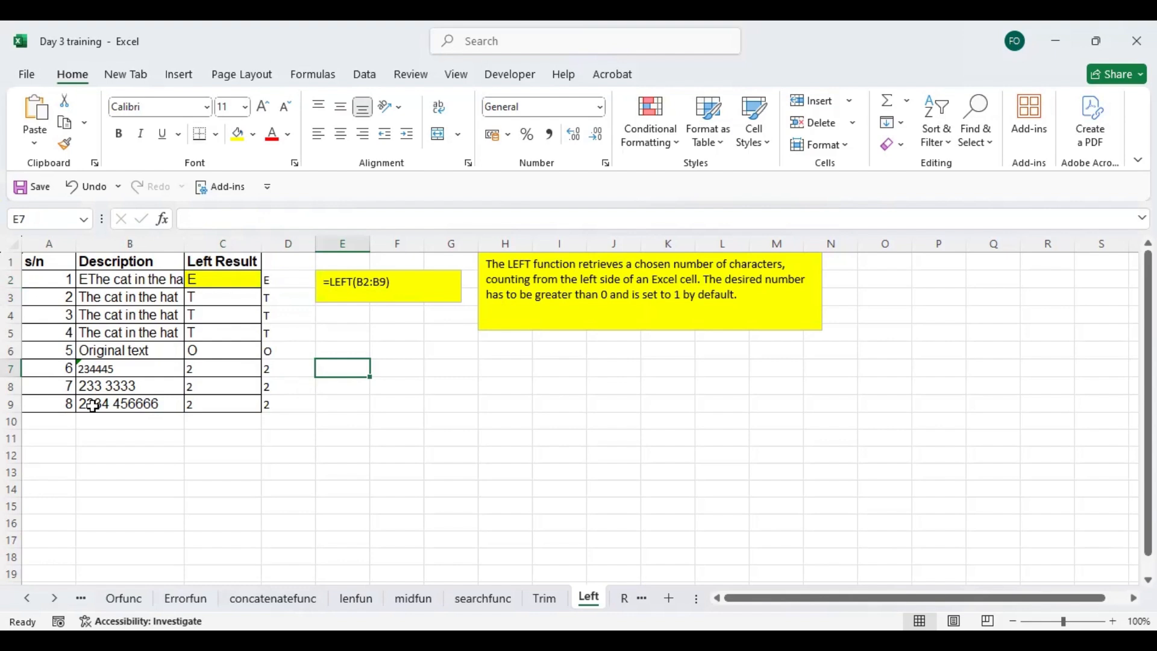
- Replace the leading E of the description in B2 with A
double_click(89, 280)
key("BackSpace")
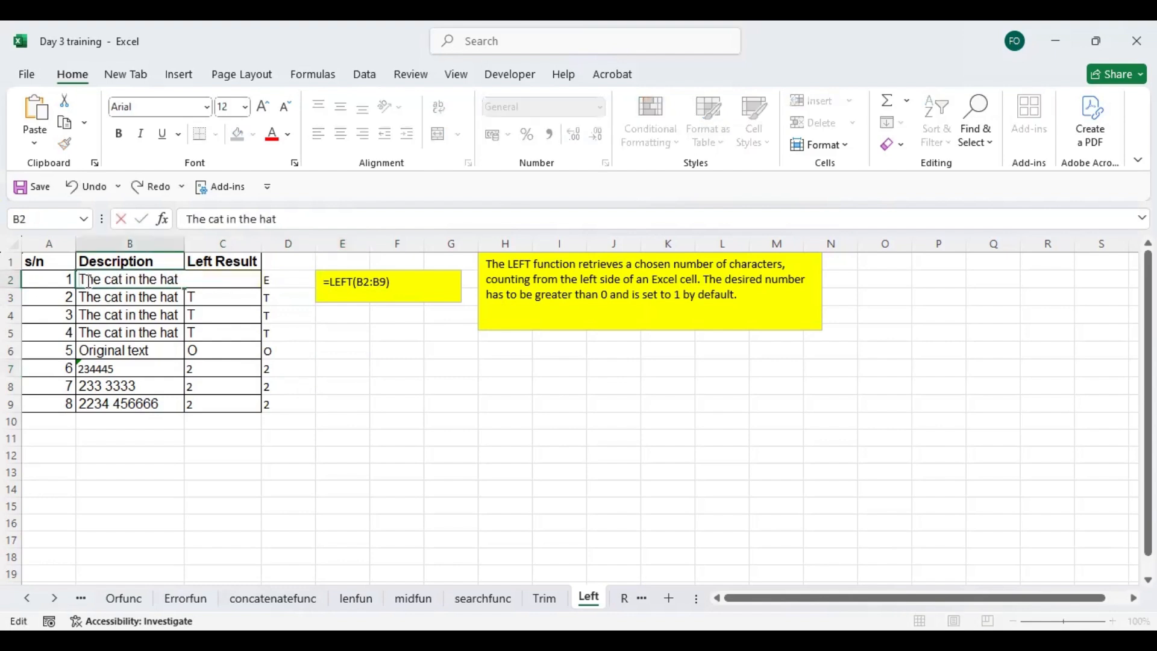
type("A")
left_click(253, 313)
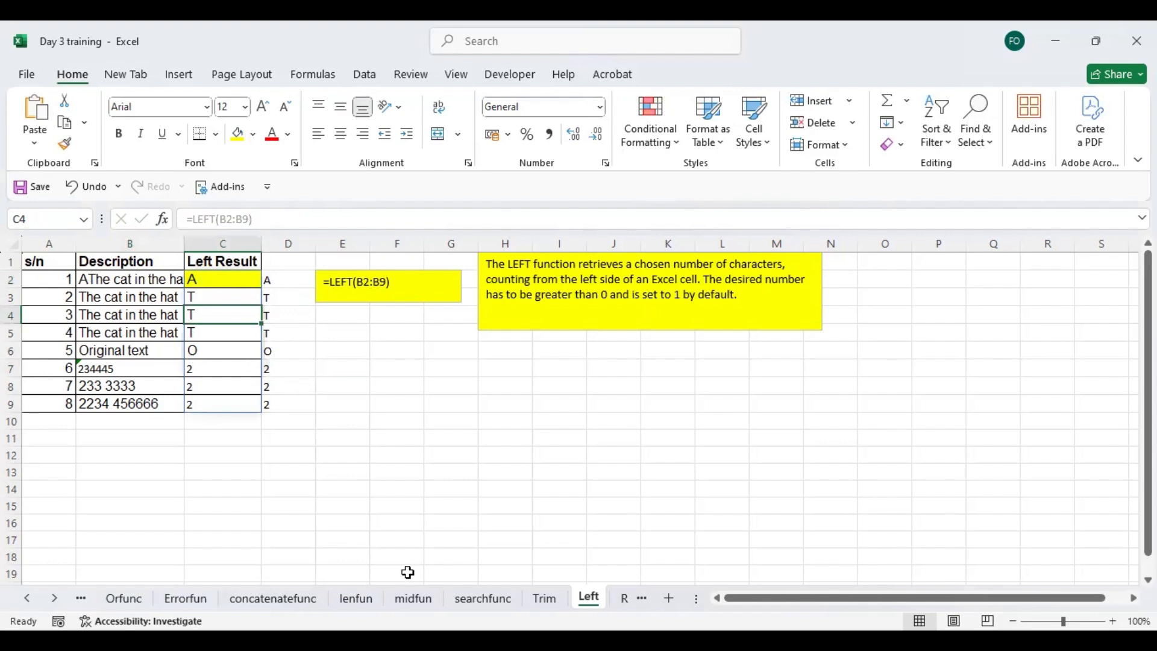
- Review the RIGHT formula in C2 of the Right sheet and the EXACT formula in E5 of the Exact sheet
left_click(624, 599)
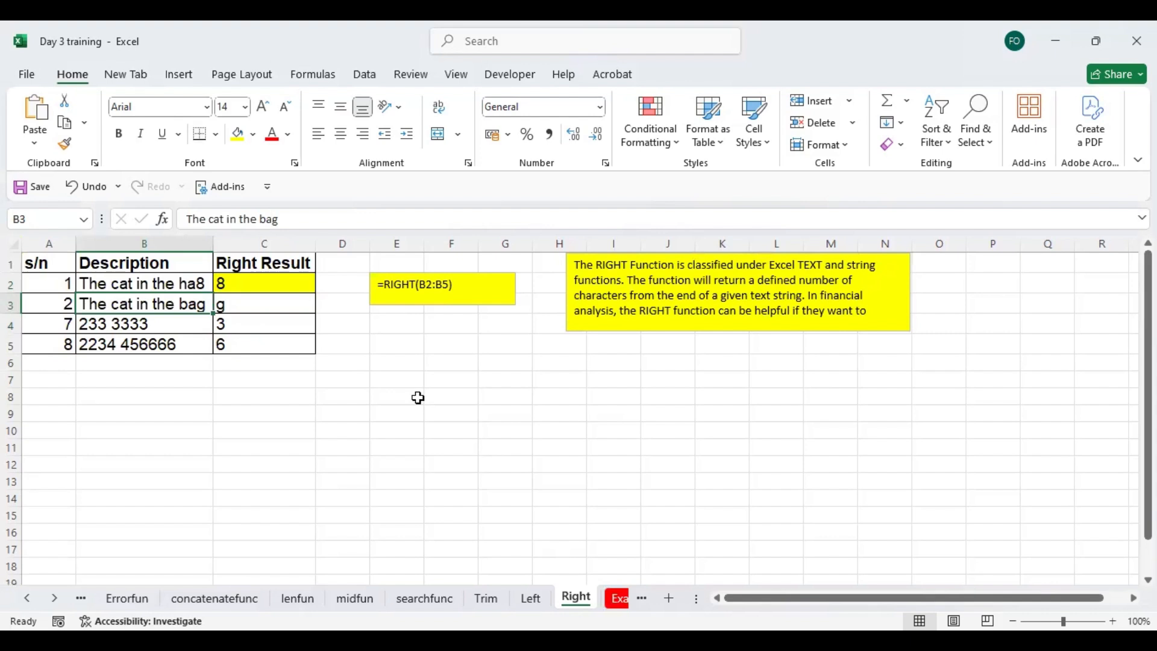
left_click(286, 278)
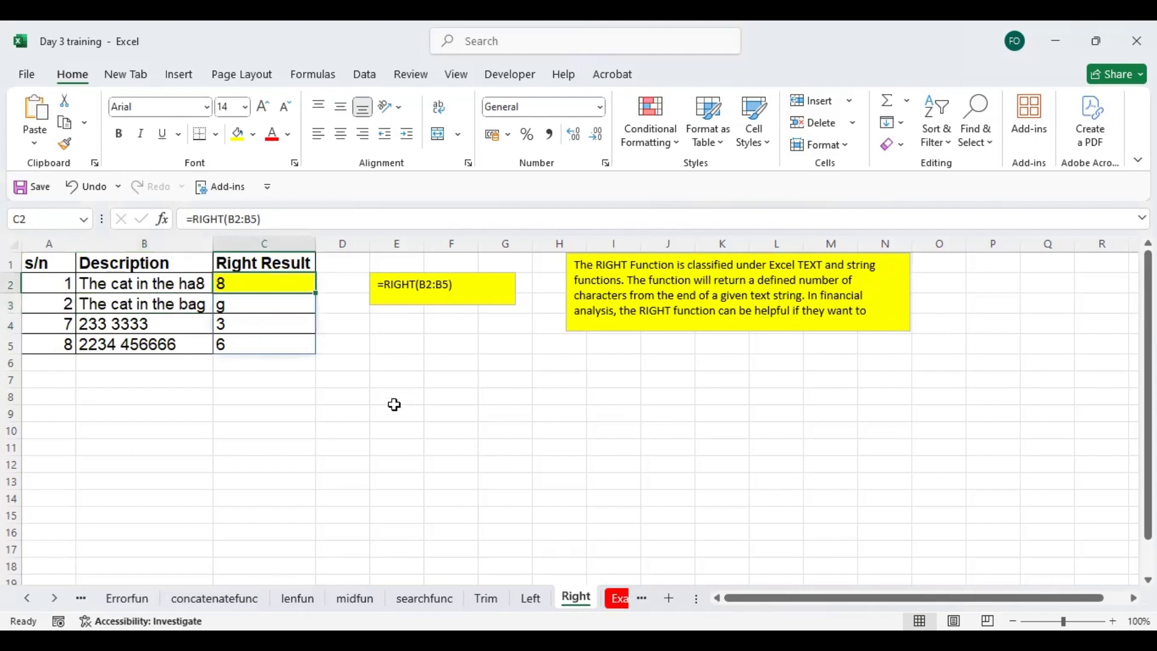
left_click(621, 605)
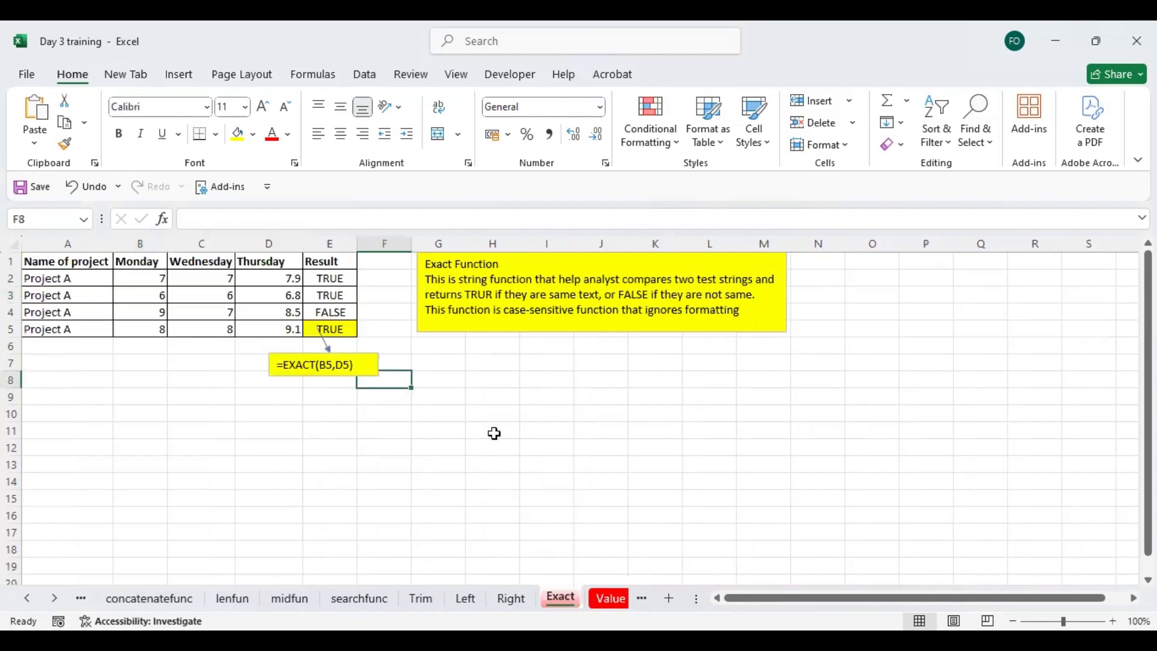
left_click(378, 278)
key("Up")
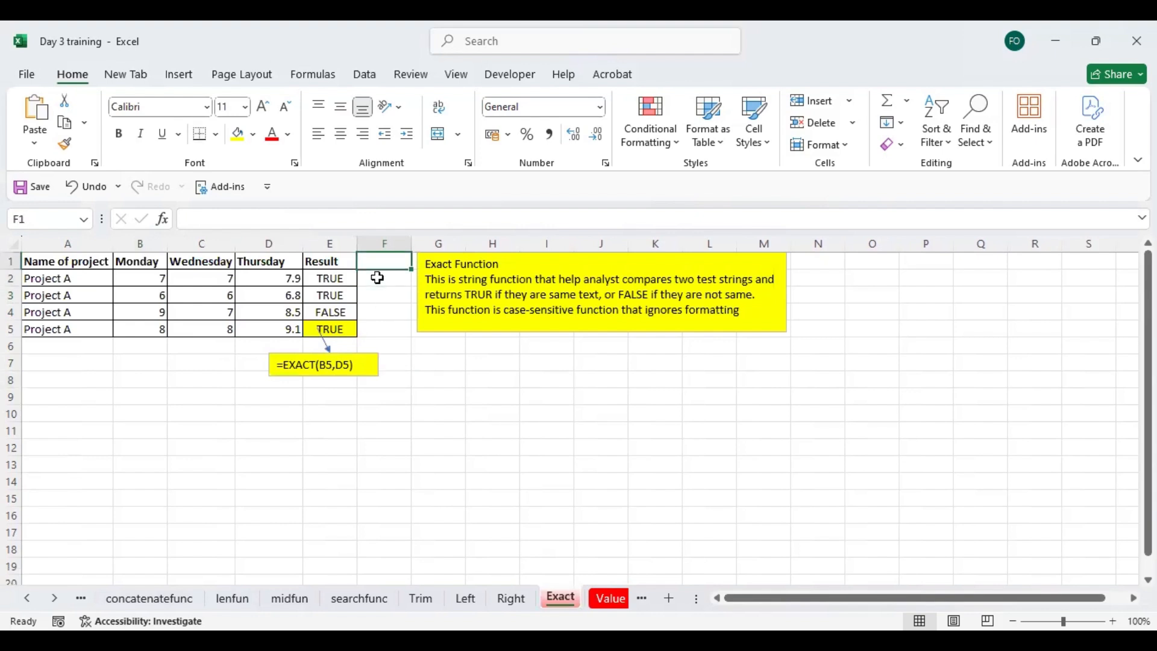
key("Left")
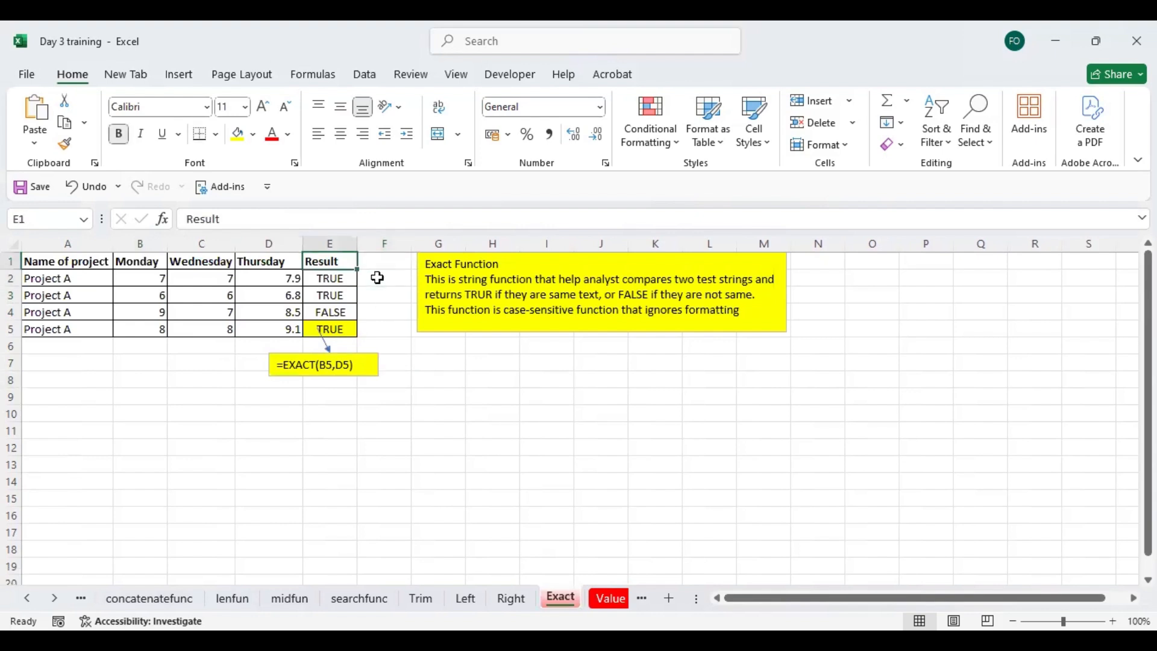
key("Home")
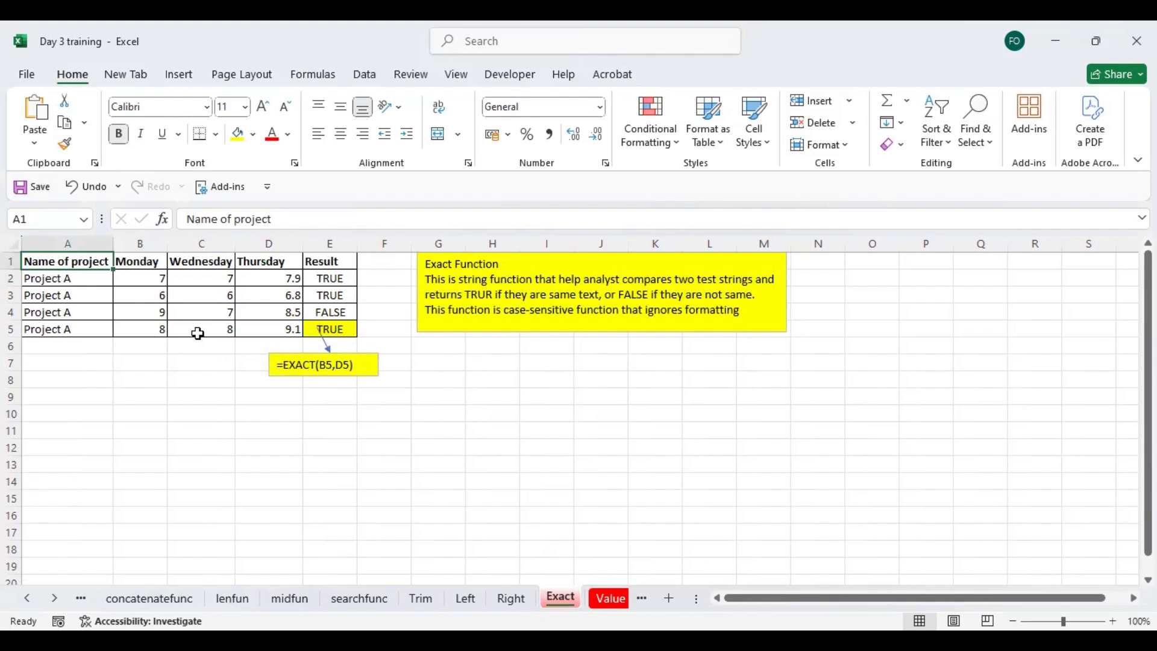
left_click(333, 327)
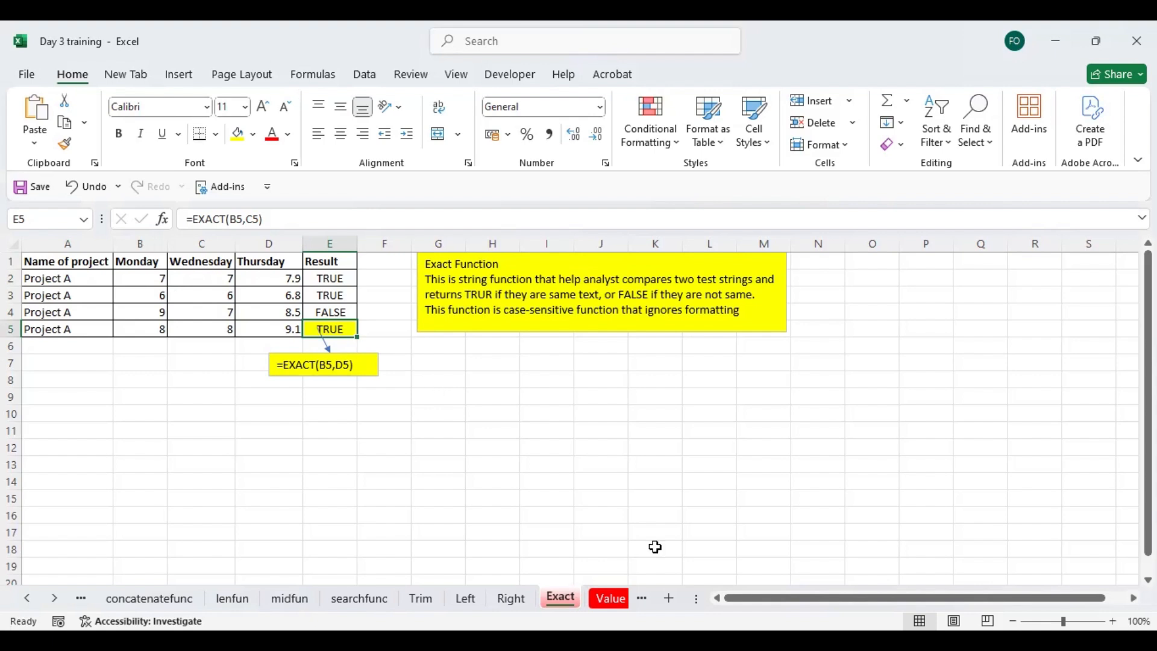
- Go to the Value sheet and examine the VALUE formulas in C2 to C4 against the time, currency and date entries
left_click(609, 598)
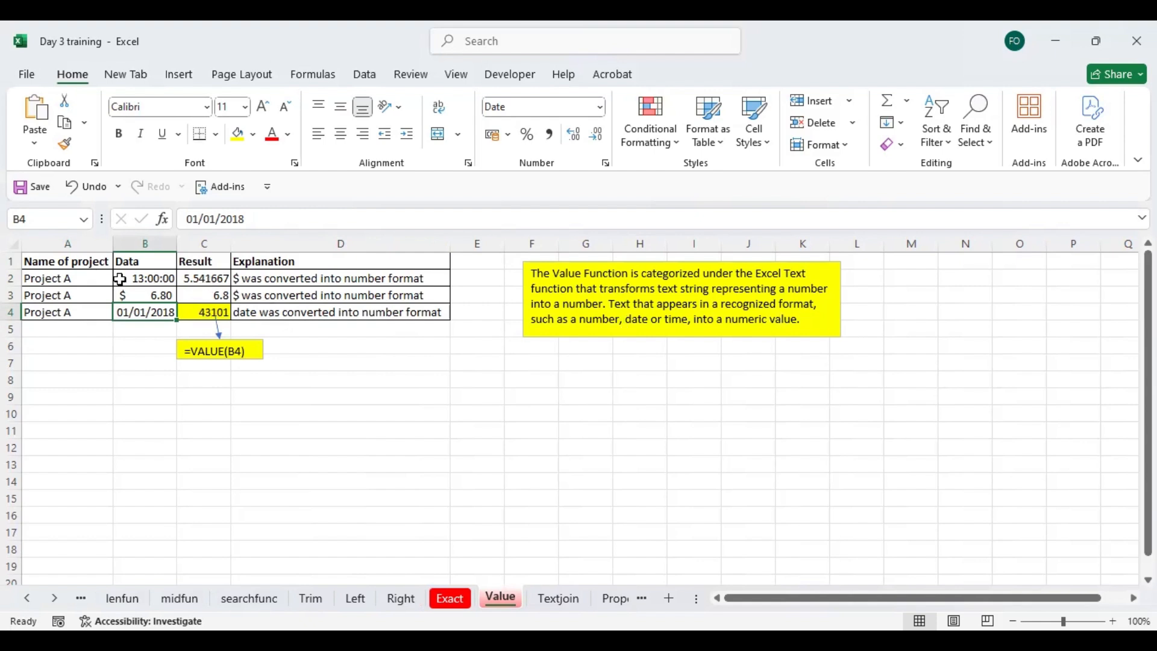
left_click(158, 279)
left_click(211, 277)
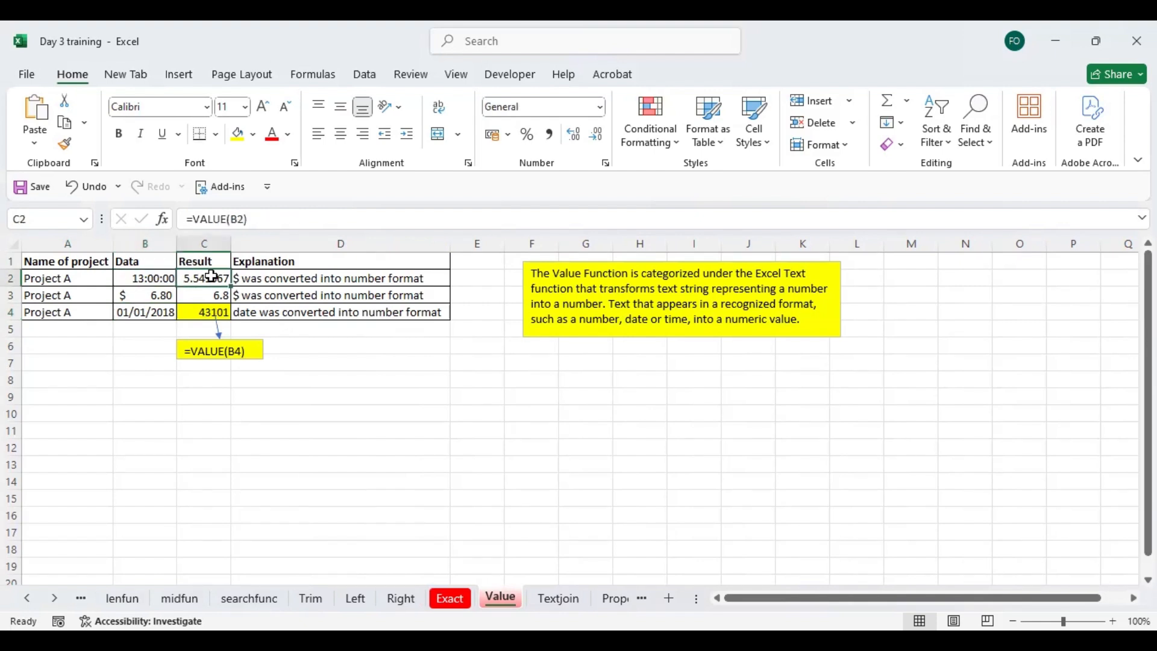
double_click(212, 277)
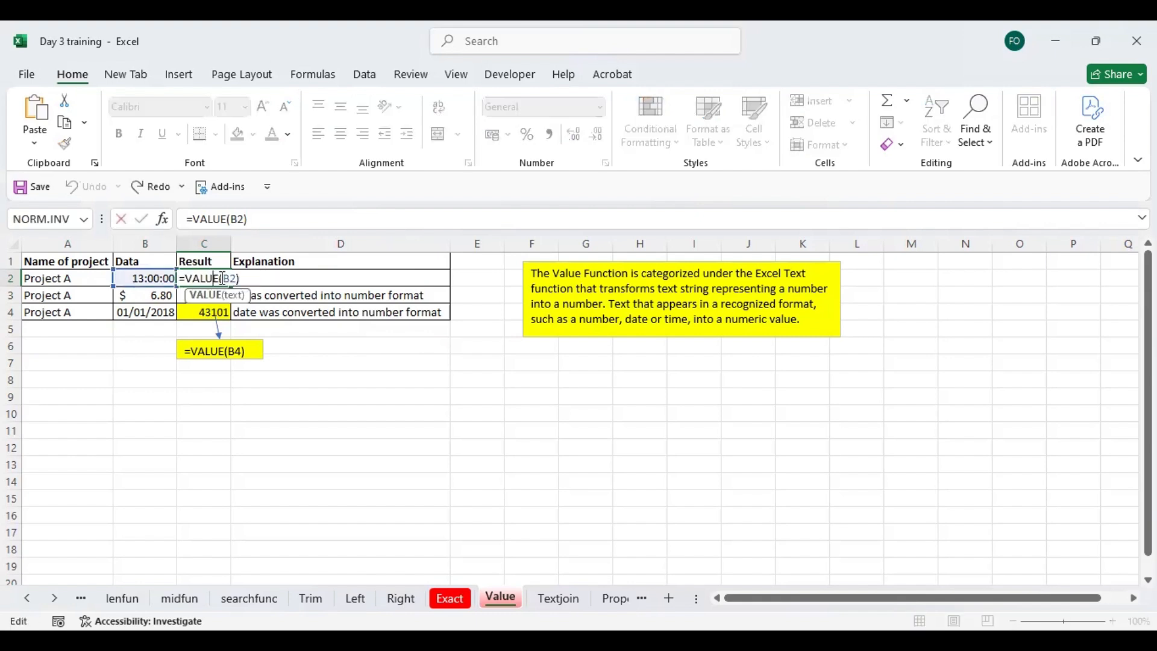
key("Return")
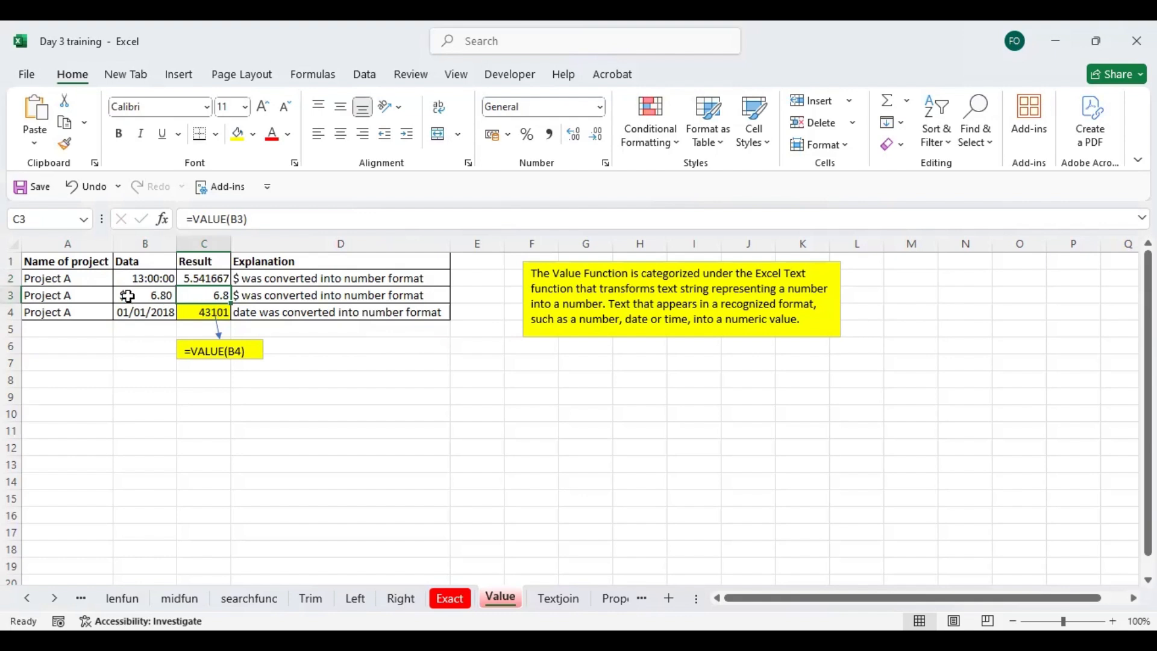
left_click(195, 311)
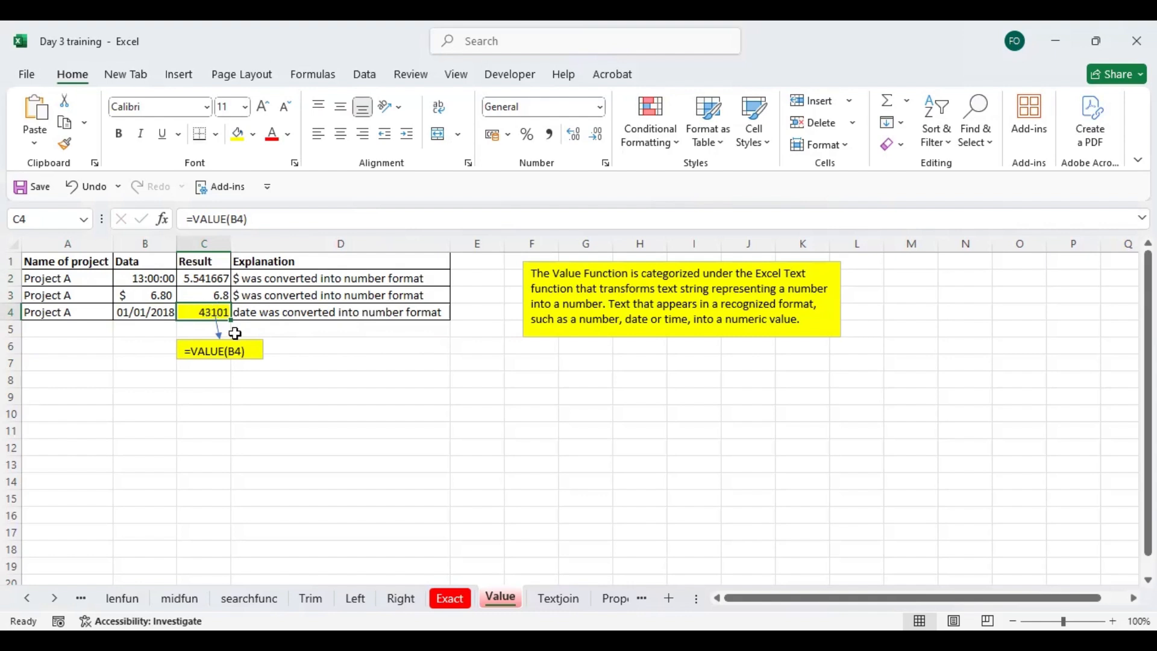
- Go to the Textjoin sheet and examine the separate words in row 2 and the TEXTJOIN formula in G2
left_click(560, 599)
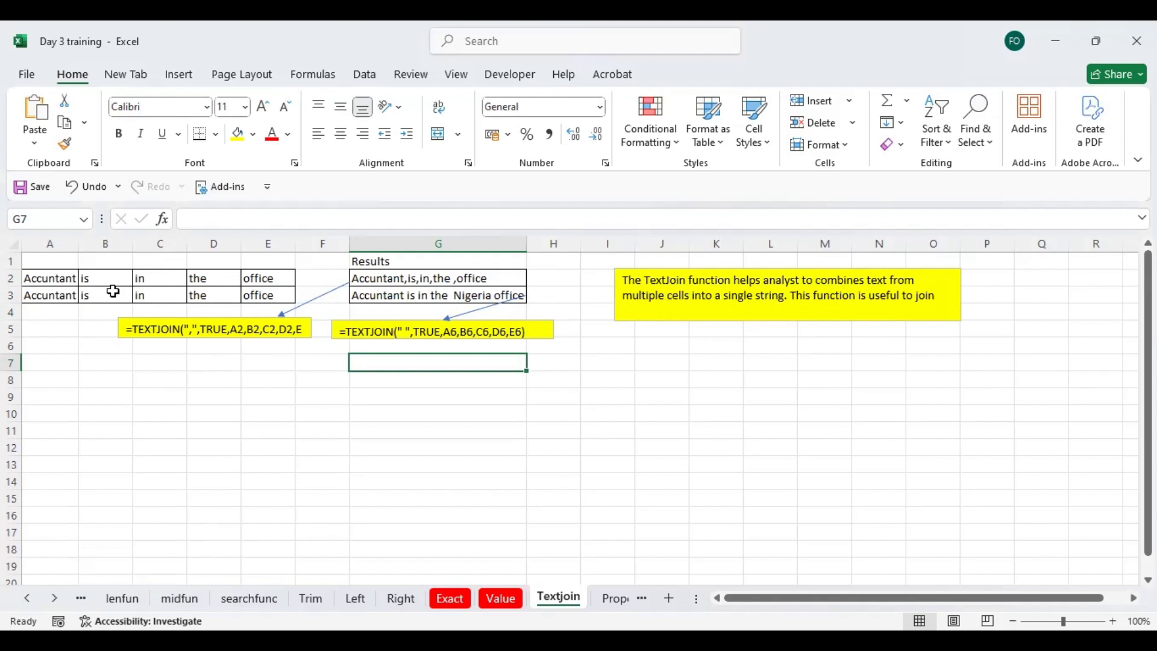
left_click(60, 276)
left_click(101, 278)
left_click(155, 274)
left_click(249, 278)
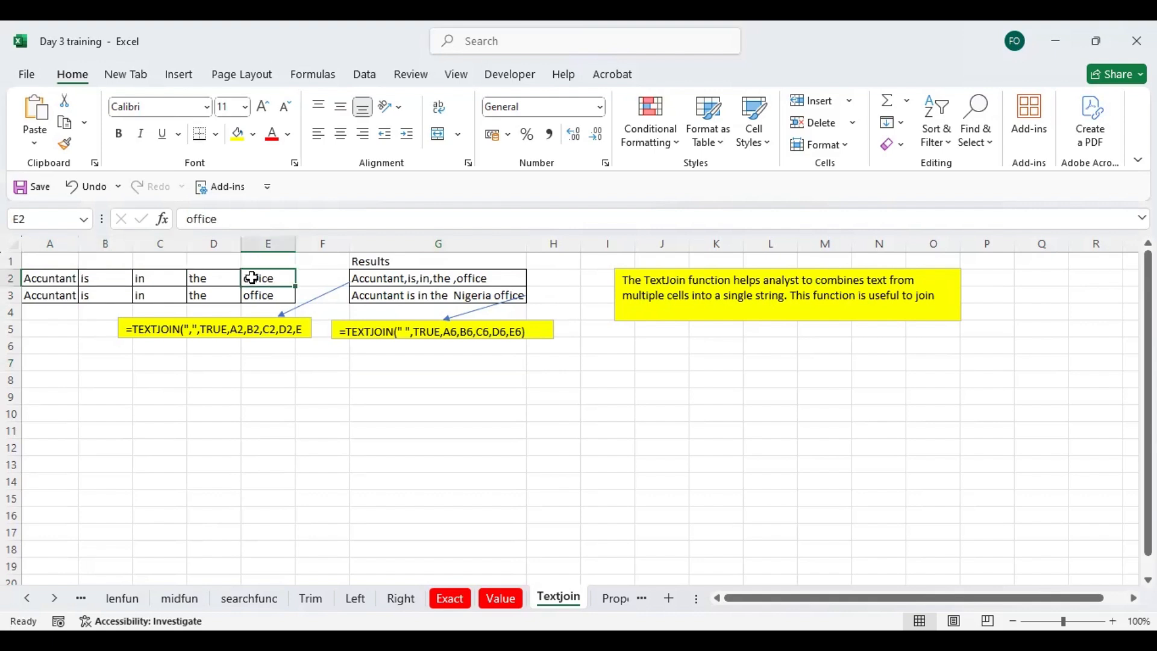
left_click(378, 276)
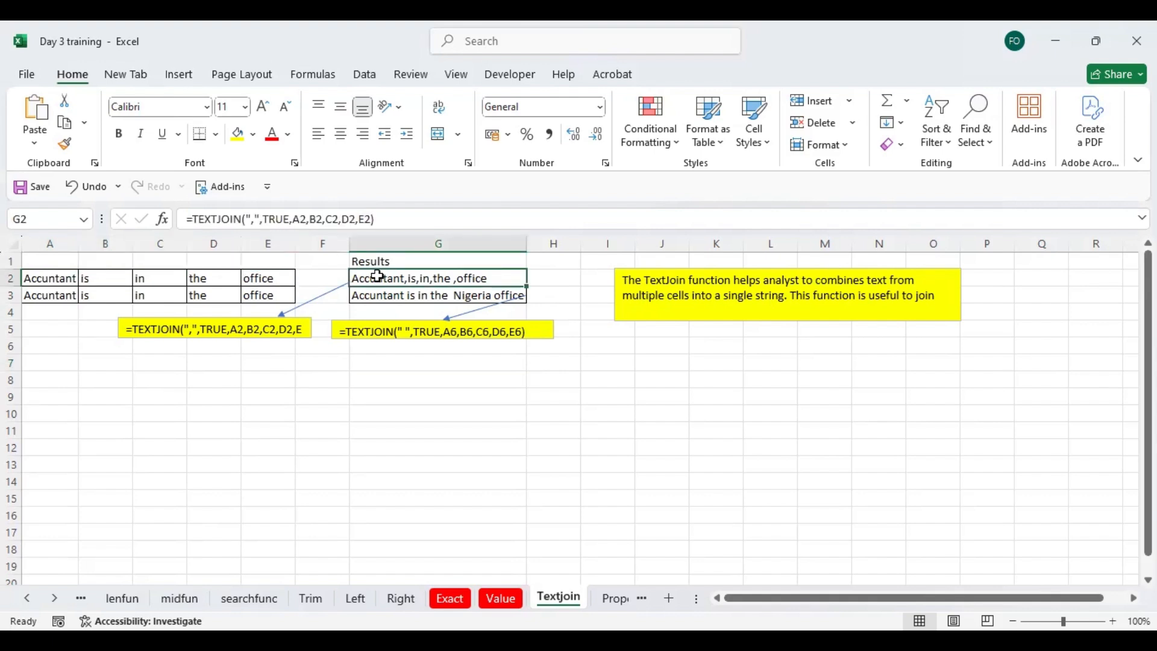
- Start a TEXTJOIN formula in G7 with a space as delimiter and TRUE to ignore empty cells
left_click(403, 359)
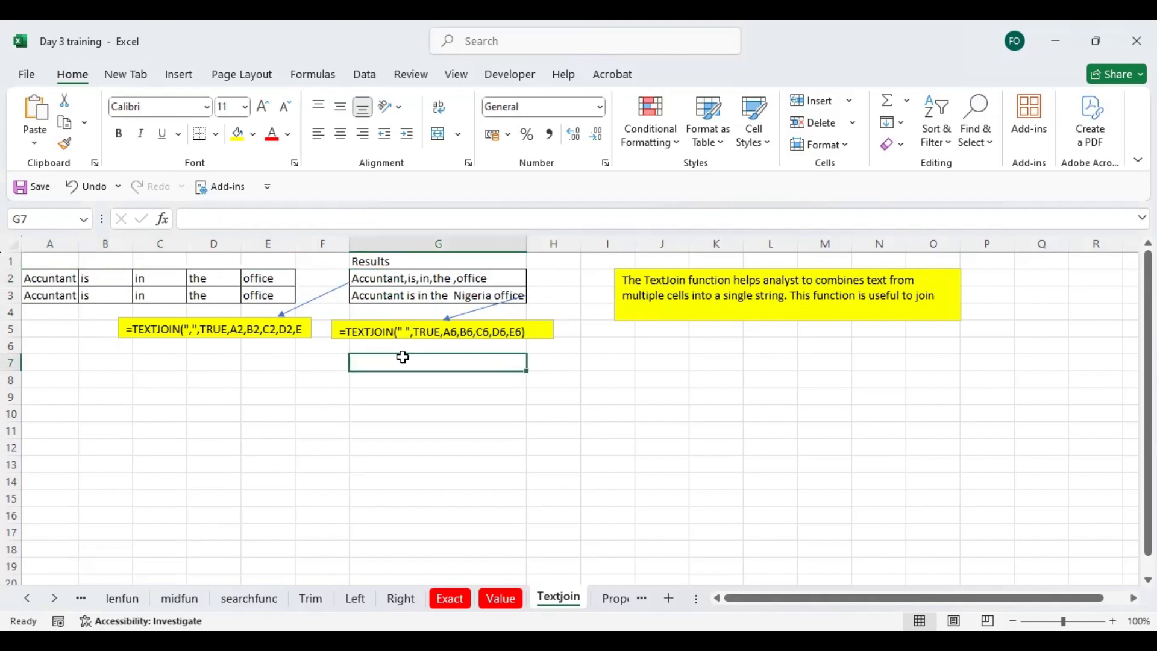
type("=")
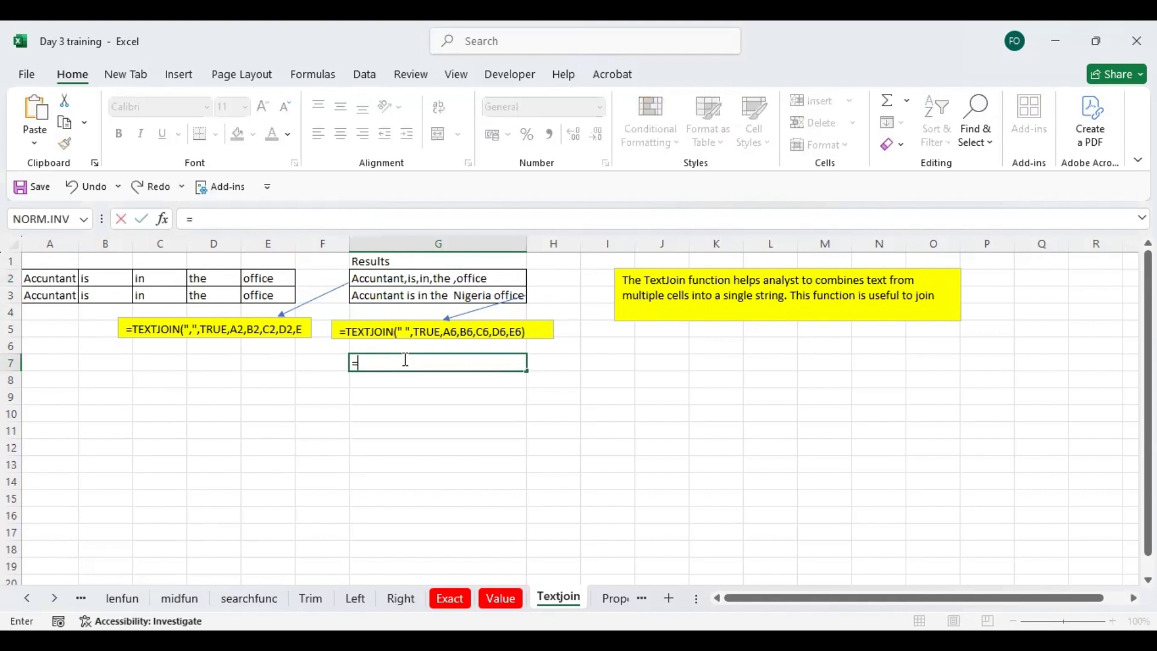
type("text")
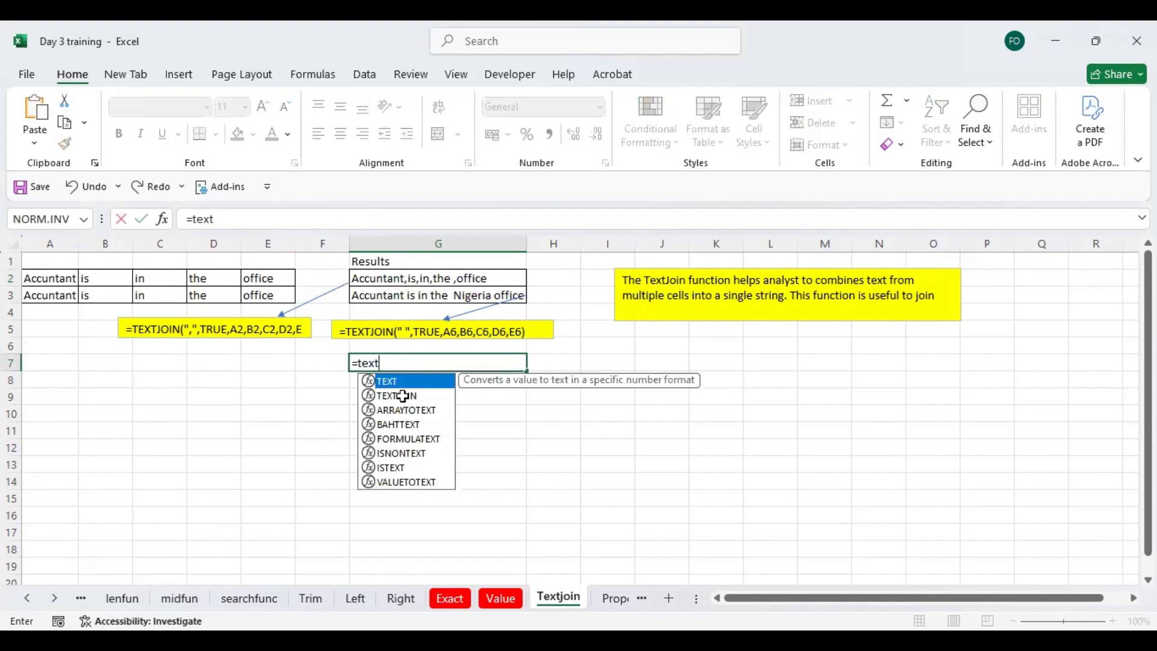
key("Down")
key("Tab")
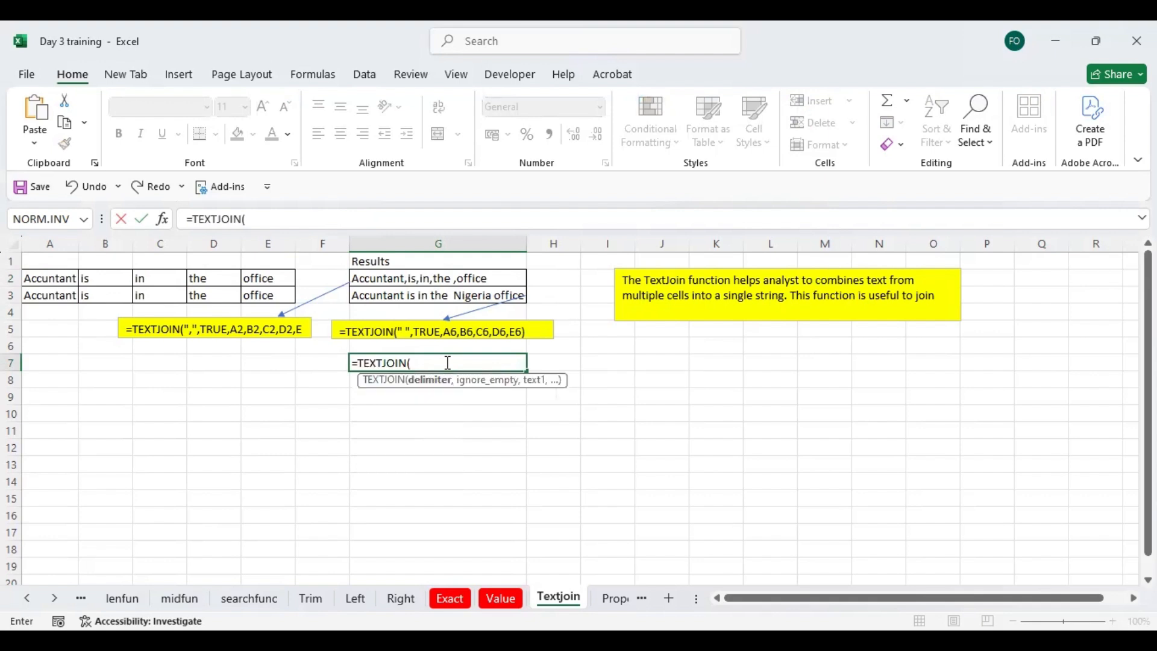
type("\"")
type("\",")
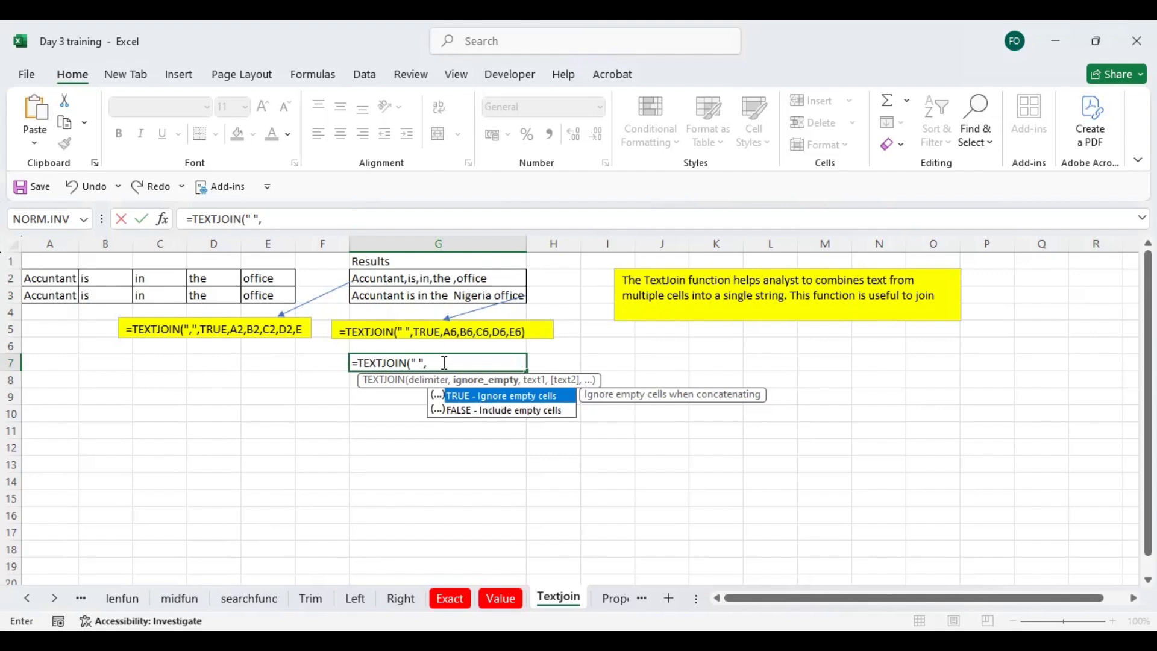
type("true")
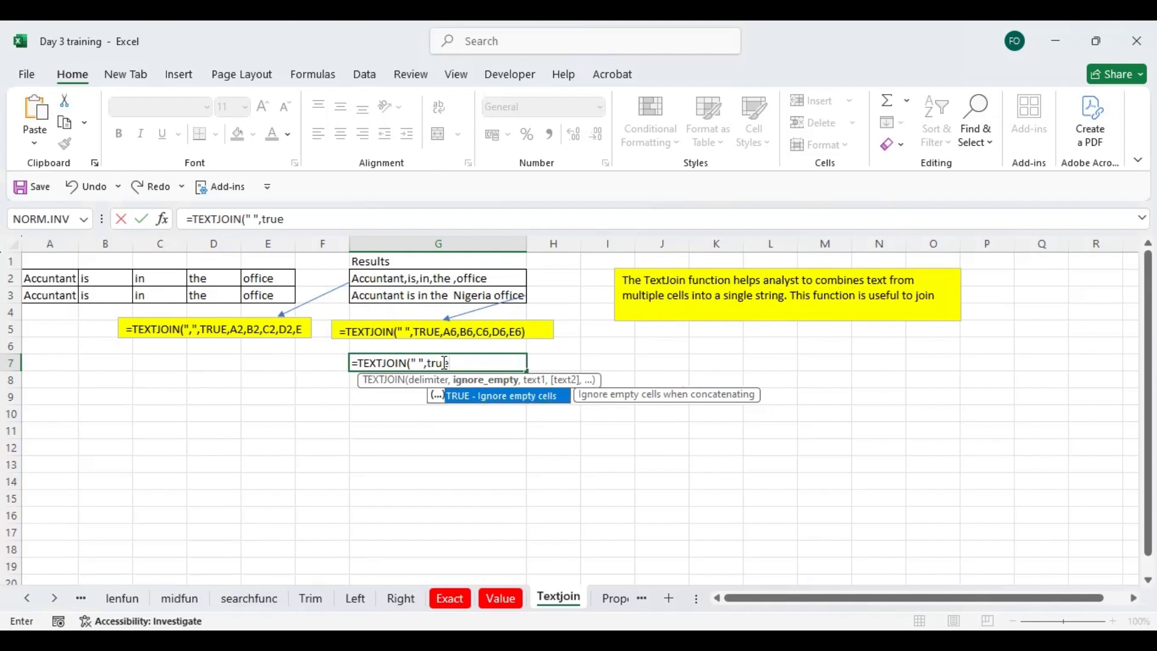
type(",")
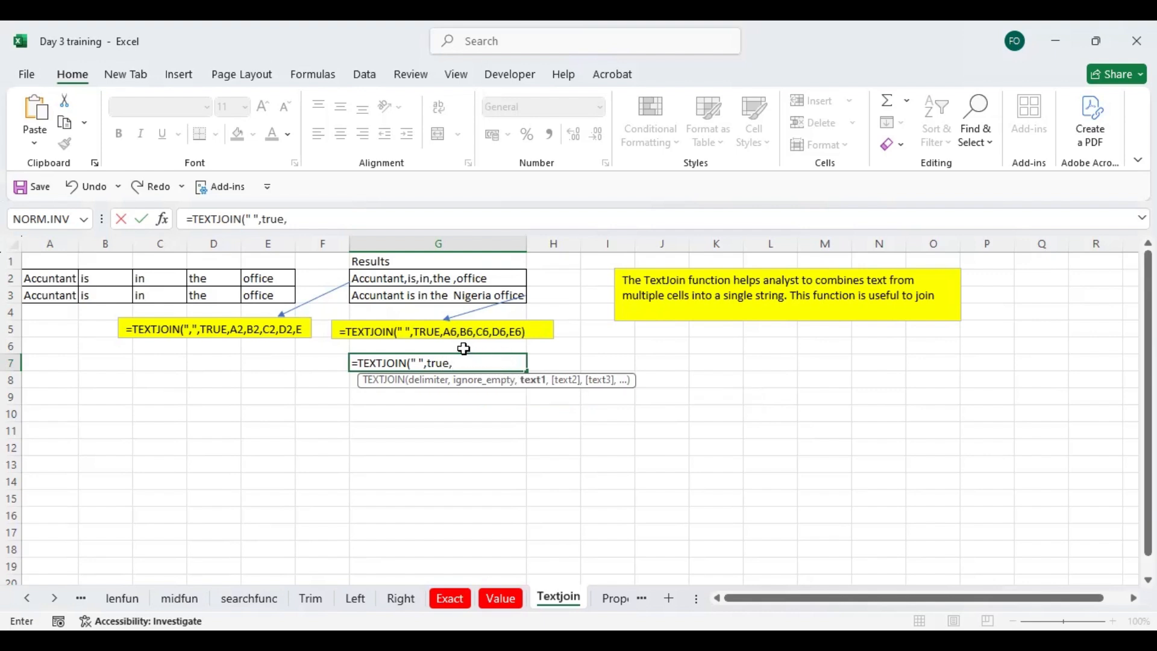
- Complete the G7 formula with A2, B2, C2, D2 and E2 as the texts to join, and check it
left_click(76, 275)
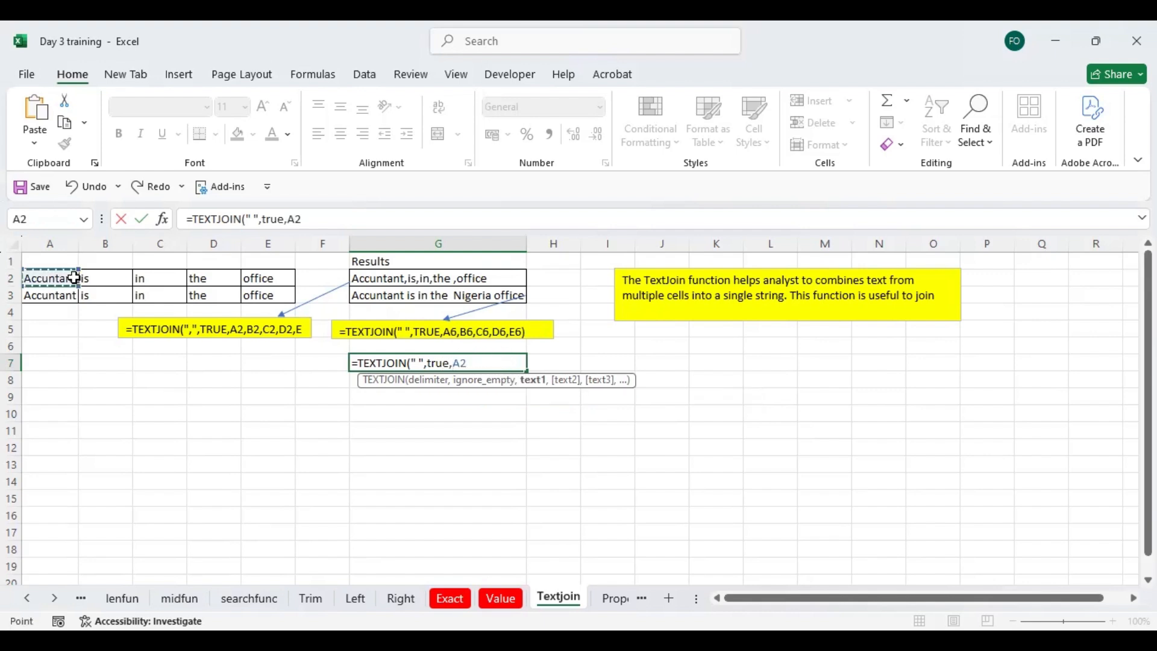
type(",")
left_click(102, 277)
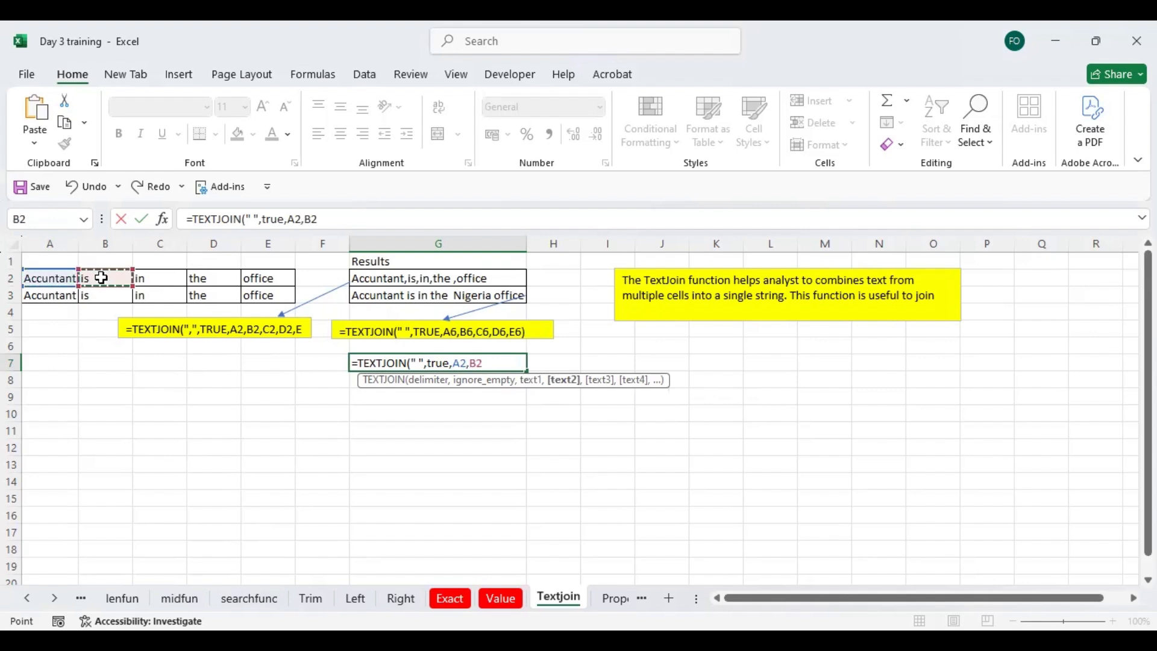
type(",")
left_click(152, 279)
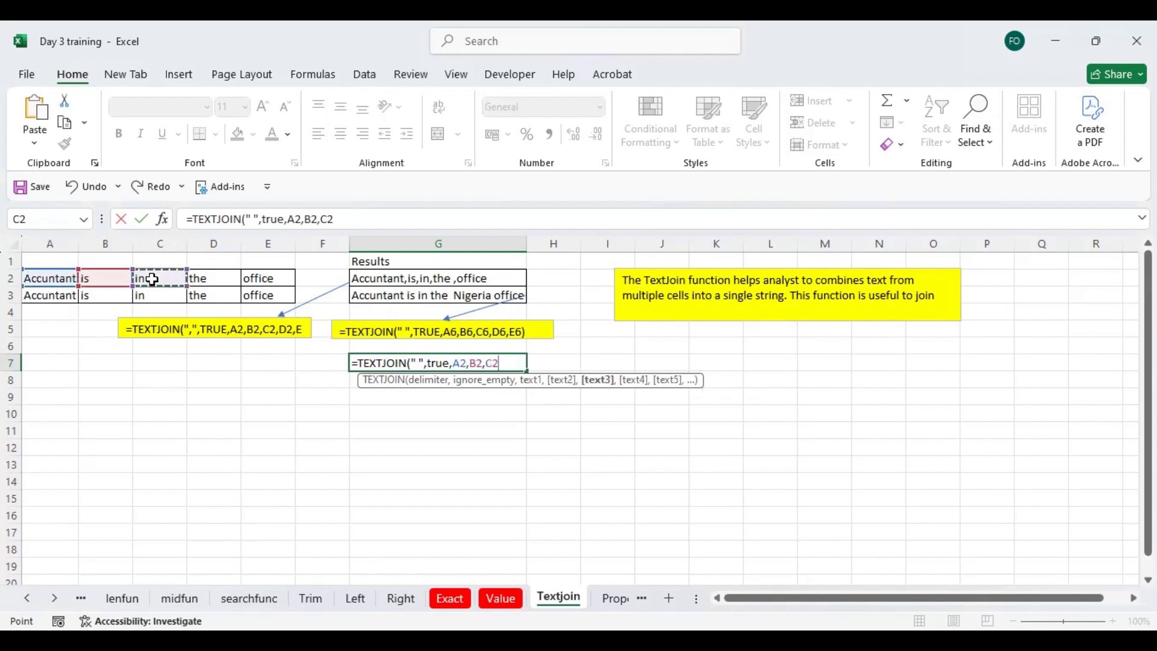
type(",")
left_click(215, 278)
type(",")
left_click(260, 279)
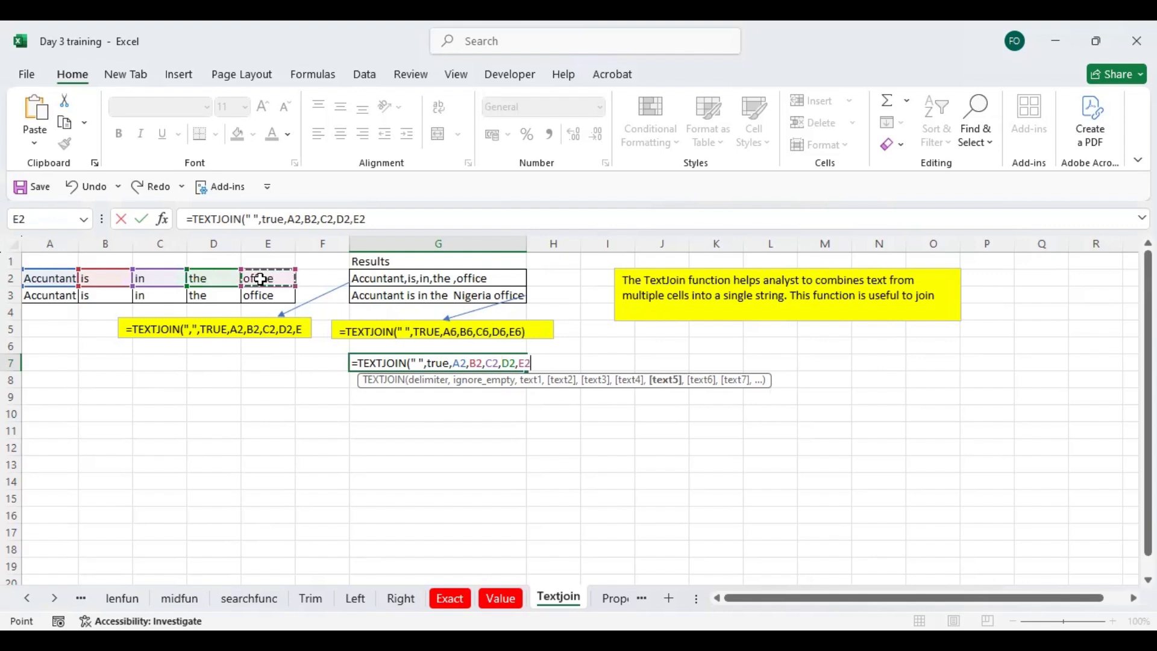
type(")")
key("Return")
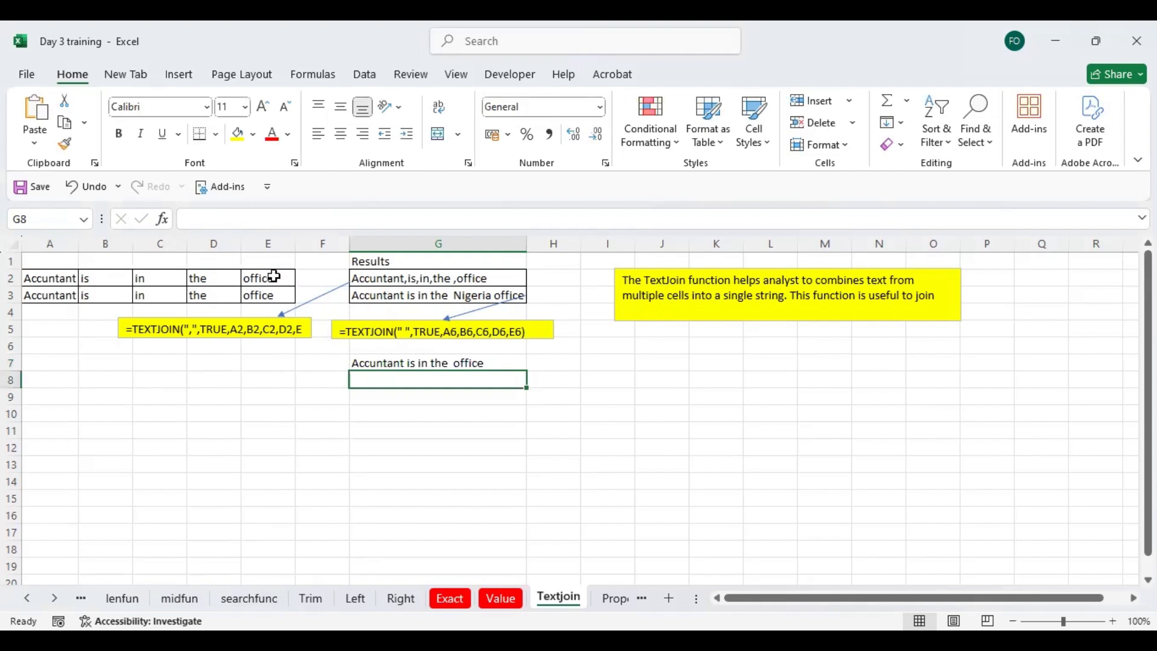
left_click(420, 361)
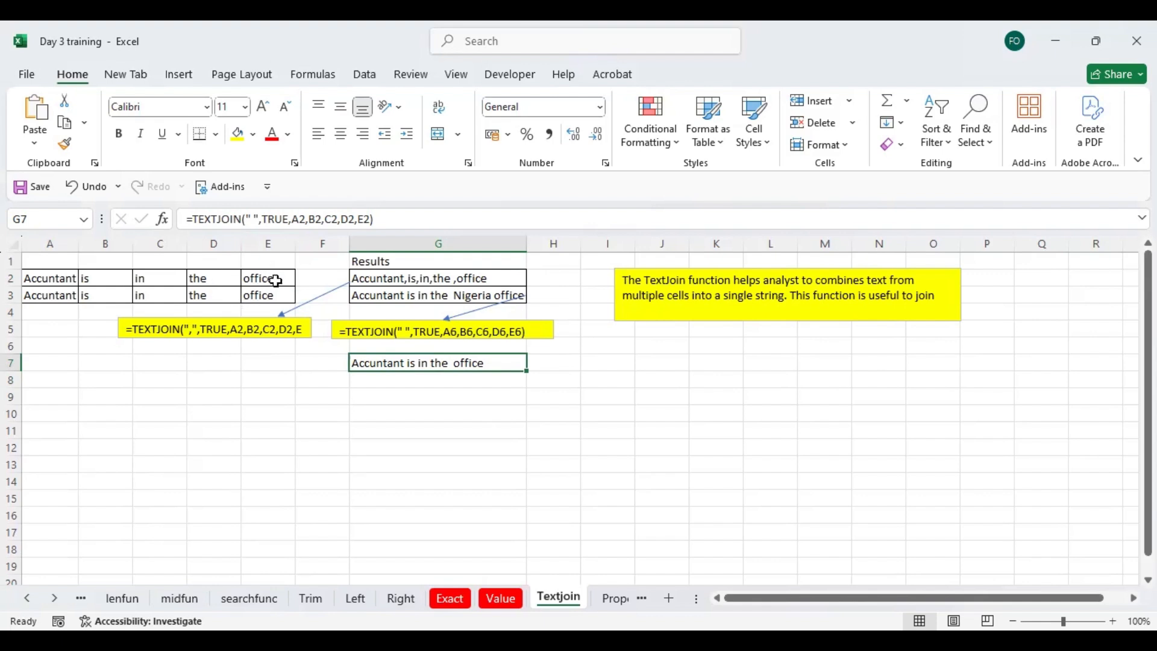
left_click(440, 379)
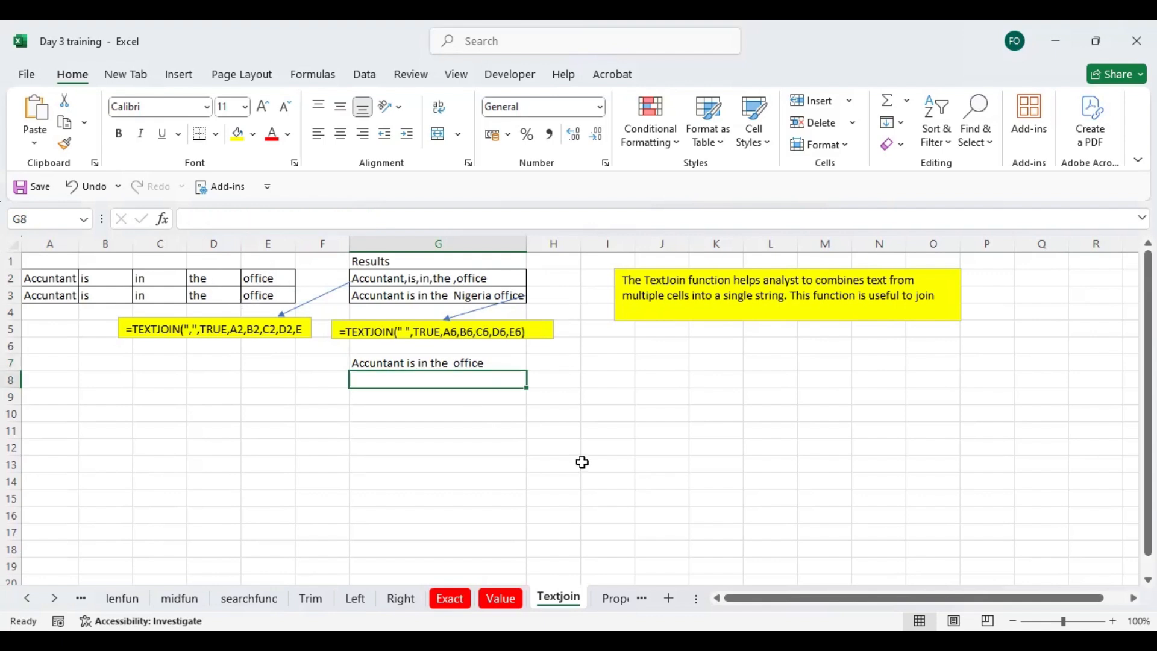
- Go to the Proper sheet and examine the descriptions in column B beside the PROPER results in column C
left_click(613, 598)
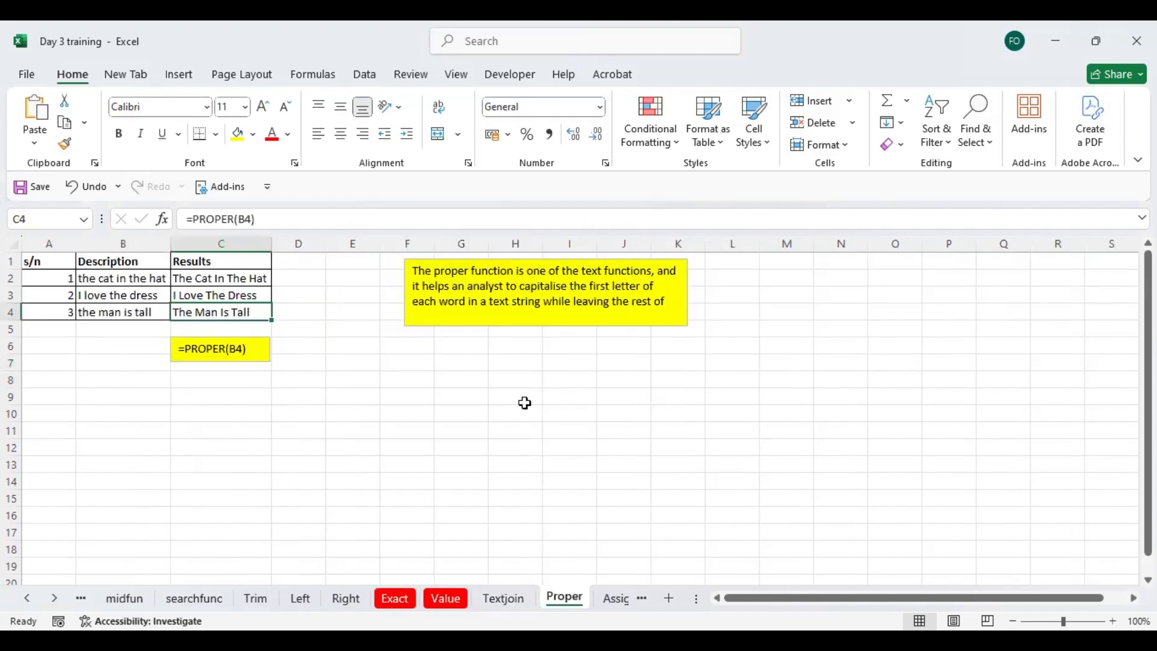
left_click(329, 278)
key("Up")
key("Left")
key("Left")
key("Left")
key("Left")
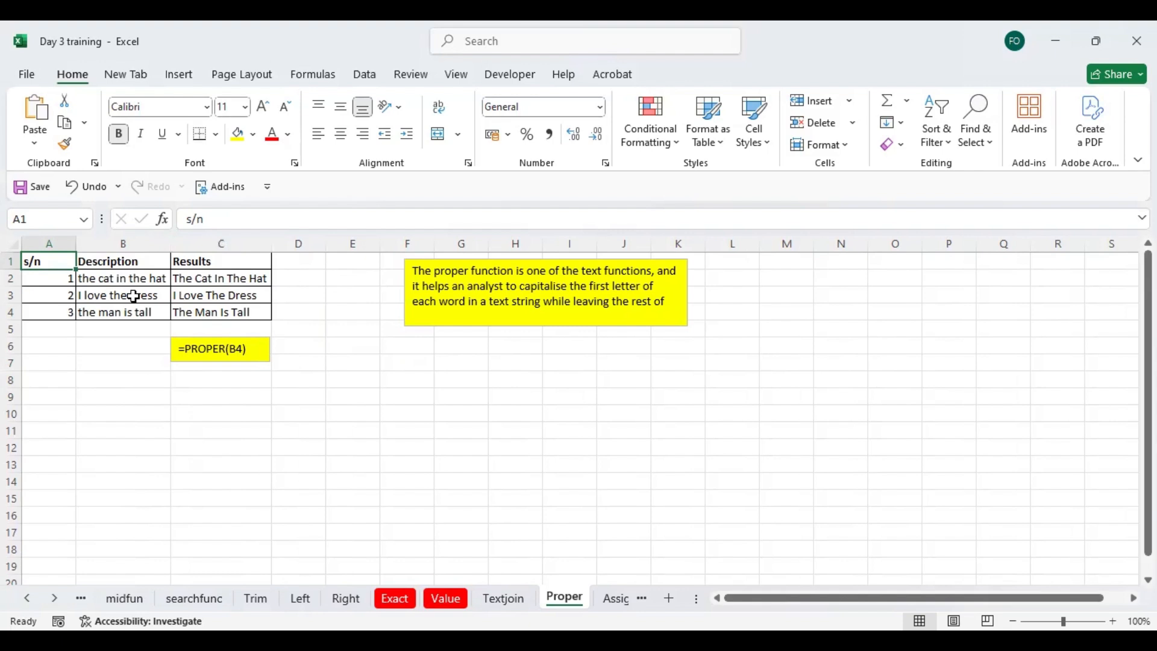
- Enter =PROPER(B2) in D2 and autofit the width of column D to the result
left_click(294, 279)
type("=")
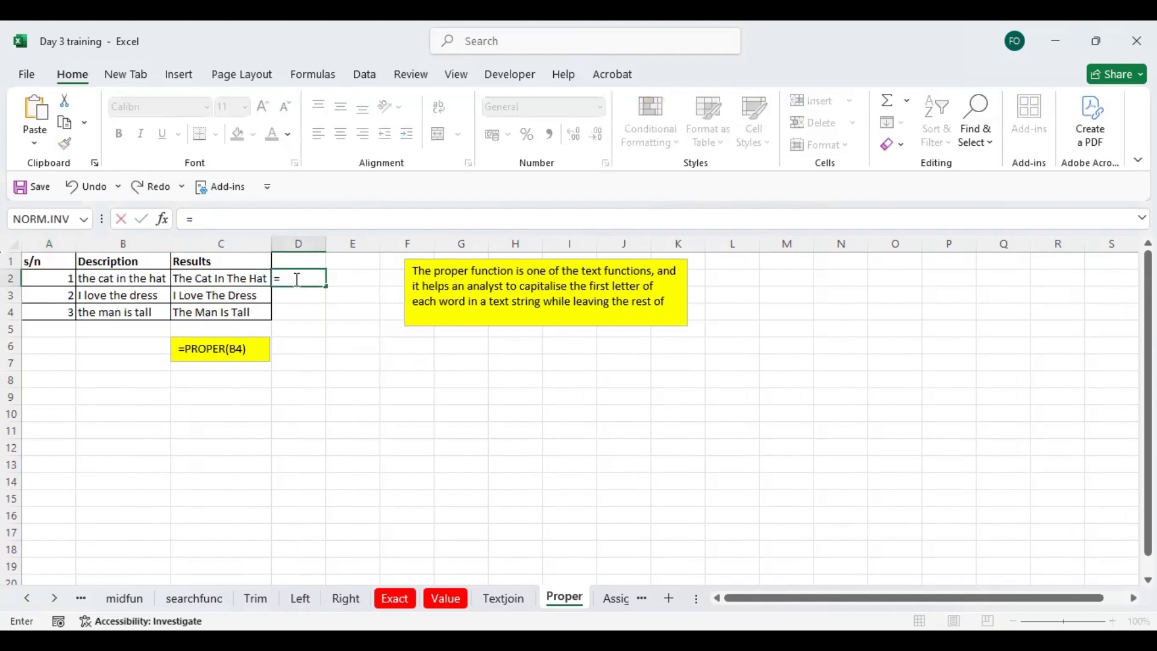
type("PROPER(")
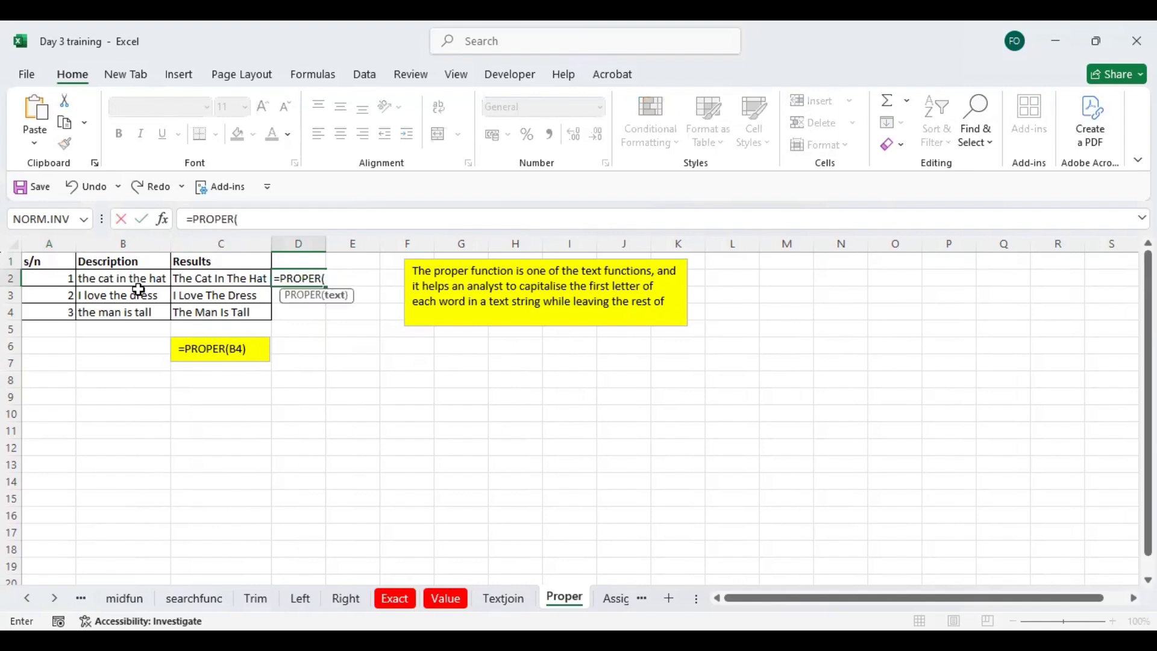
left_click(131, 279)
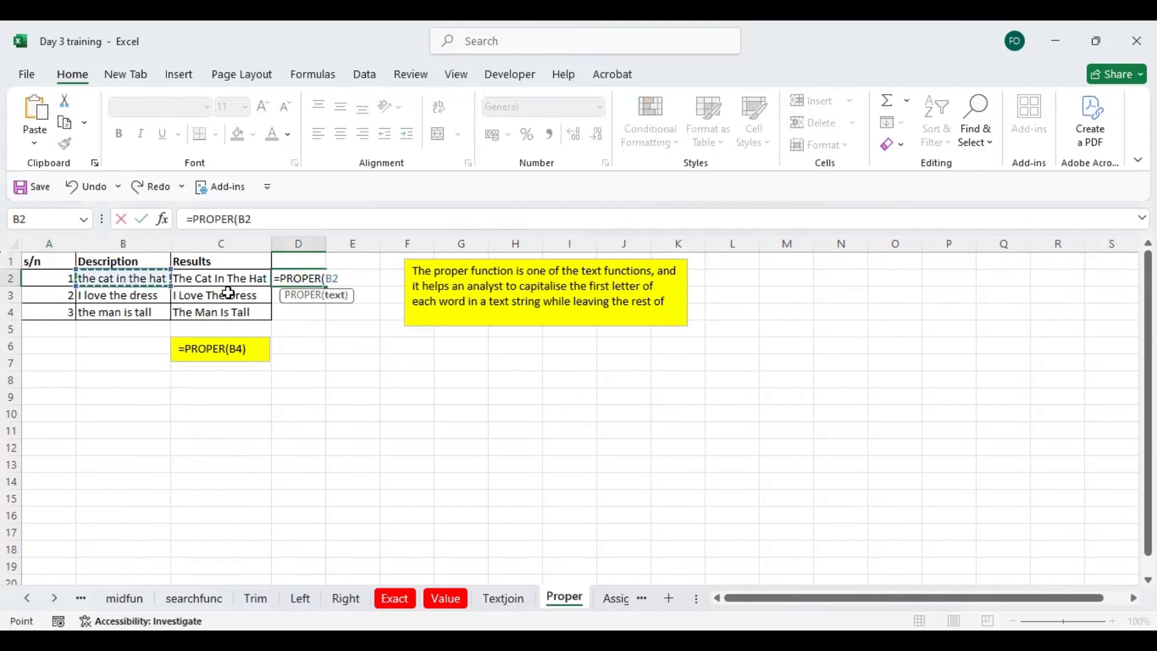
key("Return")
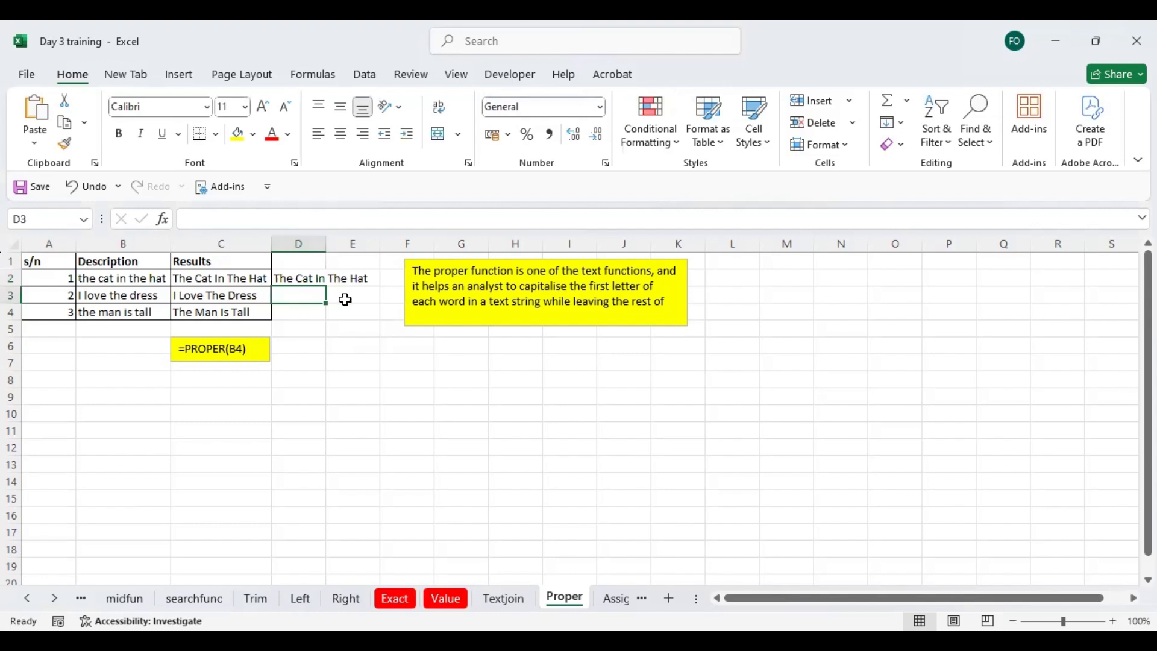
double_click(326, 244)
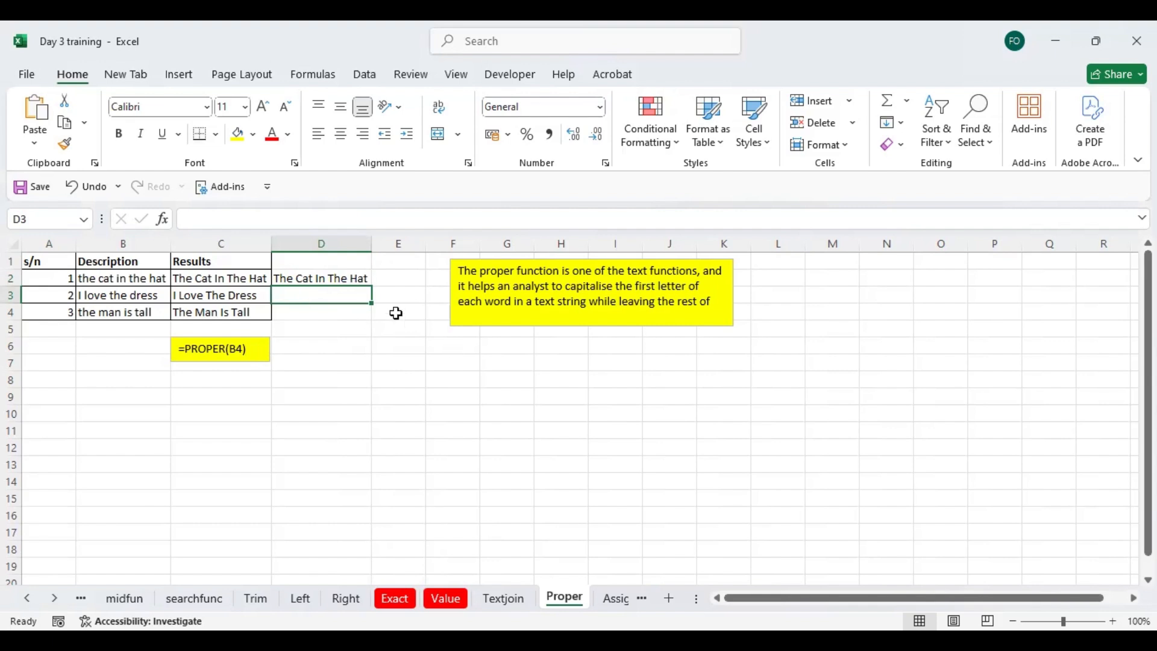
- Go to the Assig1 sheet and review the 2024 expenses ledger together with the list of tasks to solve
left_click(616, 599)
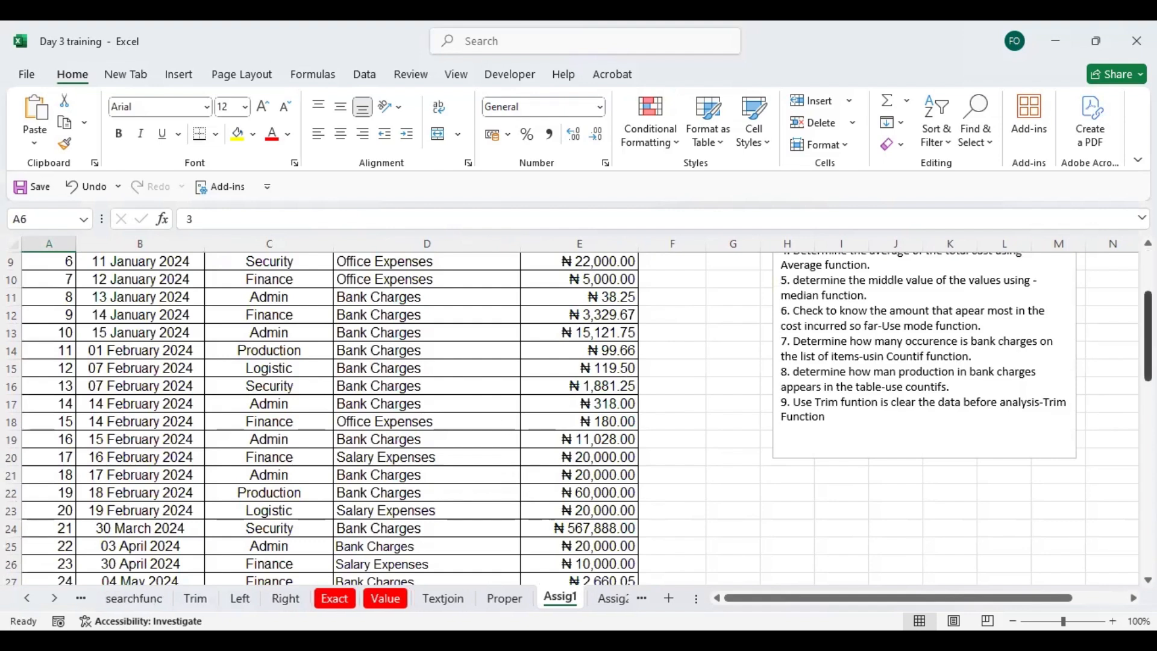
scroll(509, 429, "up", 3)
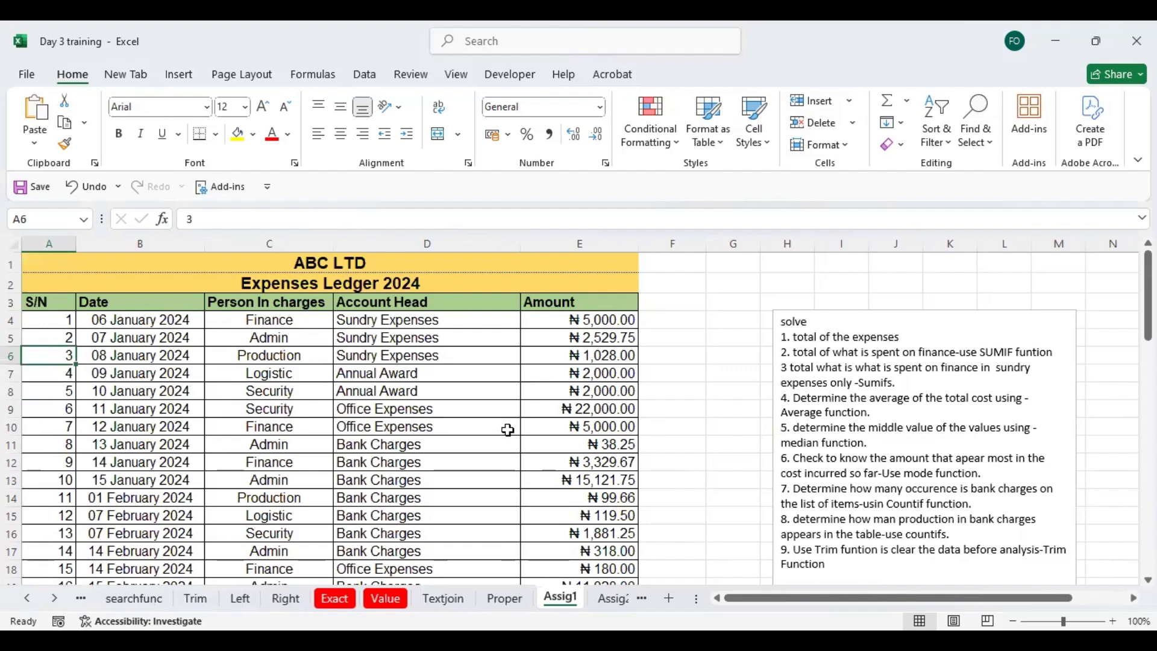
left_click(416, 338)
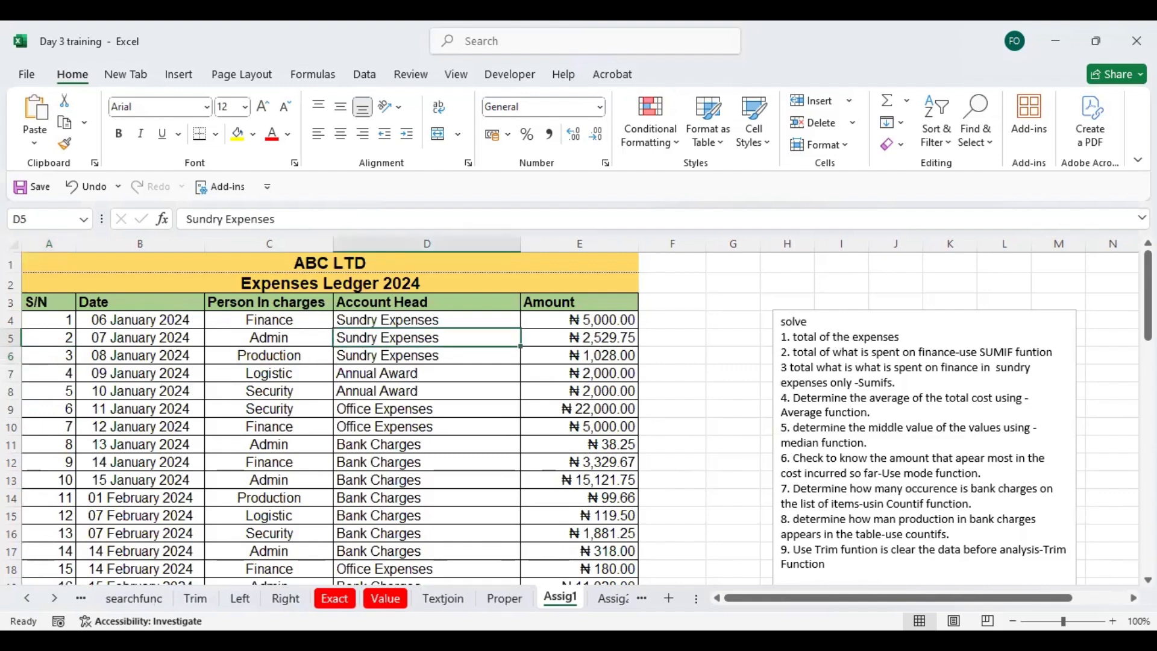
left_click_drag(1147, 296, 1110, 250)
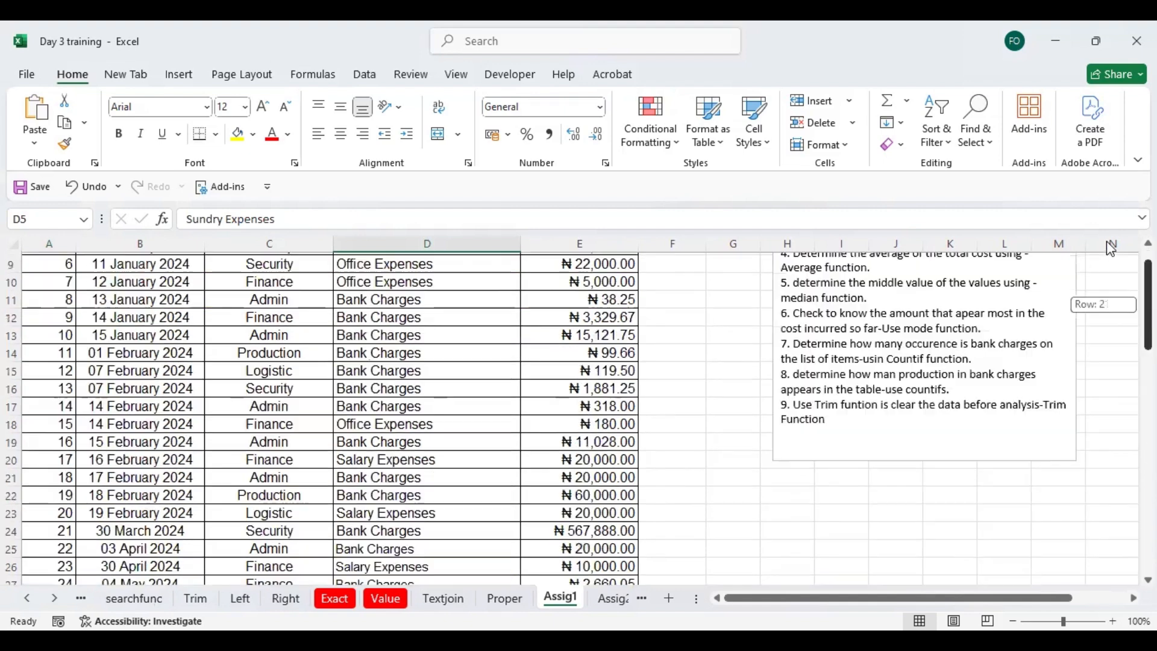
scroll(824, 370, "up", 3)
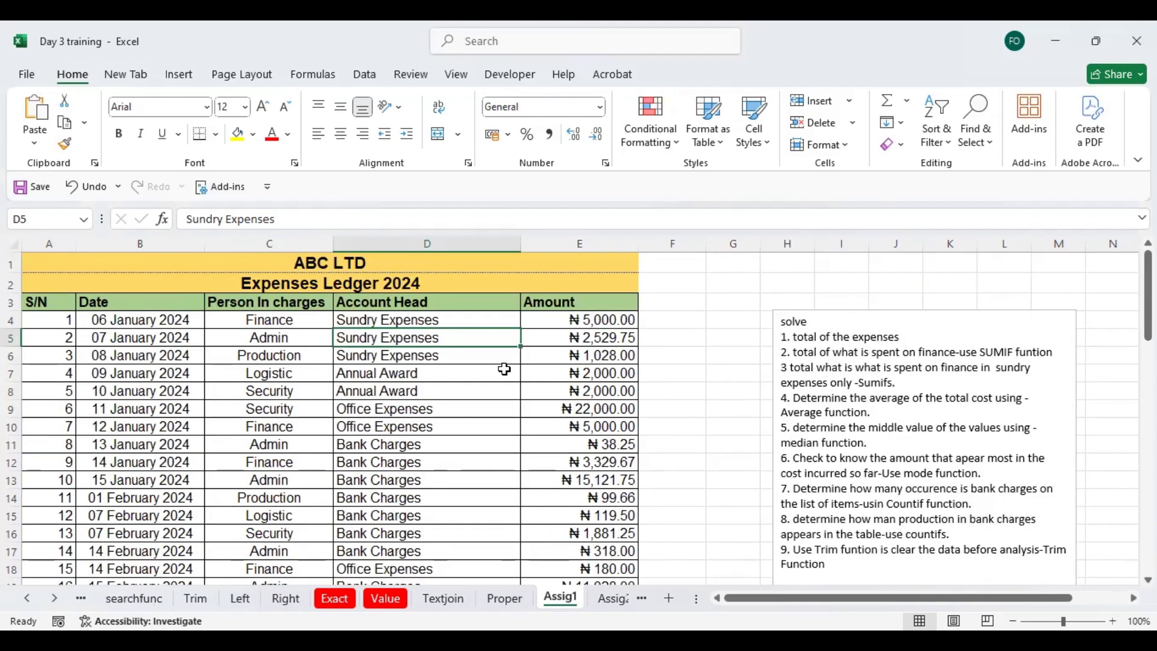
left_click(318, 321)
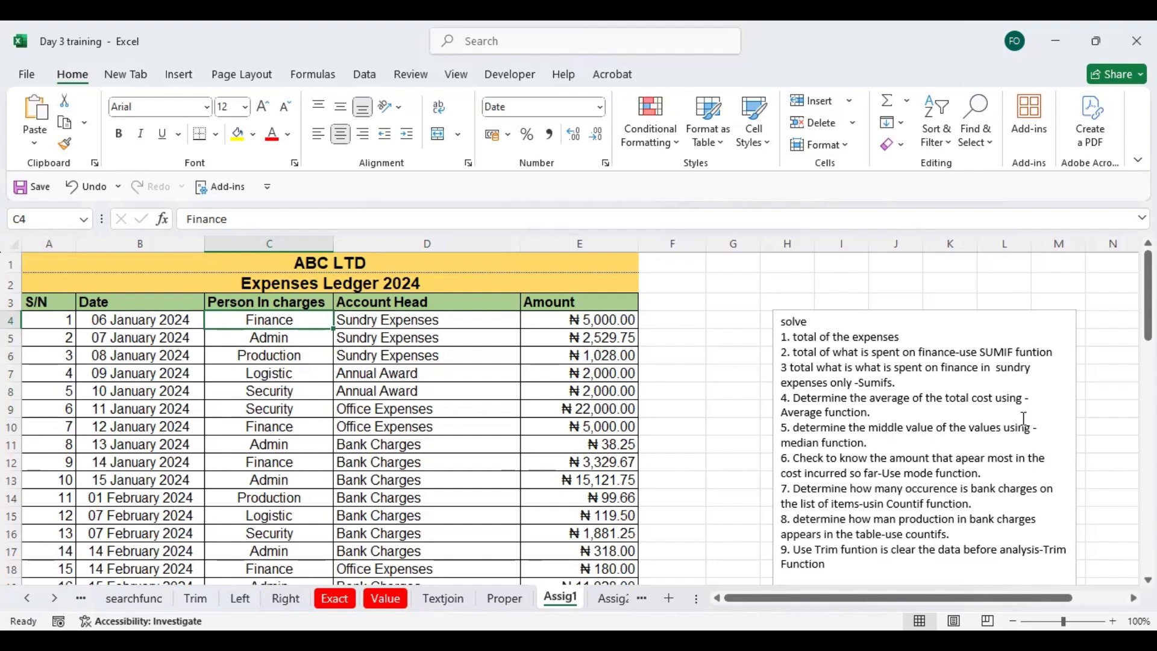
left_click_drag(1148, 295, 1149, 315)
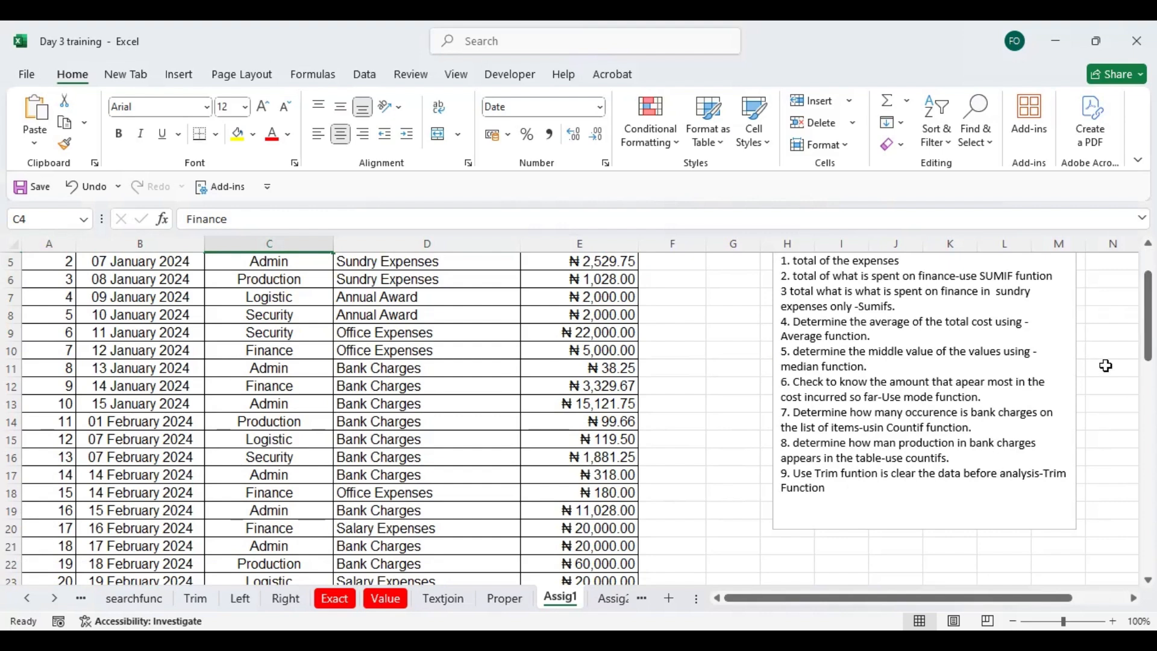
left_click_drag(1148, 316, 1096, 223)
left_click(298, 287)
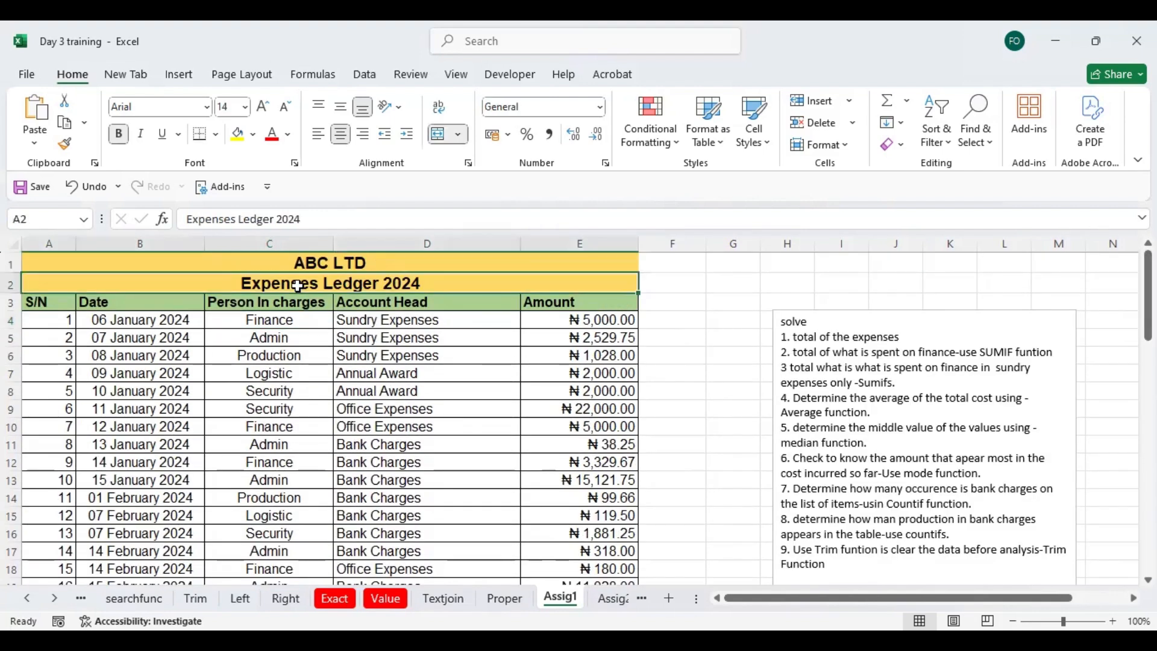